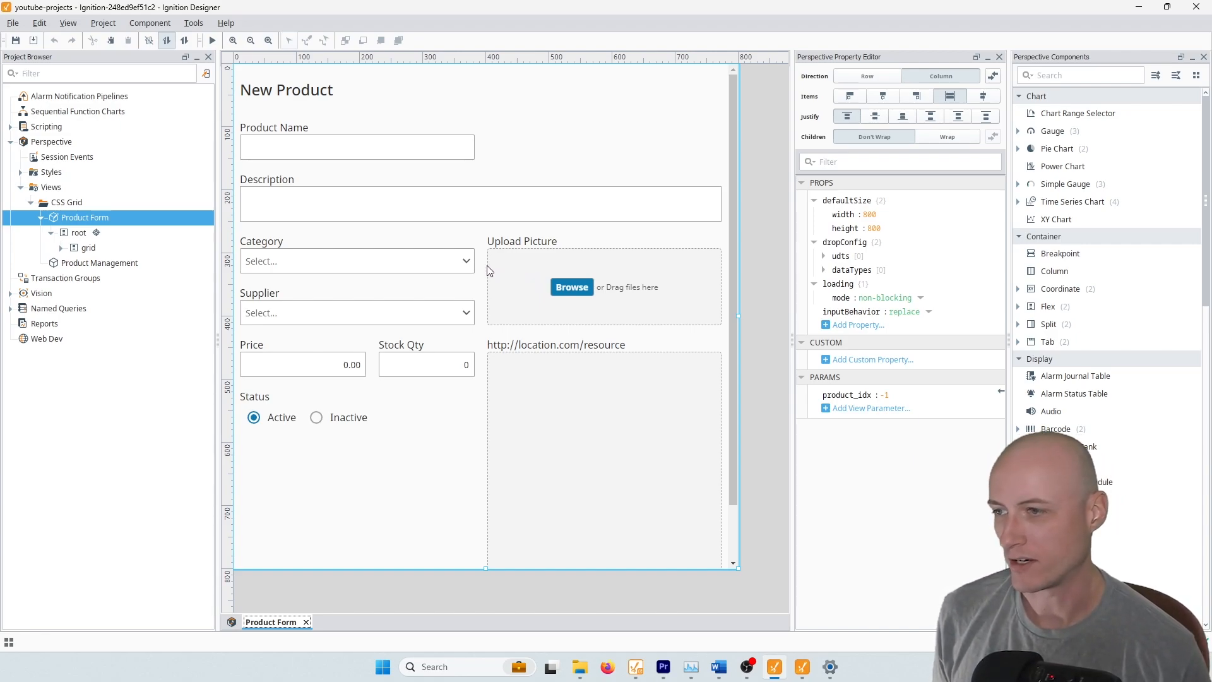
Expand the grid container of the Product Form view and inspect its productName, description, category and uploadPicture containers.
left_click(62, 251)
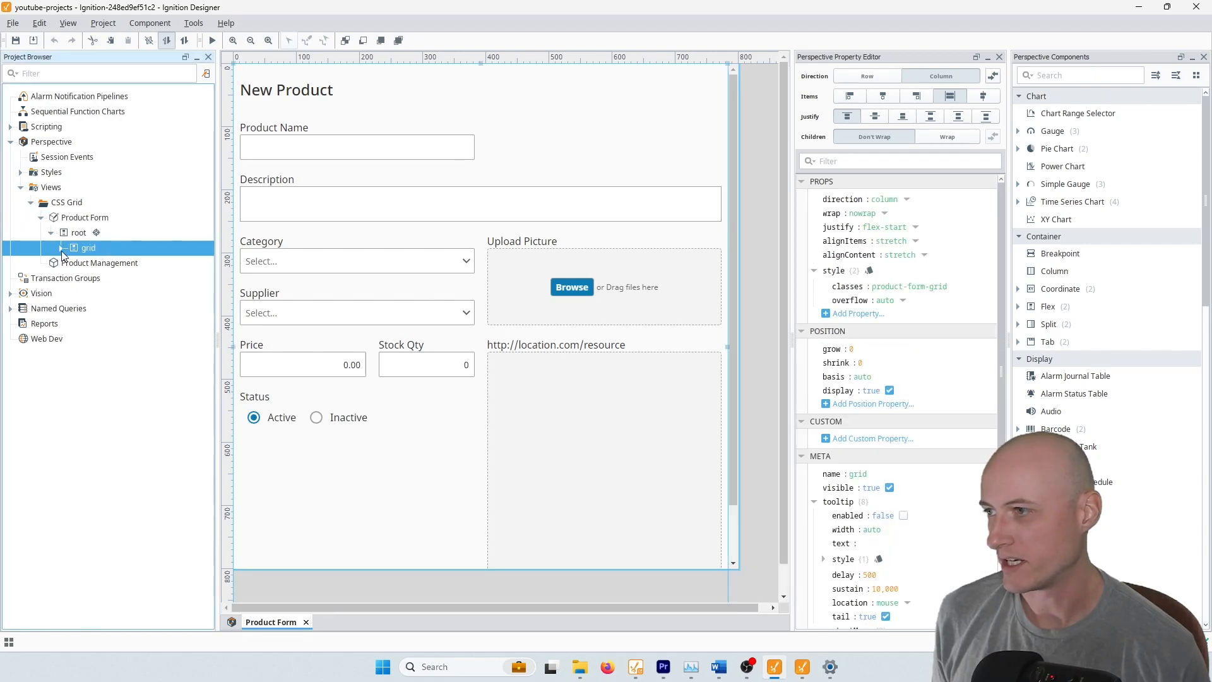
left_click(62, 250)
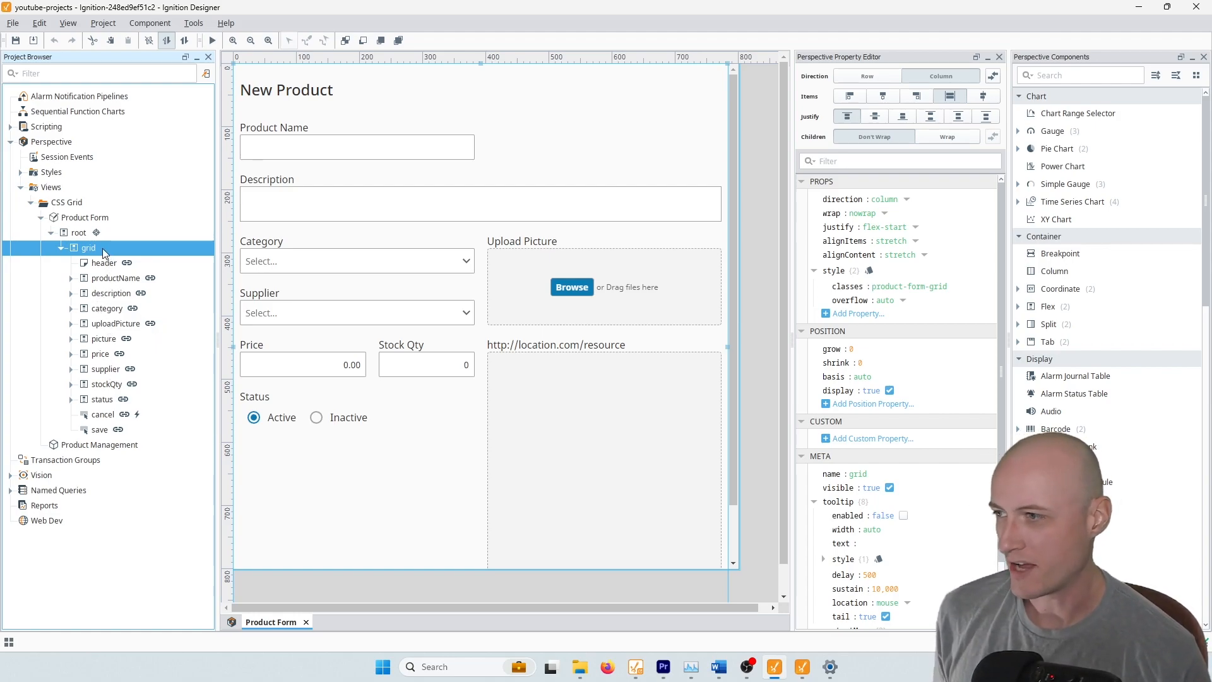
left_click(70, 278)
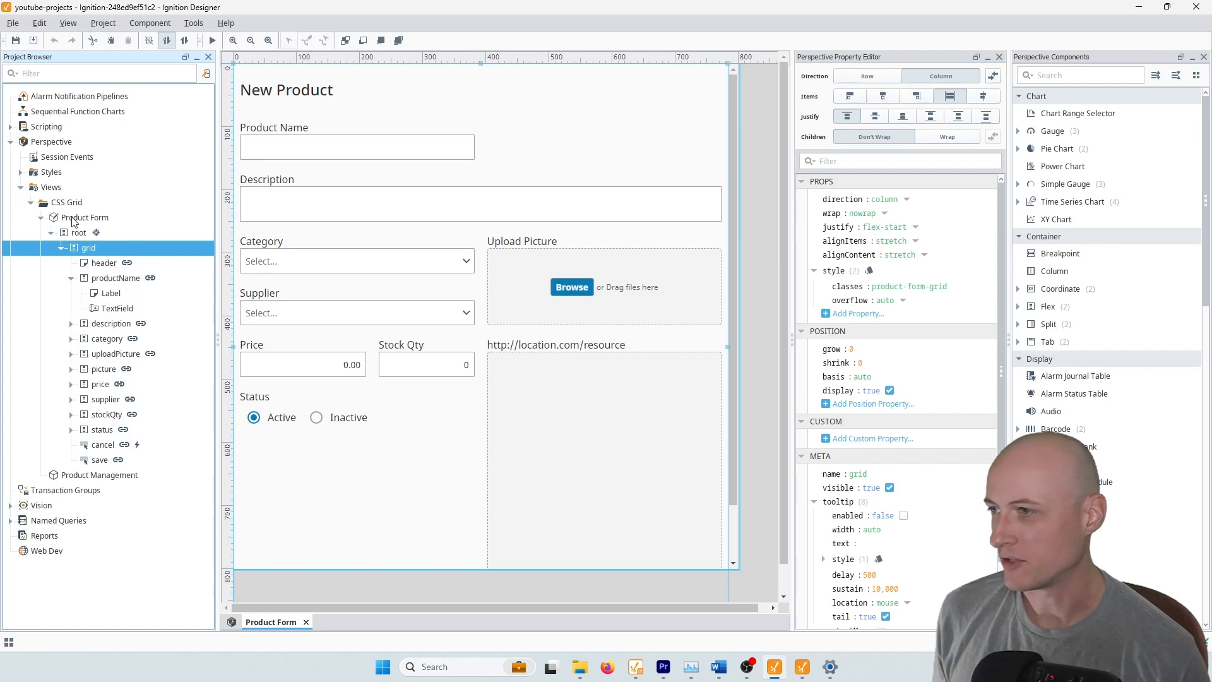
left_click(115, 279)
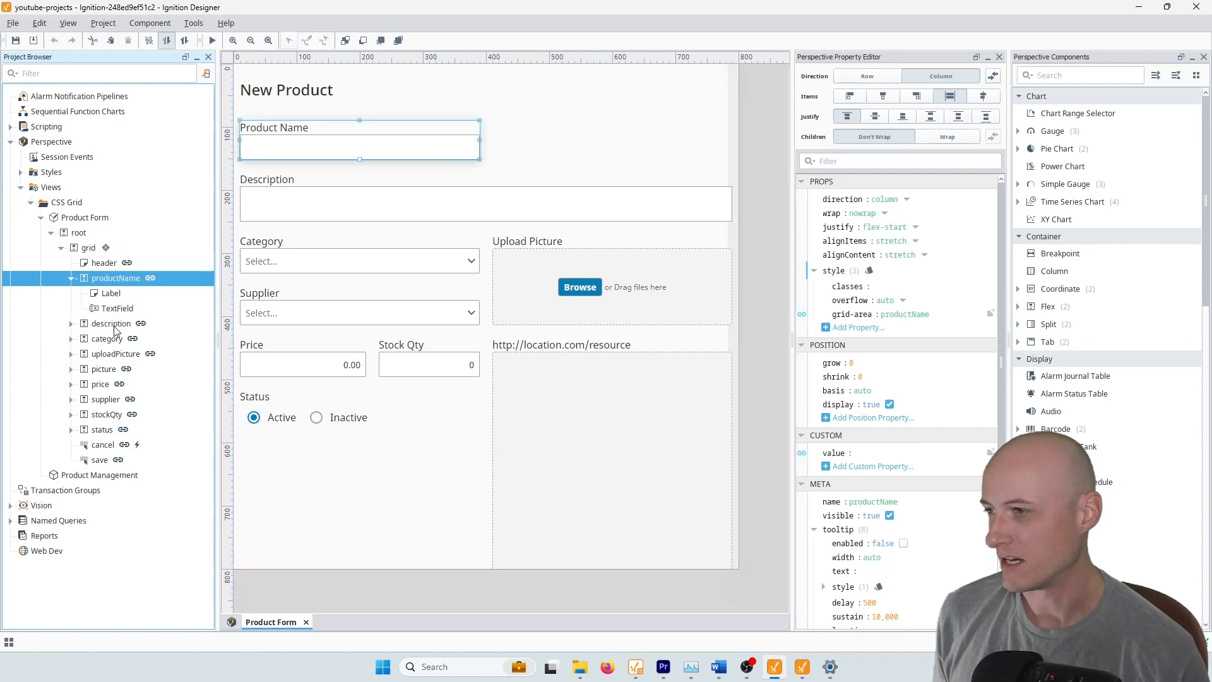
left_click(112, 324)
left_click(116, 339)
left_click(117, 355)
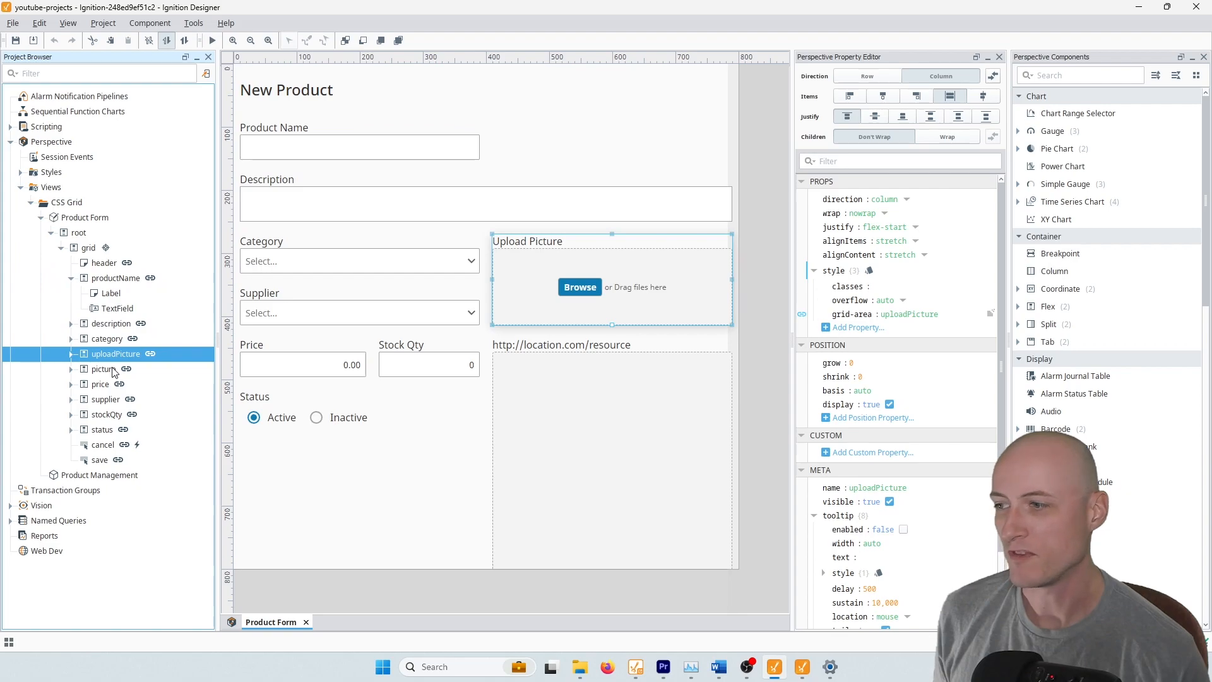
Inspect the Label and TextField inside the productName container, collapse it and select the Product Form view.
left_click(113, 279)
left_click(116, 293)
left_click(122, 309)
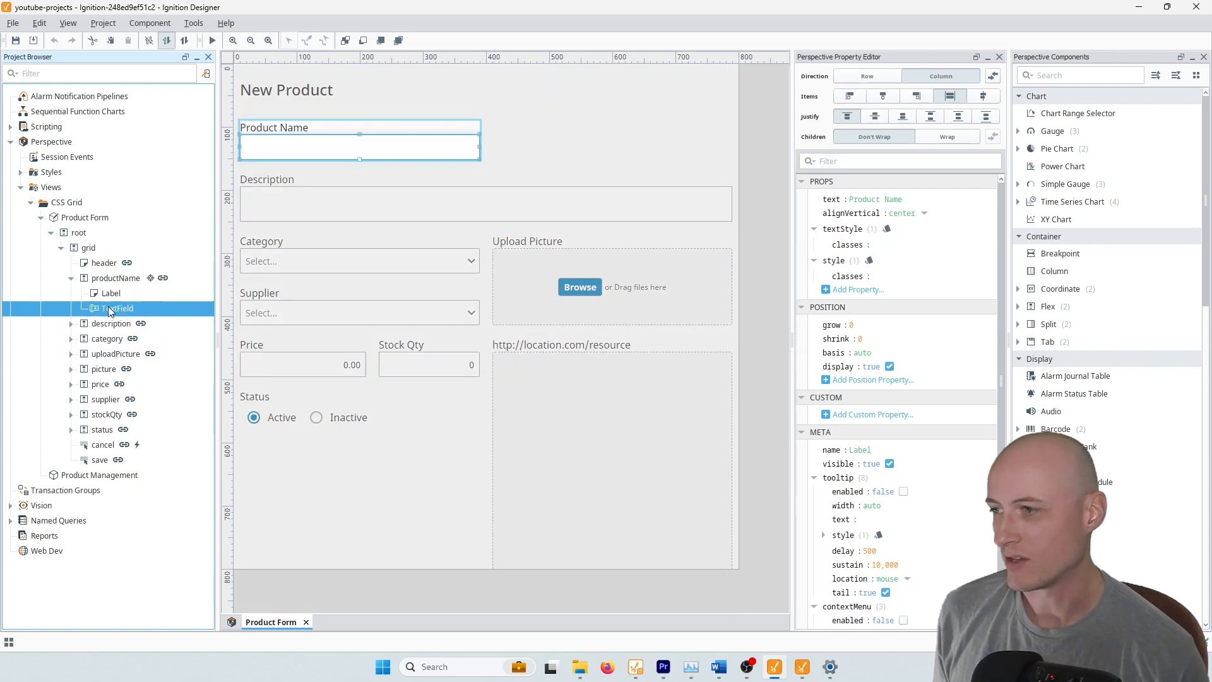
left_click(72, 279)
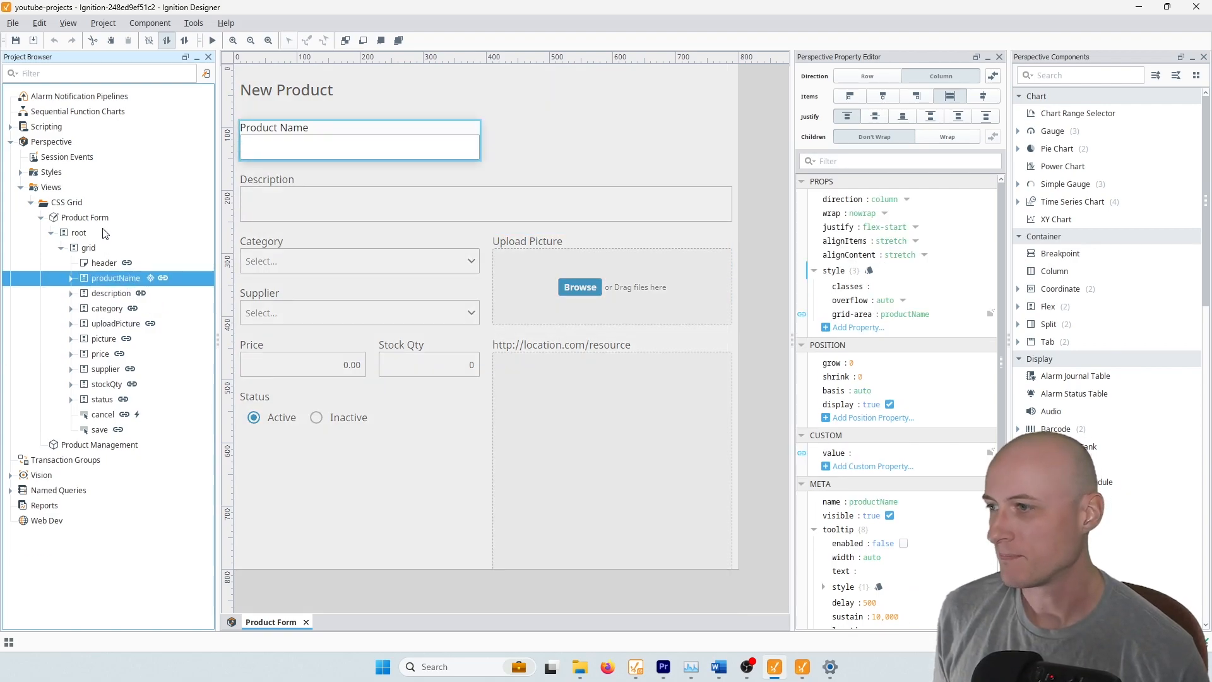
left_click(91, 222)
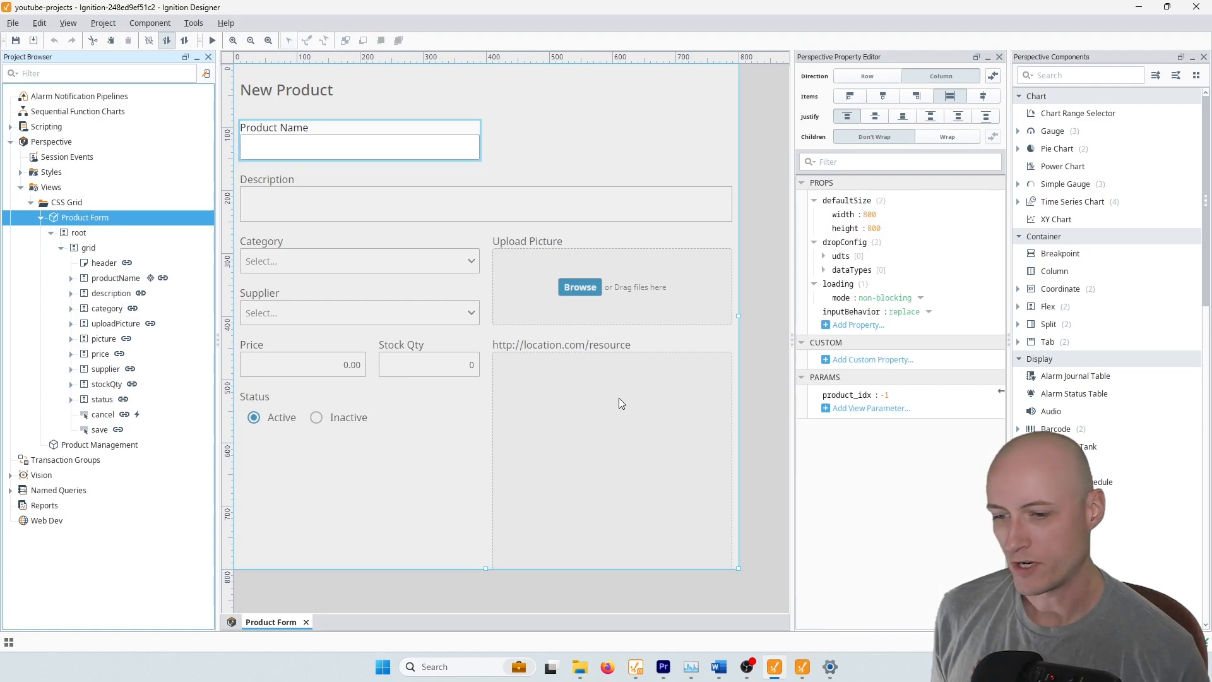
Launch the URL of the CSS Grid/Product Management page from the Perspective page configuration in the browser.
left_click(232, 622)
right_click(303, 154)
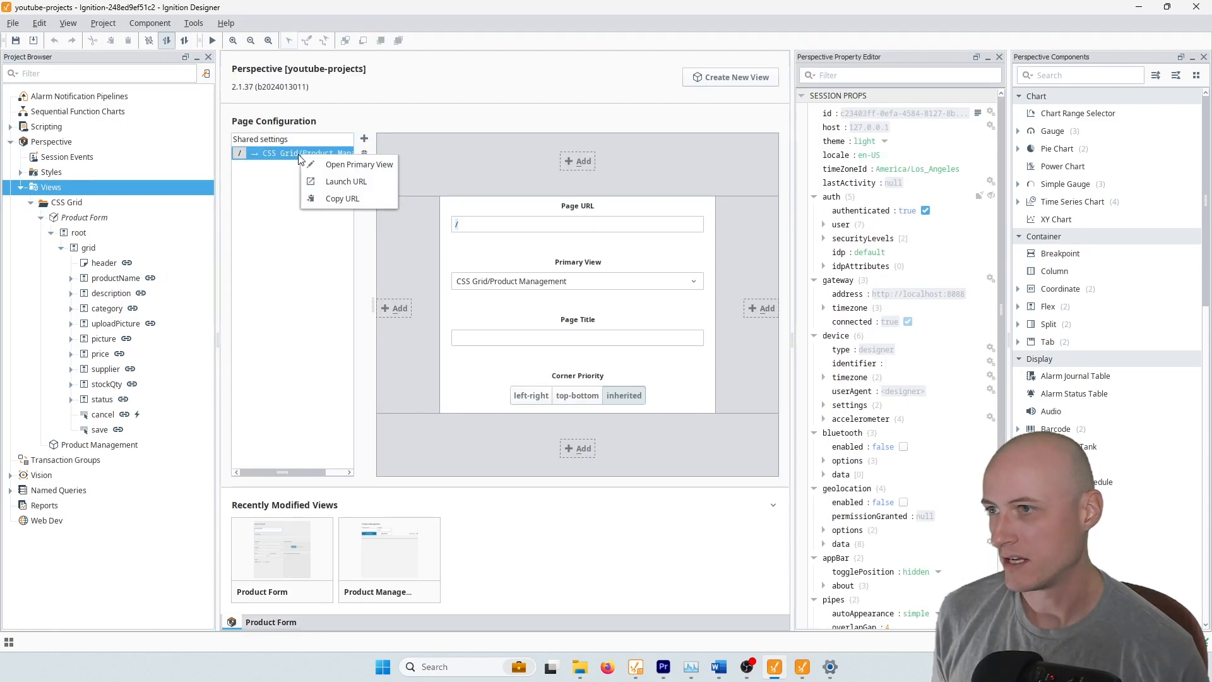
left_click(357, 182)
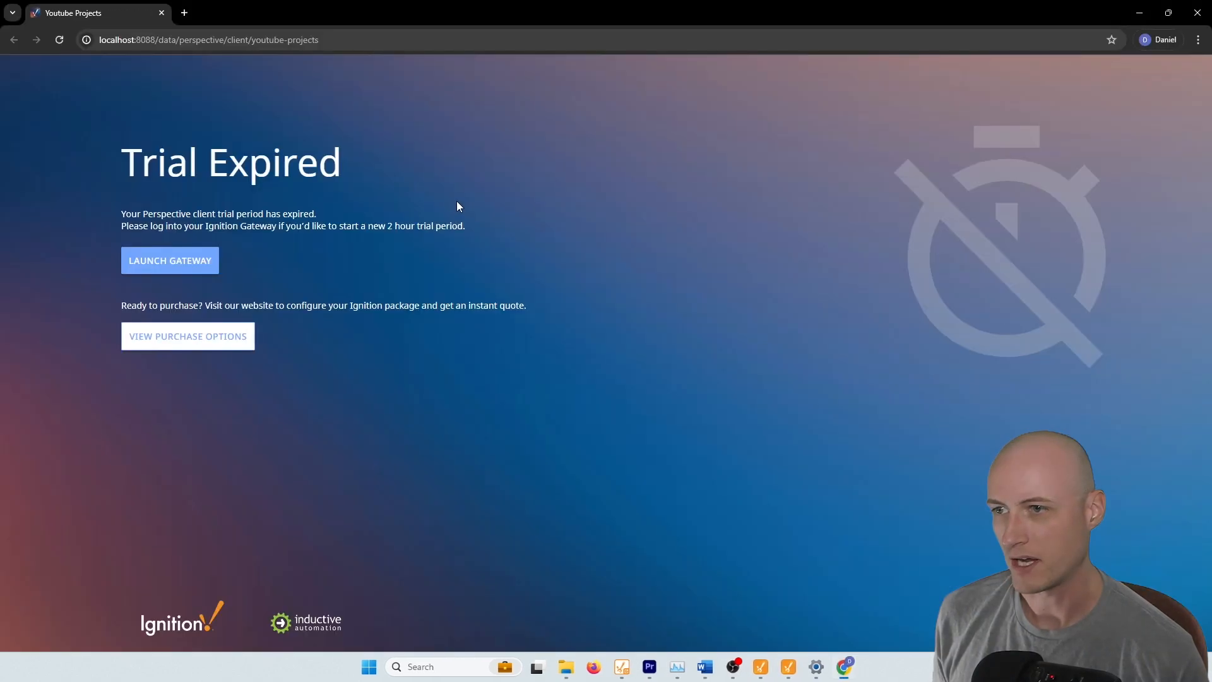
Sign in to the Ignition gateway to reset the expired trial, and reload the youtube-projects page.
left_click(172, 269)
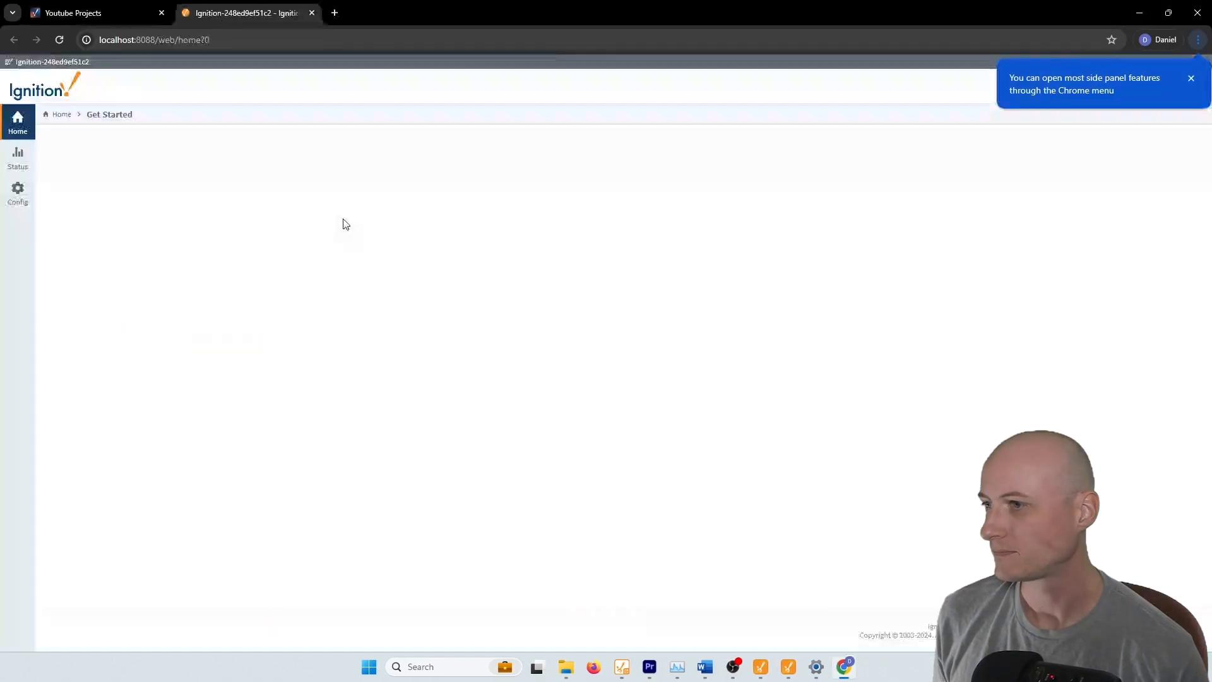
left_click(1092, 133)
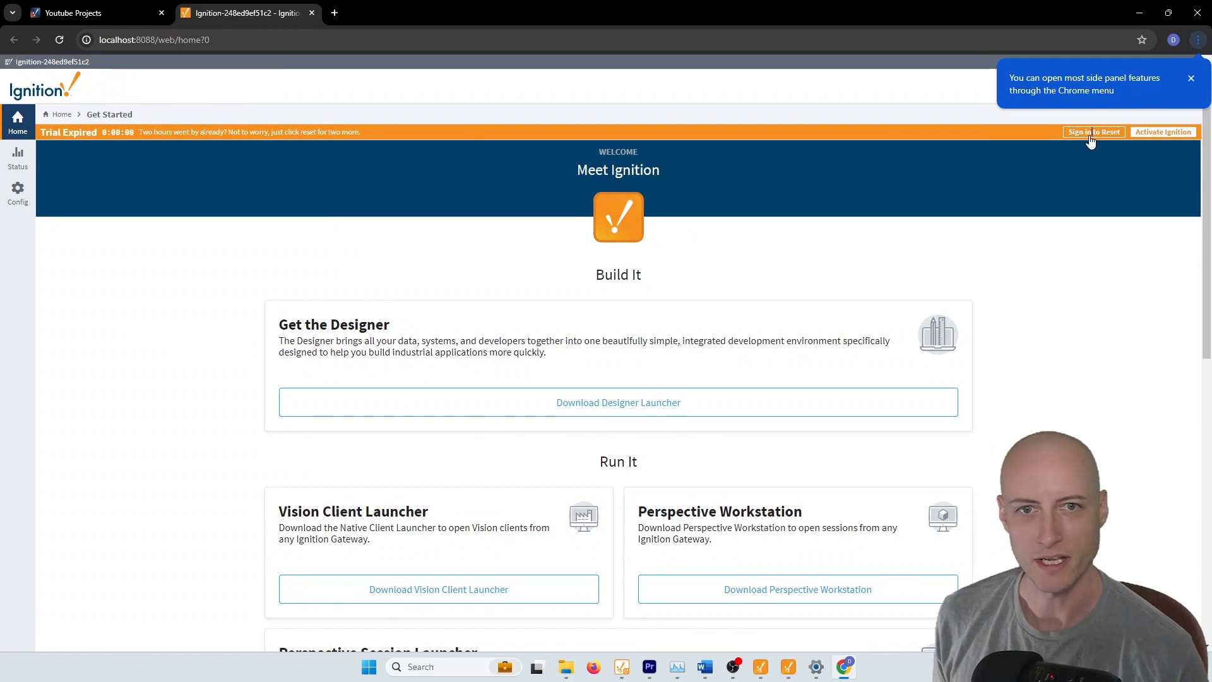
left_click(851, 413)
left_click(843, 429)
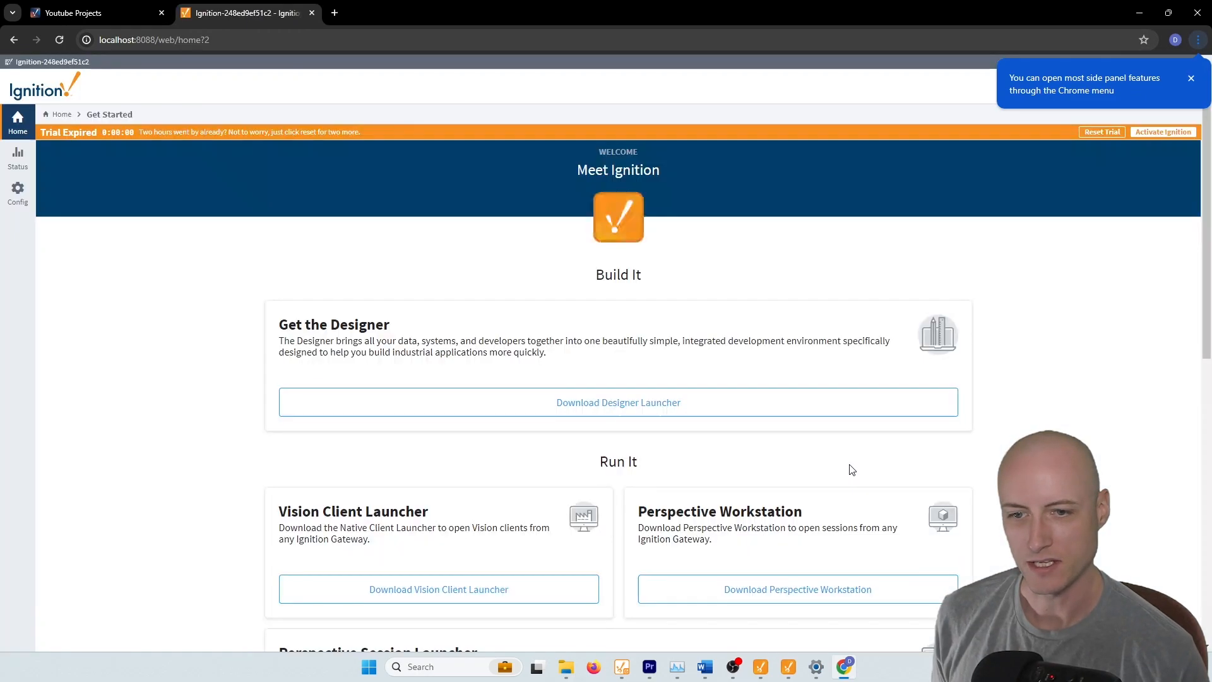
left_click(1110, 135)
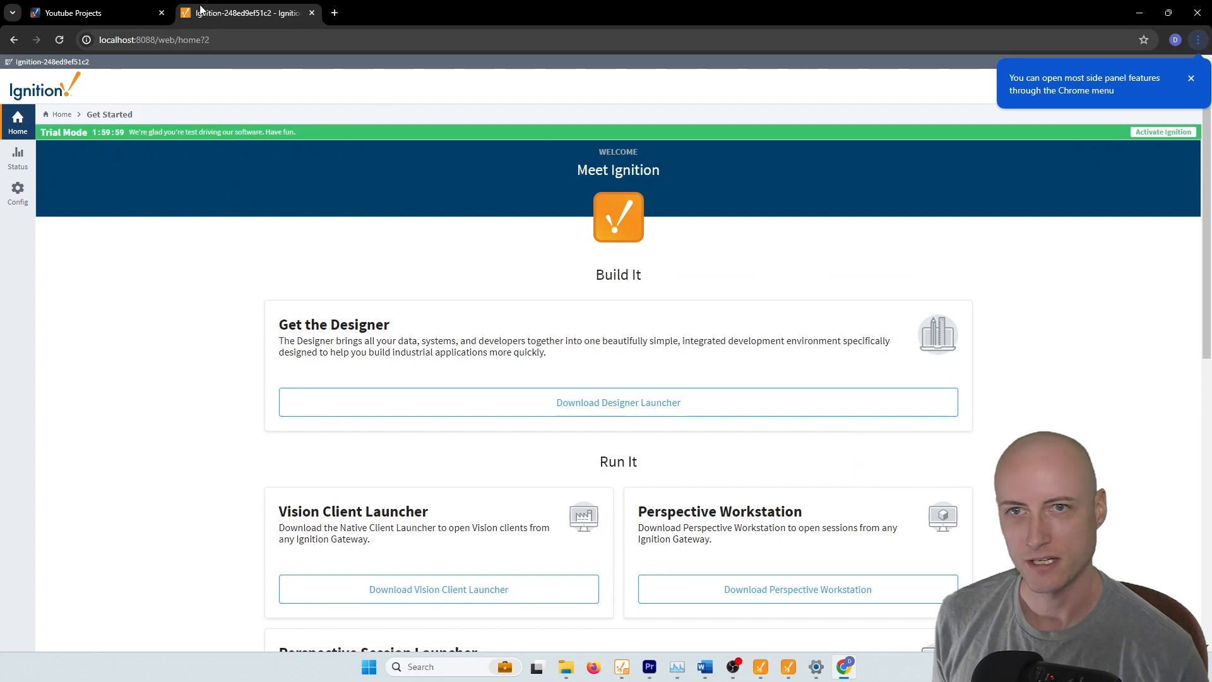
middle_click(226, 13)
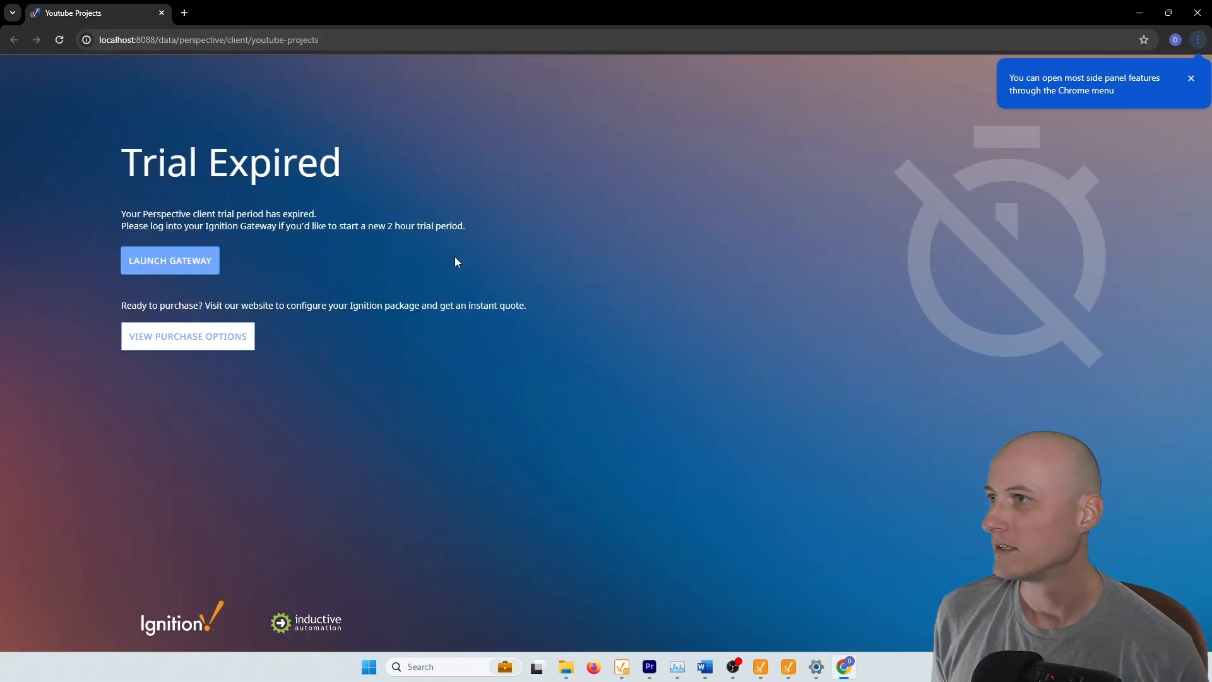
left_click(60, 40)
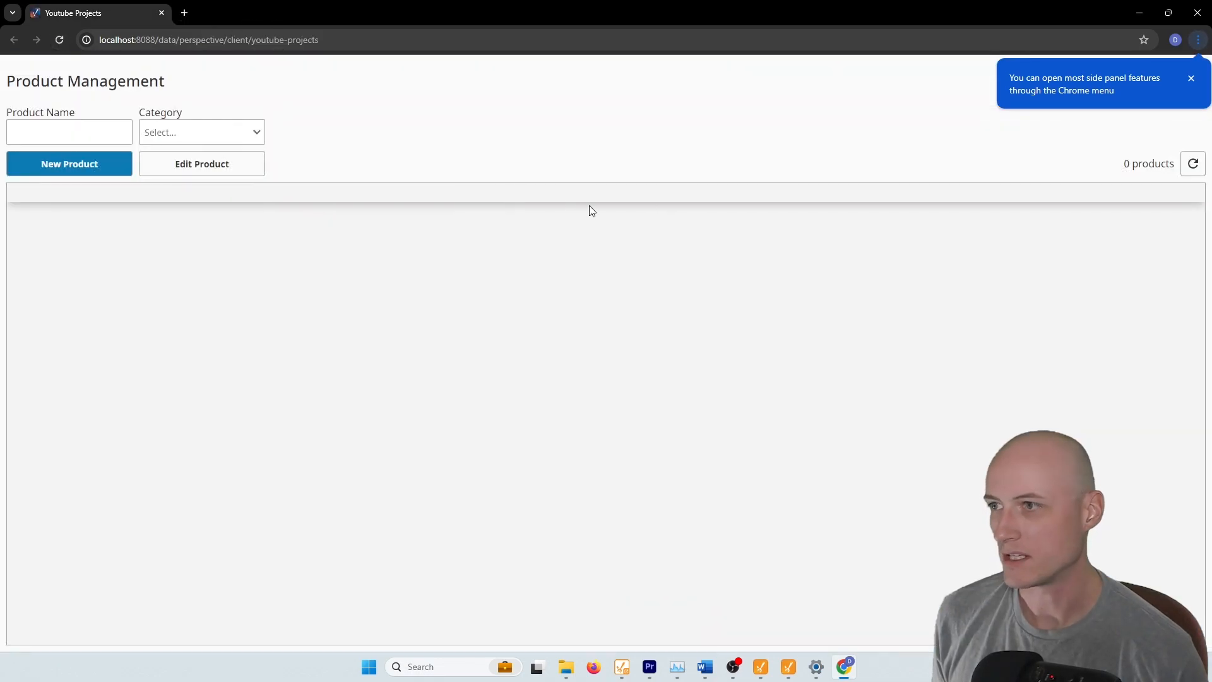
Open the New Product form and examine its full responsive layout in the browser's iPhone XR device emulation.
left_click(107, 164)
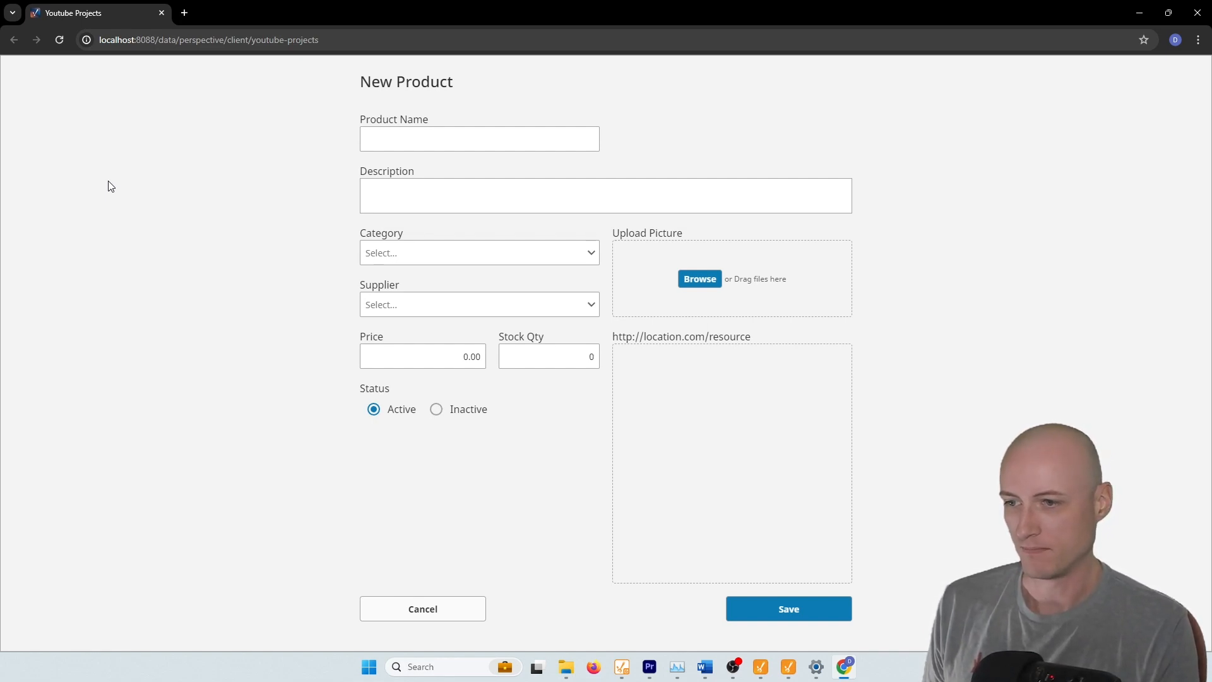
key("ctrl+shift+i")
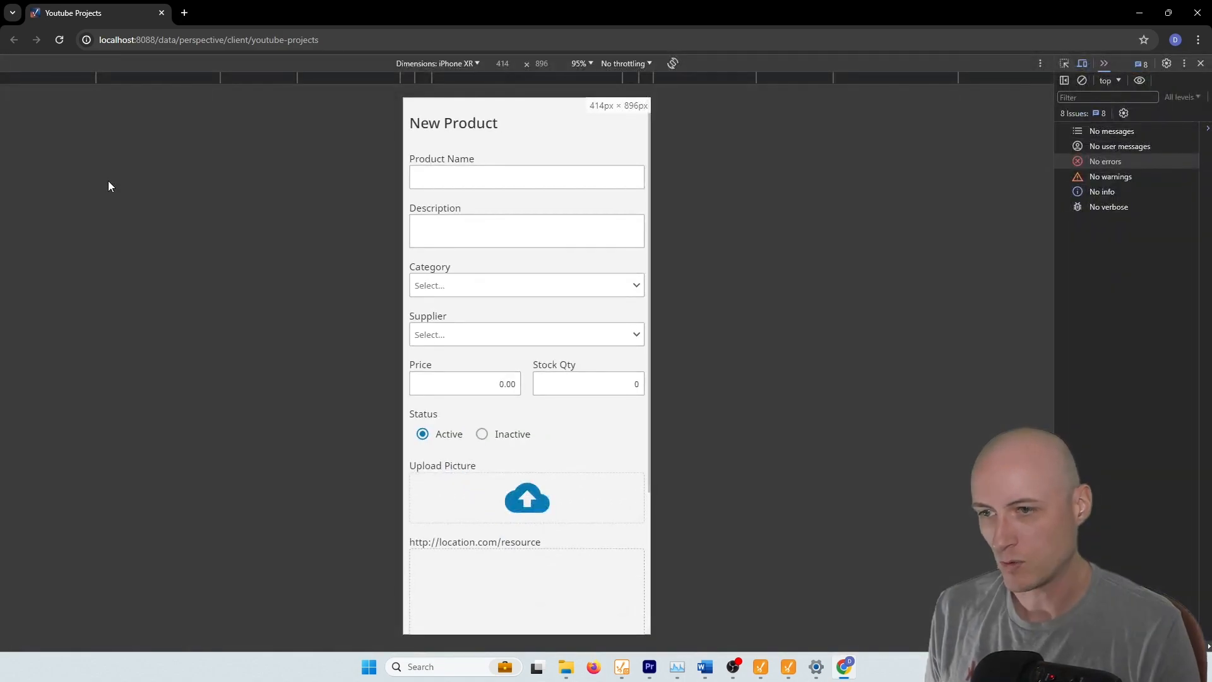
scroll(533, 198, "down", 3)
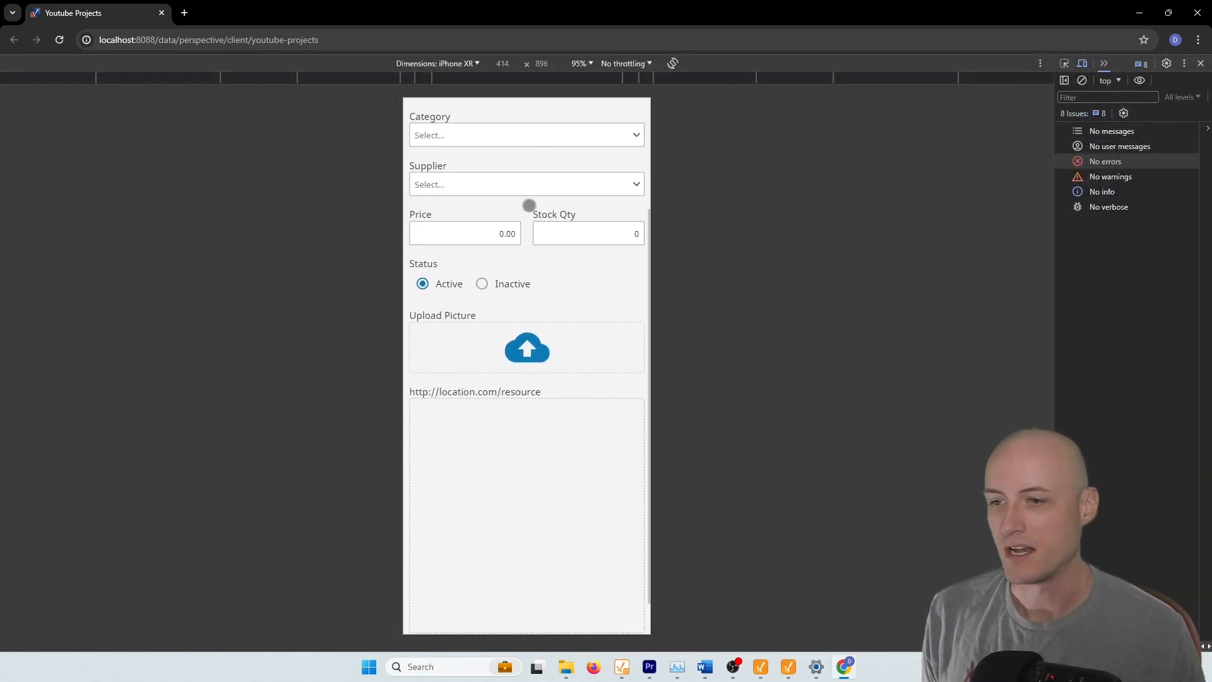
scroll(597, 373, "up", 5)
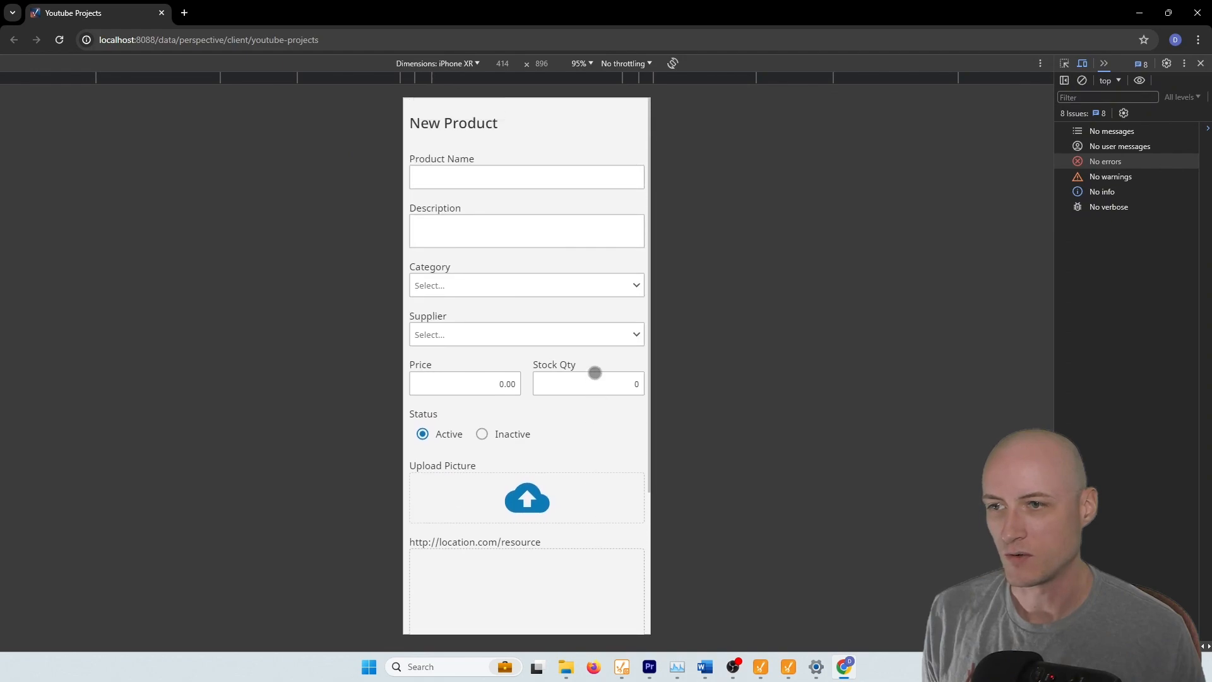
scroll(587, 205, "down", 4)
scroll(612, 301, "down", 2)
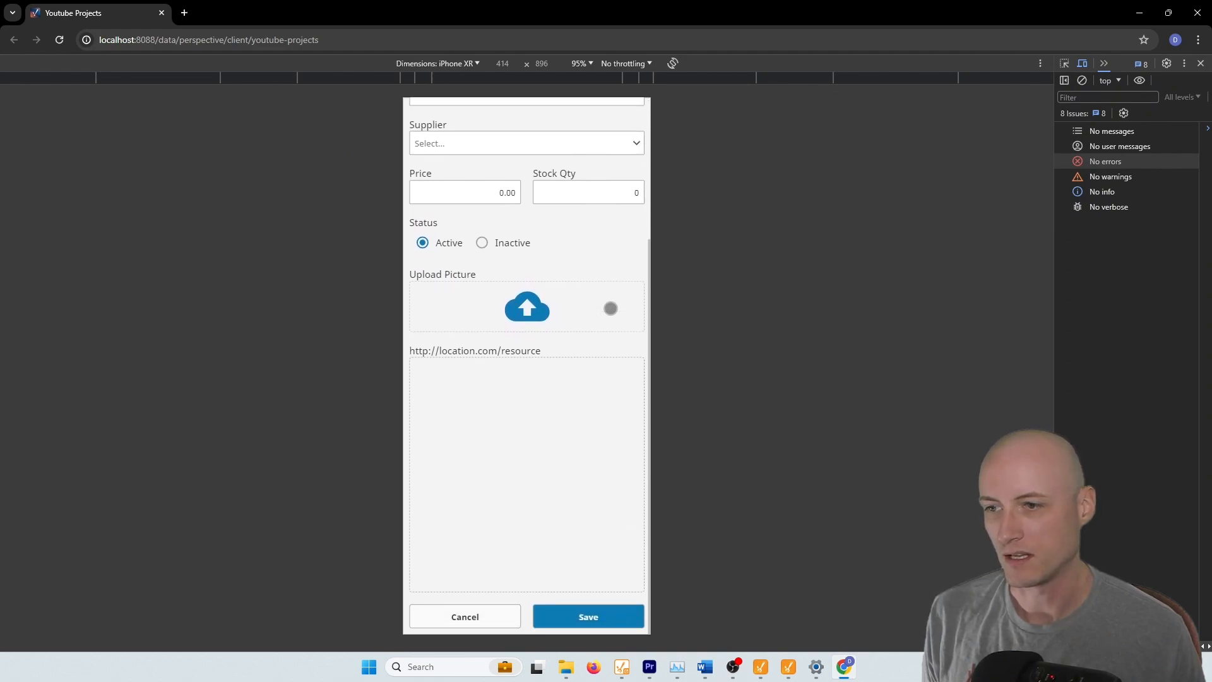
scroll(600, 265, "up", 5)
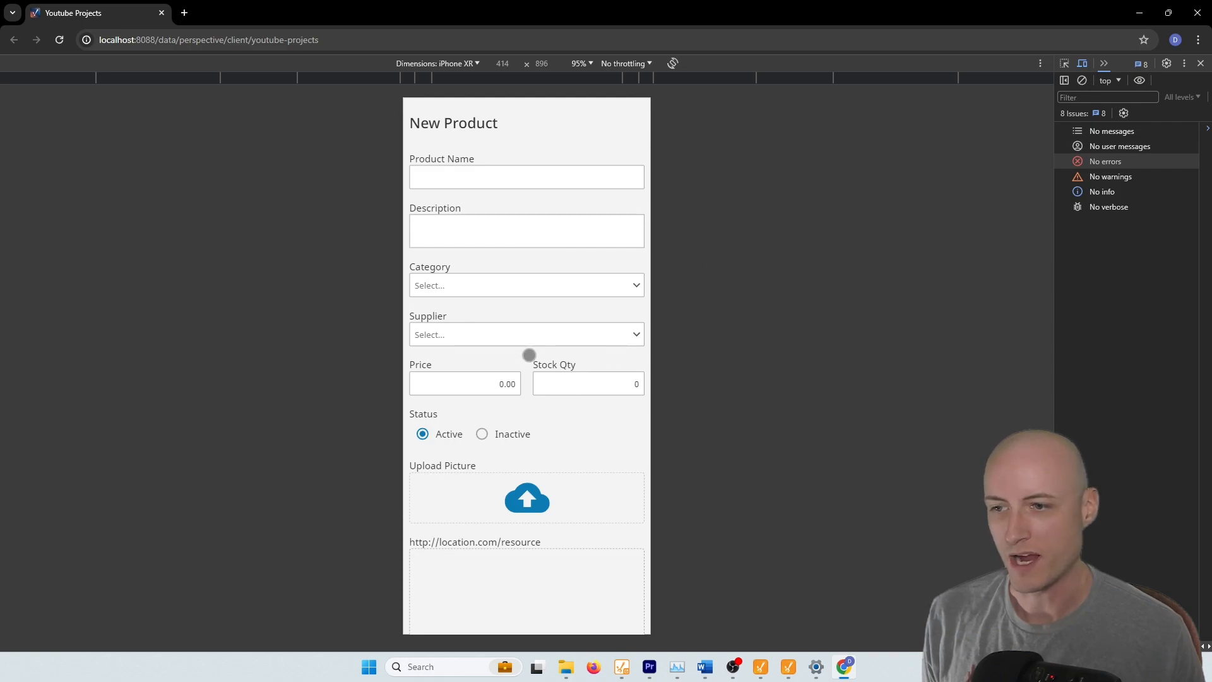
scroll(492, 361, "down", 3)
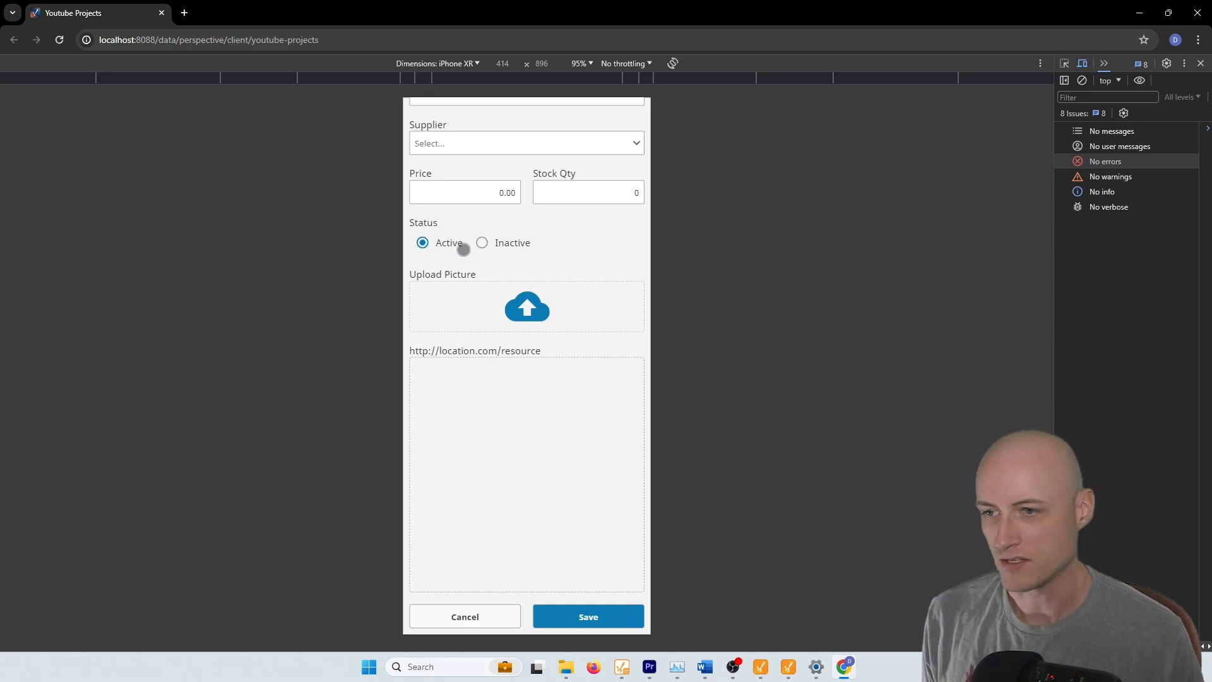
scroll(539, 360, "up", 3)
scroll(513, 357, "down", 3)
scroll(539, 360, "up", 3)
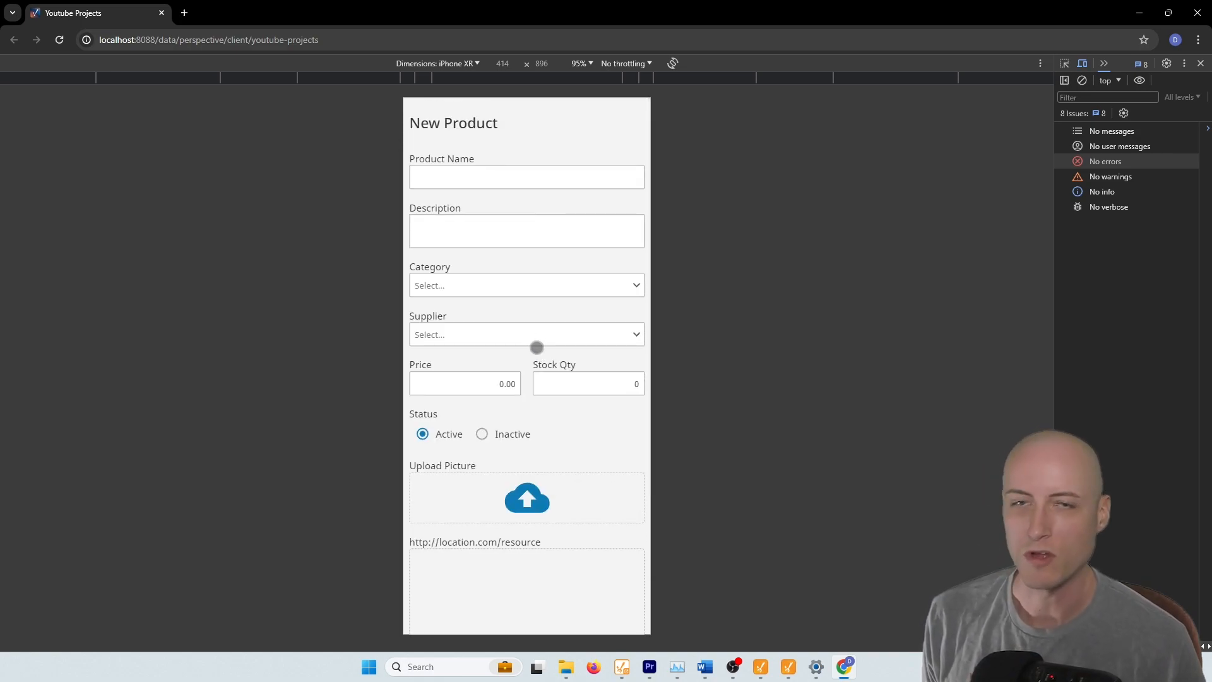
key("F12")
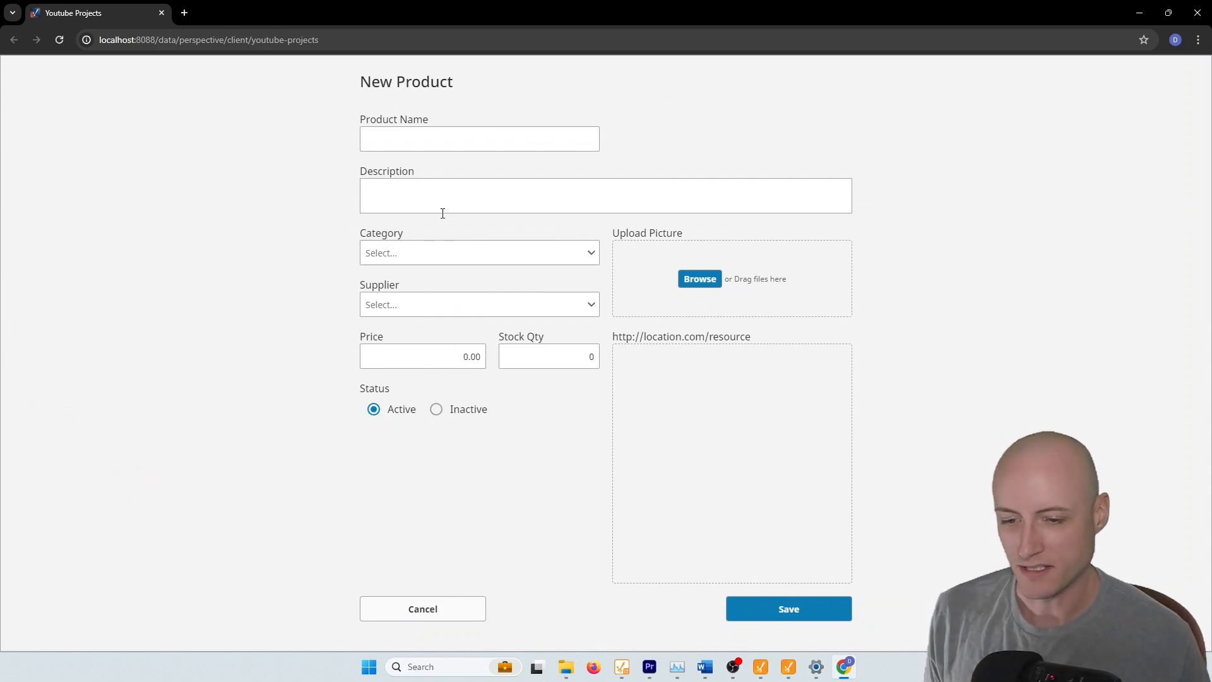
Switch to the css-grid project in Ignition Designer and create a view named Product Form with a Flex Container root and page URL /.
left_click(790, 666)
right_click(55, 184)
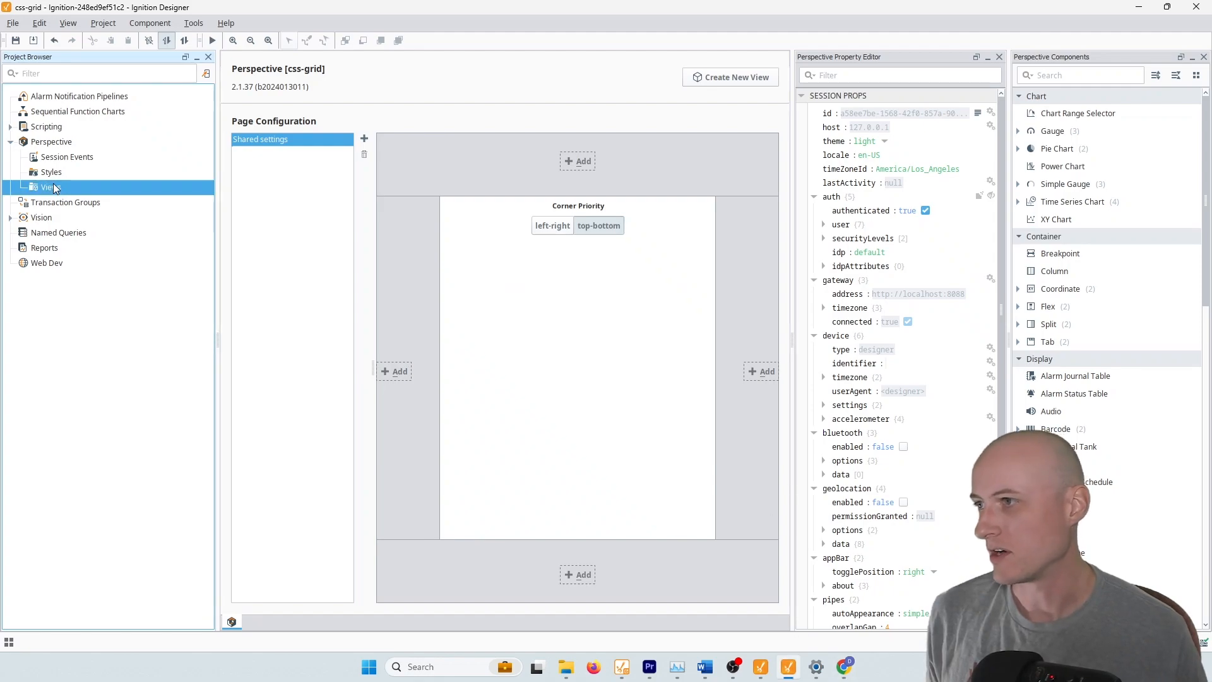
left_click(94, 194)
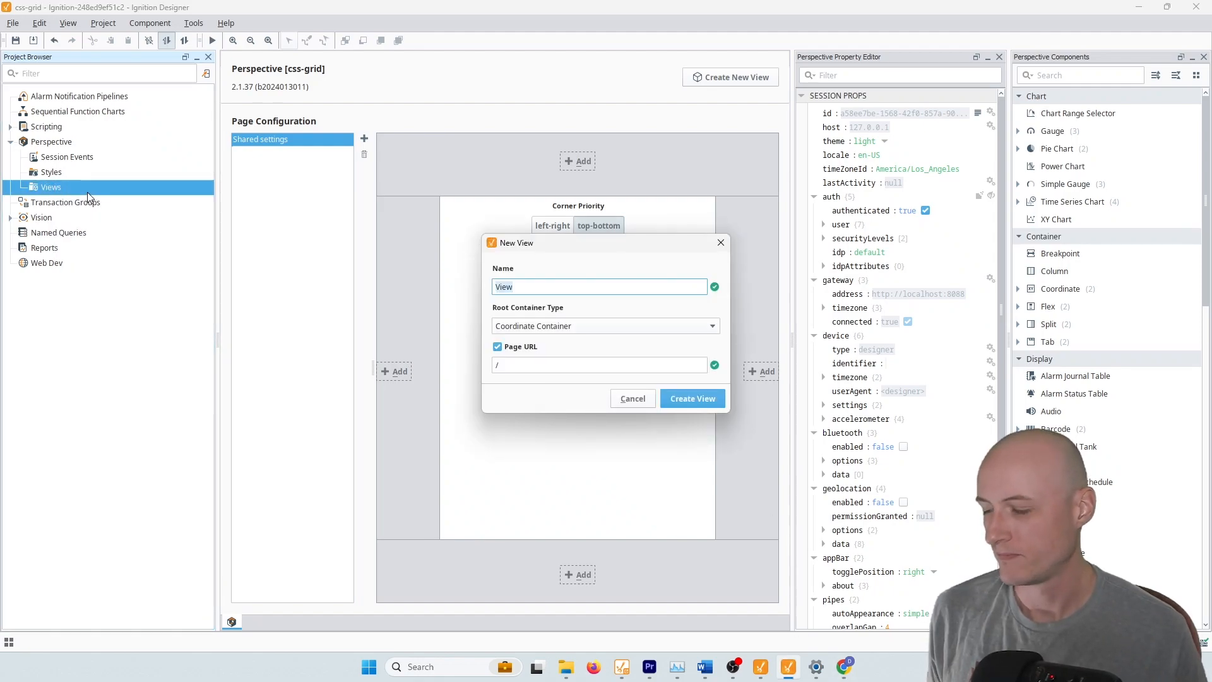
type("Product Form")
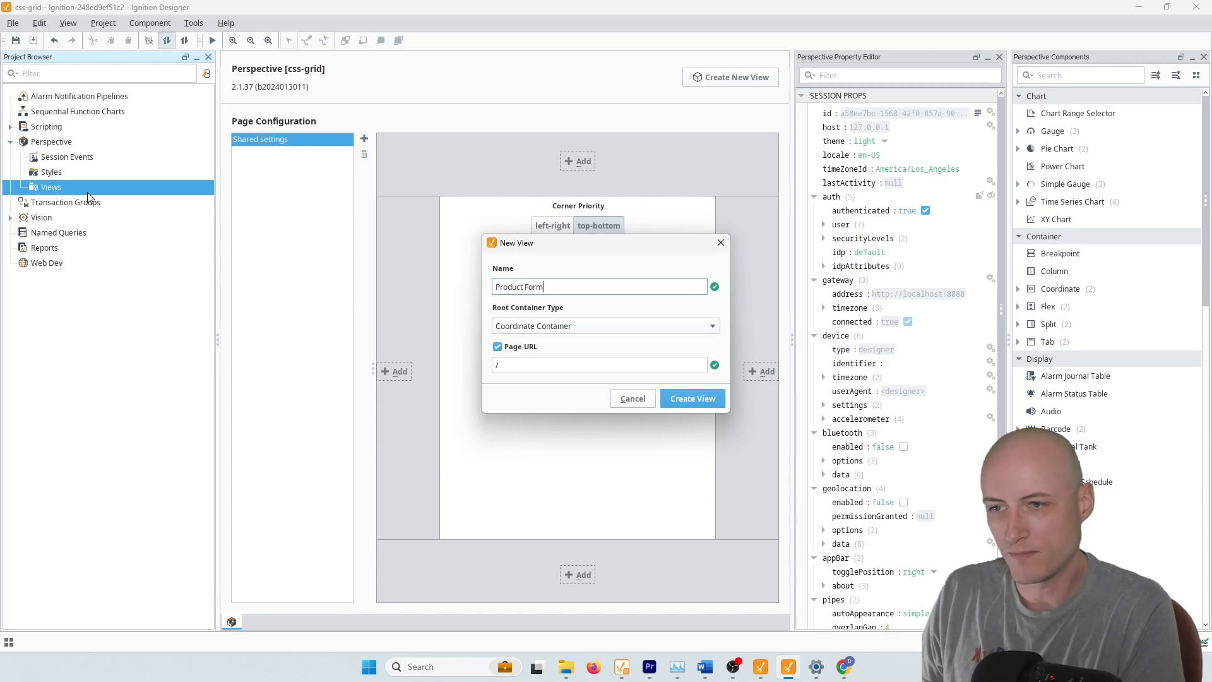
left_click(498, 347)
left_click(541, 327)
left_click(550, 354)
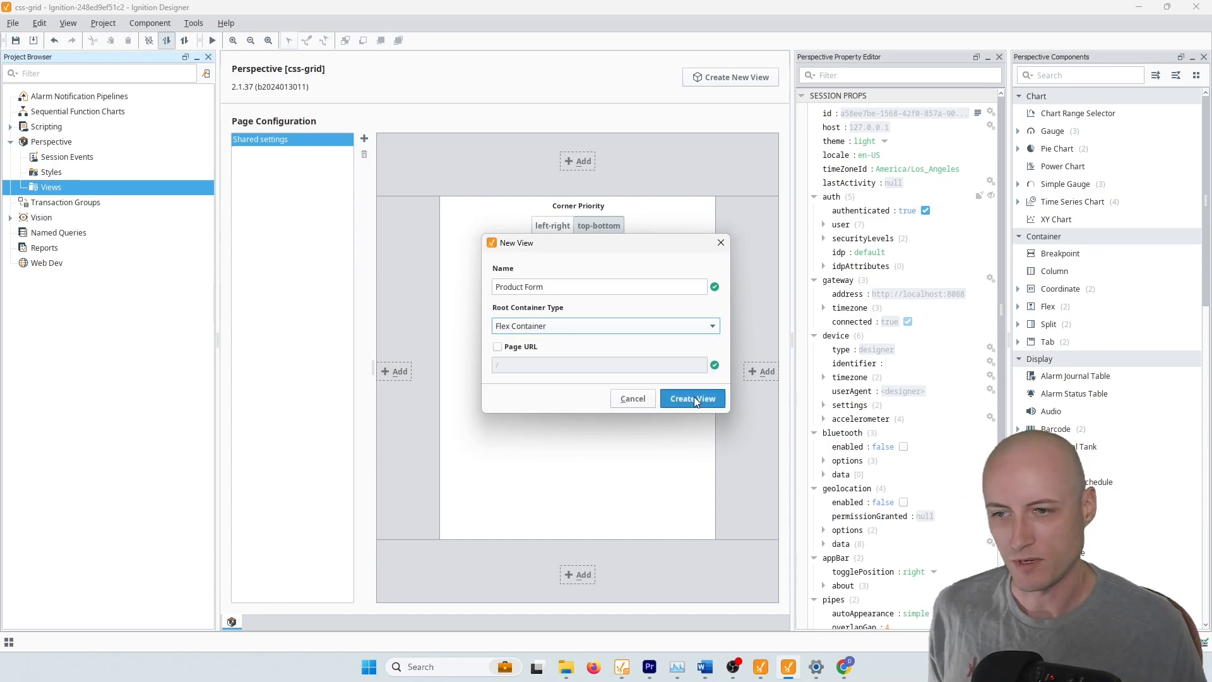
left_click(498, 346)
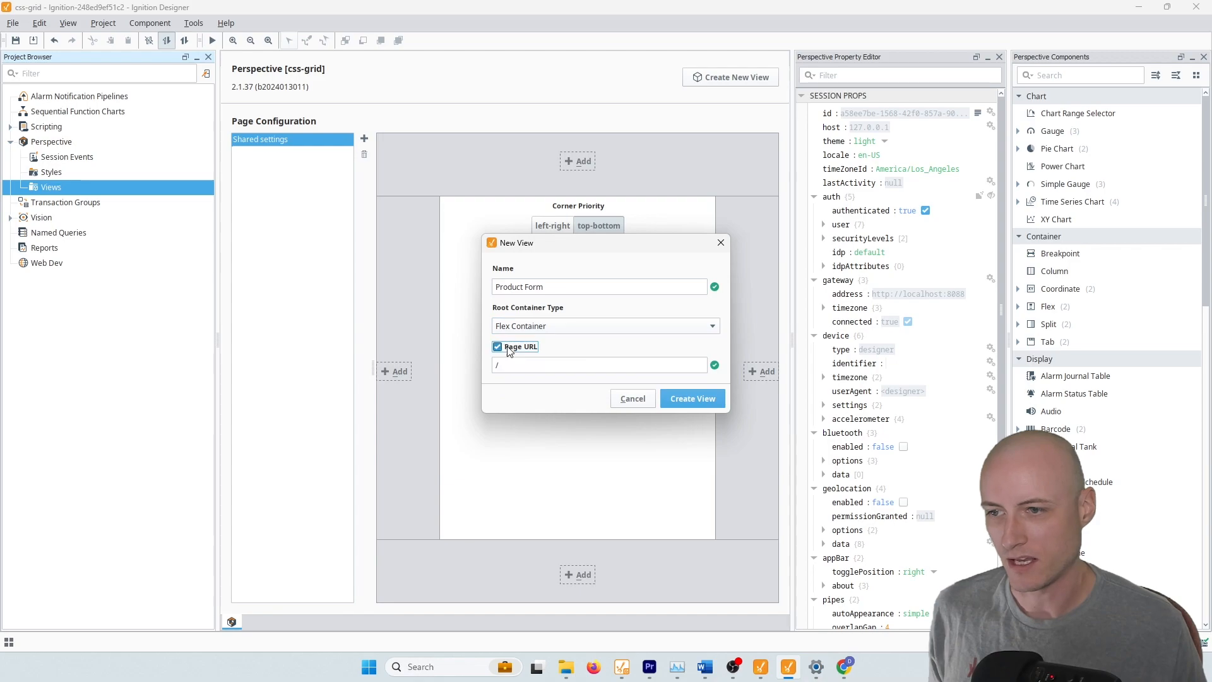
left_click(705, 398)
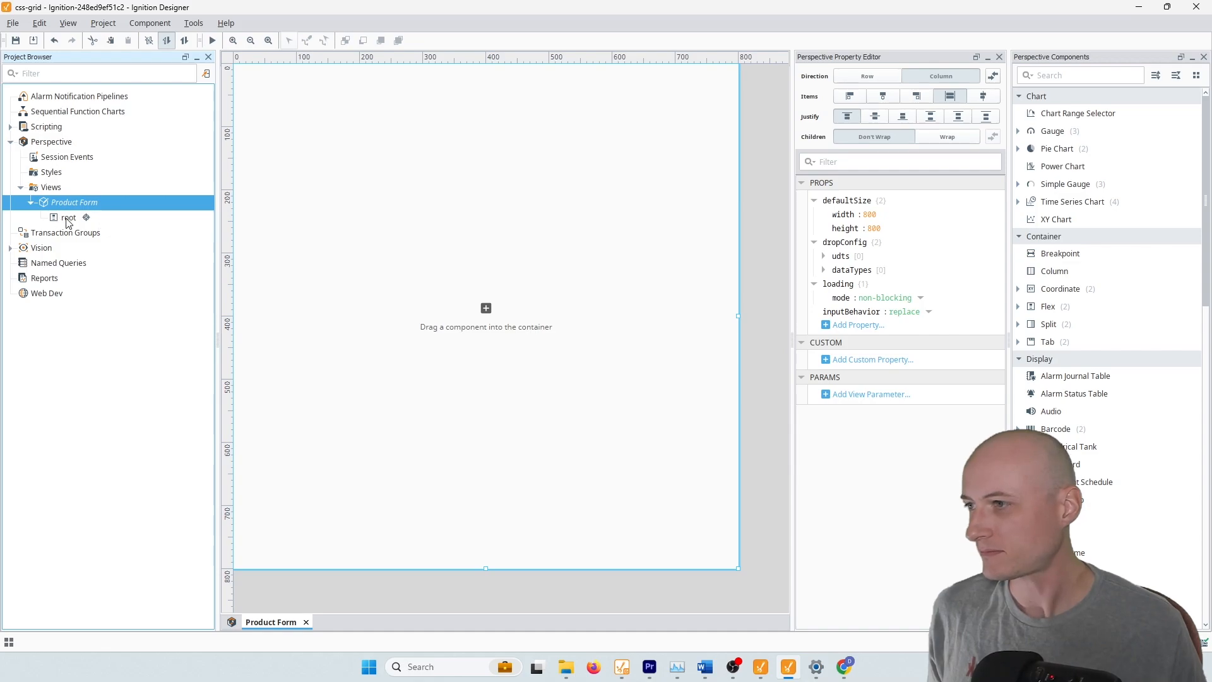
Search the components for "flex" and place a column flex container inside the root of the Product Form view.
left_click(68, 217)
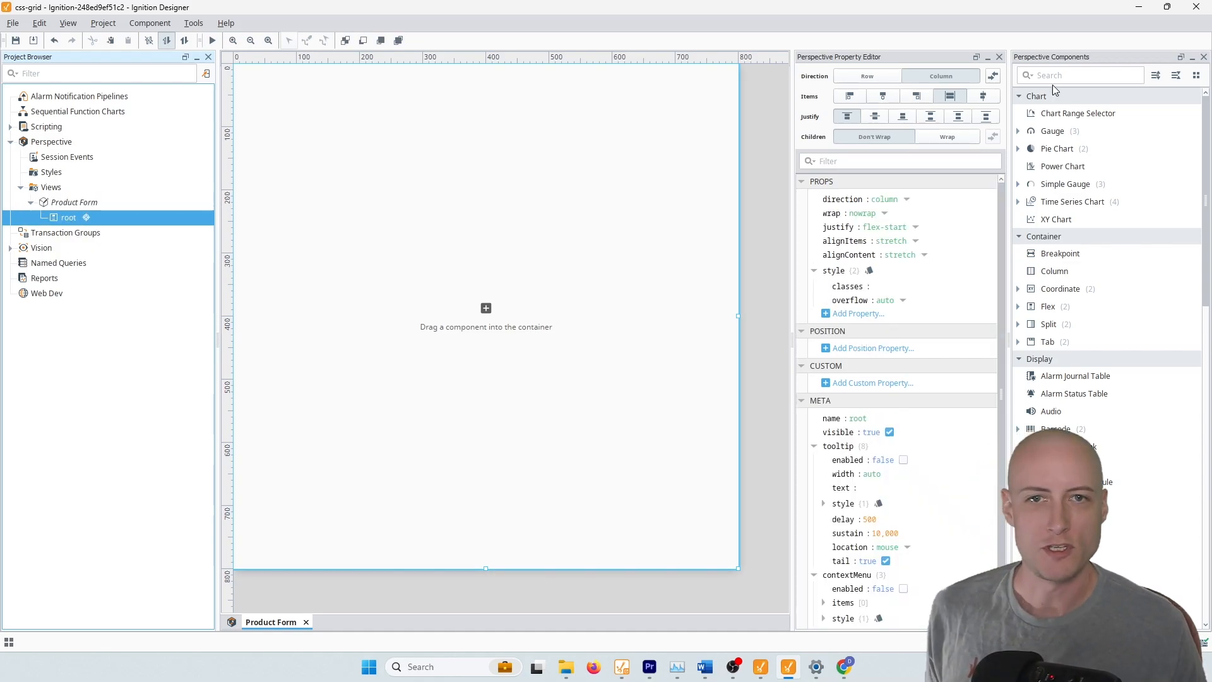
left_click(1030, 76)
type("flex")
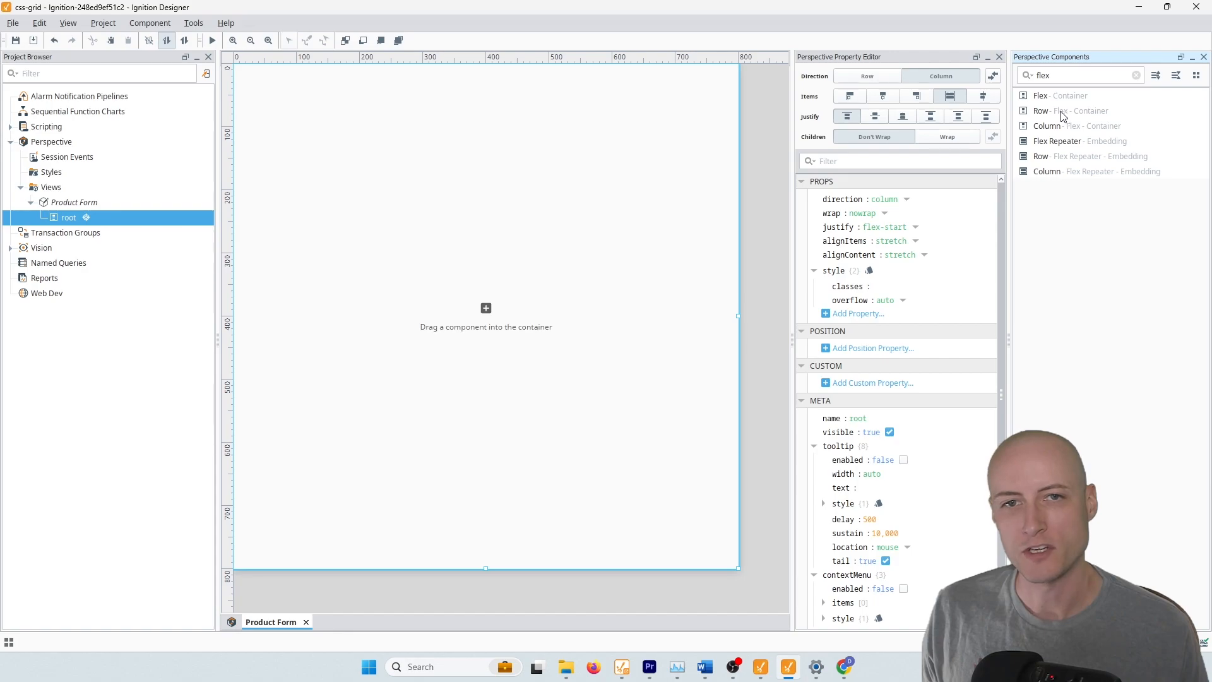
left_click_drag(1062, 128, 541, 135)
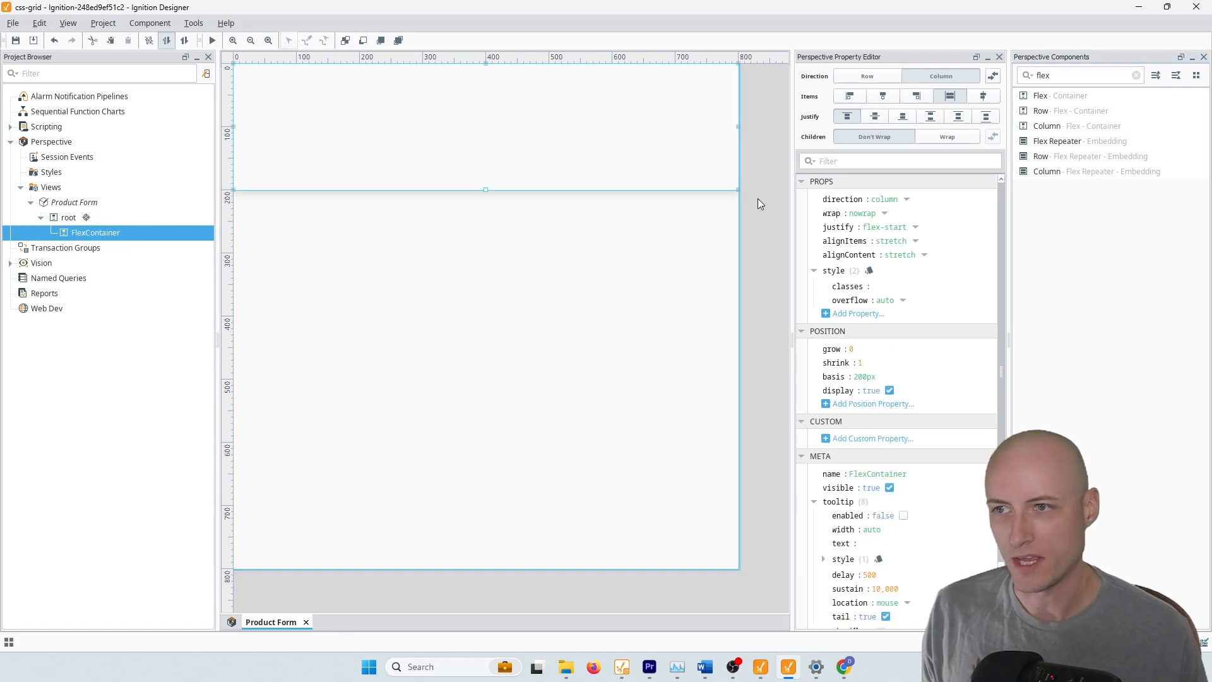
Set the flex container's position to grow 1, shrink 0 and basis auto so it fills the root.
left_click(888, 355)
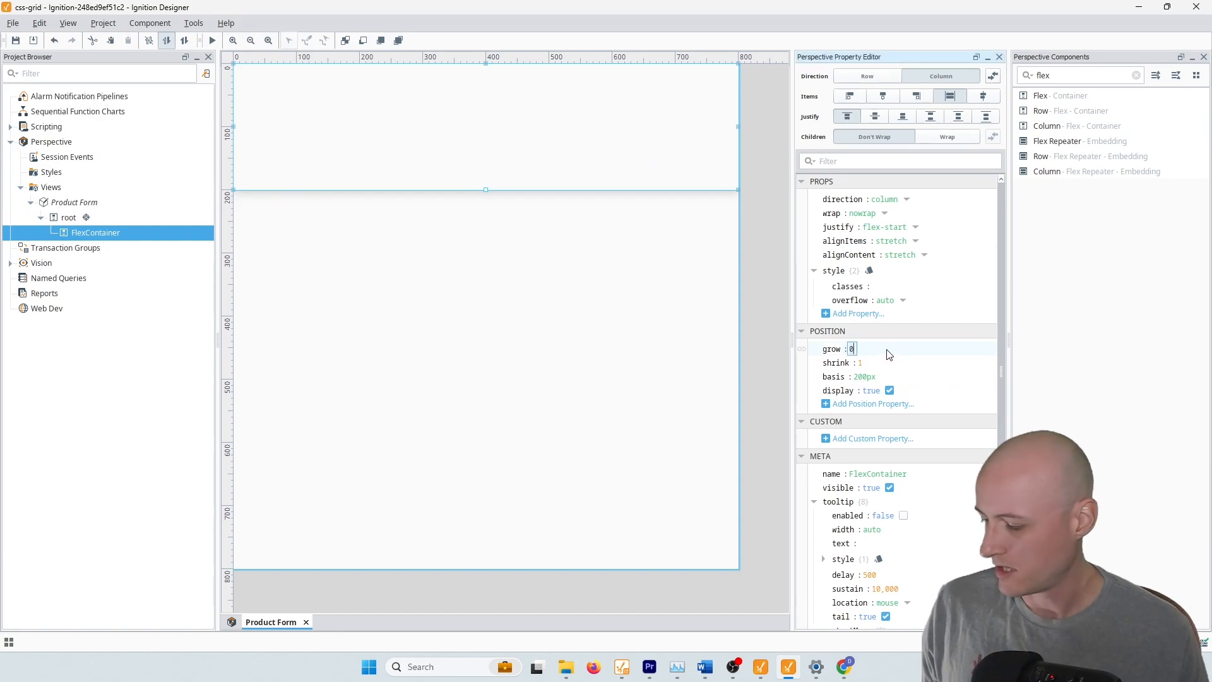
type("1")
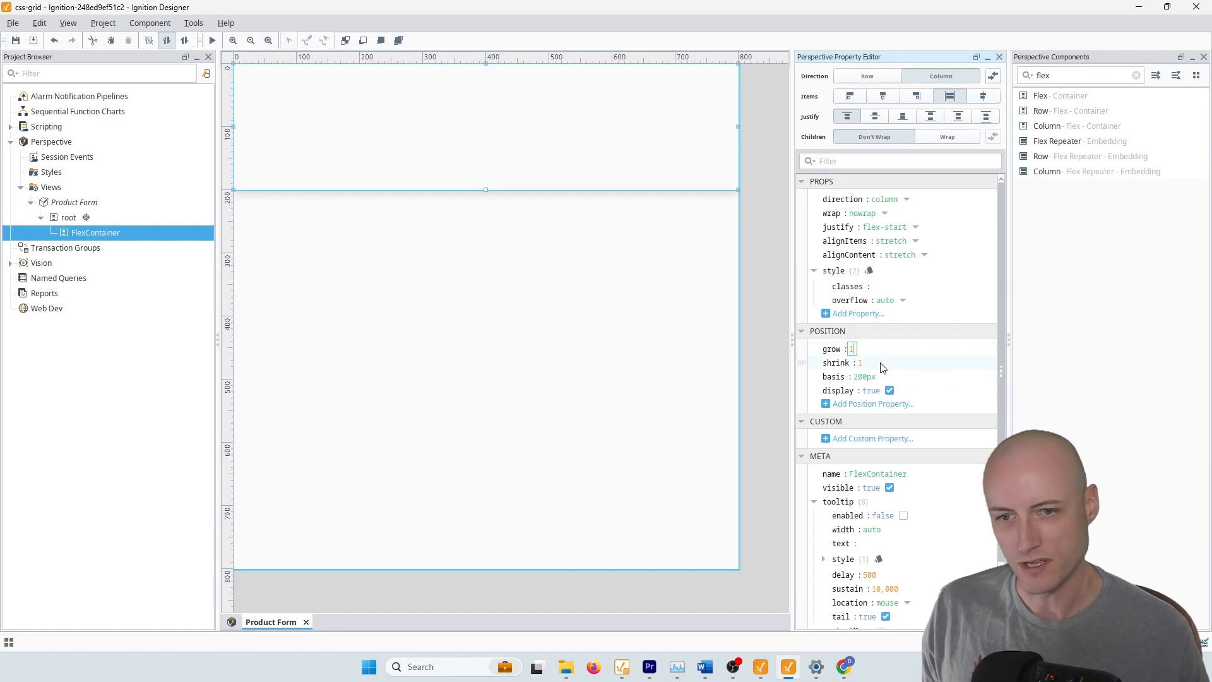
left_click(873, 365)
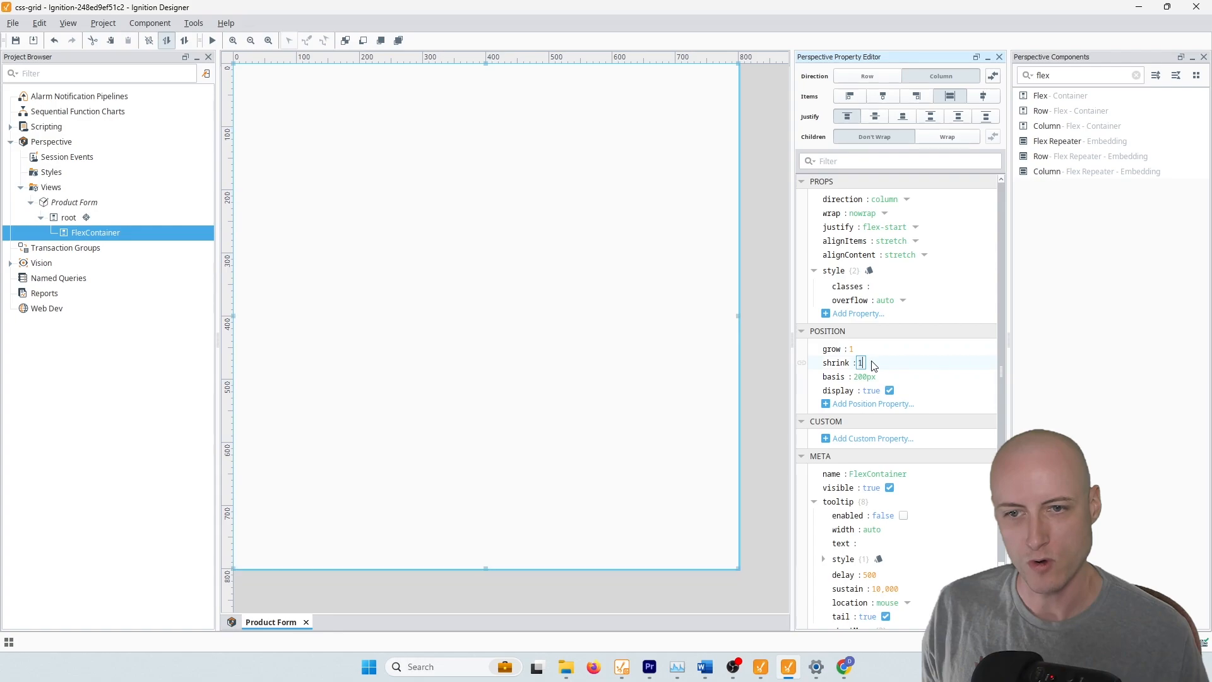
type("0")
key("Tab")
type("auto")
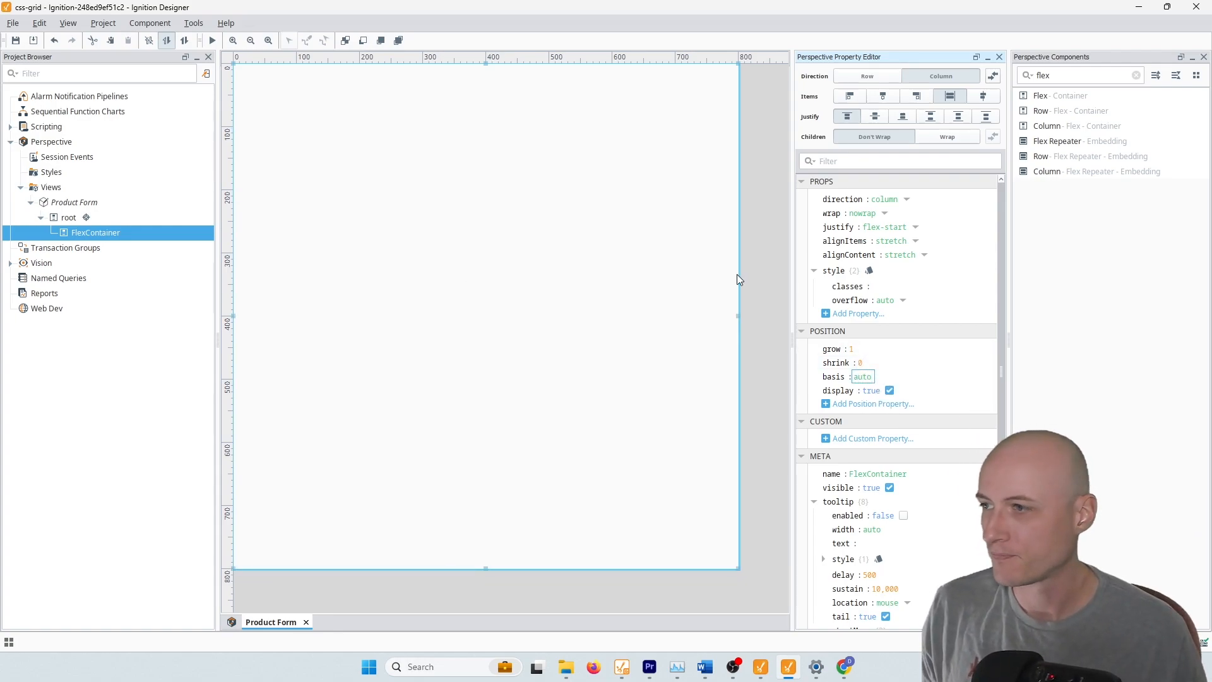
Rename the flex container inside root as grid.
left_click(922, 480)
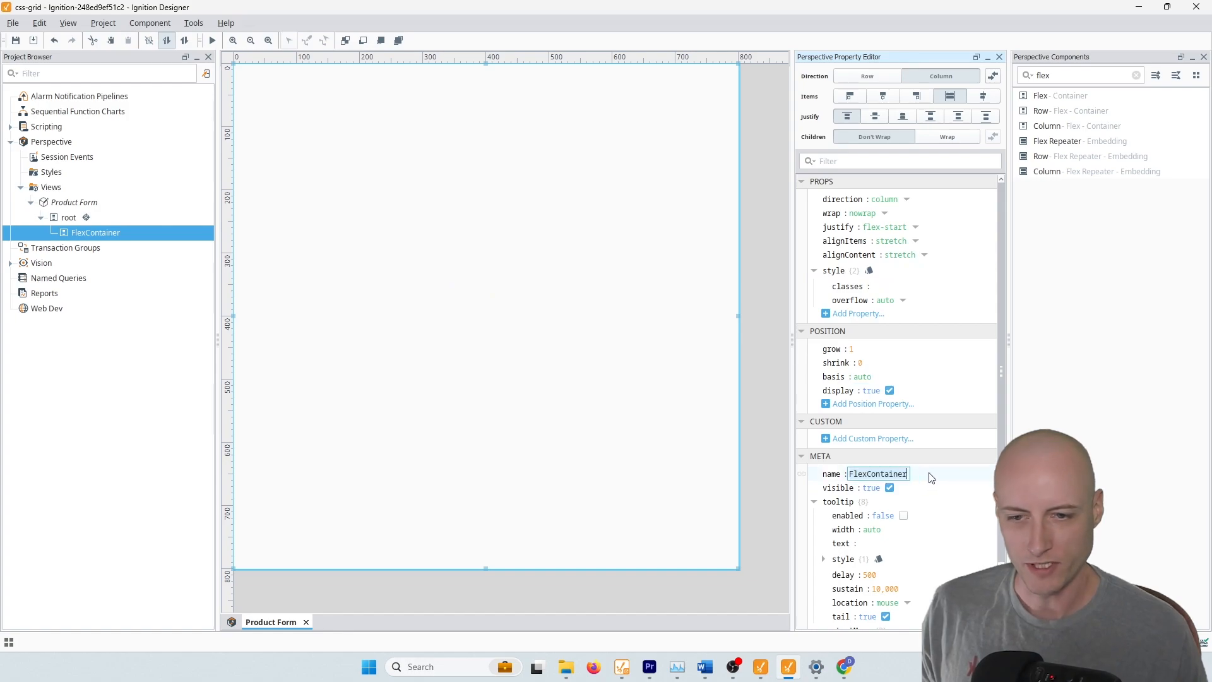
key("ctrl+a")
type("grid")
key("Return")
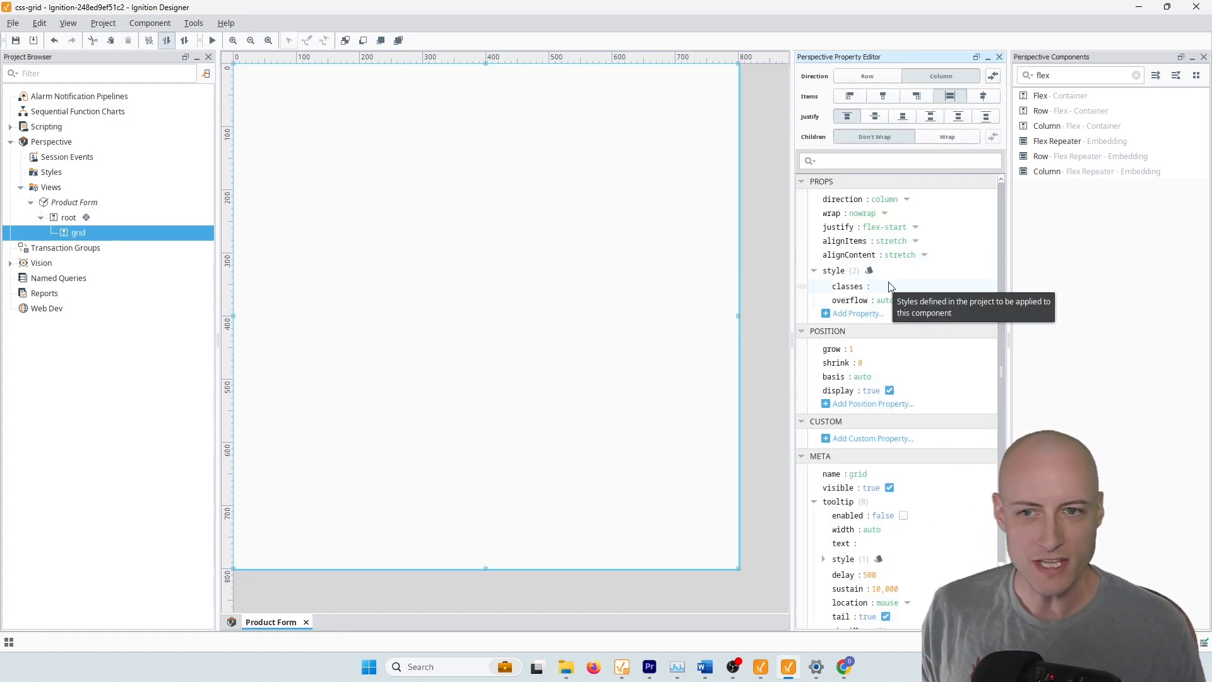
Add a display property with the value grid to the grid container's style.
left_click(884, 270)
left_click(911, 292)
type("d")
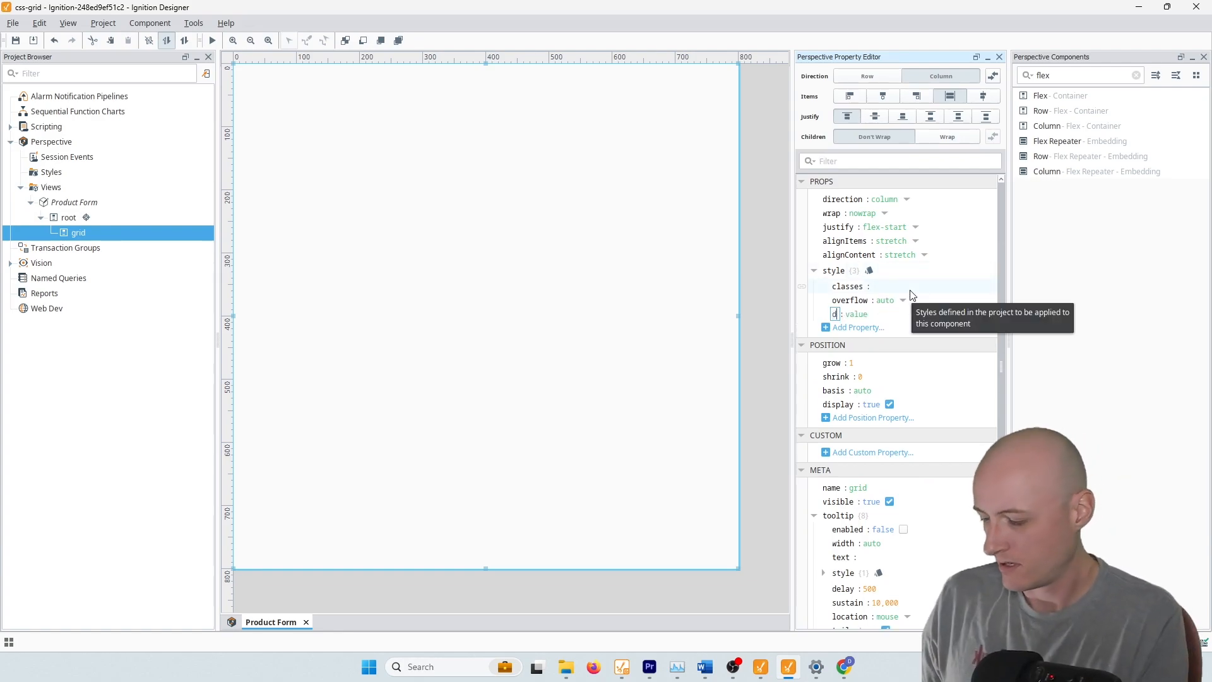
type("isplay")
key("Return")
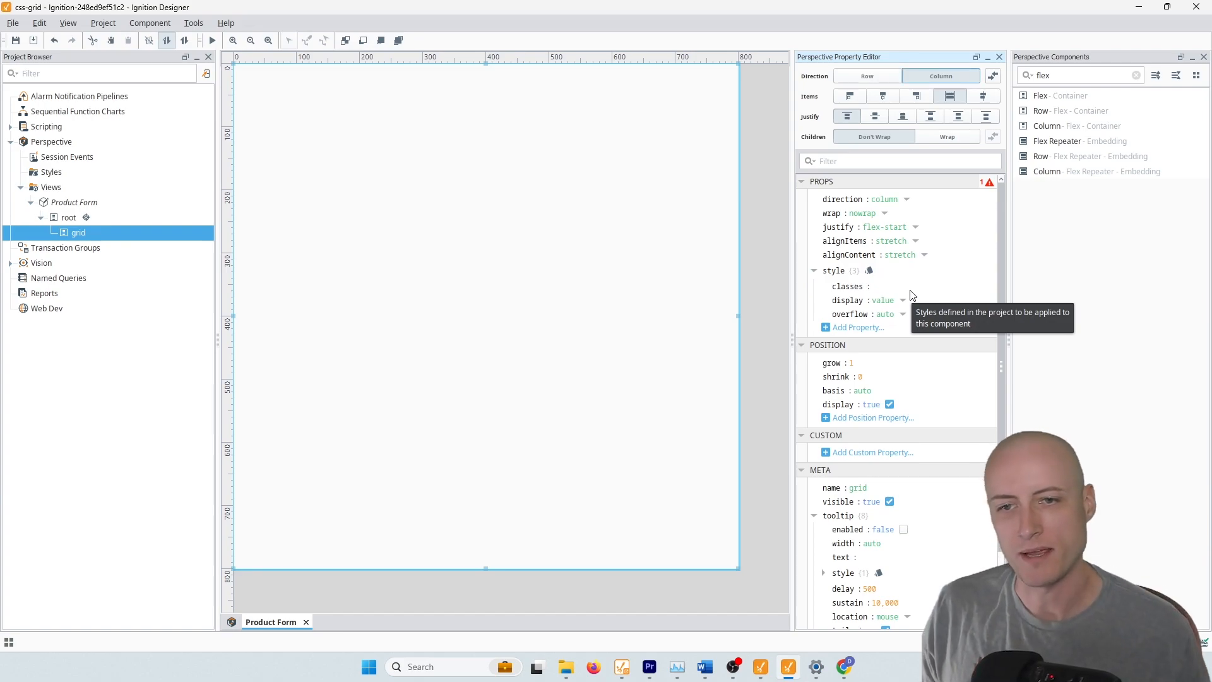
left_click(903, 300)
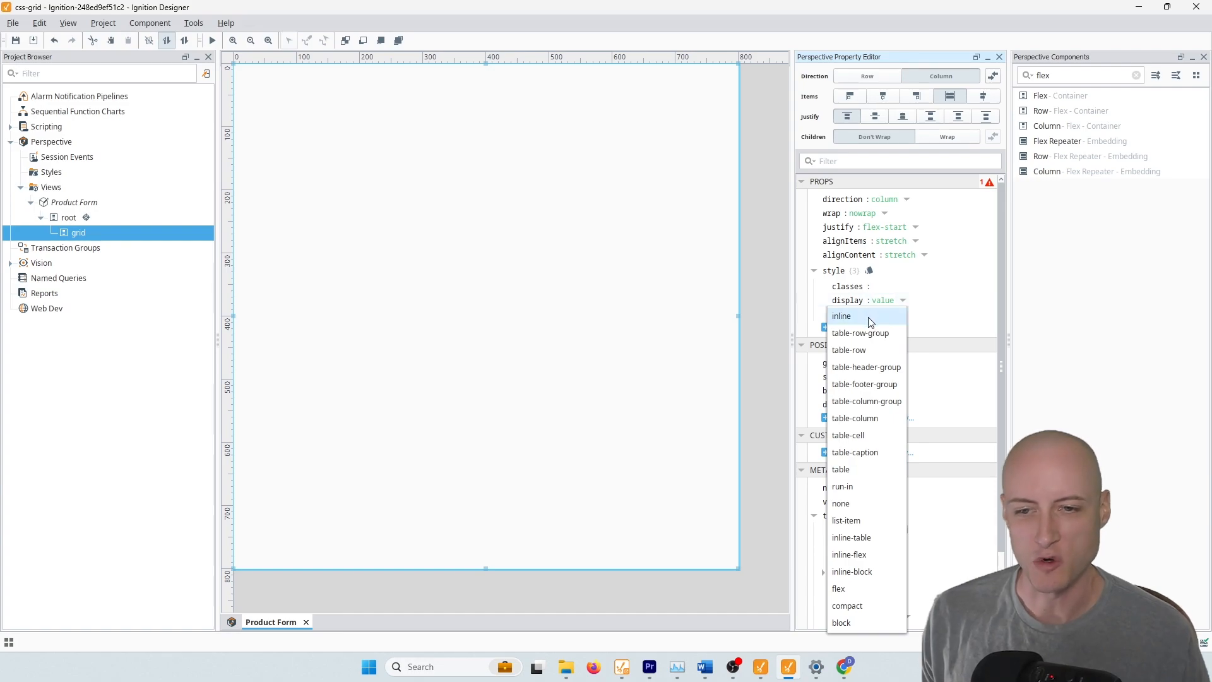
key("Escape")
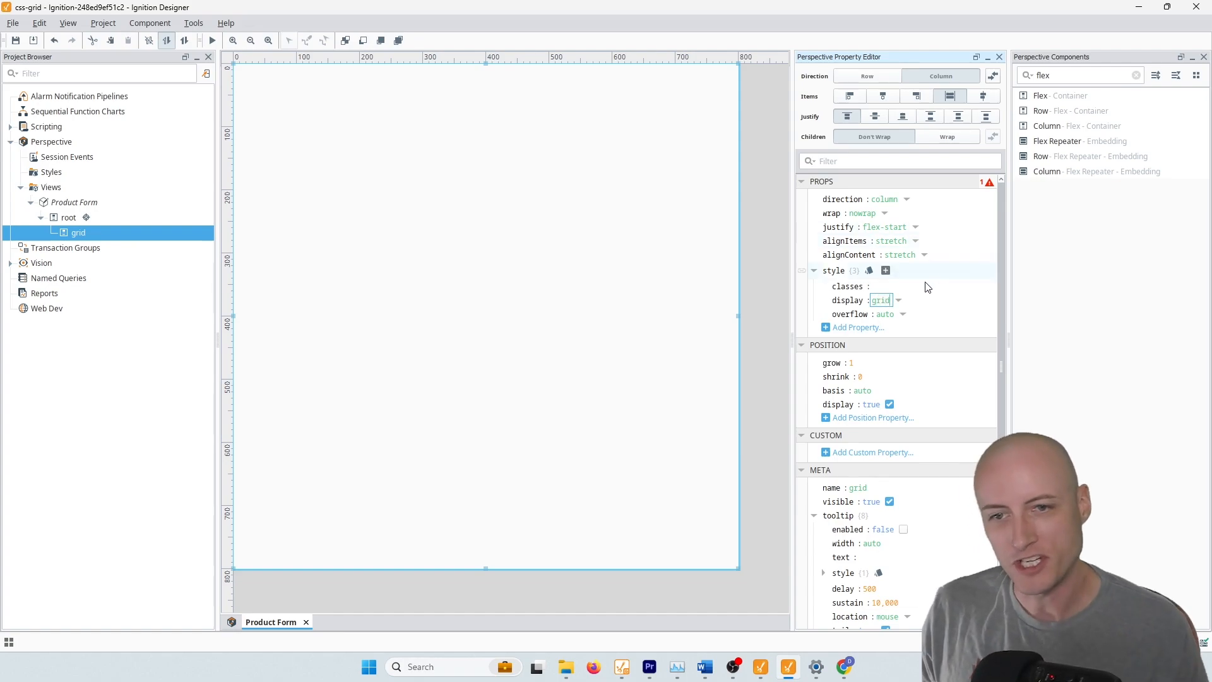
Add three style properties to the grid container named grid-template-columns, grid-template-rows and grid-template-areas.
left_click(886, 270)
left_click(901, 298)
left_click(886, 270)
left_click(901, 298)
left_click(885, 270)
left_click(904, 300)
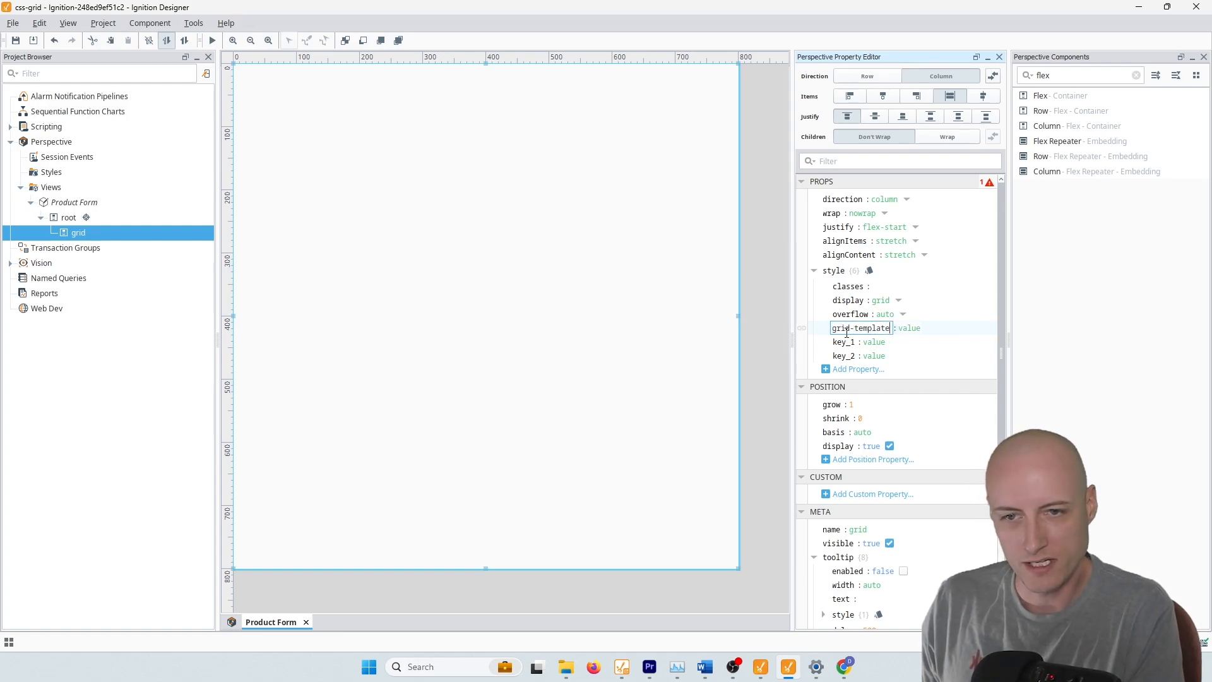
type("s")
key("Tab")
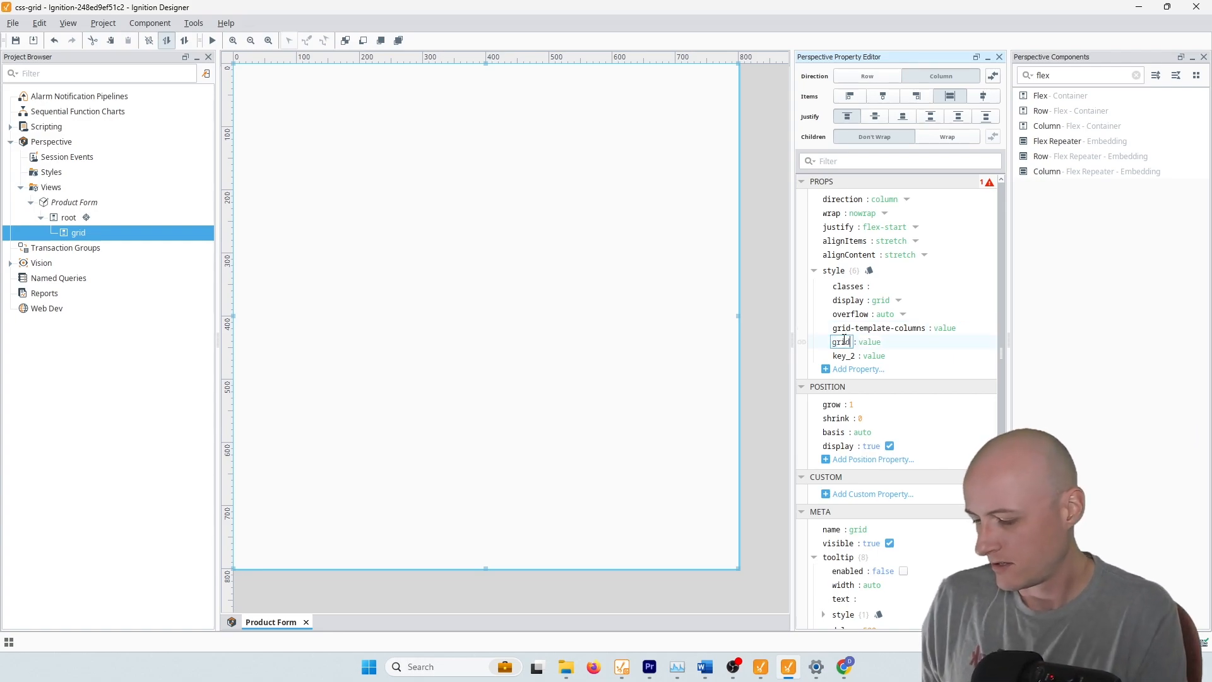
type("s")
key("Tab")
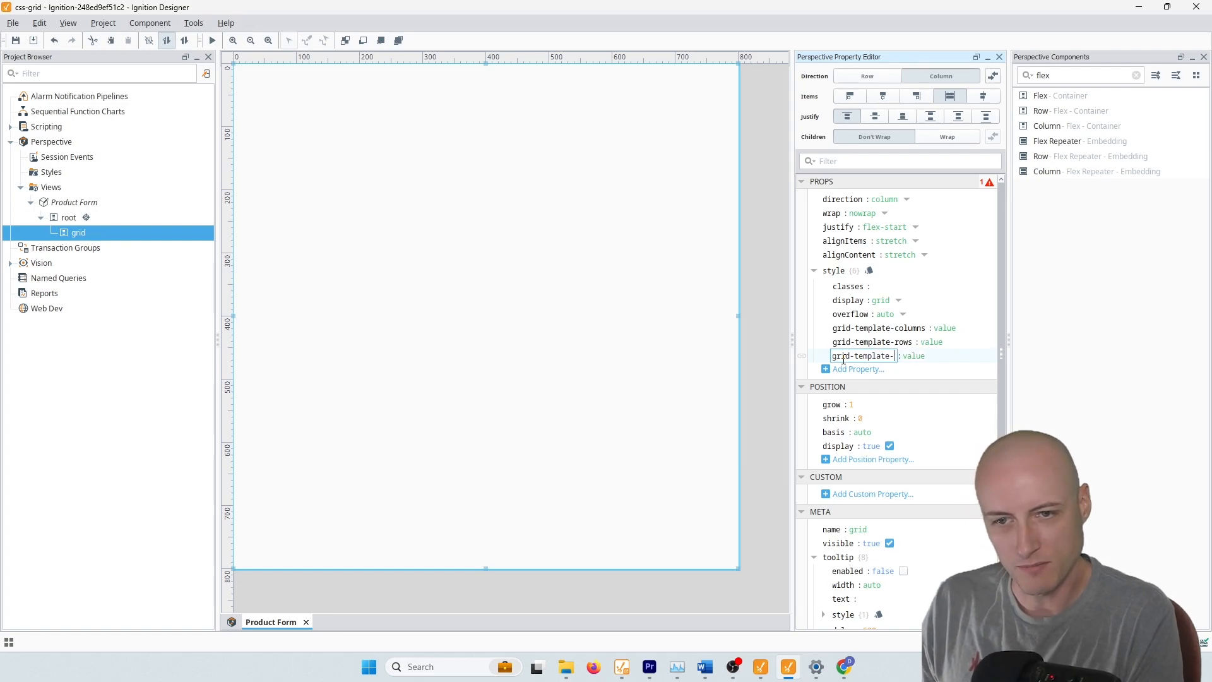
type("s")
key("Return")
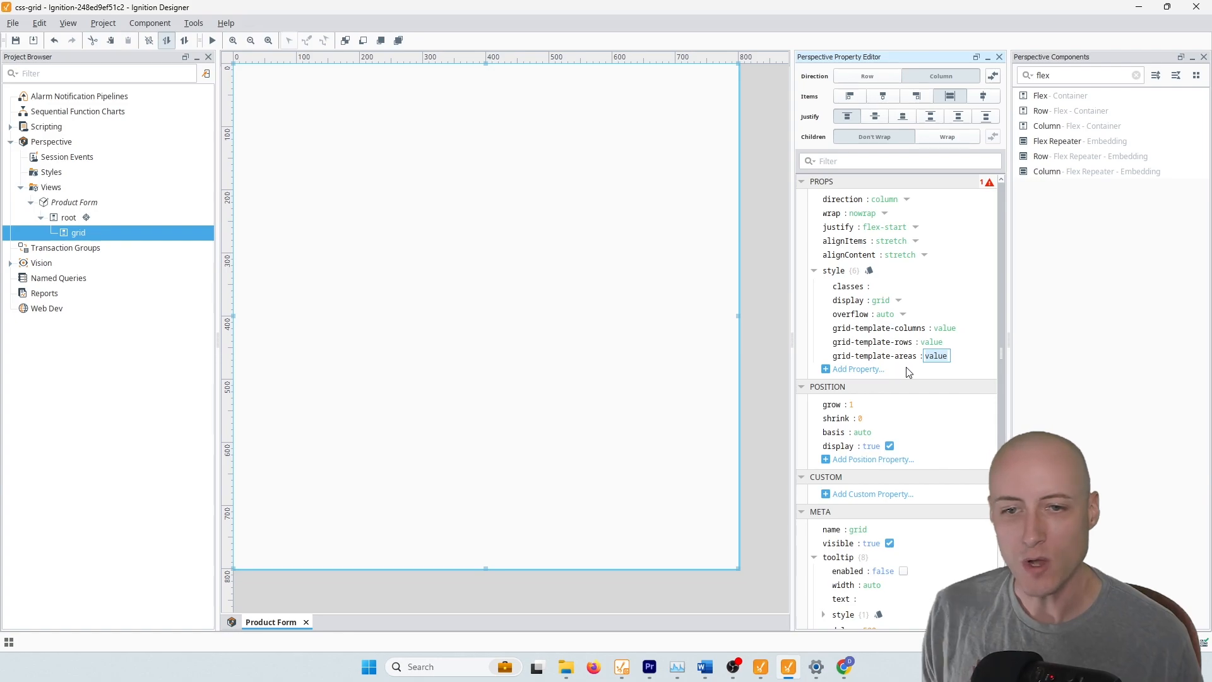
Narrow the property editor, then switch to Chrome and examine how the finished New Product form divides into rows and columns.
left_click_drag(791, 325, 842, 322)
left_click(979, 344)
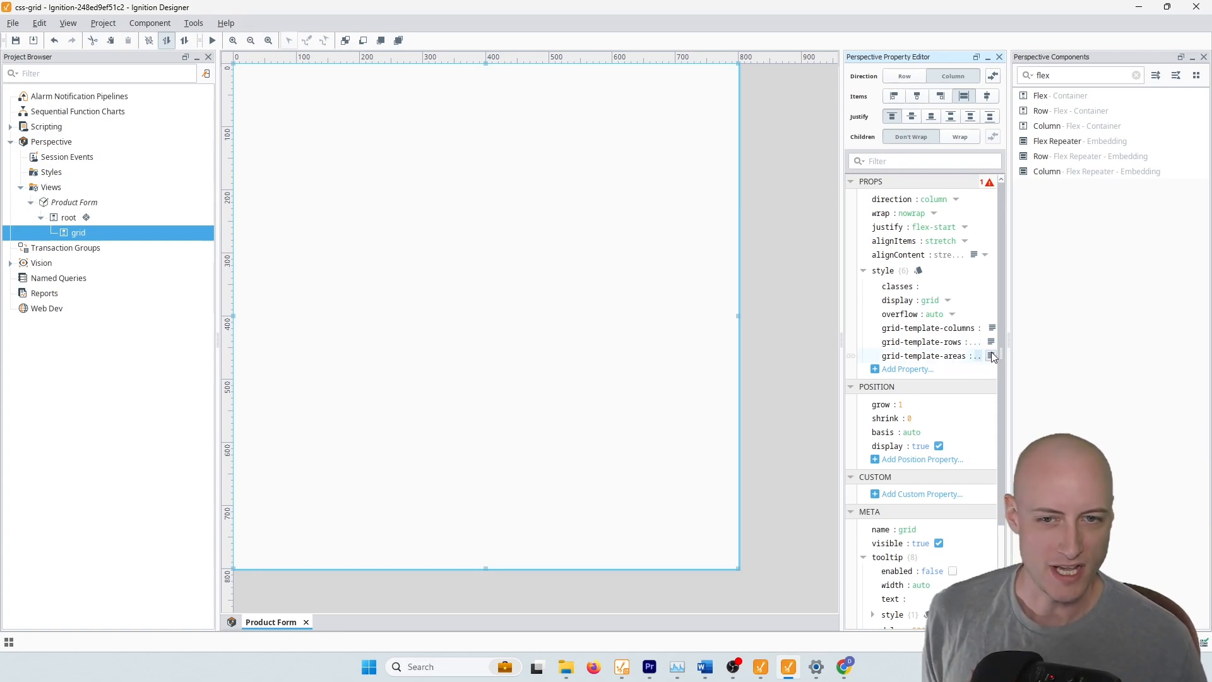
left_click(990, 357)
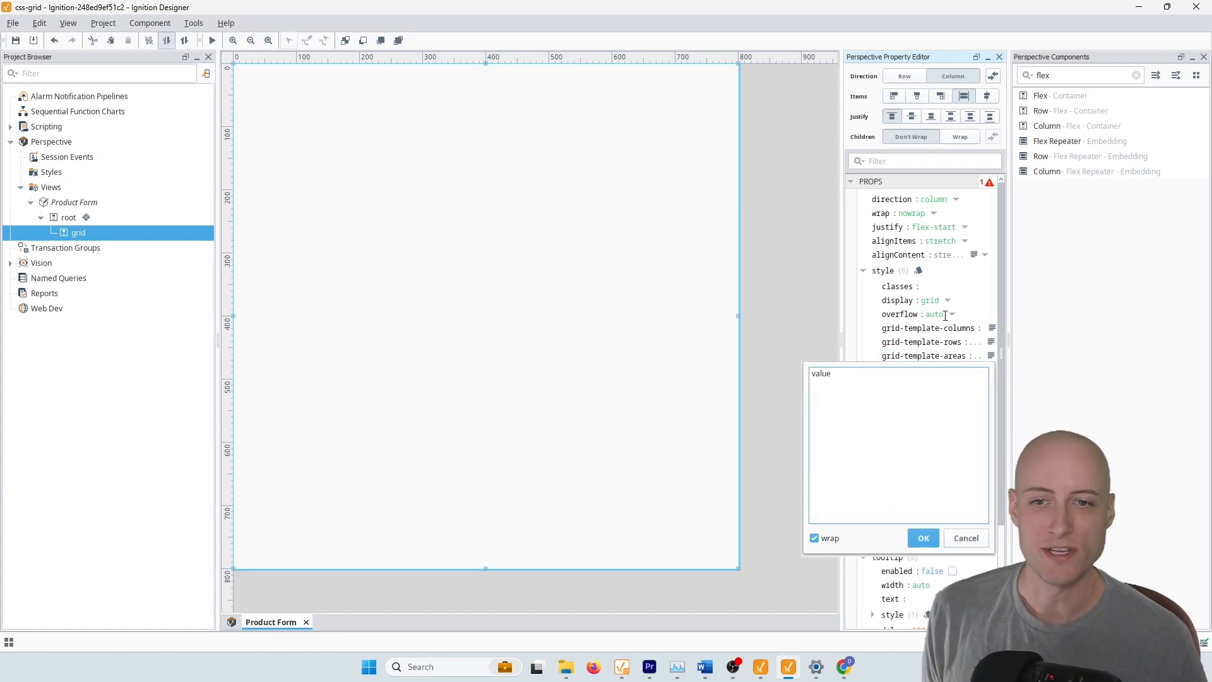
left_click(799, 594)
left_click(844, 667)
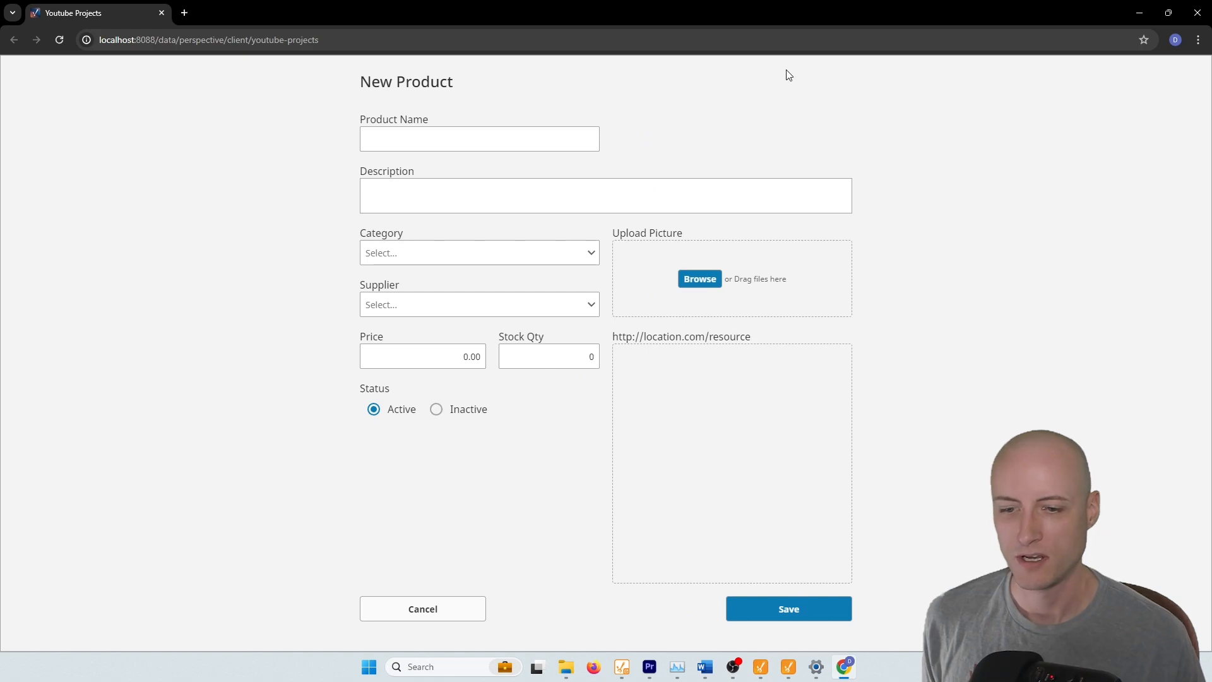
left_click(1135, 13)
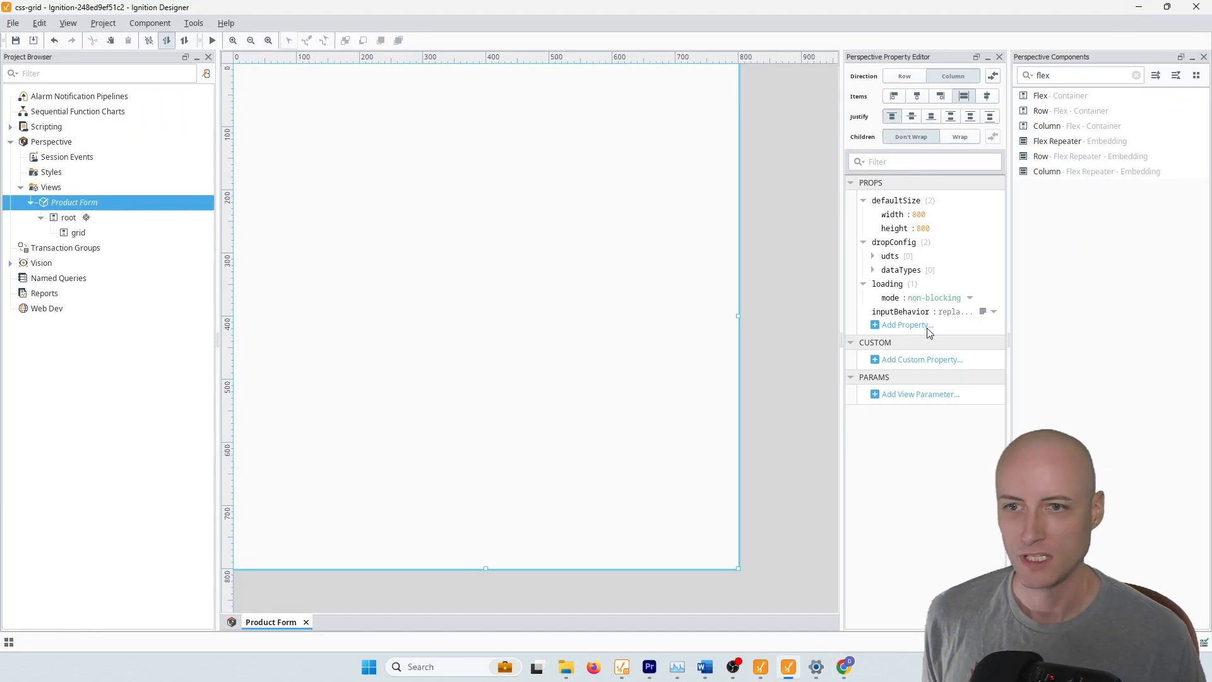
Replace the grid container's grid-template-areas placeholder with a first row reading "header header header header".
left_click(346, 265)
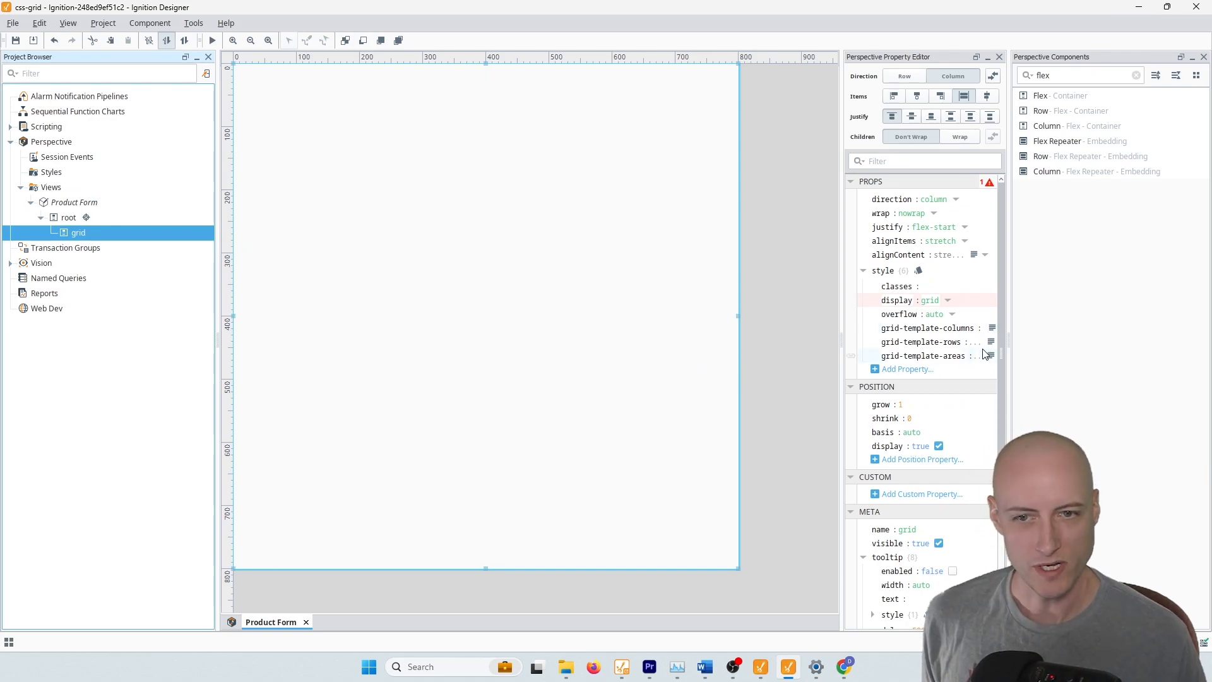
left_click(990, 355)
left_click_drag(884, 391, 780, 372)
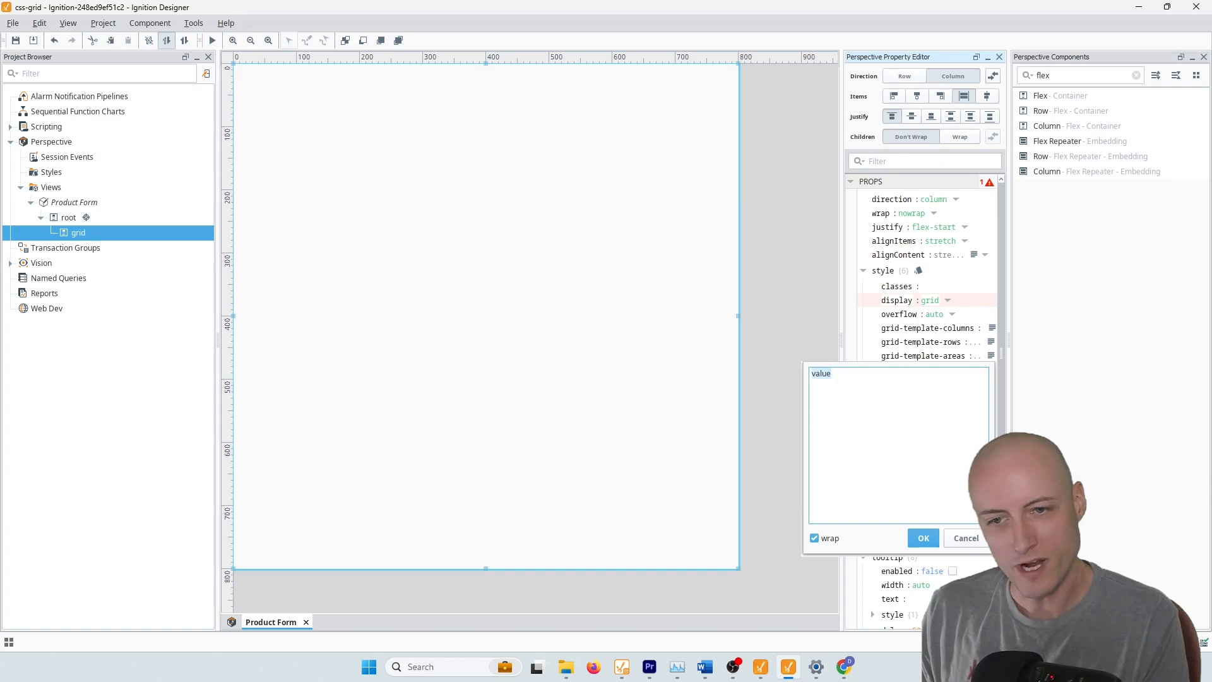
type("\"")
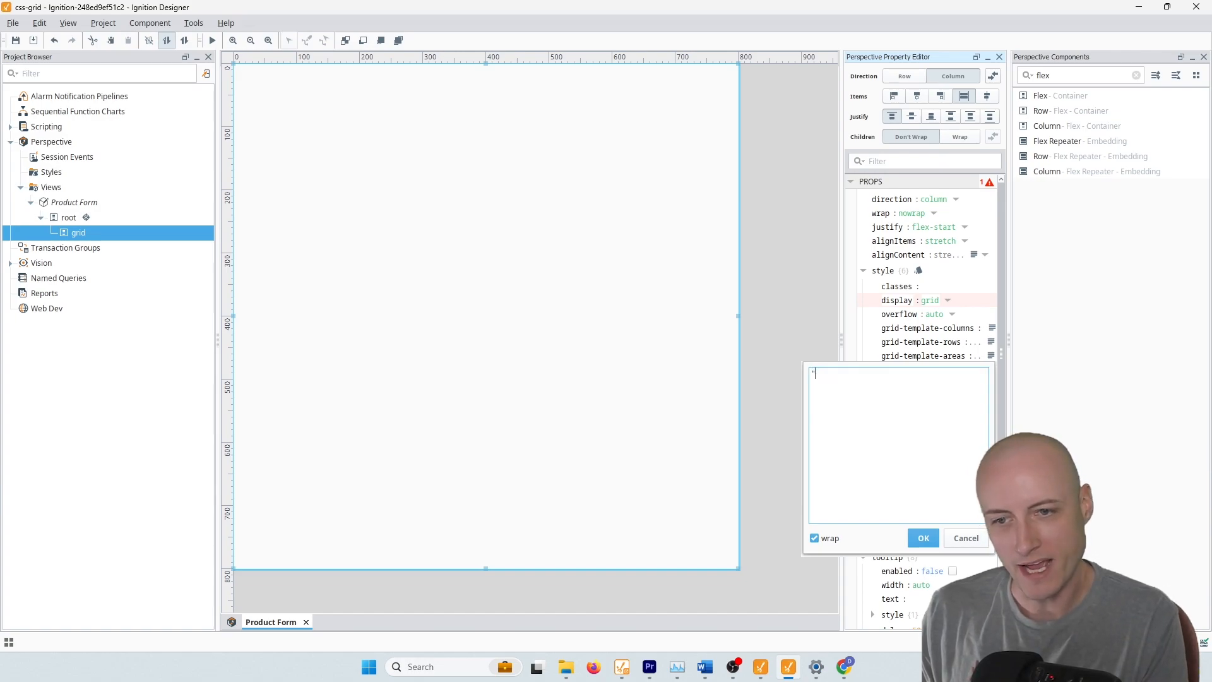
type("head")
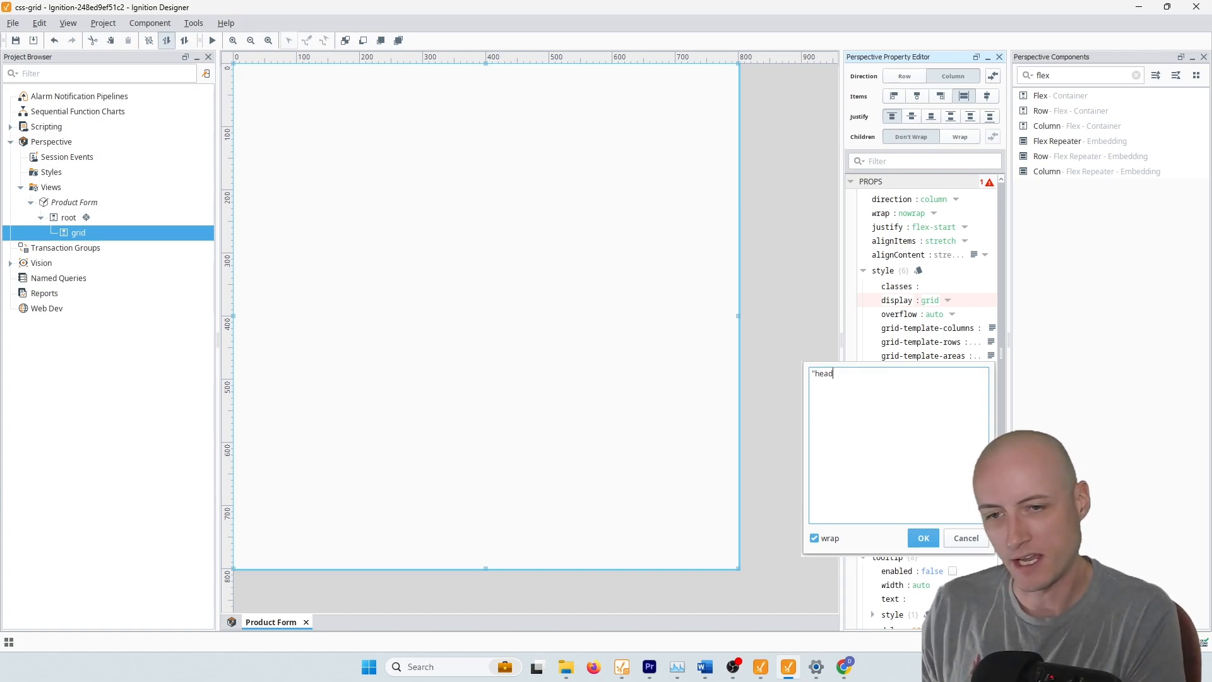
type("er header head")
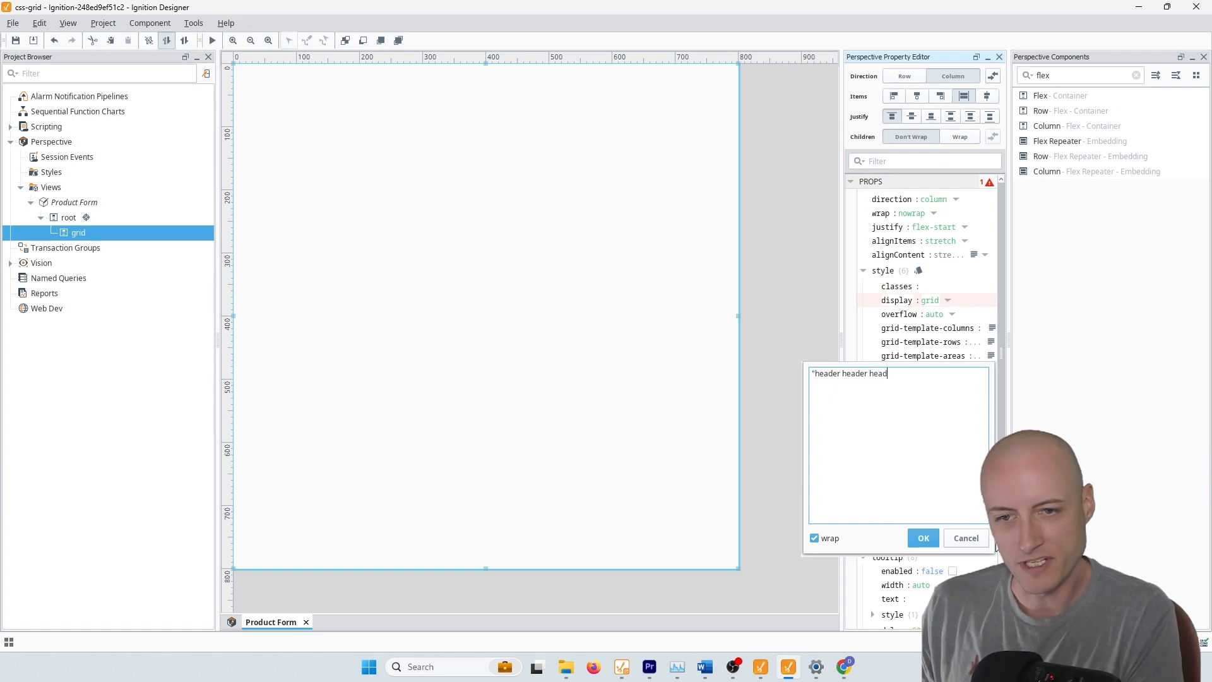
type("er header header\"")
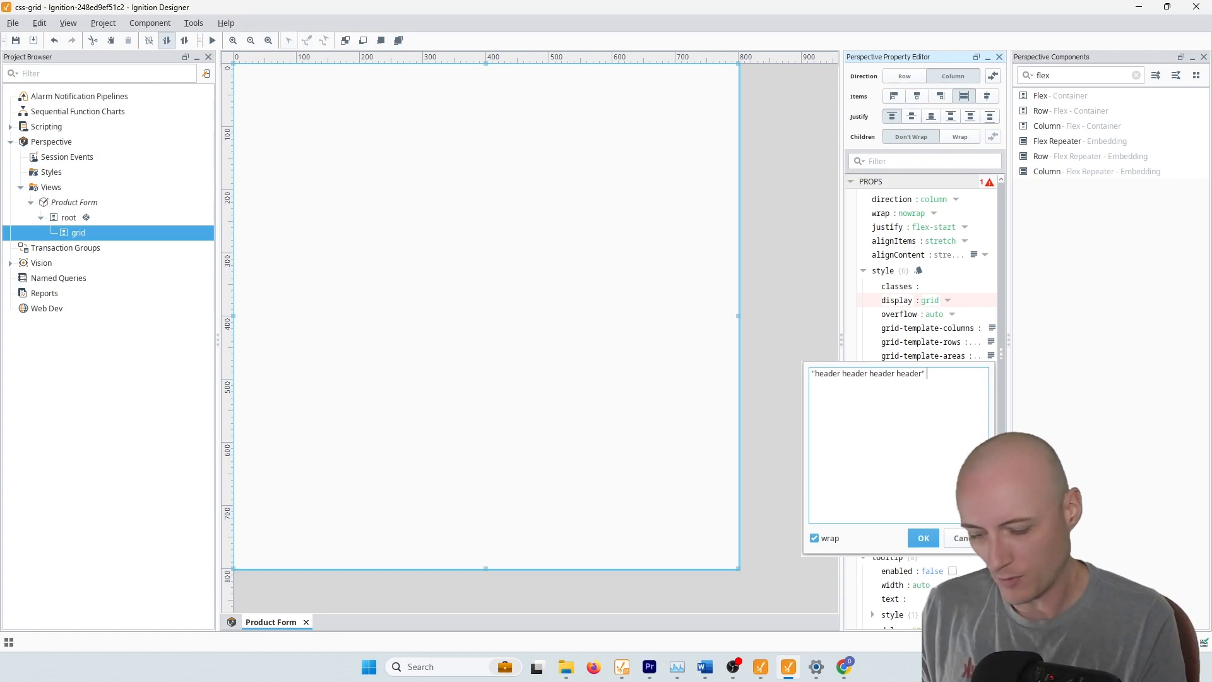
Add a second grid-template-areas row reading "productName productName . .", with two empty cells.
key("Return")
type("\"")
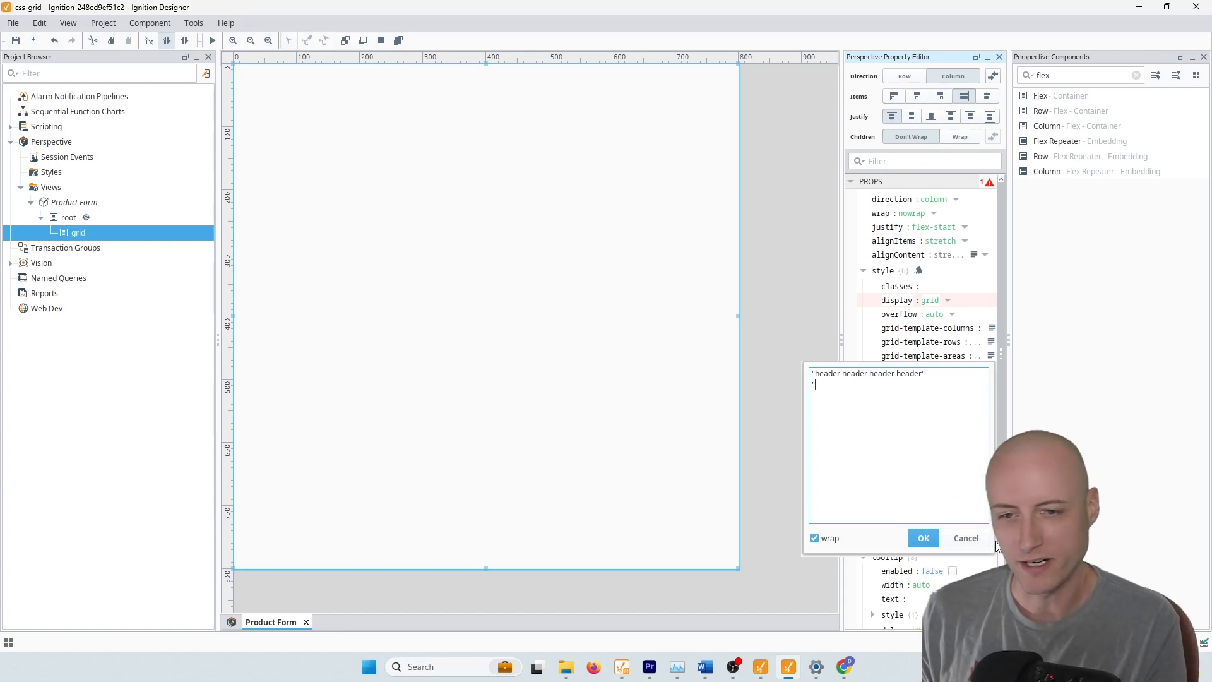
type("p")
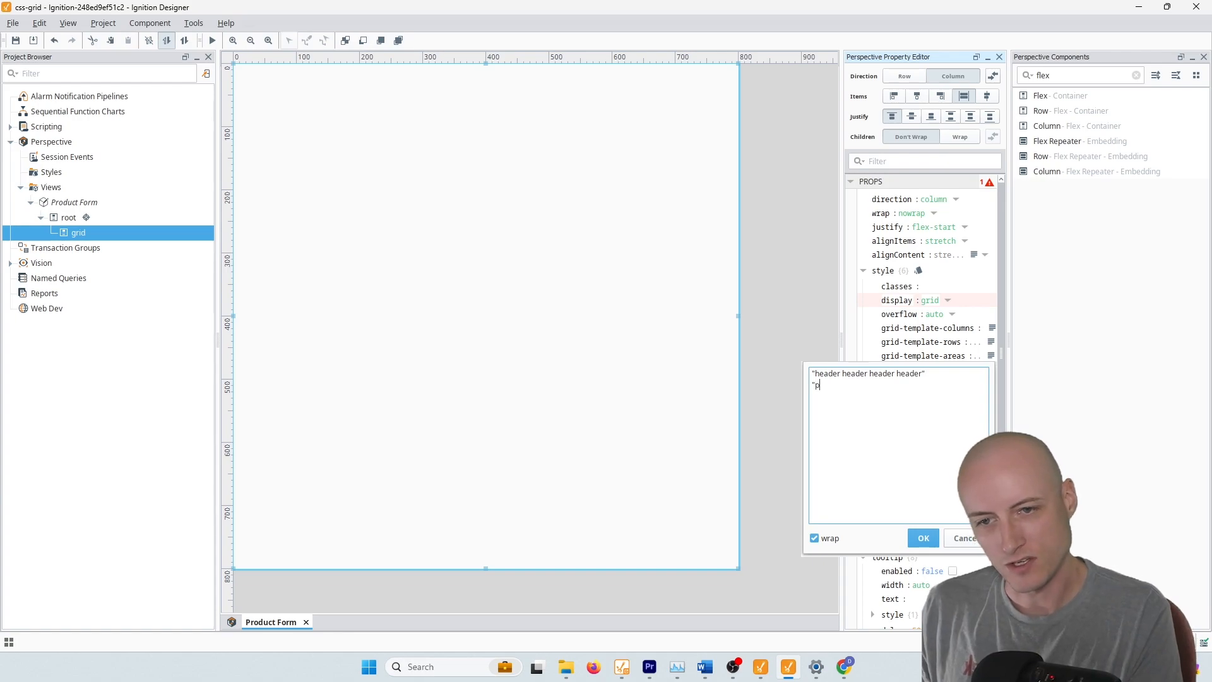
type("roductName productName")
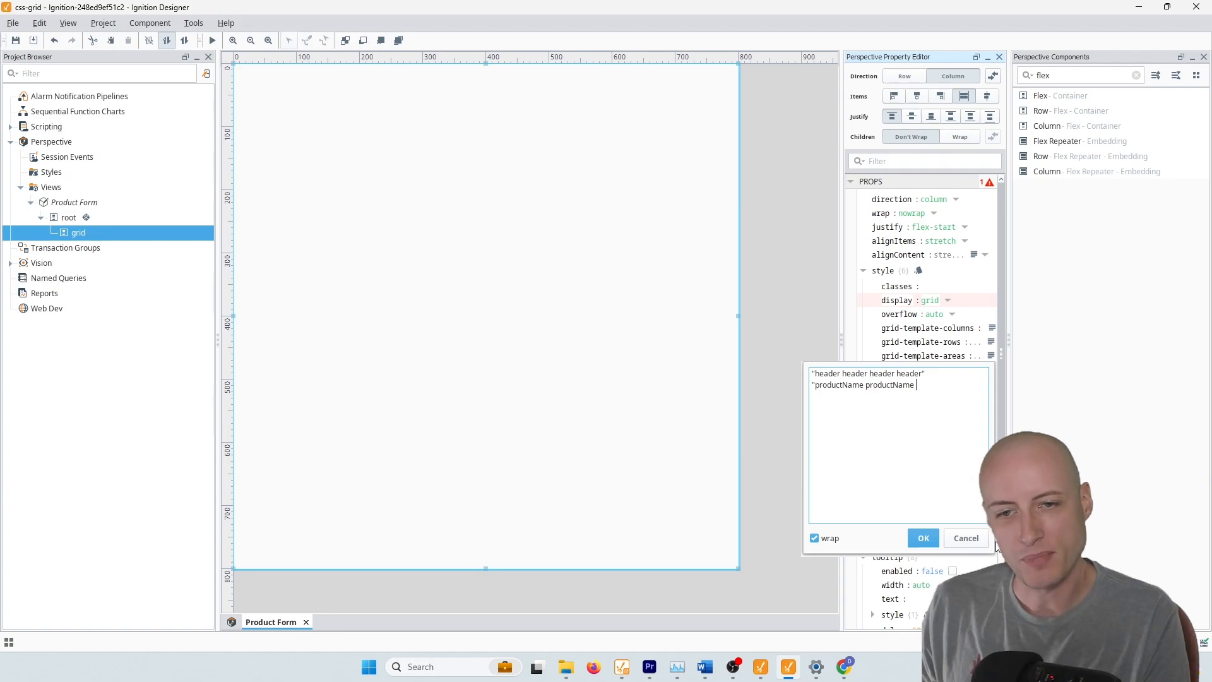
type(". .\"")
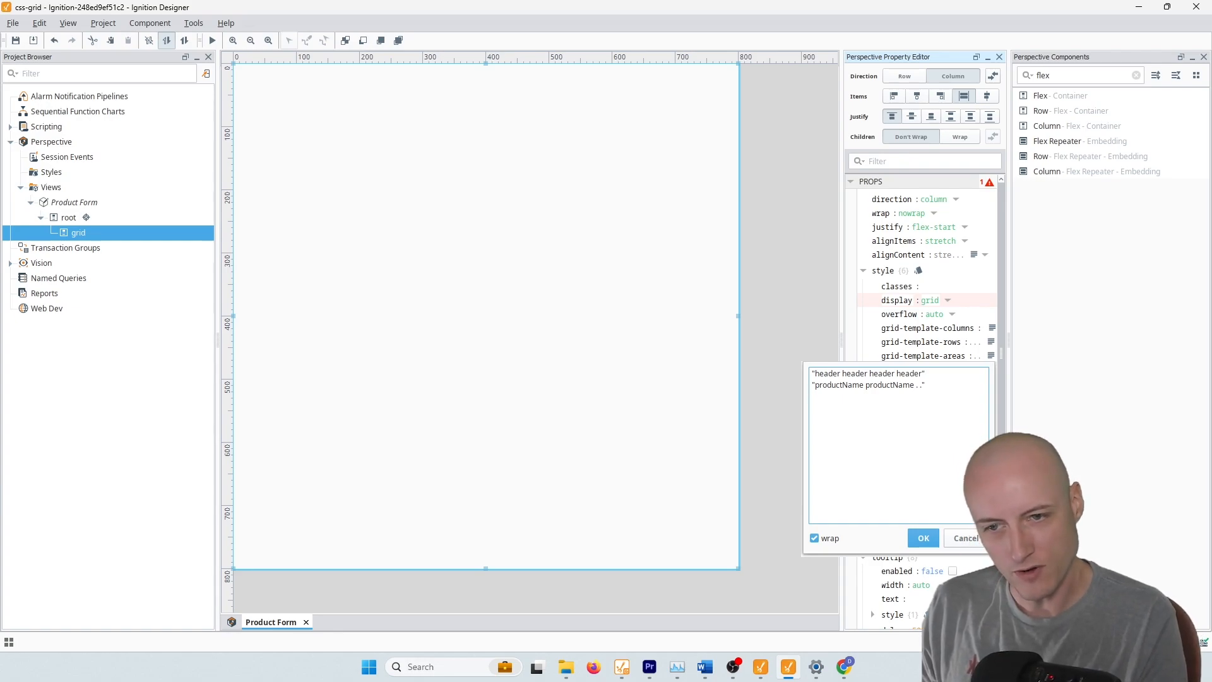
Add a third grid-template-areas row in which productDescription spans all four columns.
key("Return")
type("\"productDe")
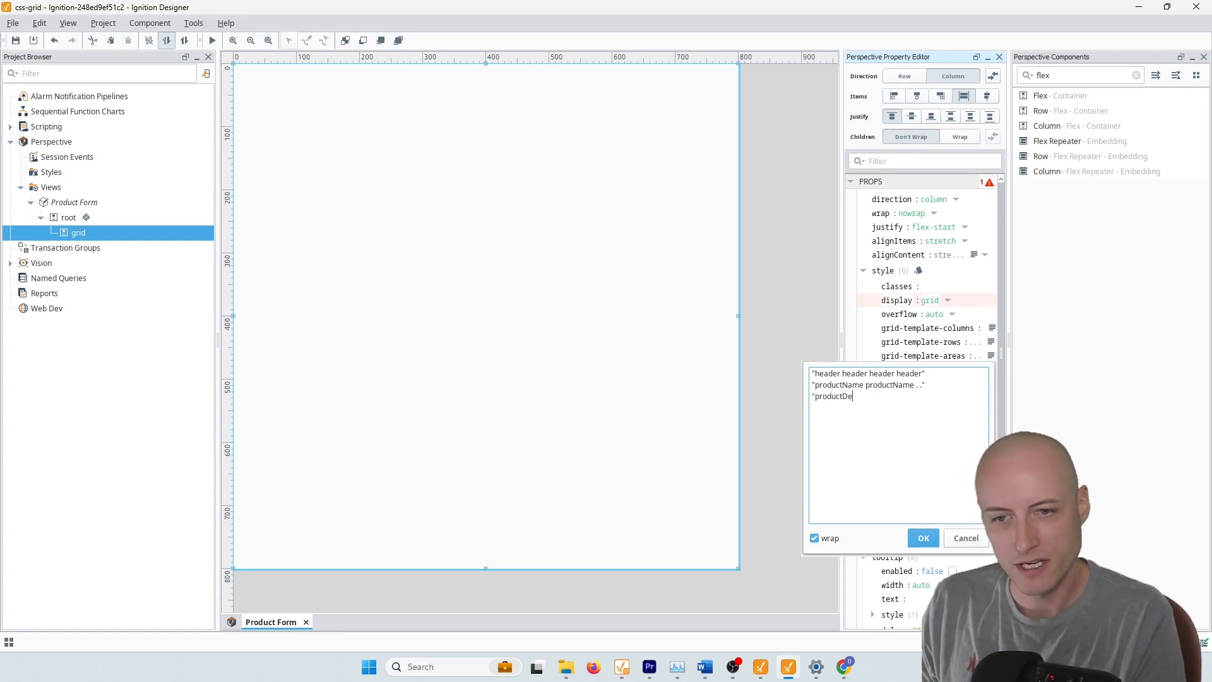
type("sction")
key("ctrl+shift+Left")
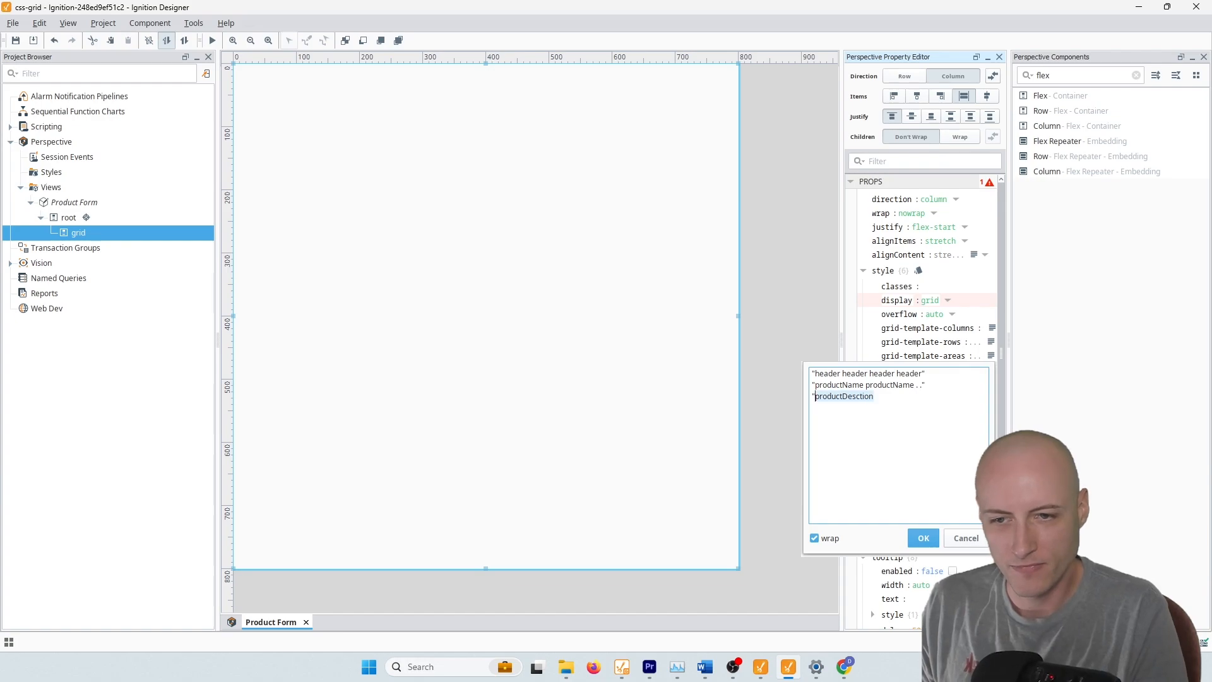
type("productDes")
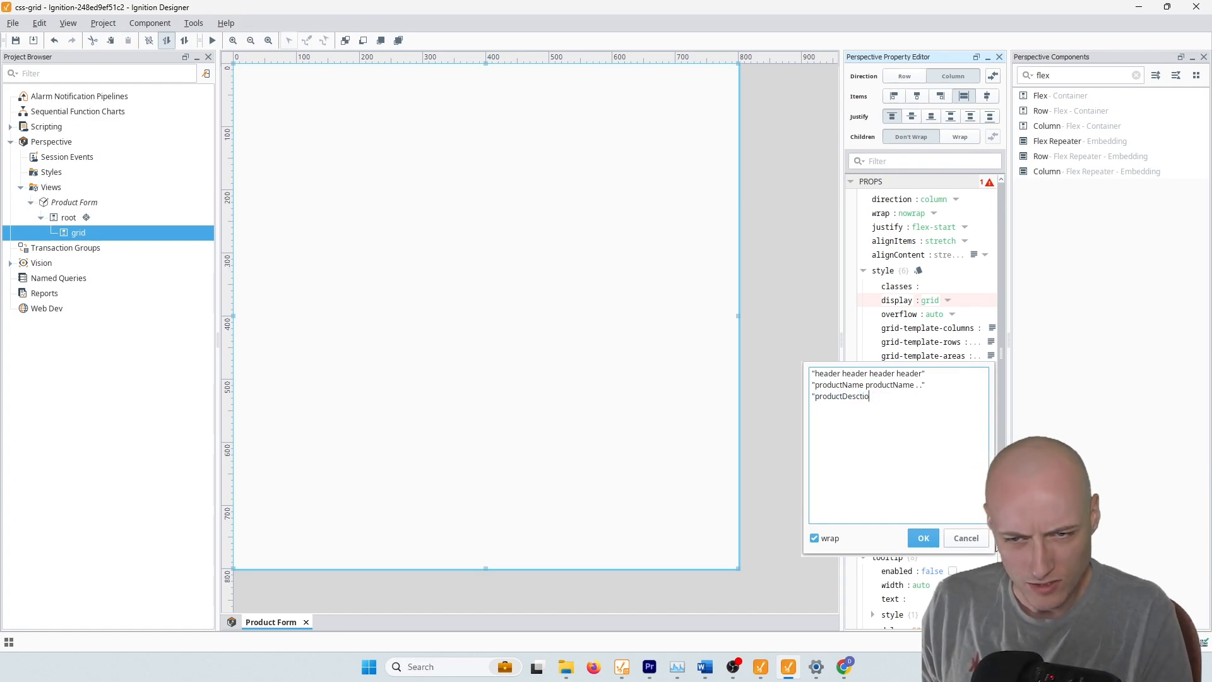
type("cription")
key("ctrl+shift+Left")
key("ctrl+c")
key("End")
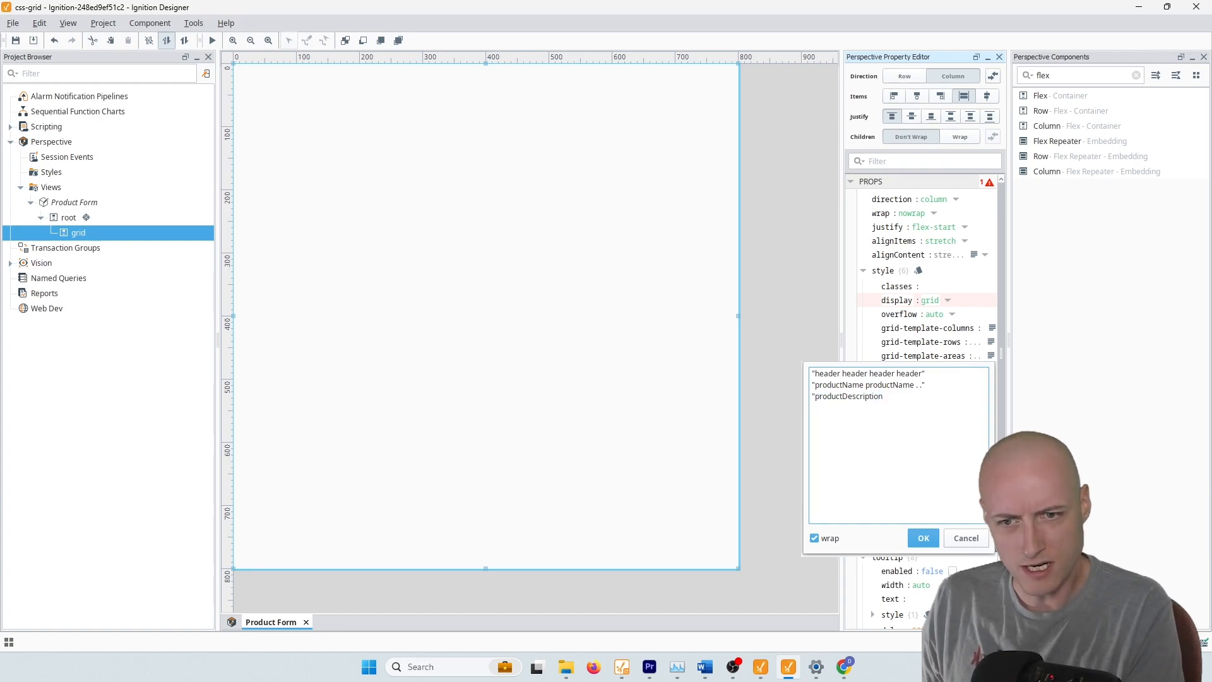
key("ctrl+v")
key("ctrl+v")
key("ctrl+v")
type("\"")
key("Return")
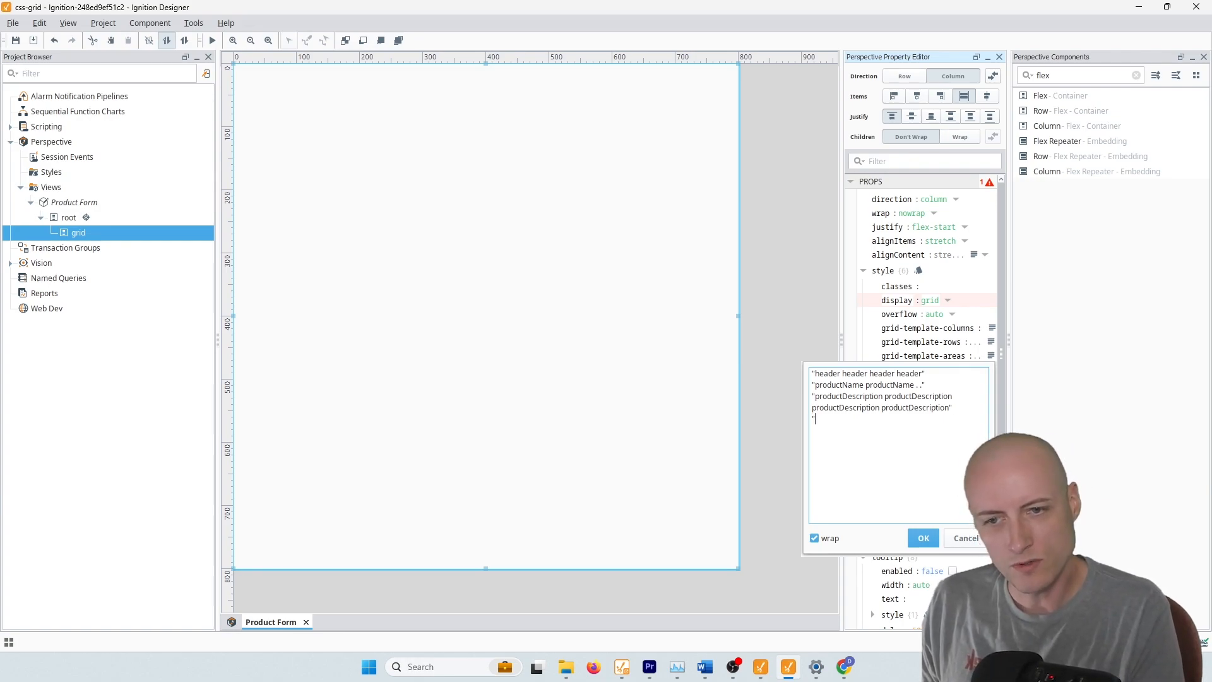
Switch to Chrome and check which fields sit below Description in the finished New Product form, then return to the Designer.
type("\"")
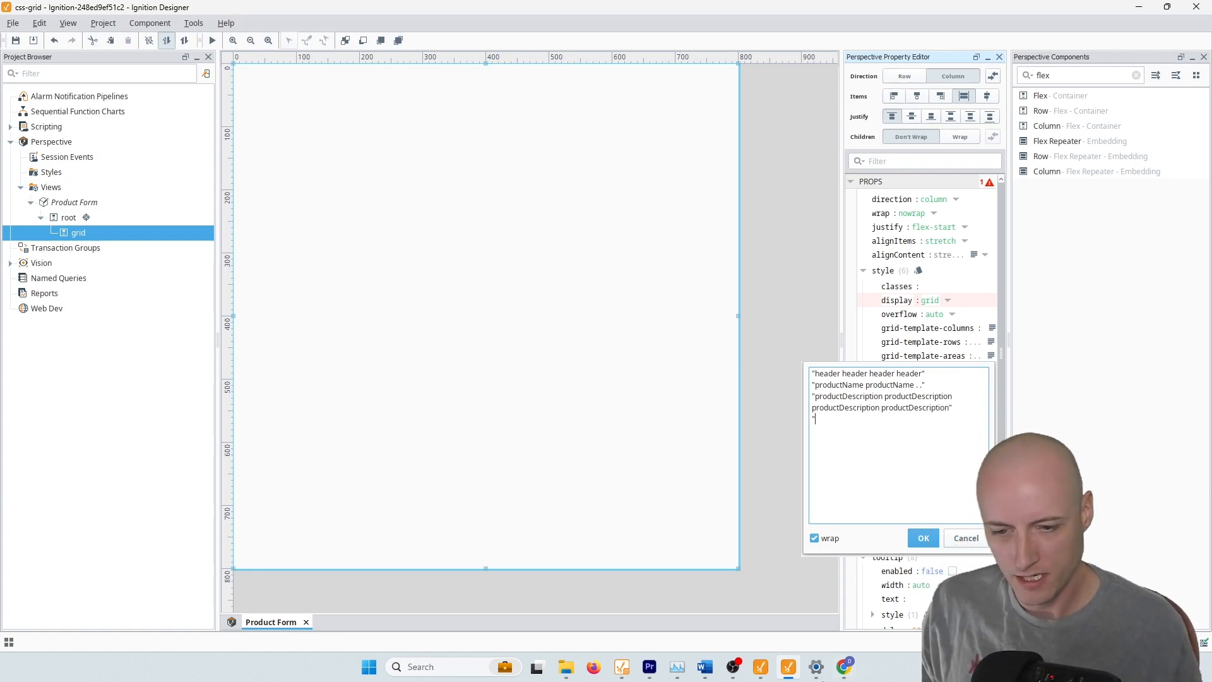
left_click(844, 668)
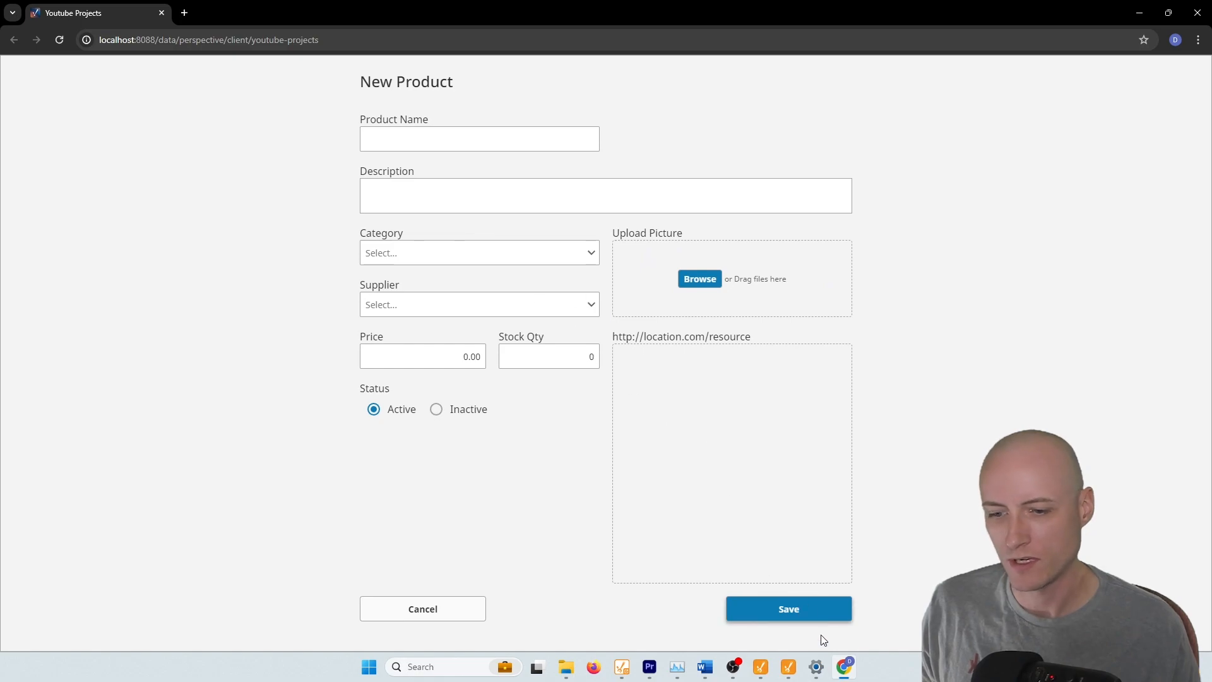
left_click(788, 666)
Re-enter the header, productName and four-column productDescription rows in the grid container's grid-template-areas and apply them.
left_click(991, 355)
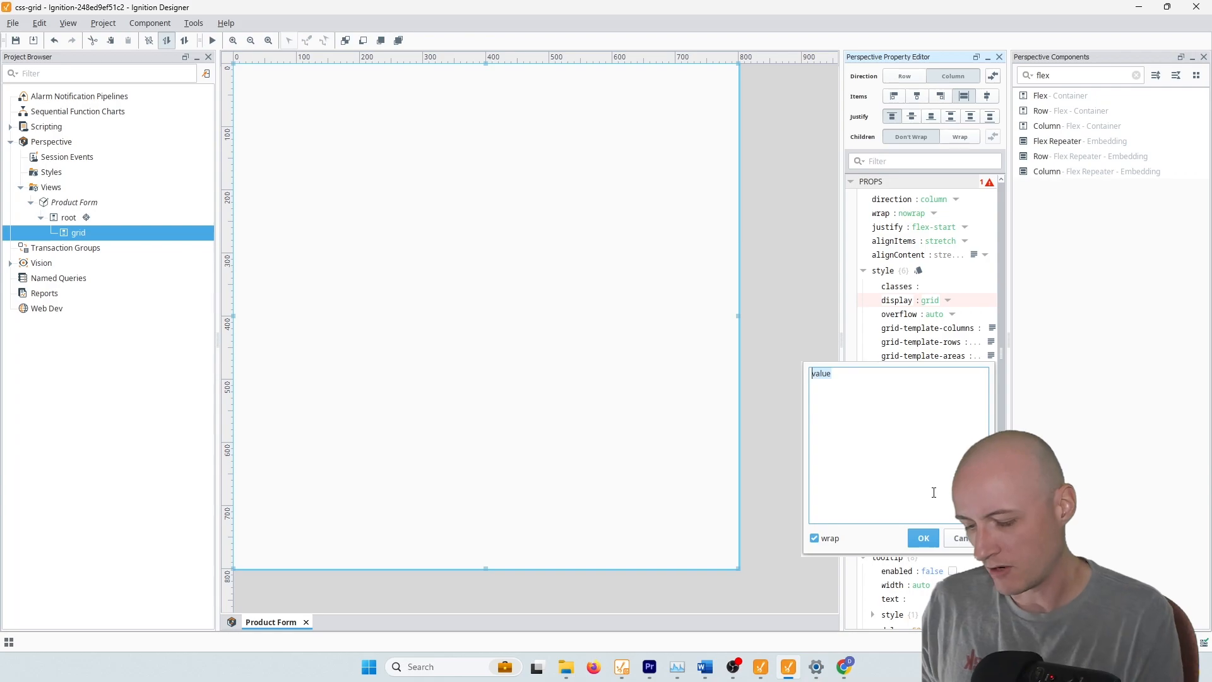
type("\"")
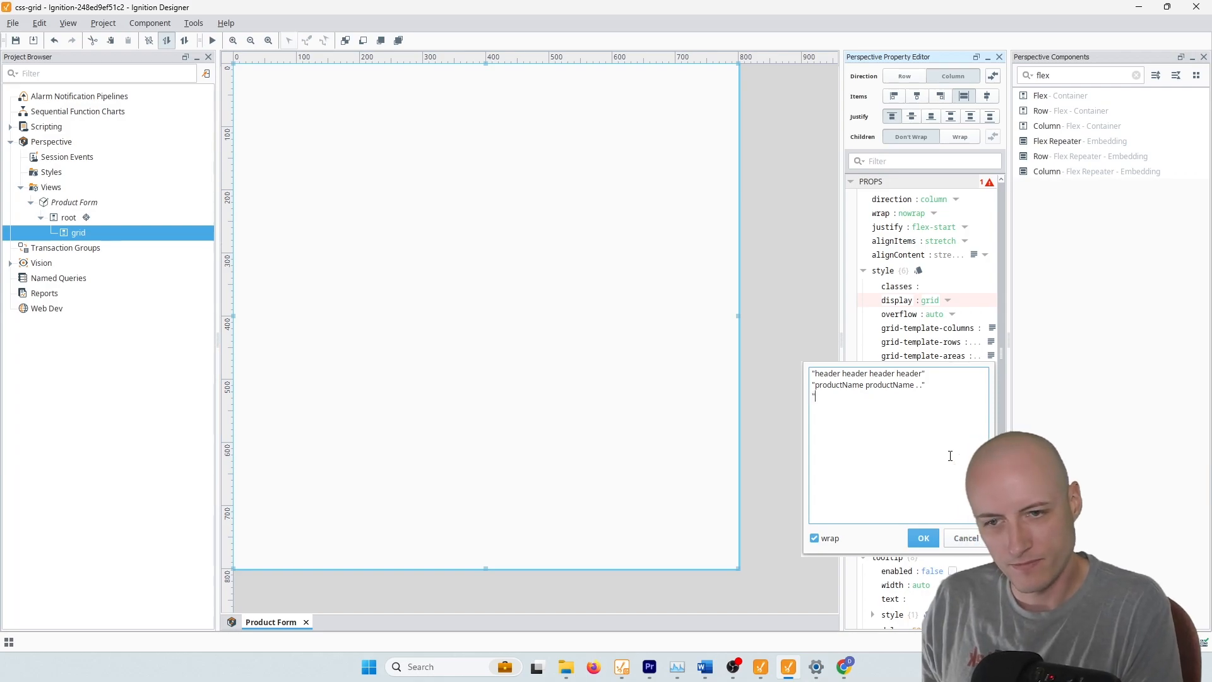
type("iption productDescription productDescription productDescription\"")
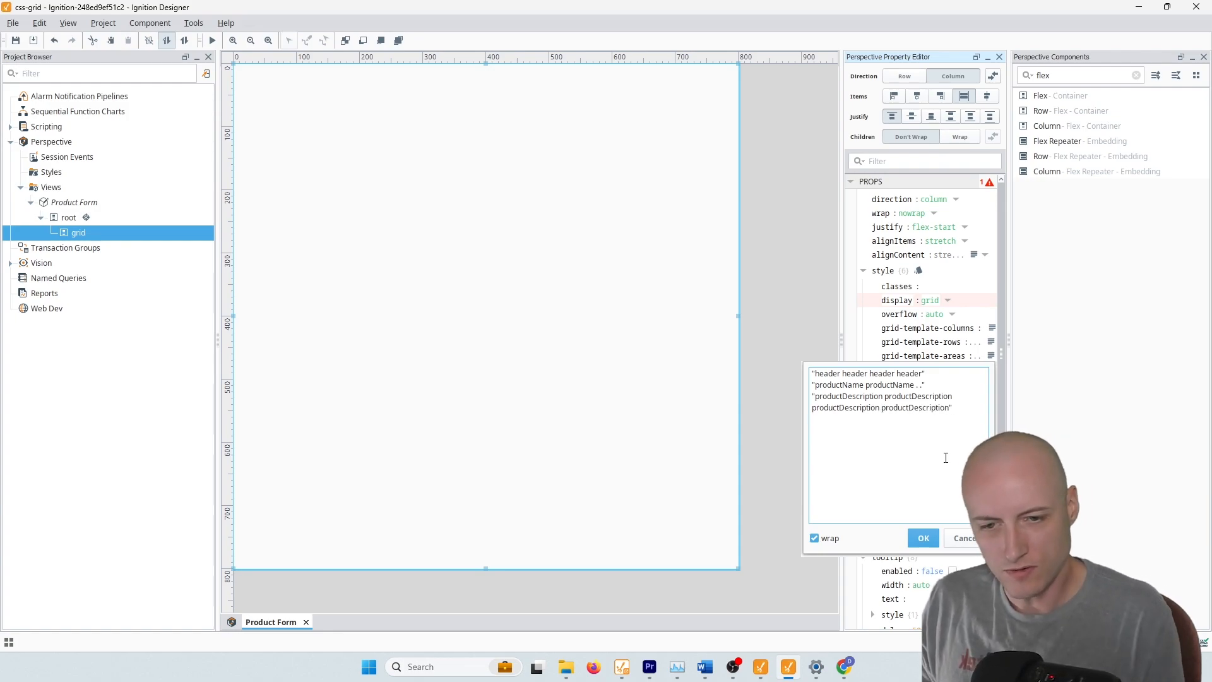
left_click(922, 538)
After checking the finished form, add a fourth grid-template-areas row reading "category category uploadPicture uploadPicture".
key("alt+Tab")
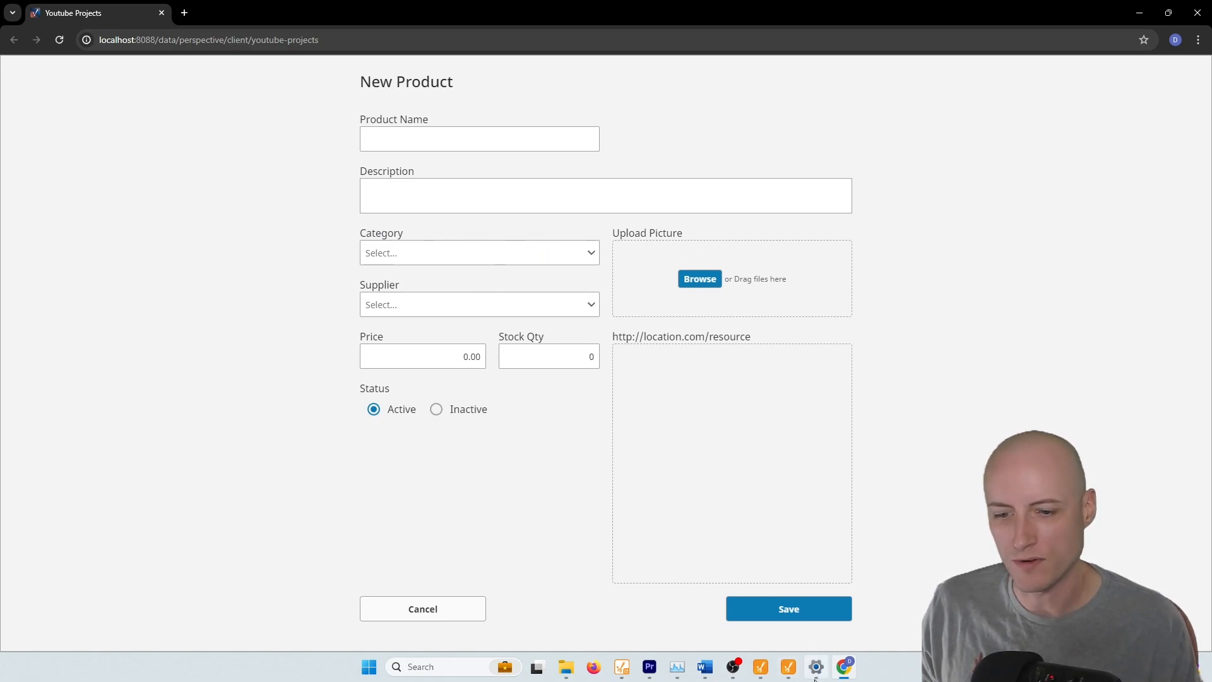
left_click(790, 668)
left_click(990, 355)
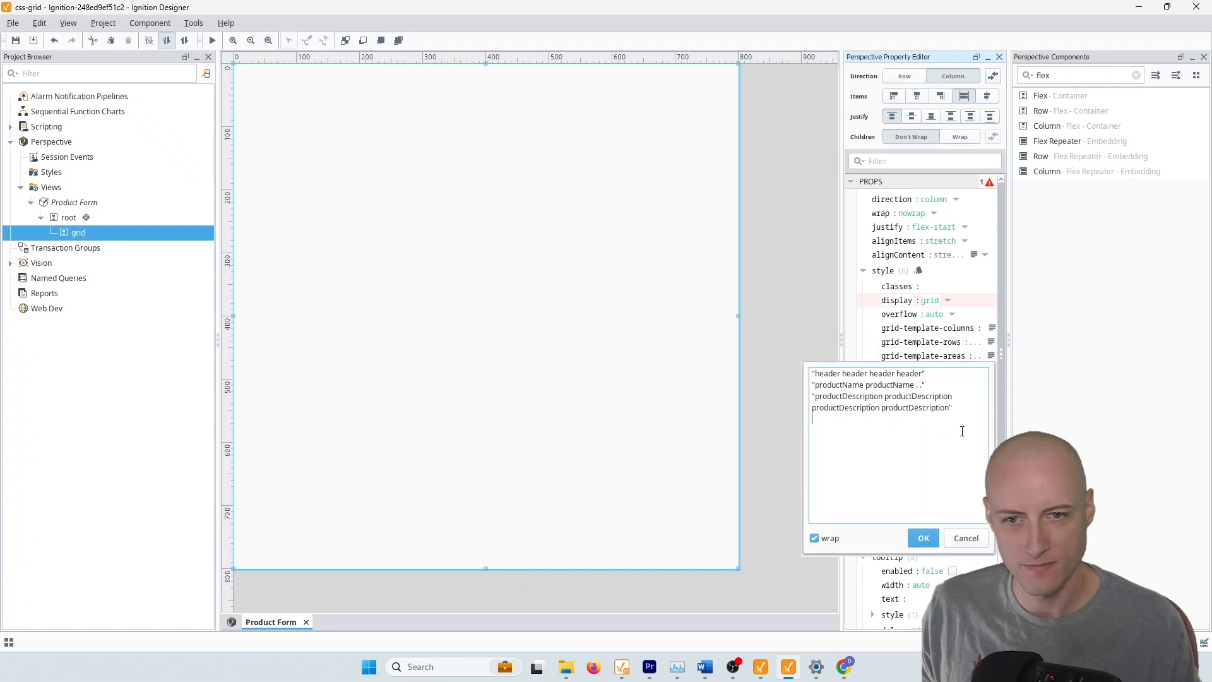
type("\"cat")
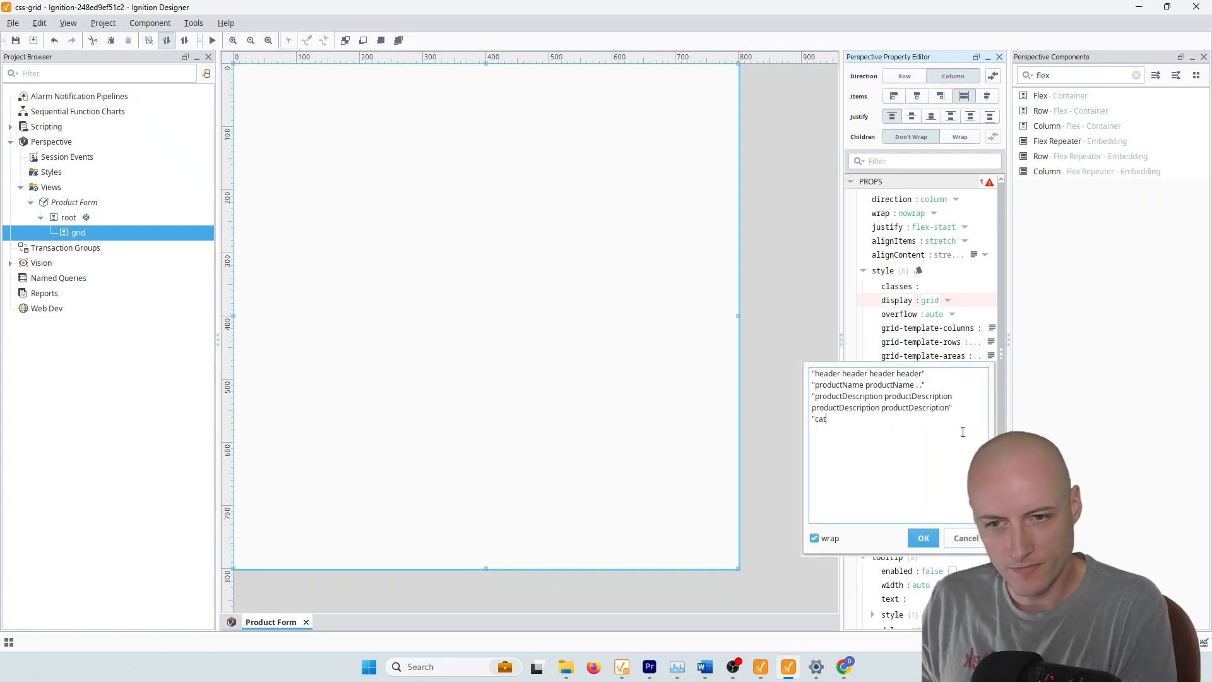
type("egory category")
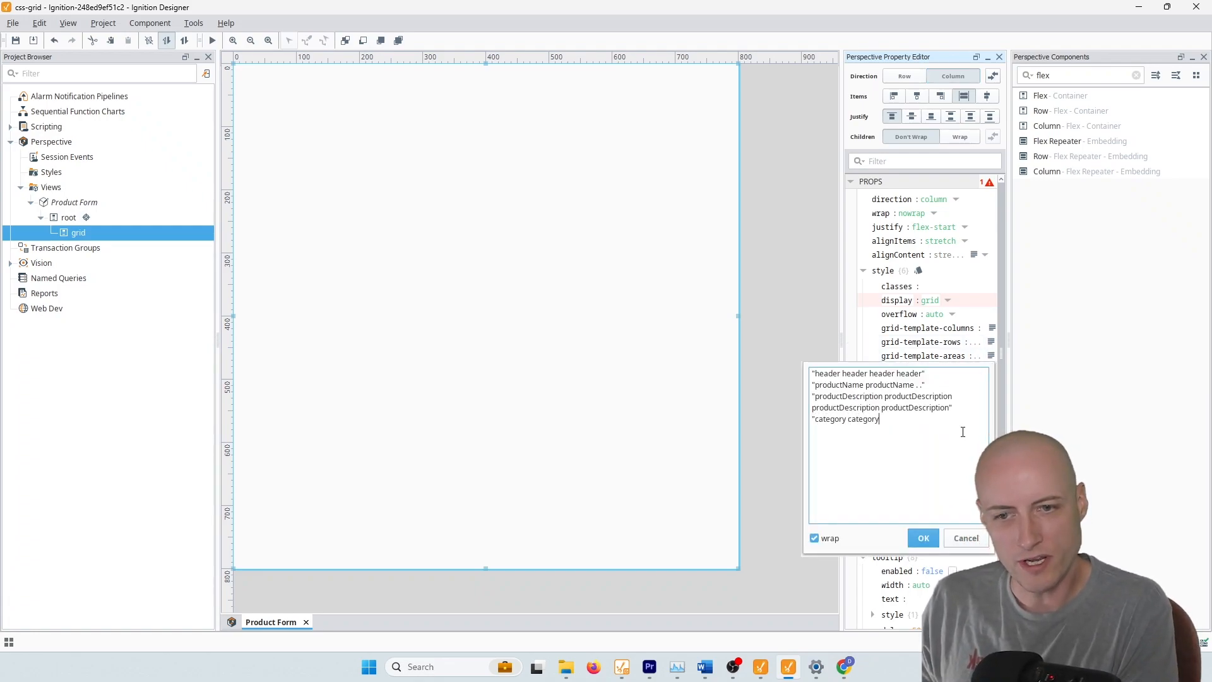
type(" uploadPict")
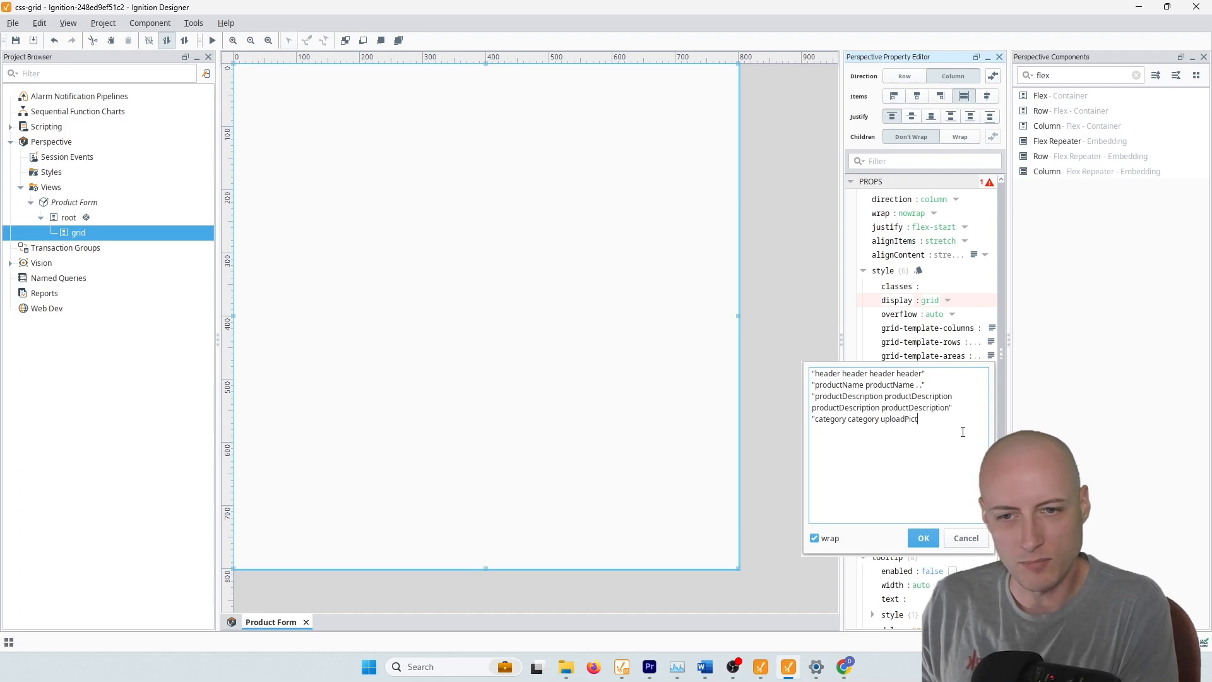
type("ure uploadPicture upload")
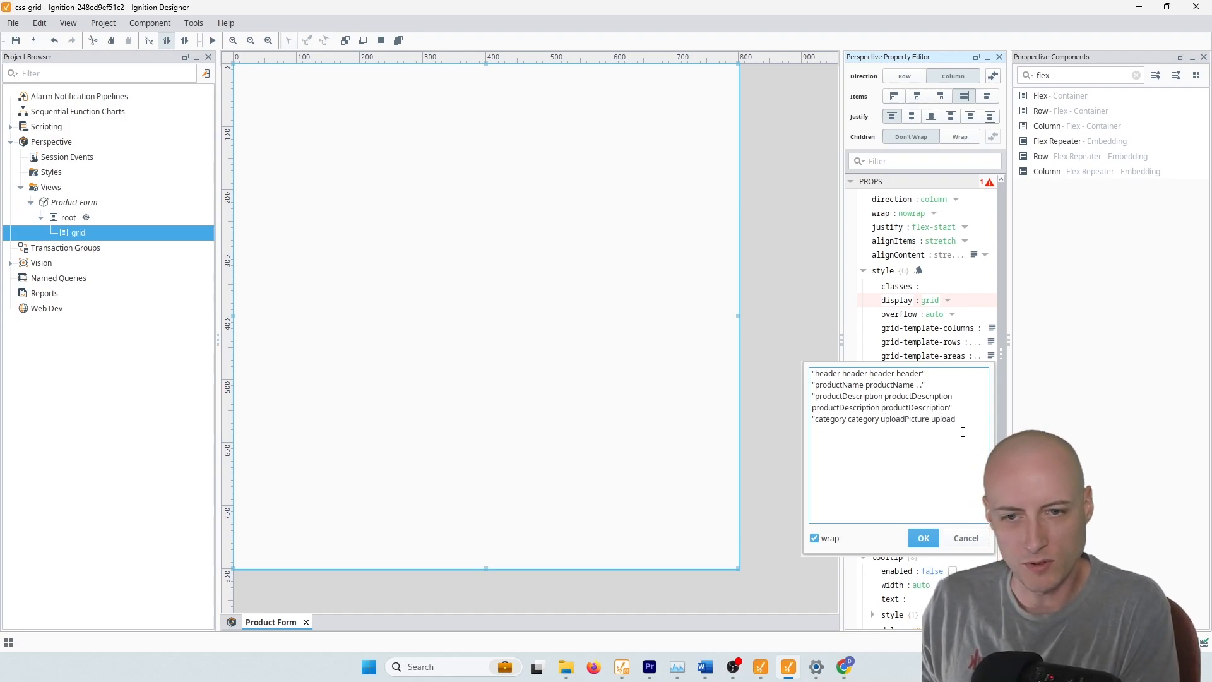
type("\"")
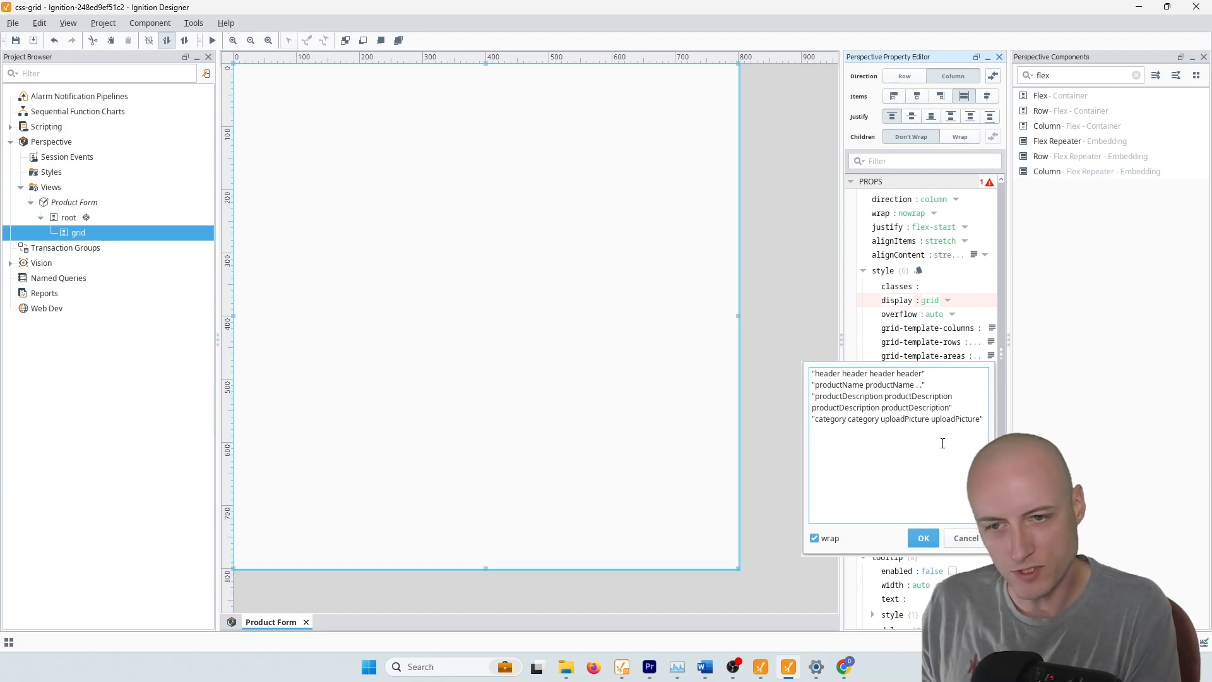
left_click(960, 542)
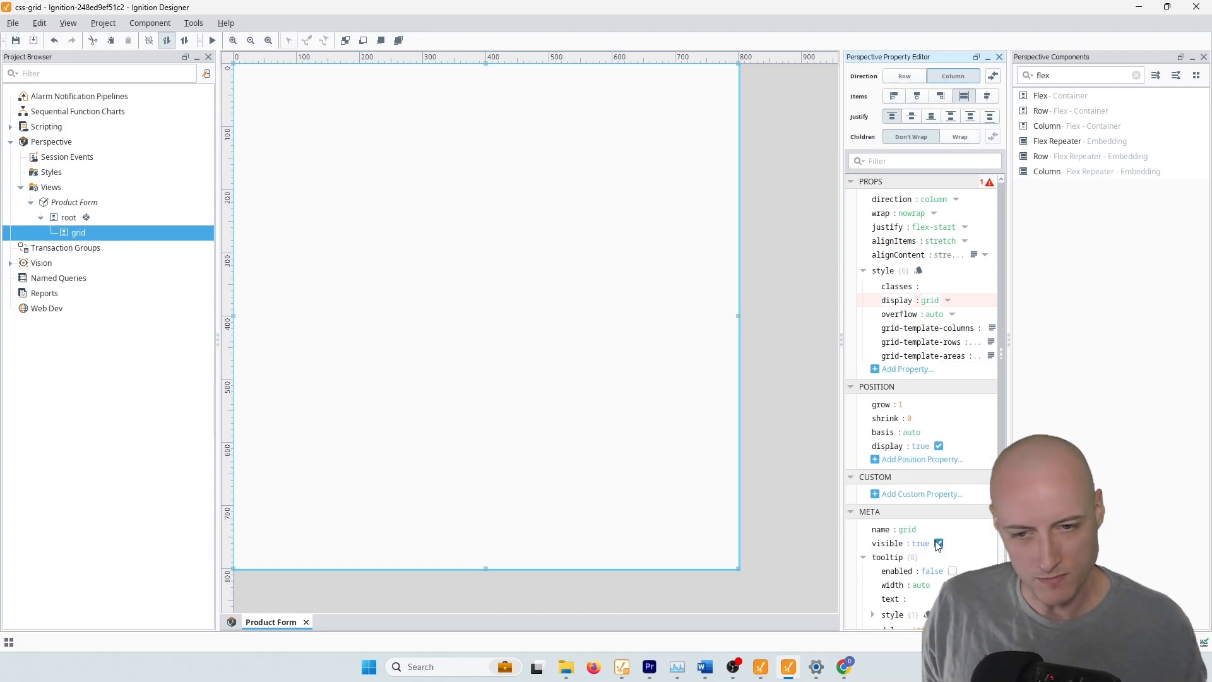
Add a fifth grid-template-areas row reading "supplier supplier uploadPicture uploadPicture" and apply it.
left_click(845, 669)
left_click(845, 669)
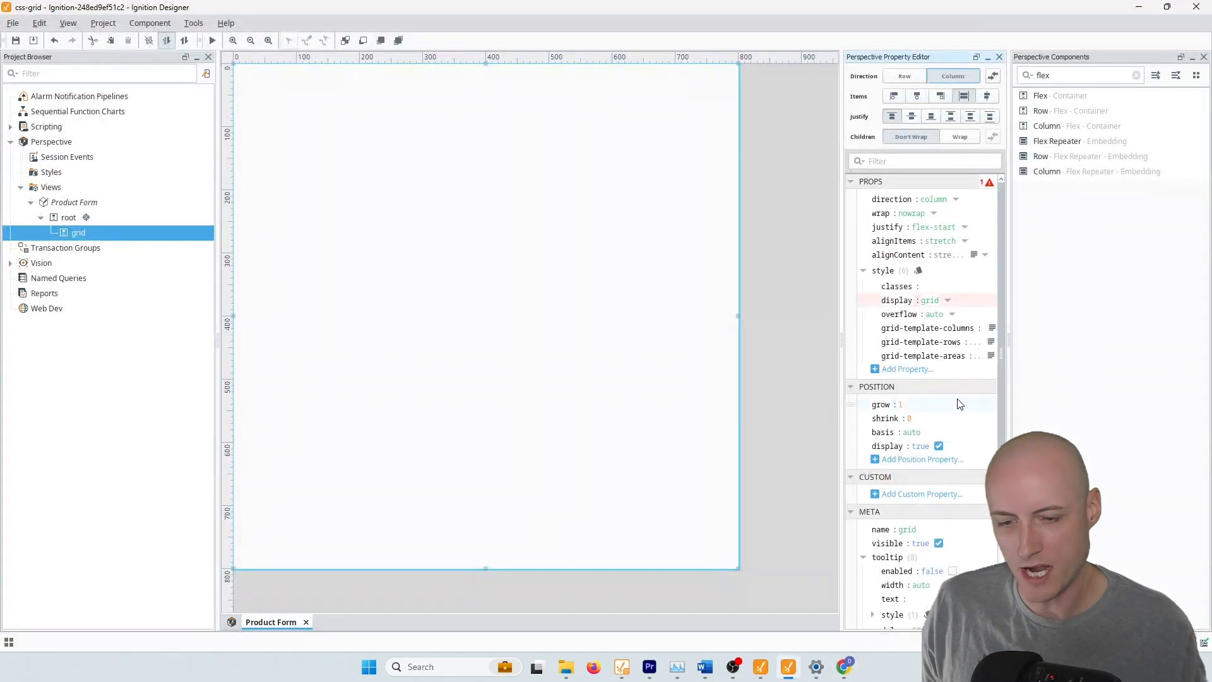
left_click(990, 356)
type("sup")
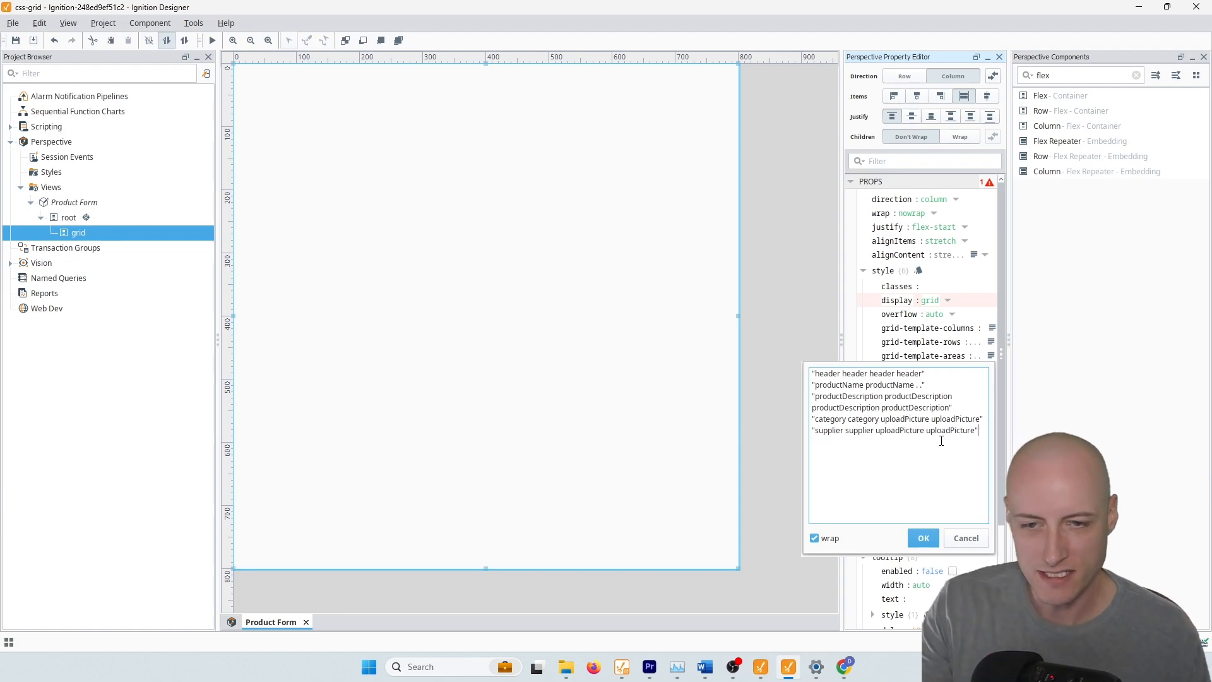
left_click(926, 539)
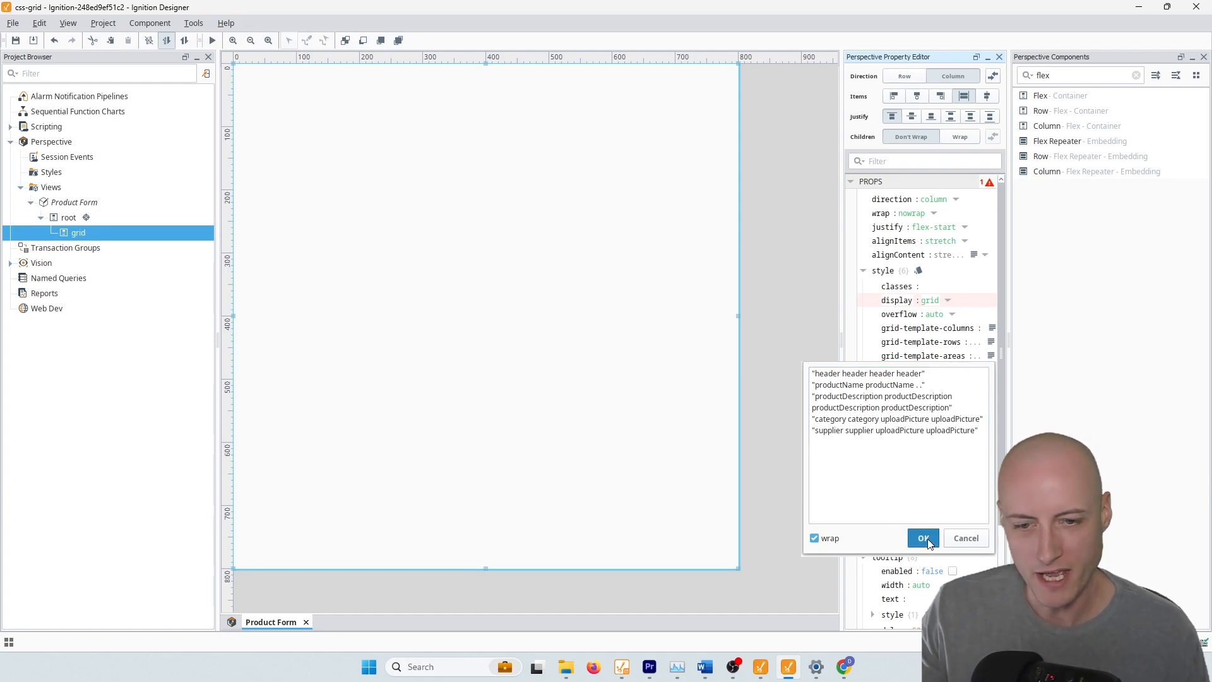
left_click(928, 541)
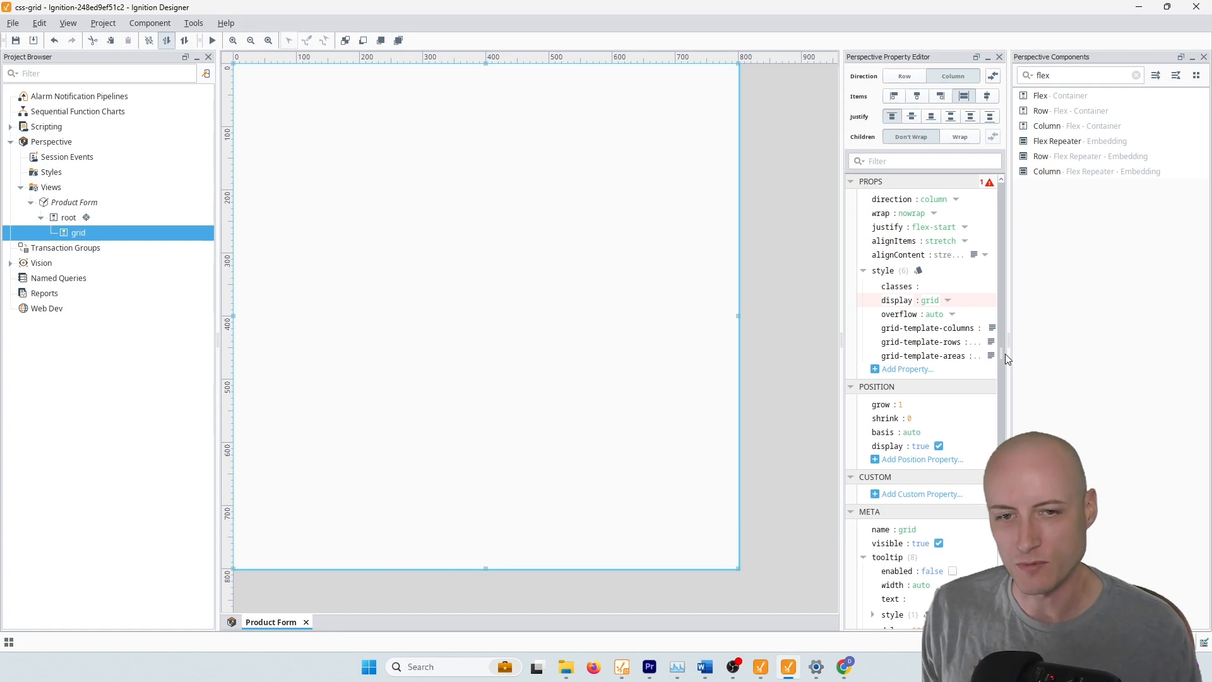
Open the grid container for editing on the canvas and add a column Flex container inside it.
double_click(526, 271)
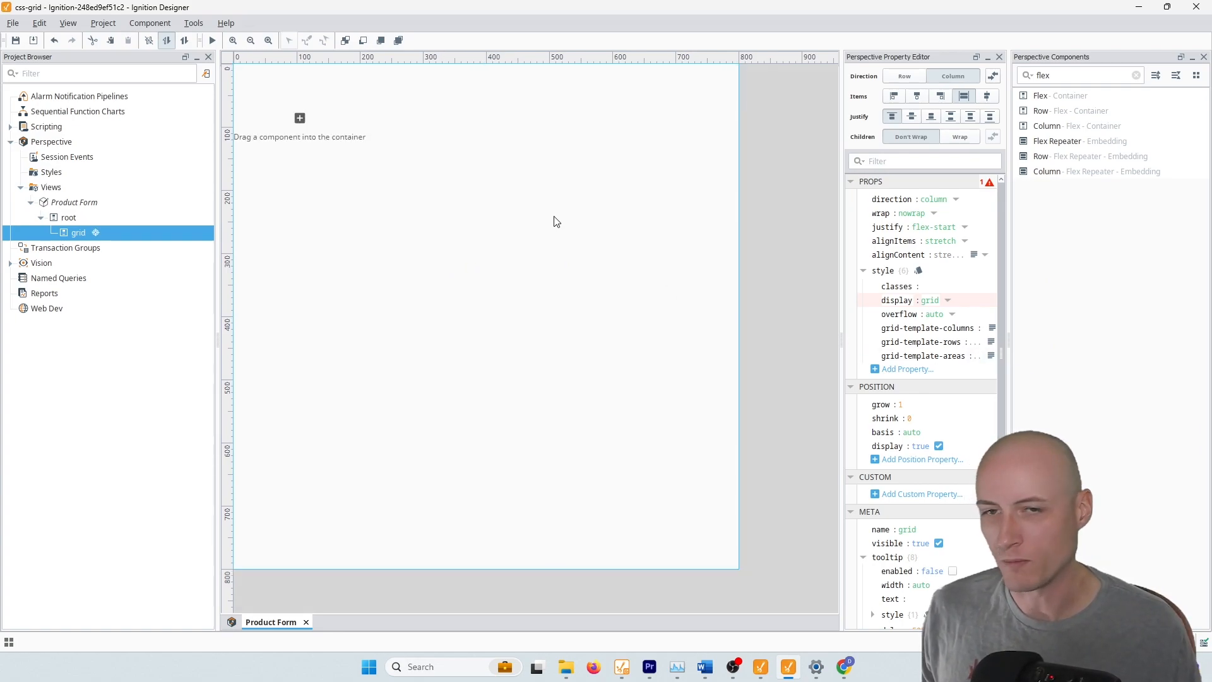
left_click(1110, 73)
key("ctrl+a")
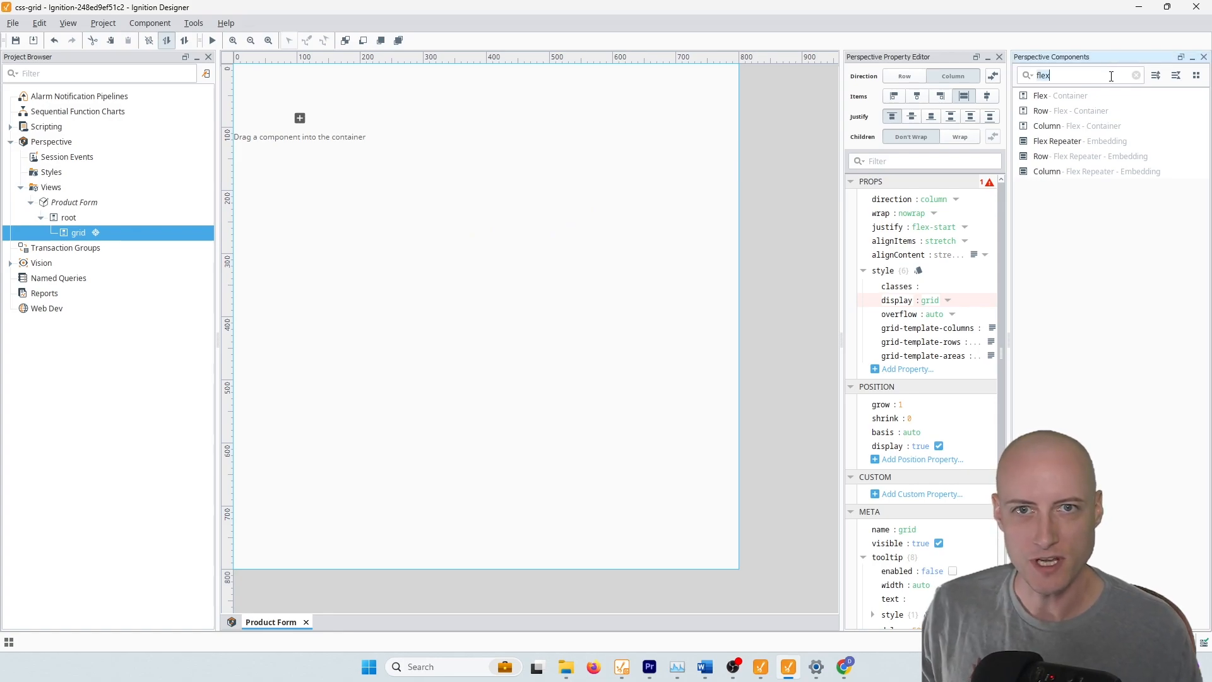
left_click(1052, 127)
left_click_drag(438, 158, 445, 165)
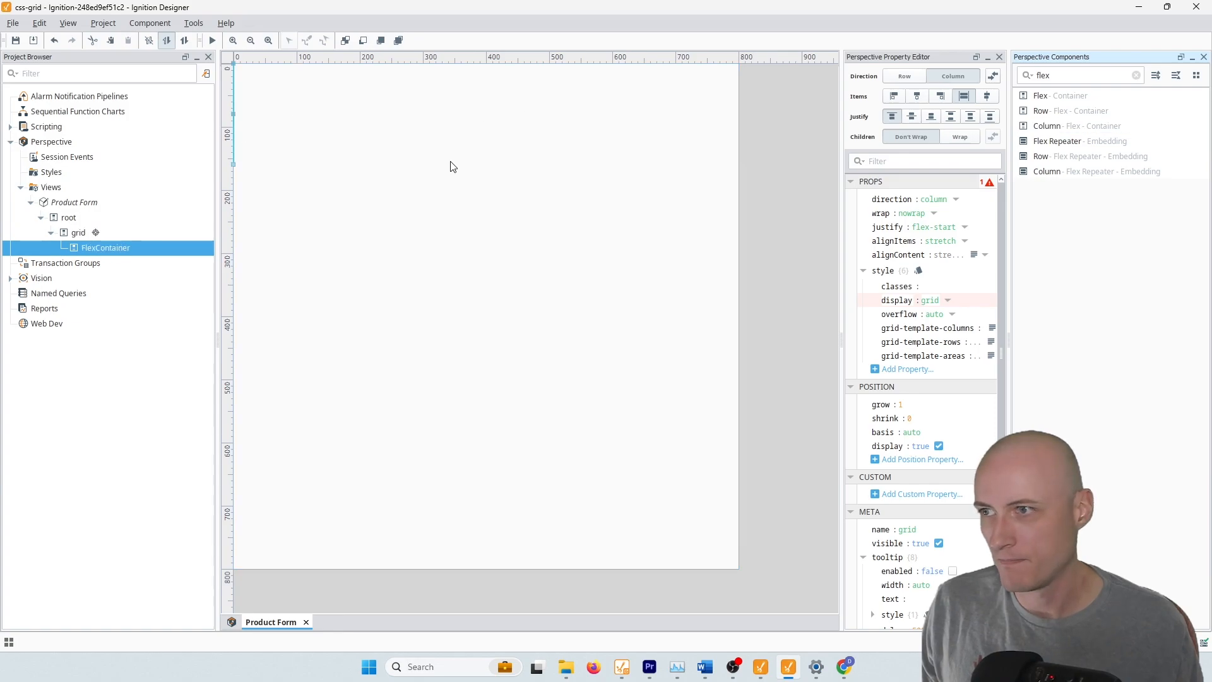
Open the new FlexContainer for editing and add a Label component inside it.
left_click(95, 248)
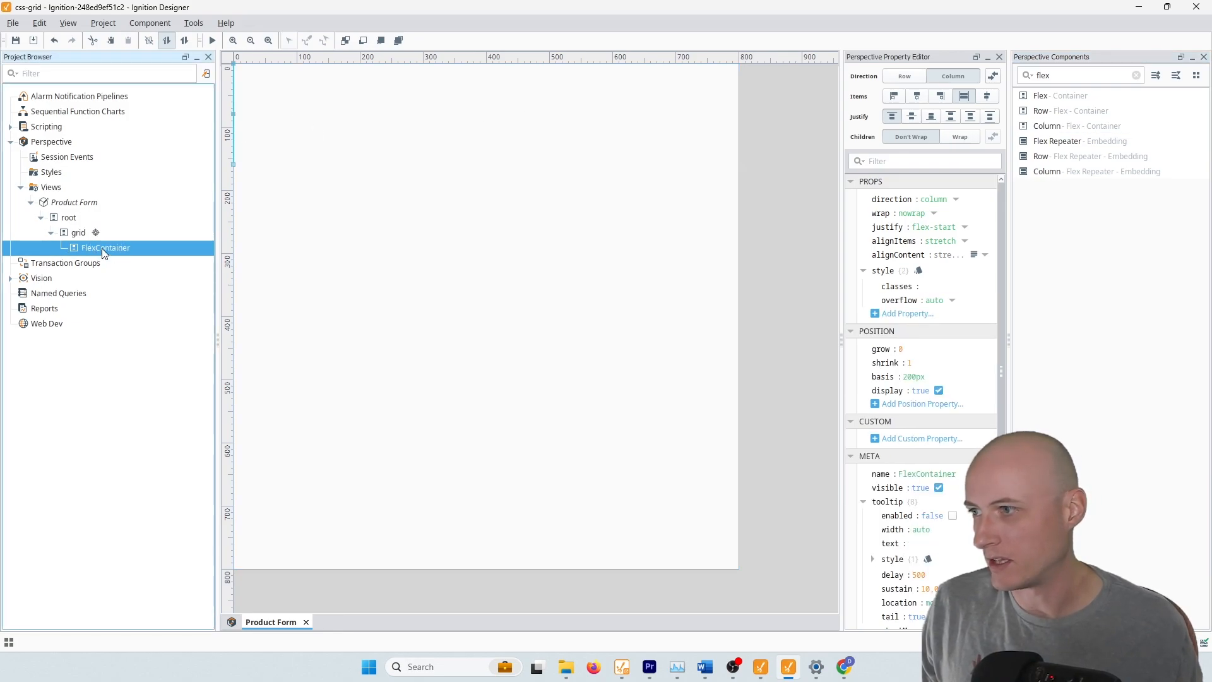
right_click(101, 249)
left_click(115, 258)
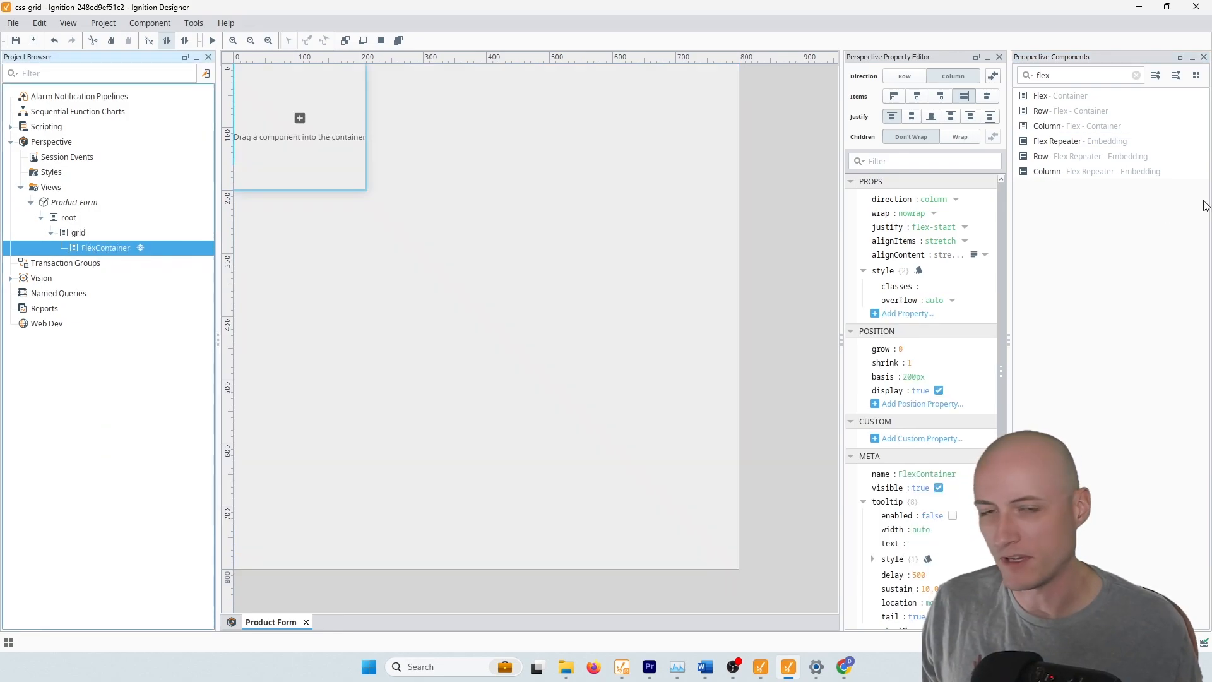
left_click(1073, 77)
type("label")
left_click_drag(1058, 95, 293, 100)
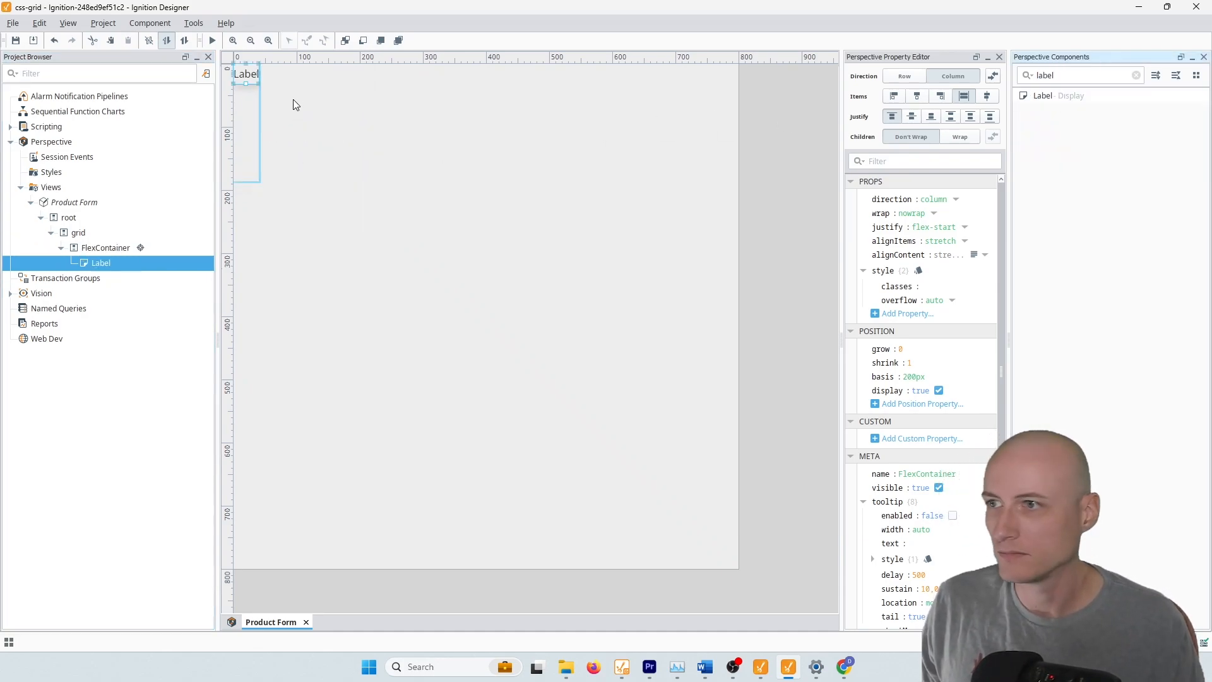
Find the Text Field component and place it below the Label in the FlexContainer.
double_click(1073, 75)
key("BackSpace")
type("text")
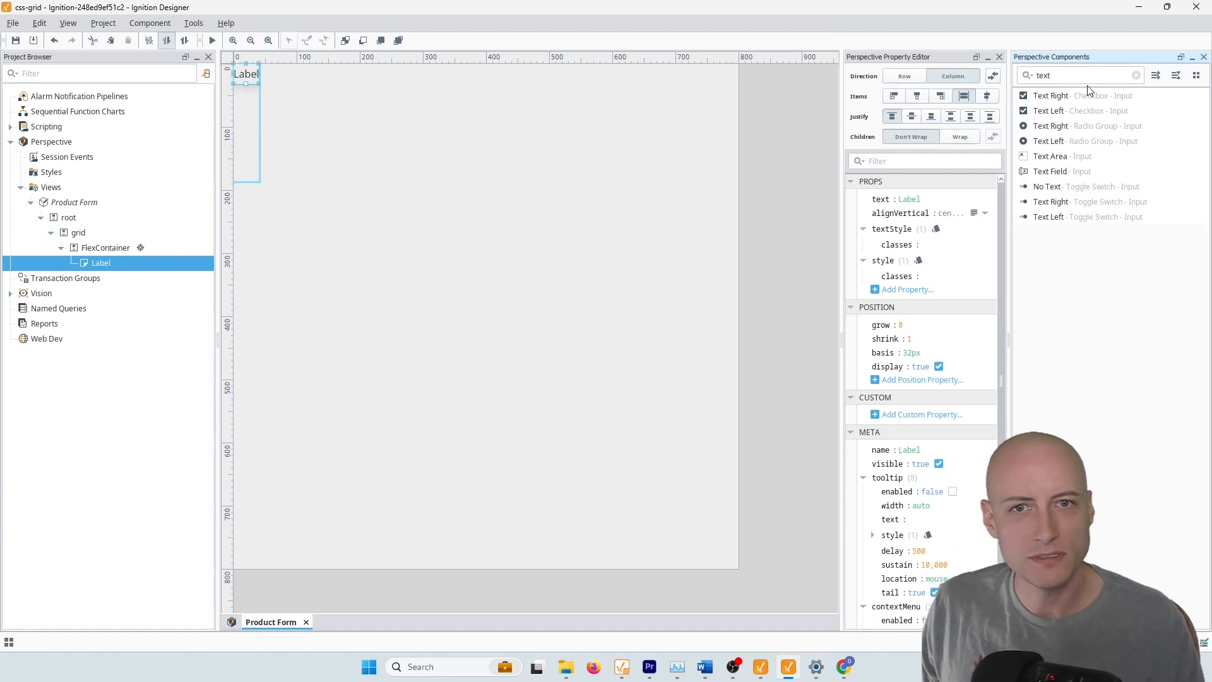
left_click_drag(1073, 171, 243, 101)
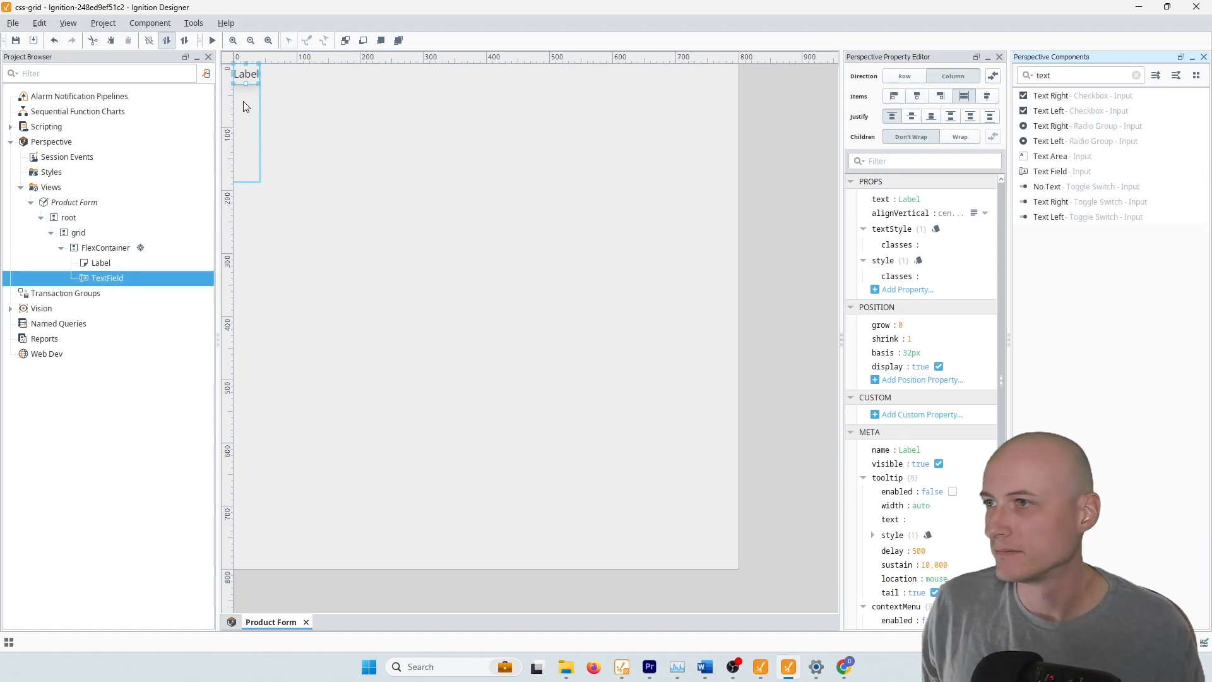
Set the text field's basis to 40px and its shrink to 0.
left_click(957, 376)
type("40px")
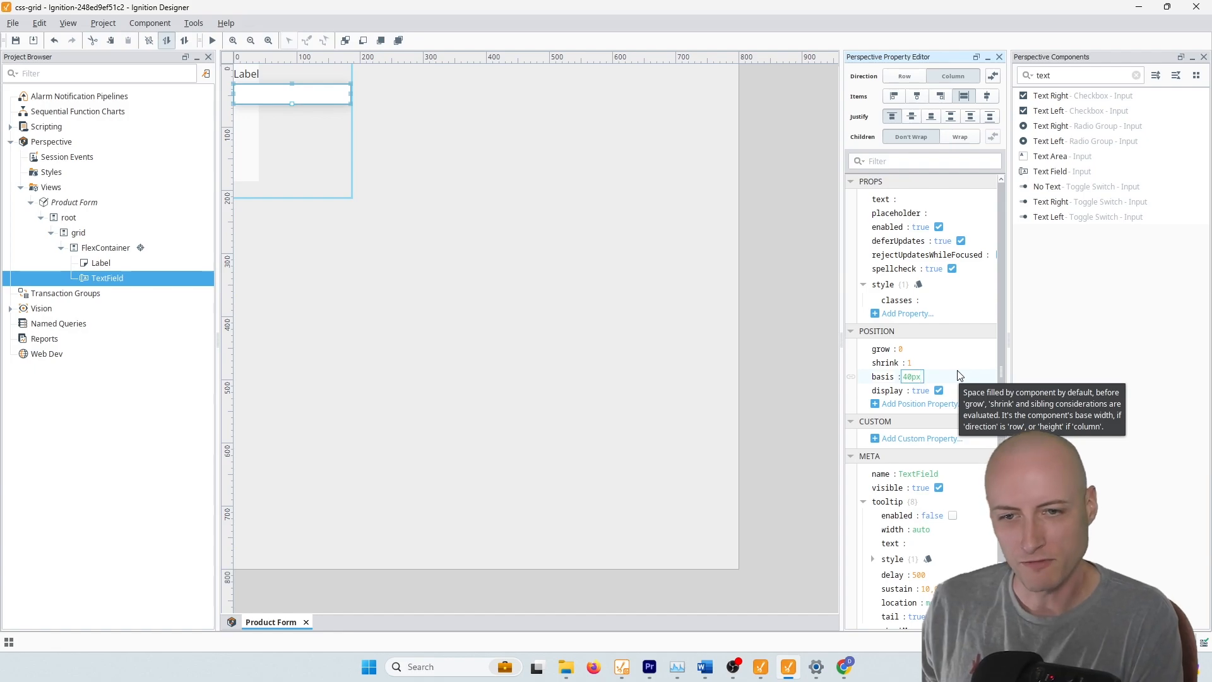
key("shift+Tab")
type("0")
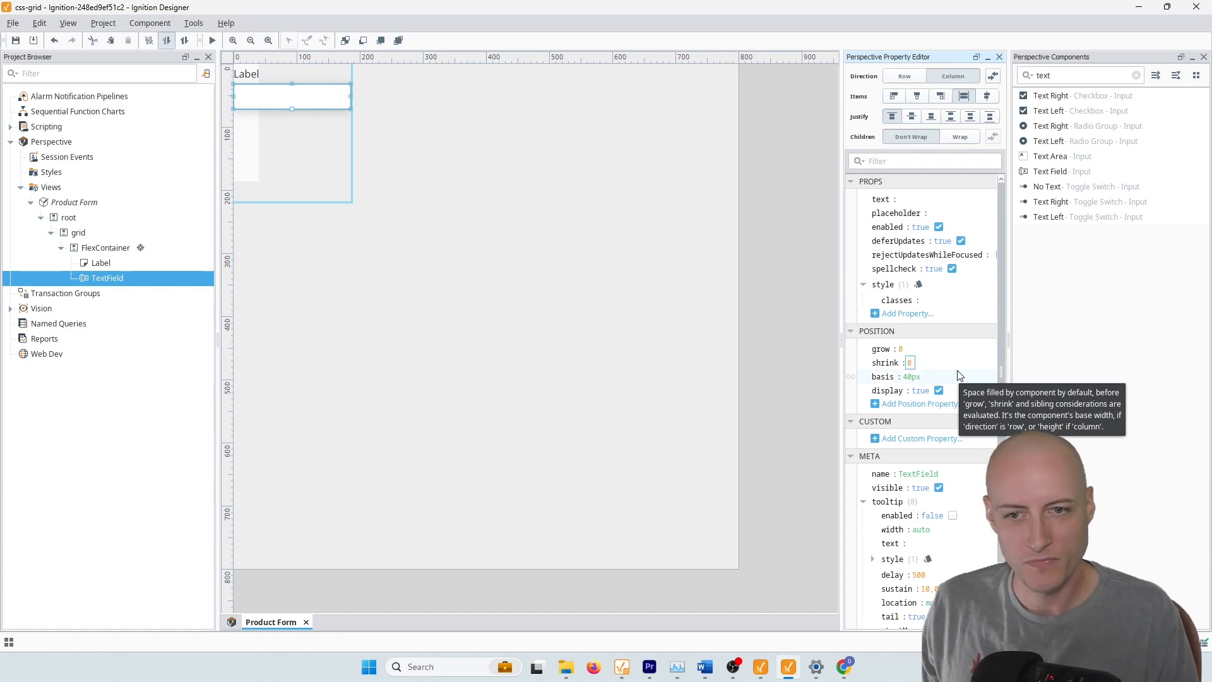
Set the label's shrink to 0 and its basis to auto.
left_click(298, 99)
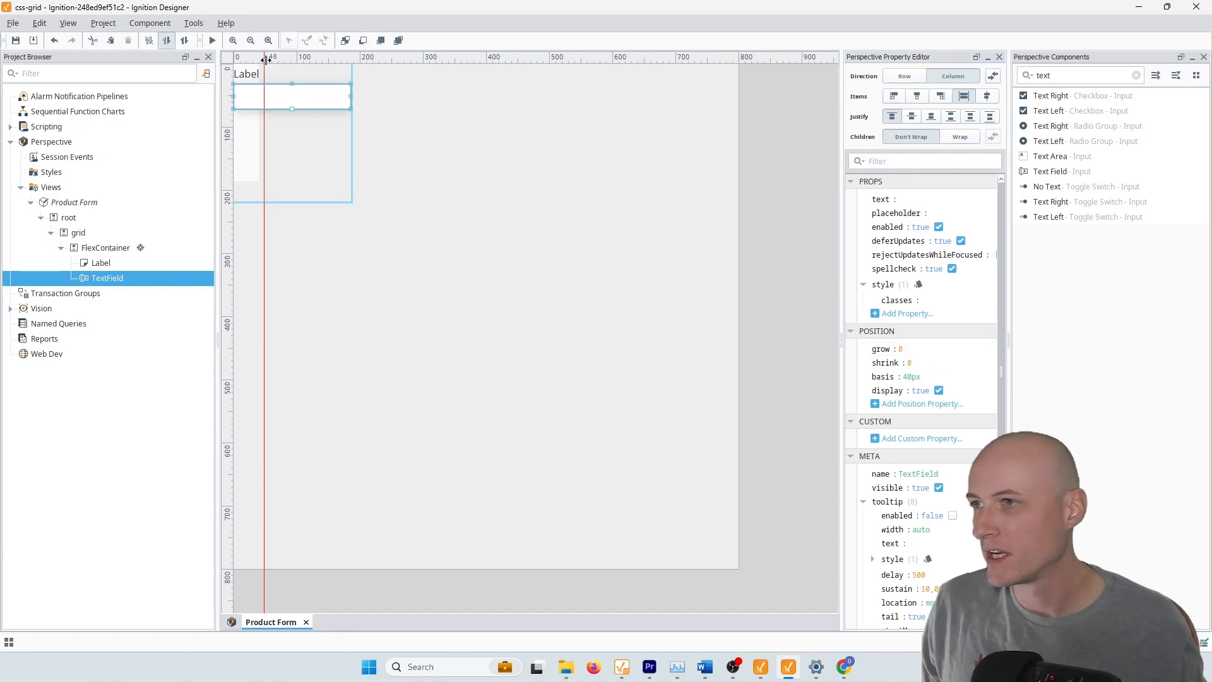
left_click(266, 74)
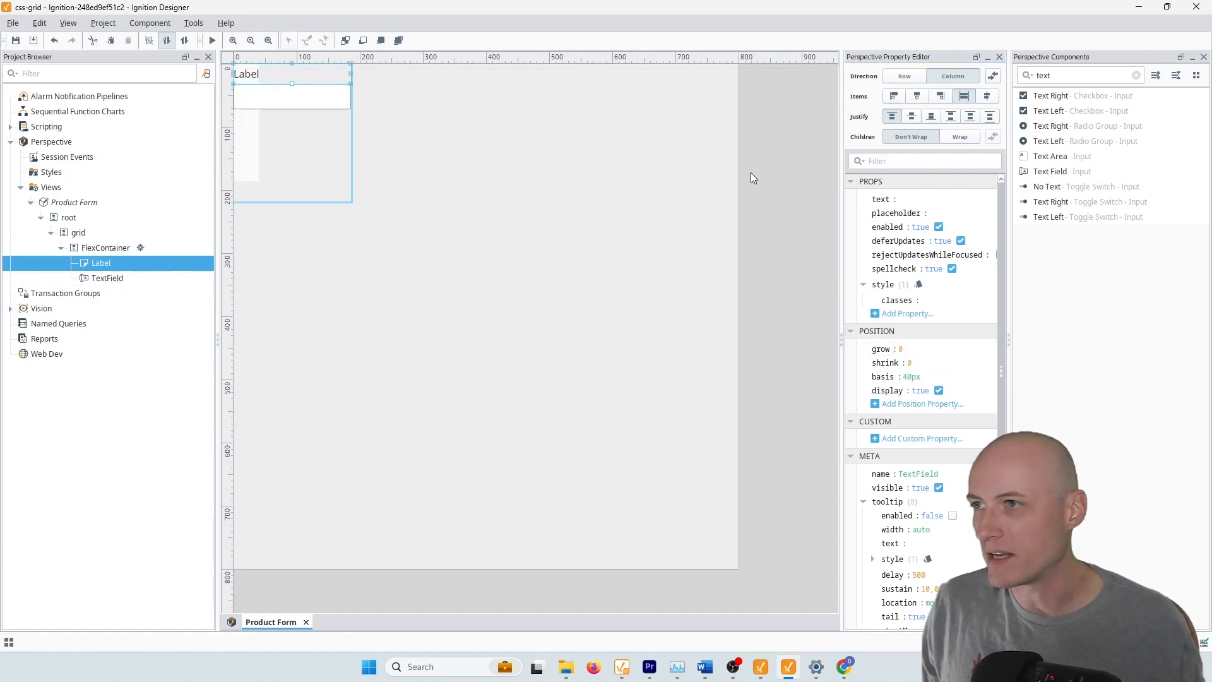
left_click(927, 341)
type("0")
key("Tab")
type("auto")
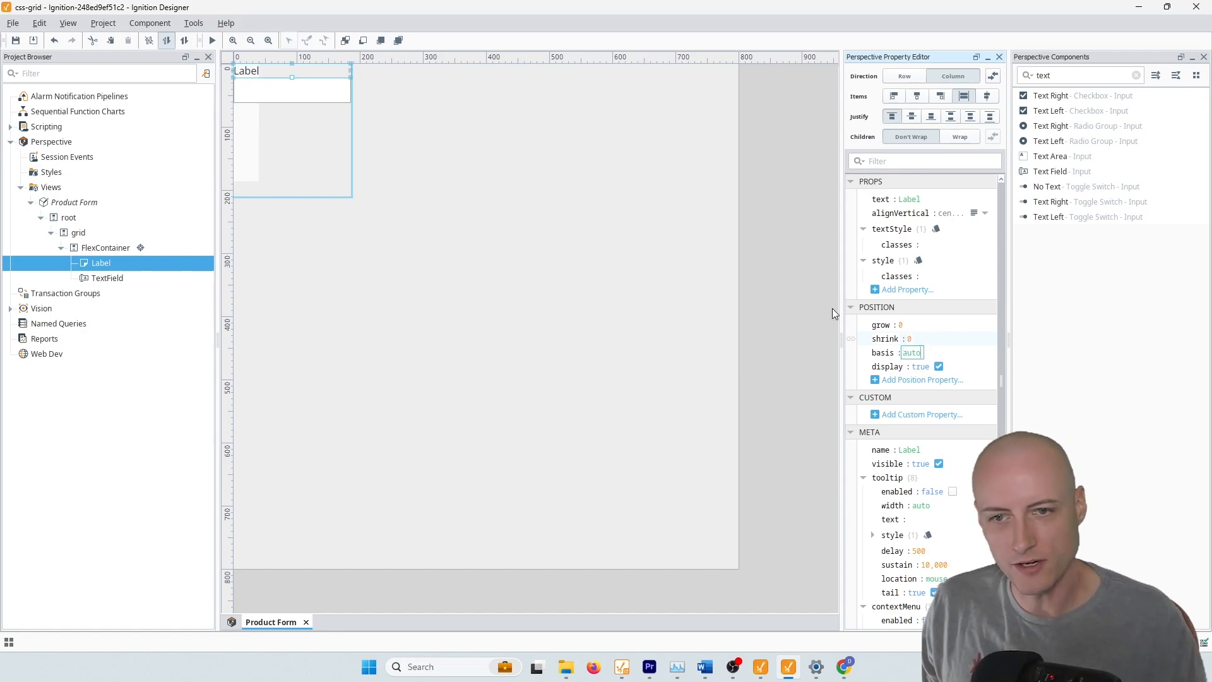
Set the FlexContainer's shrink to 0 and its basis to auto.
left_click(347, 125)
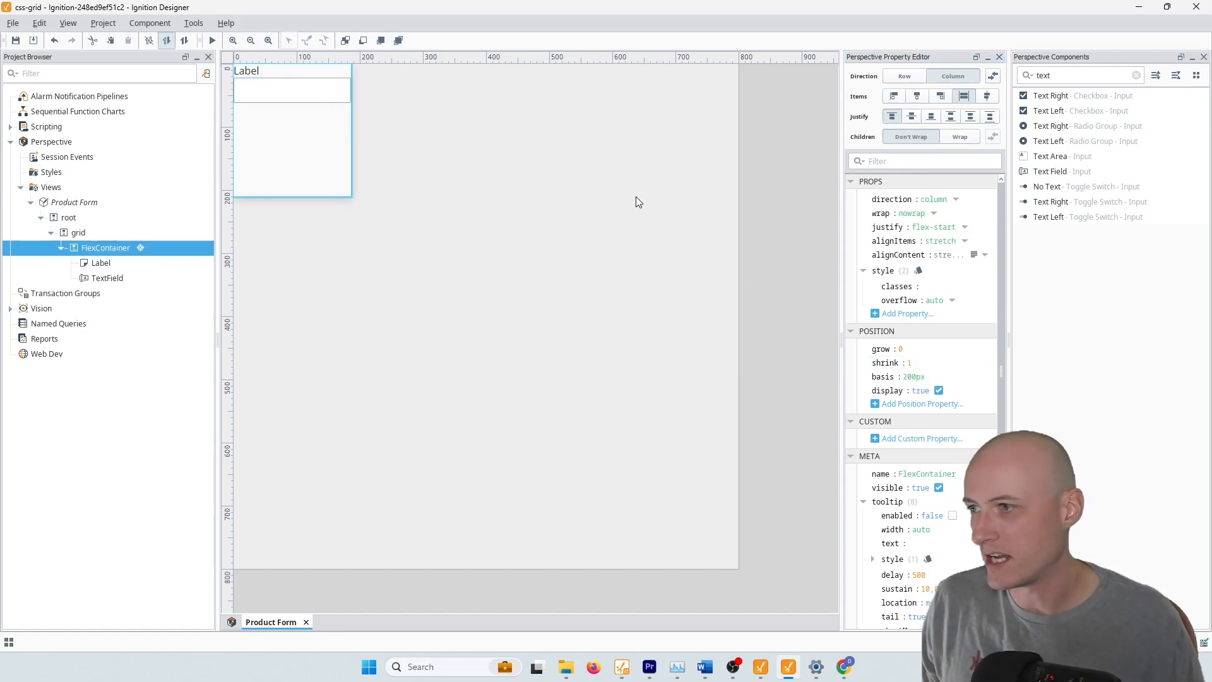
left_click(930, 364)
type("0")
key("Tab")
type("auto")
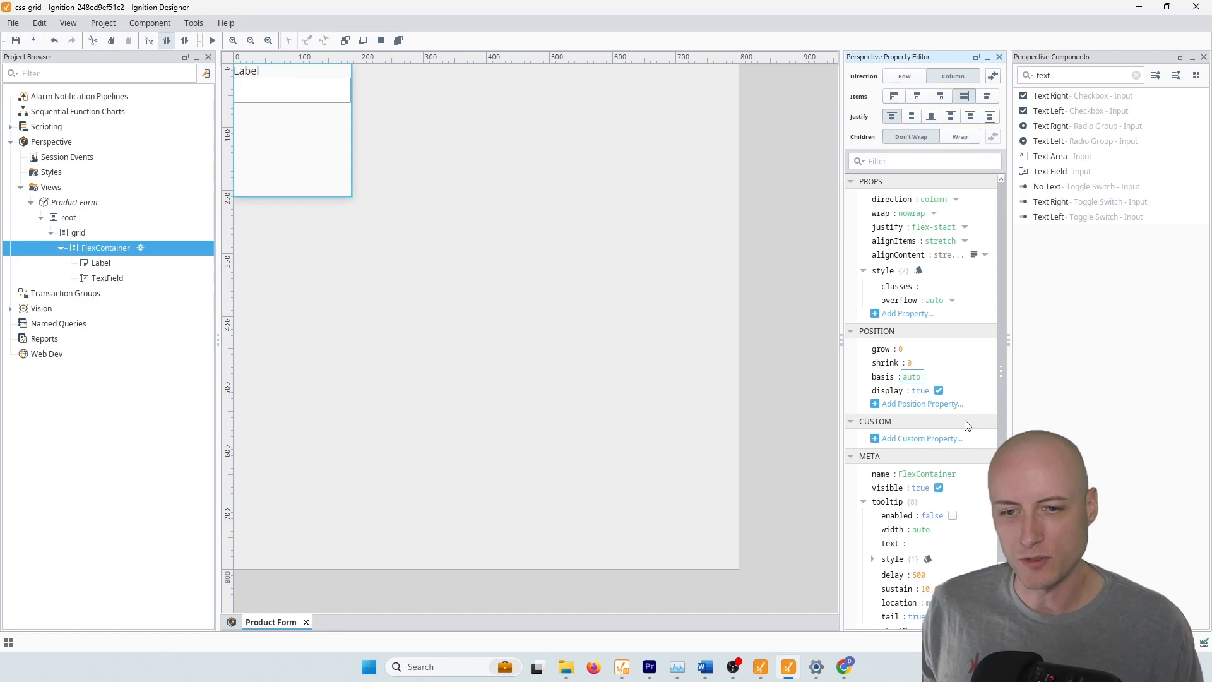
Add a grid-area style property to the FlexContainer with the value productName.
mouse_move(931, 277)
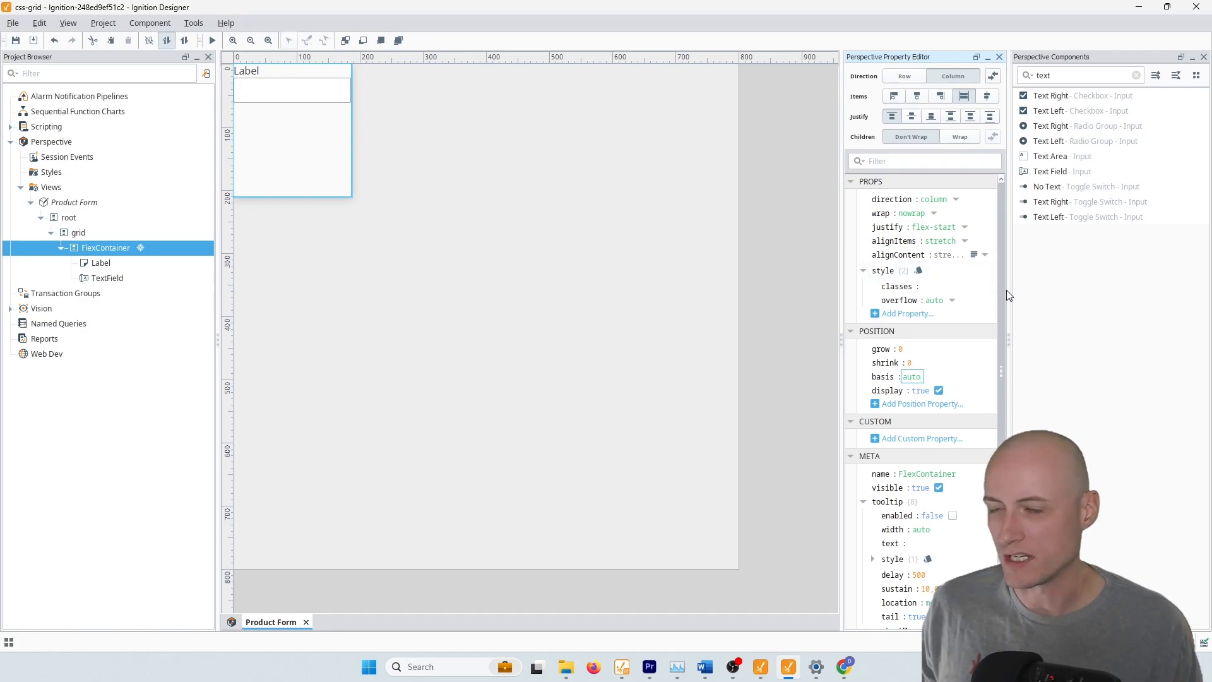
left_click(935, 270)
left_click(953, 300)
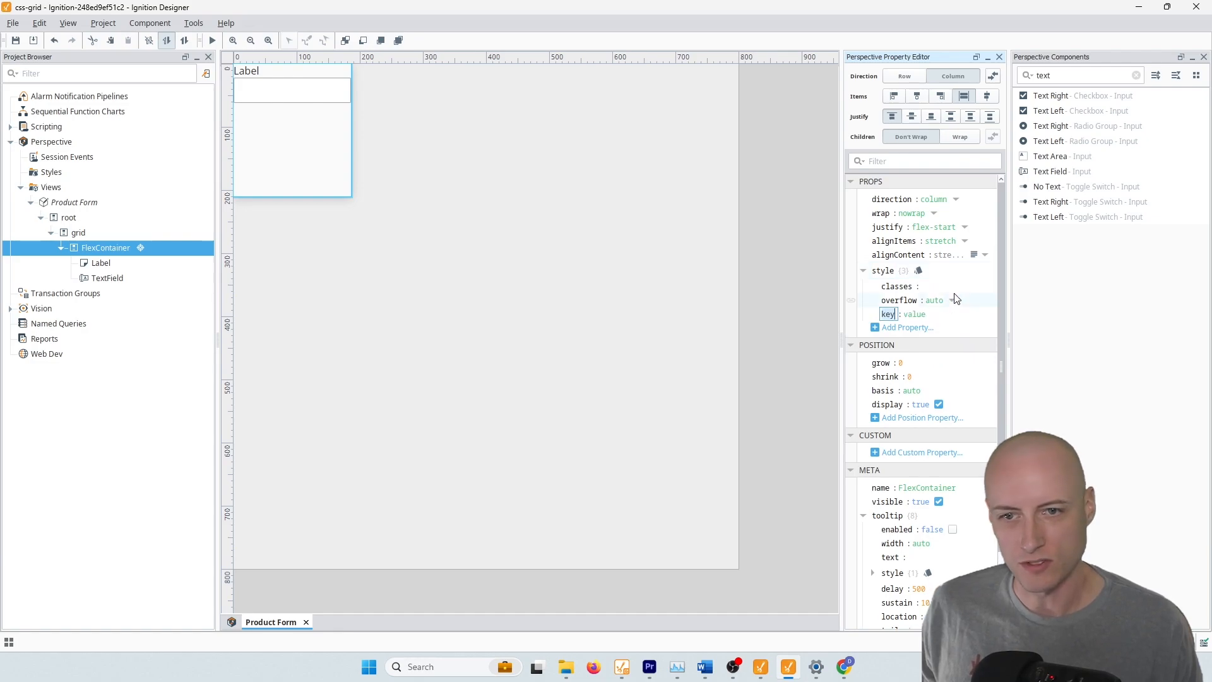
type("grid-area")
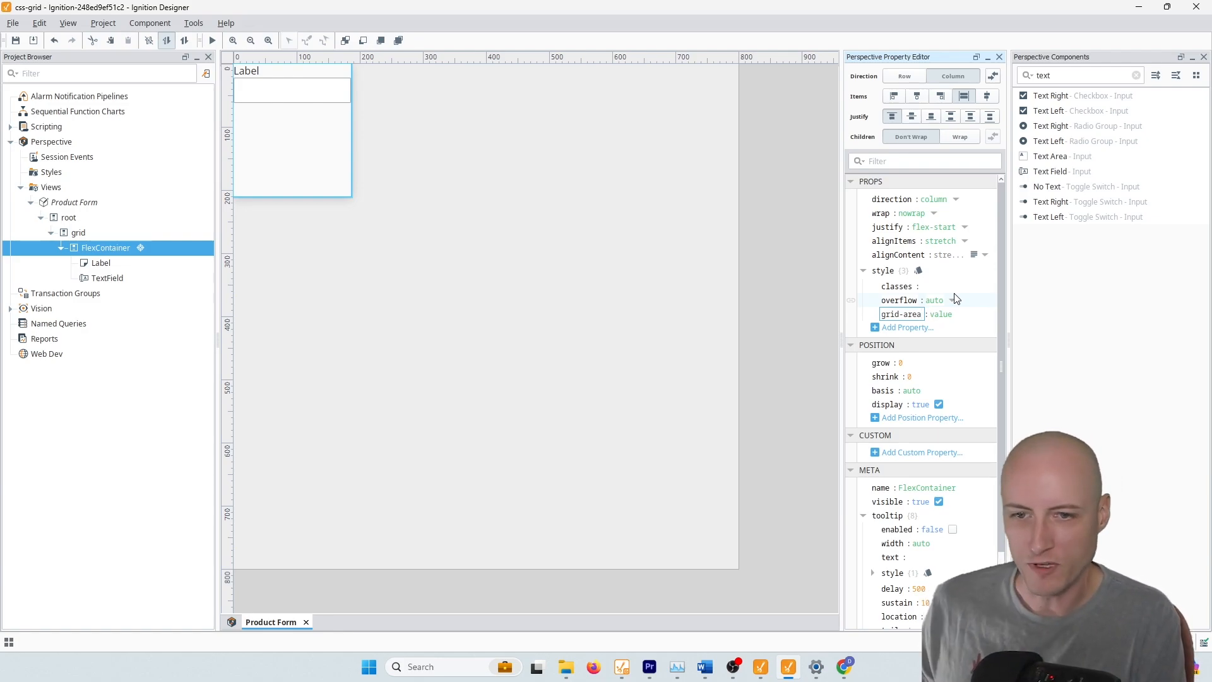
key("Tab")
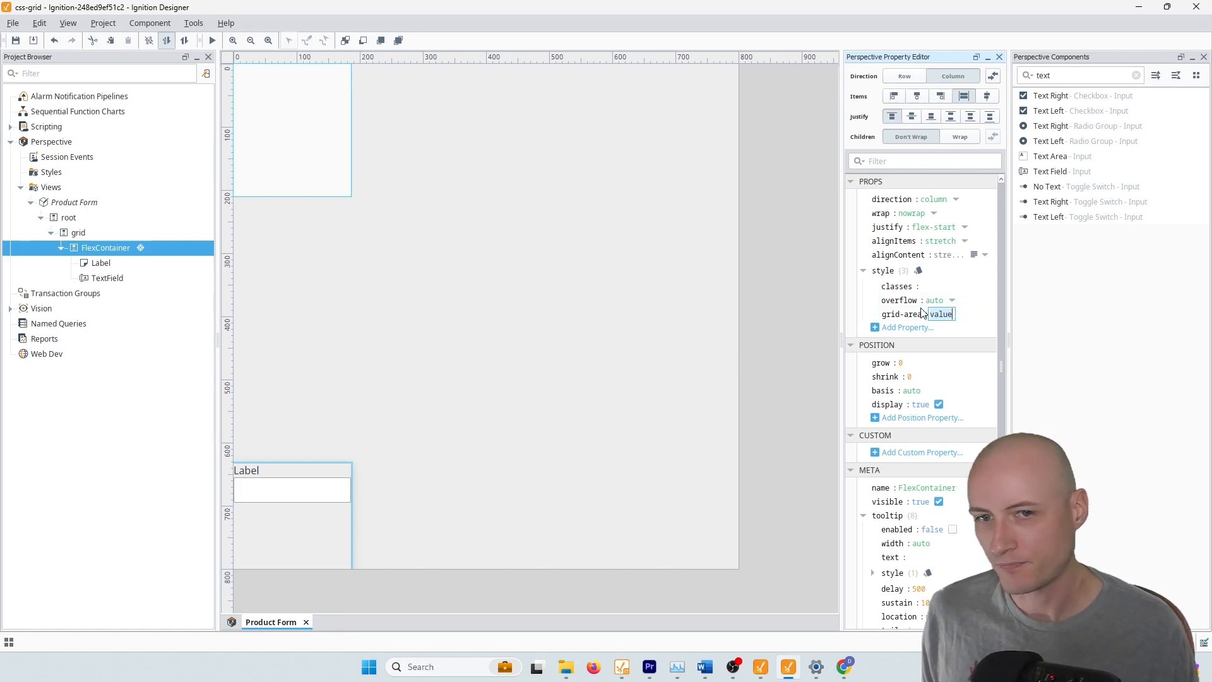
type("pr")
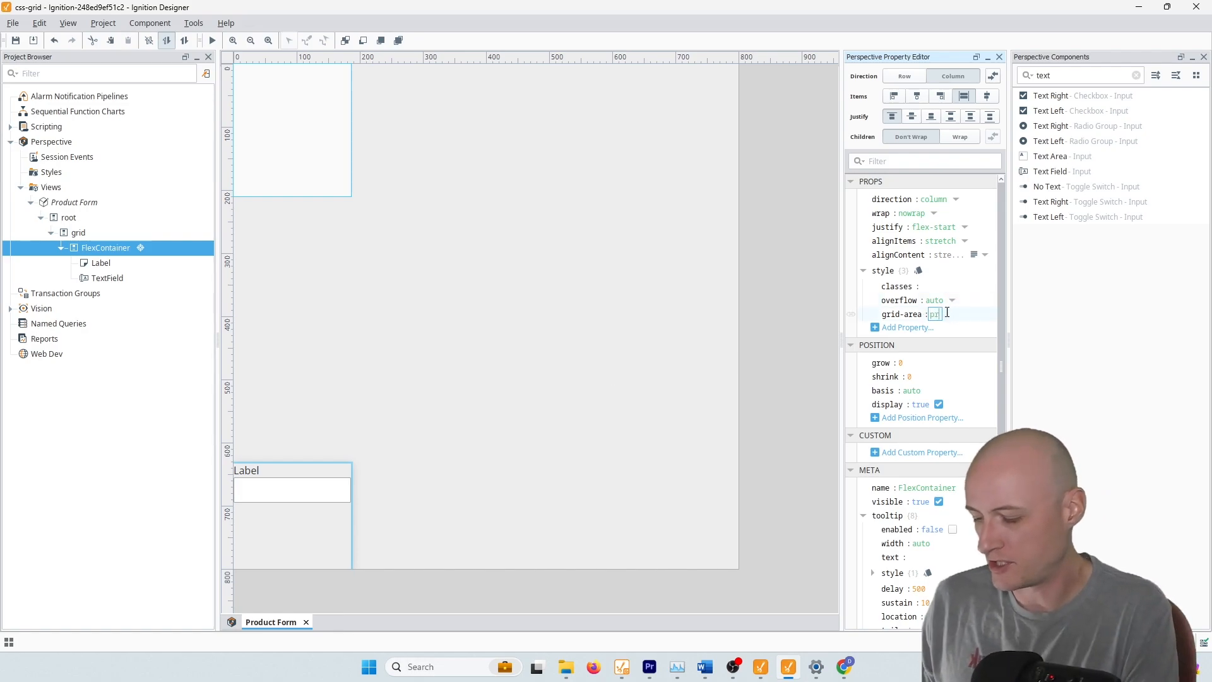
type("oductName")
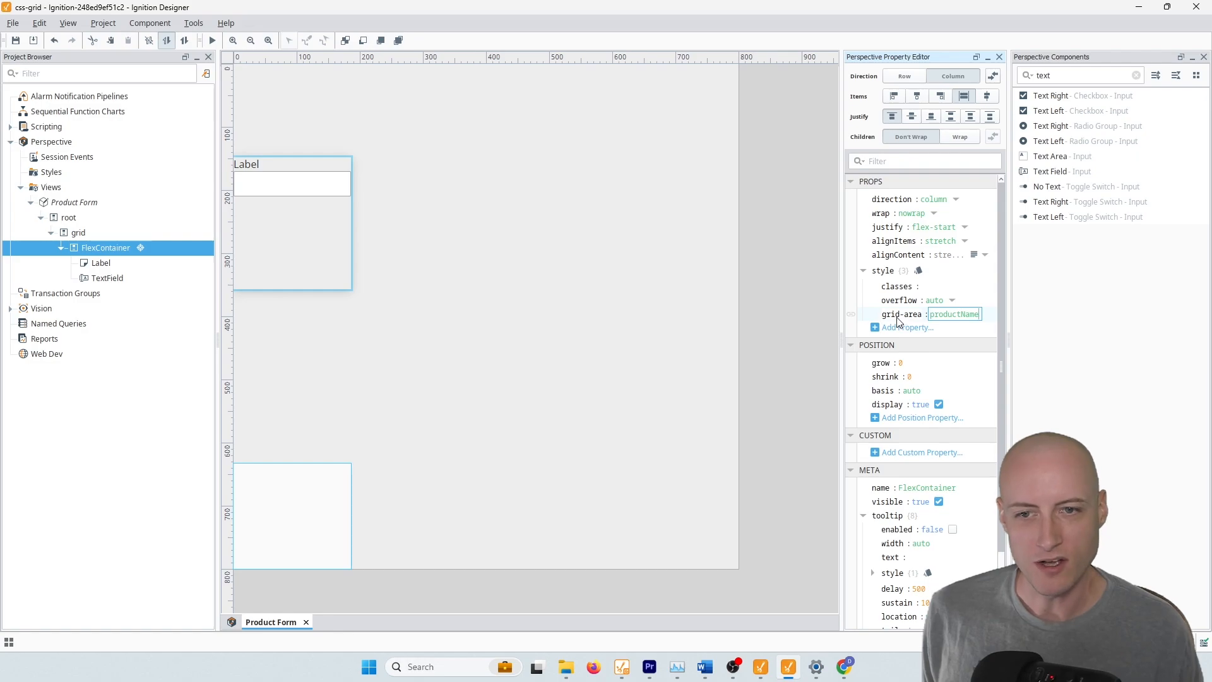
Bind the FlexContainer's grid-area style to its own meta name property with a property binding.
left_click(850, 314)
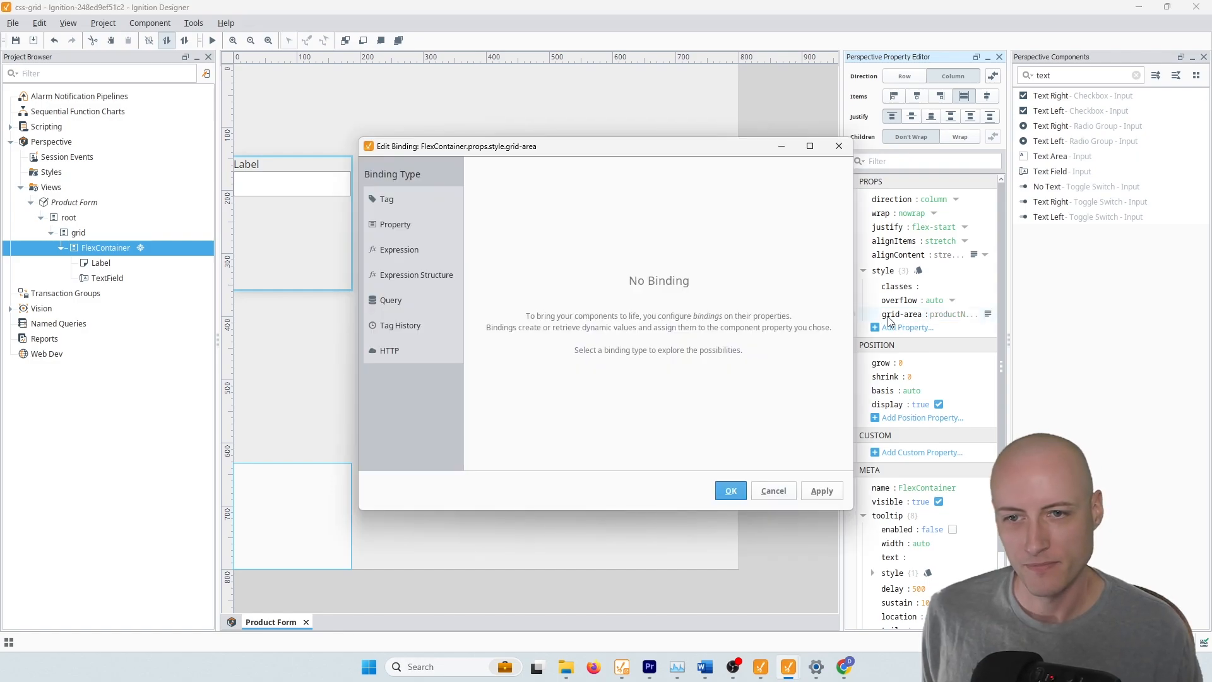
left_click(382, 225)
left_click(838, 195)
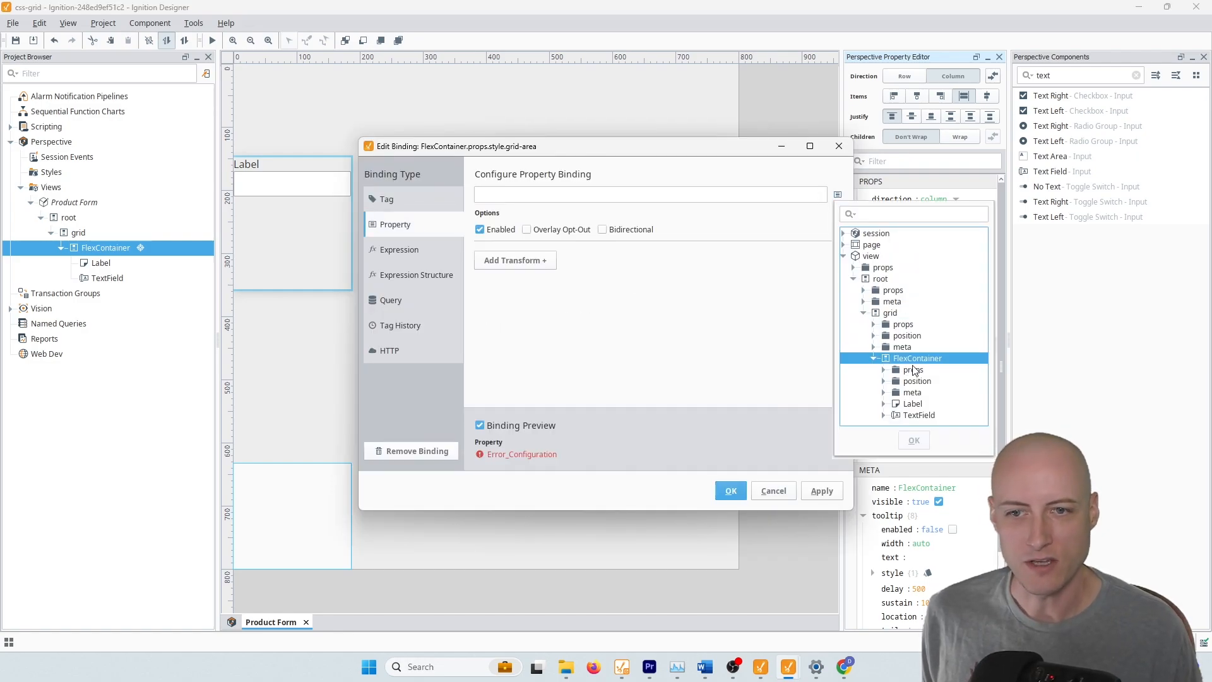
double_click(916, 394)
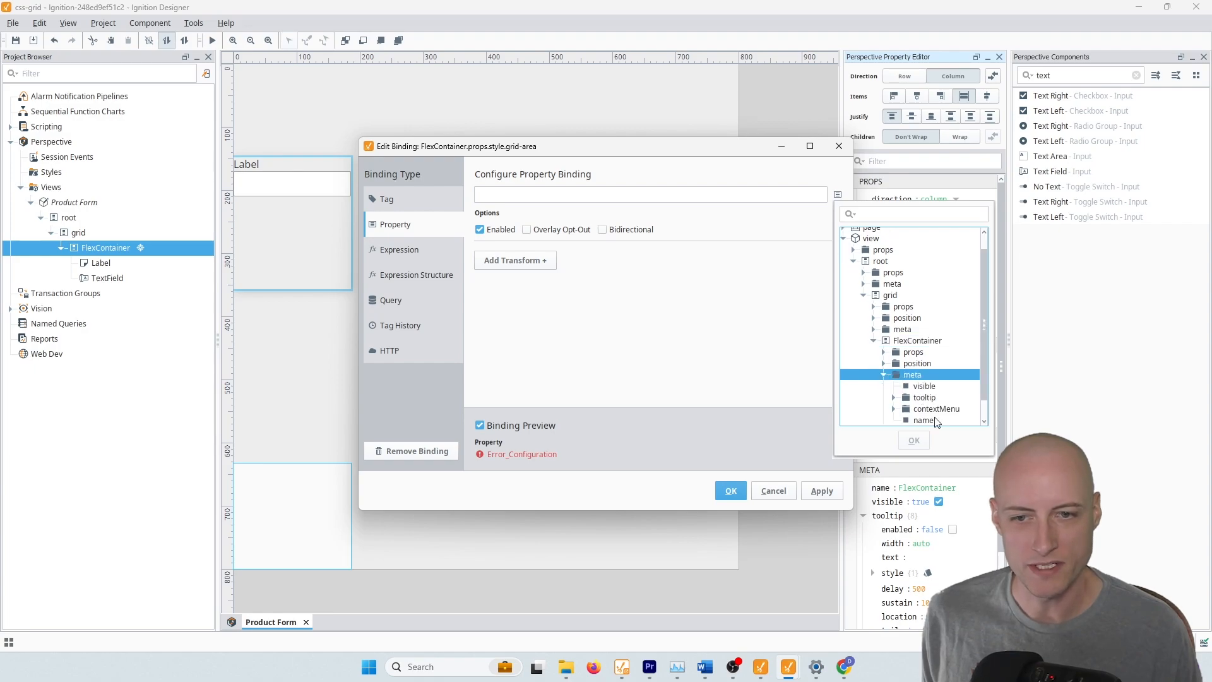
left_click(923, 419)
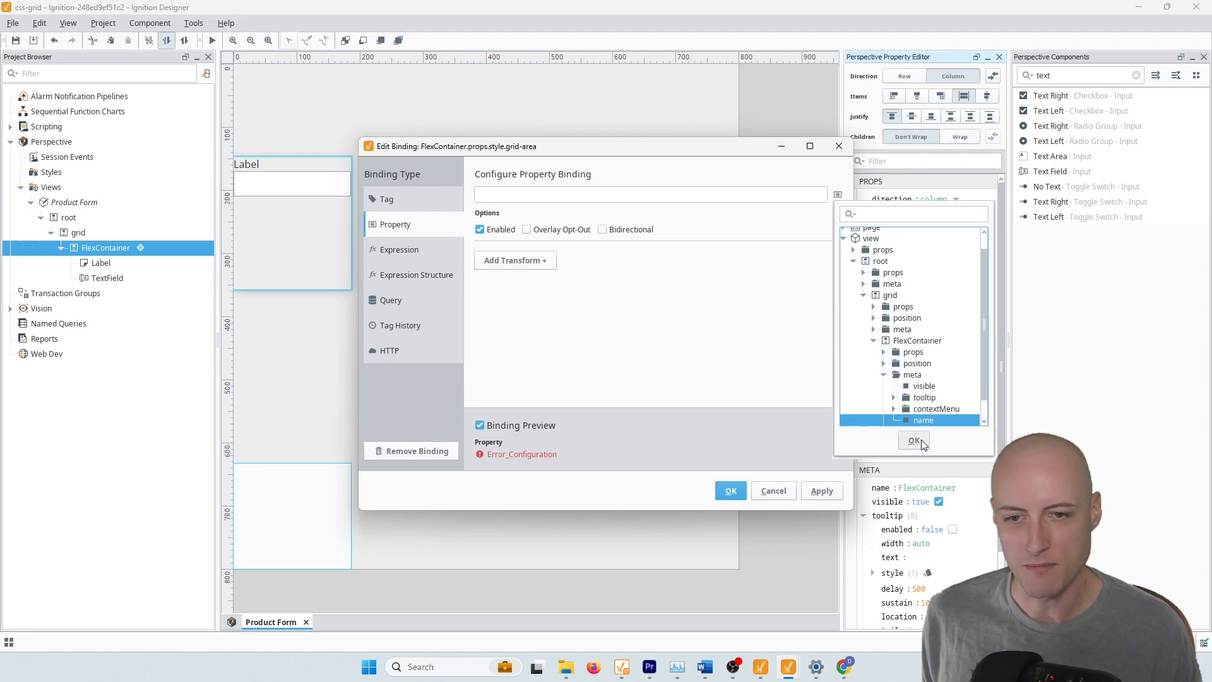
left_click(914, 441)
left_click(739, 497)
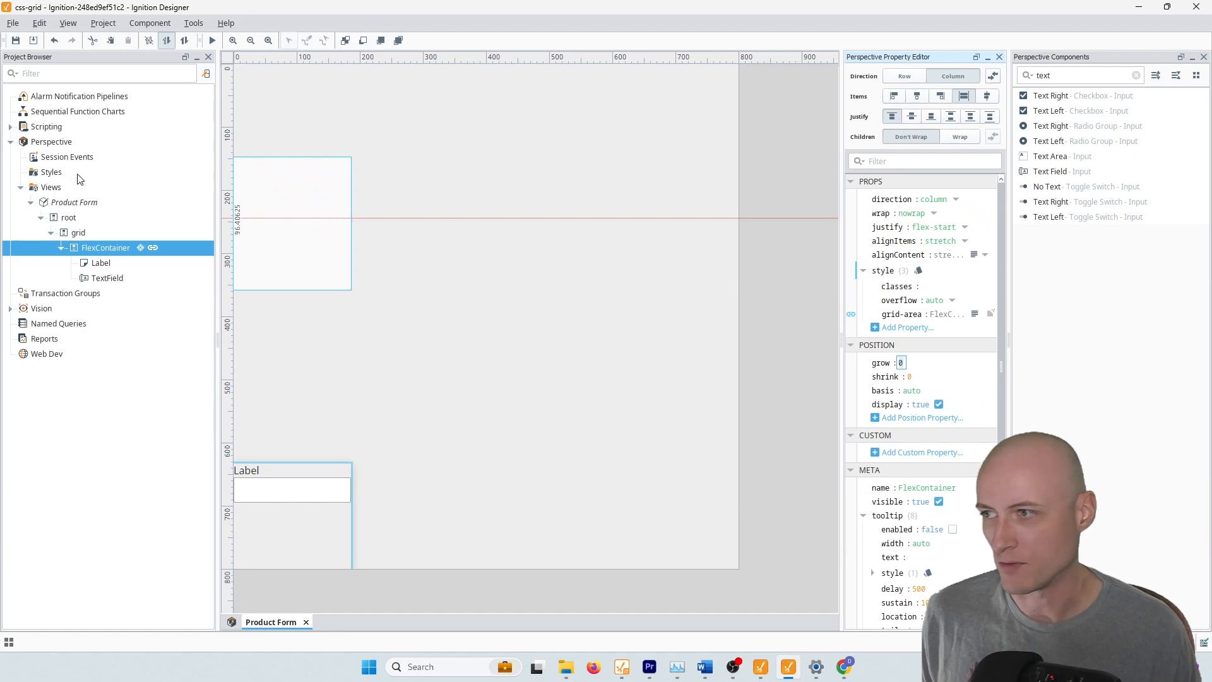
Rename the FlexContainer inside the grid as productName.
left_click(60, 247)
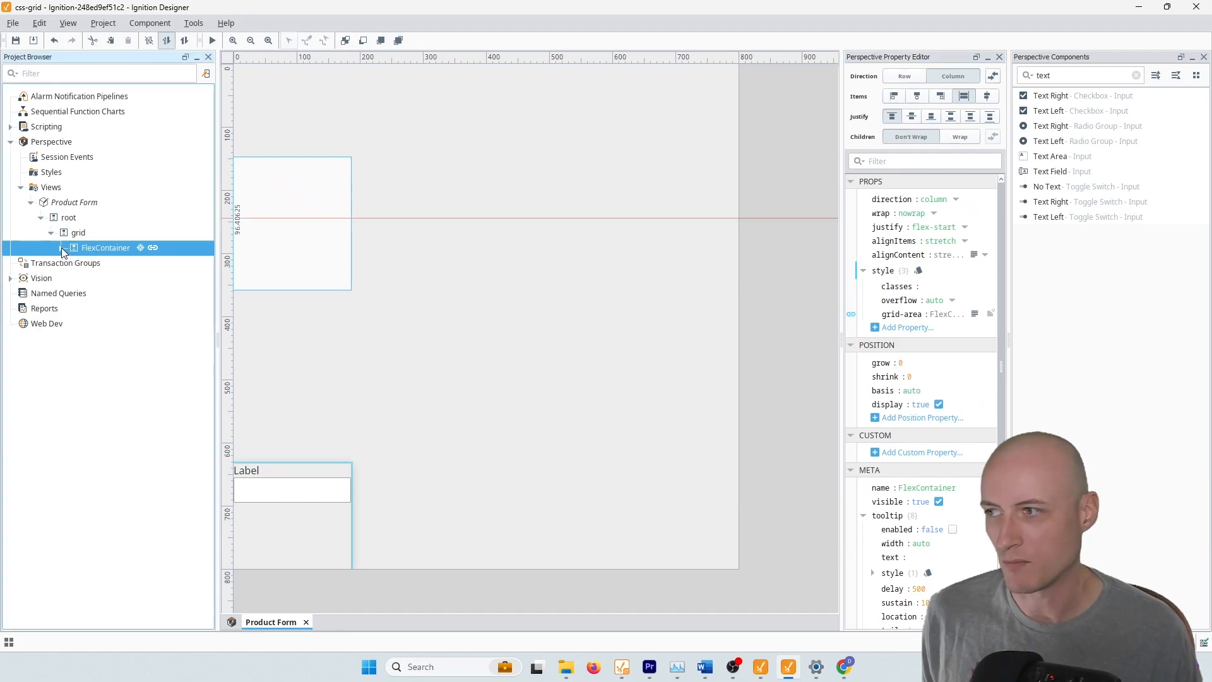
left_click(78, 234)
left_click(90, 249)
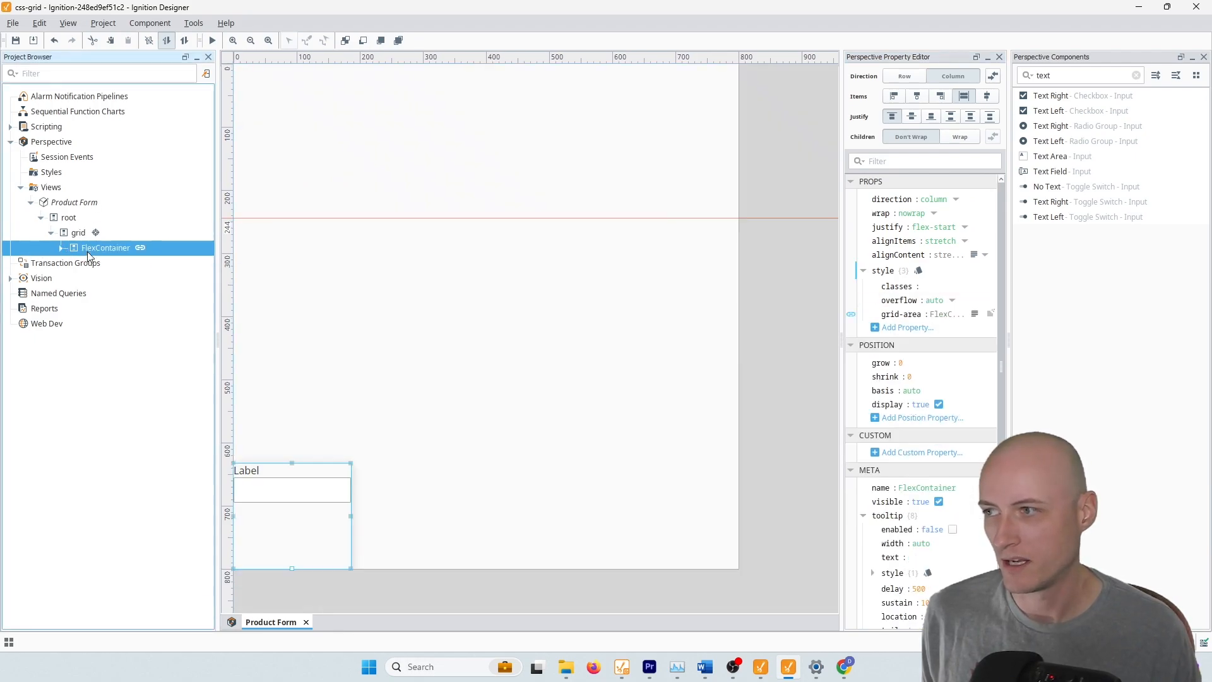
left_click(926, 487)
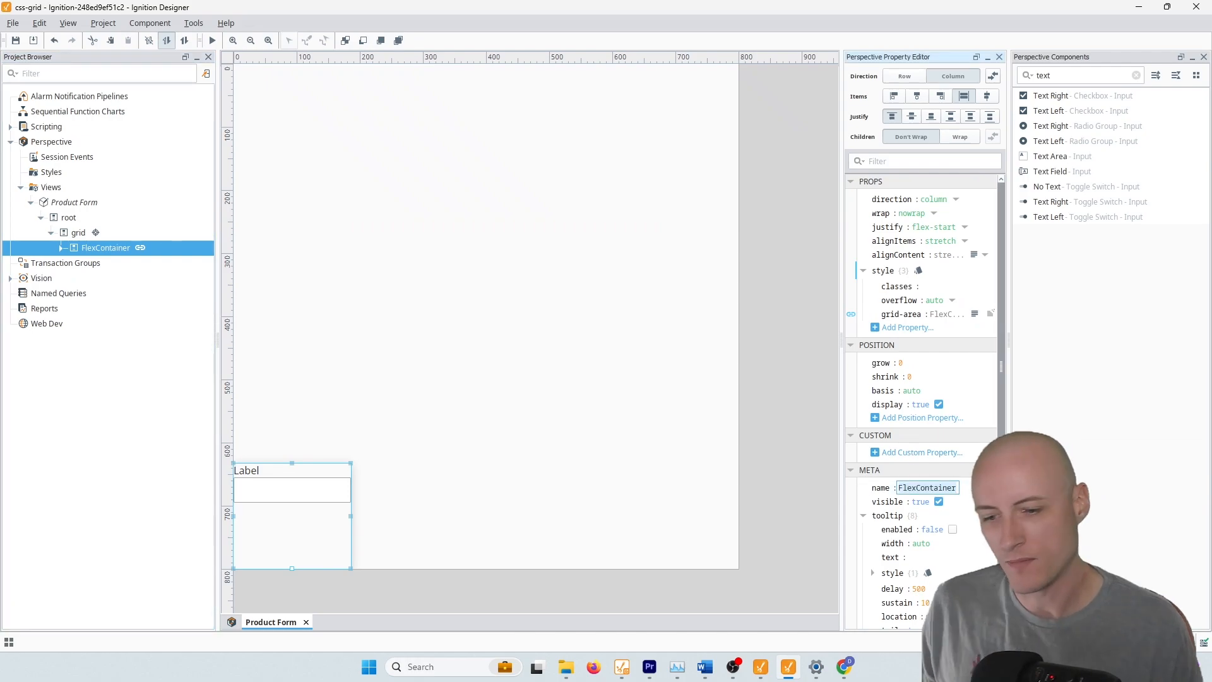
type("productName")
key("Return")
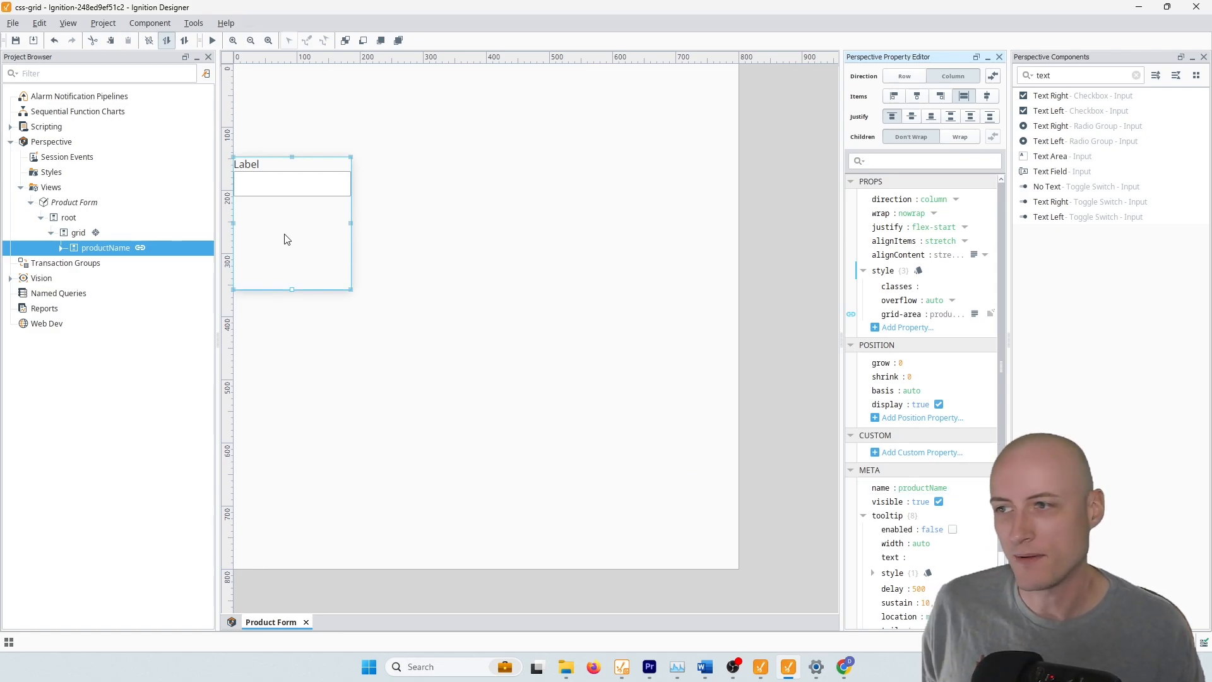
Check the finished form in Chrome, and back in Ignition Designer duplicate the productName container and rename the copy as productDescription.
left_click(843, 670)
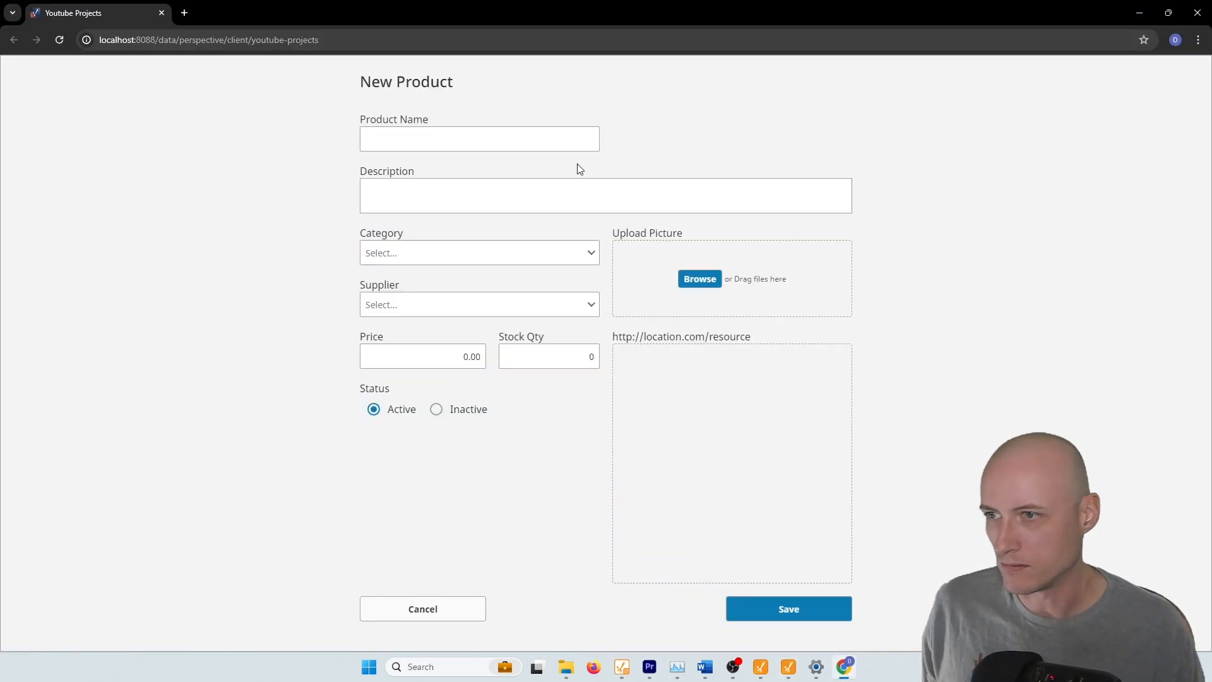
left_click(843, 669)
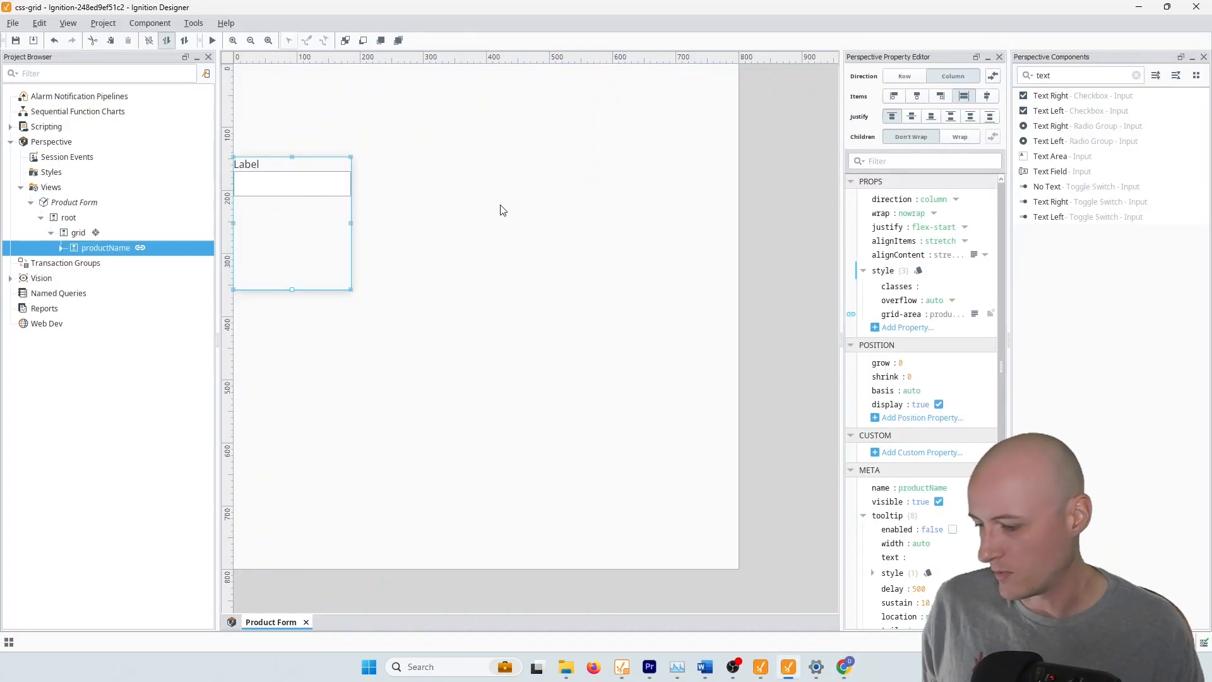
key("ctrl+d")
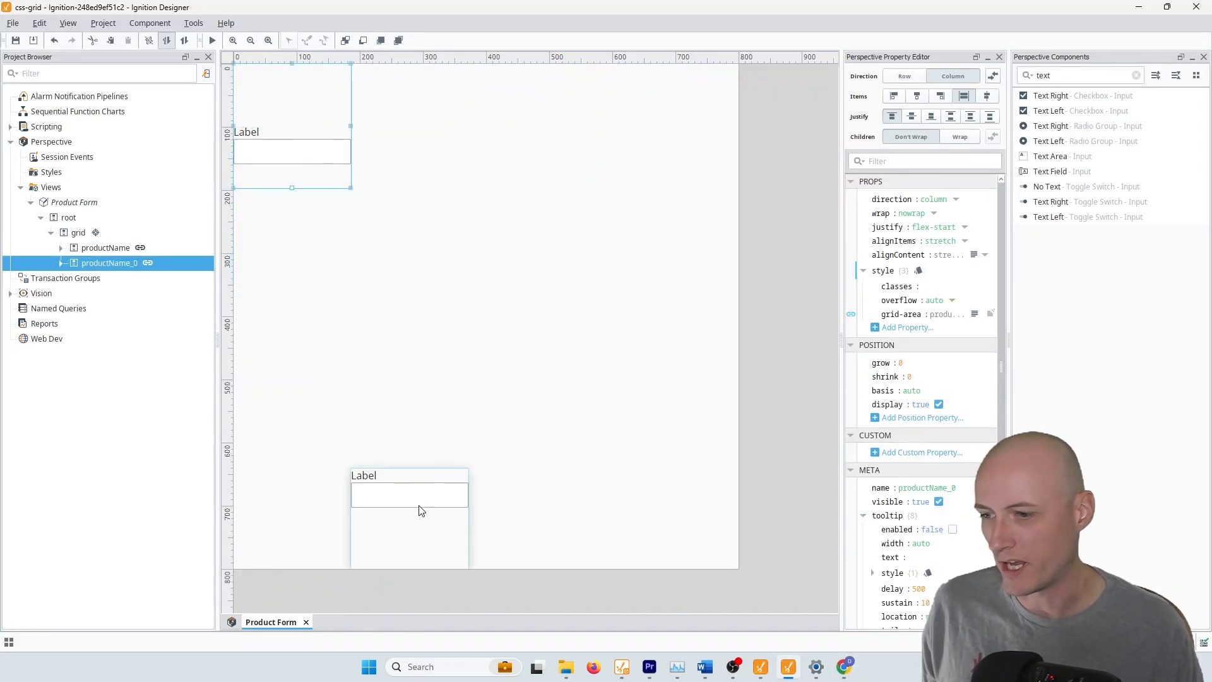
left_click(975, 493)
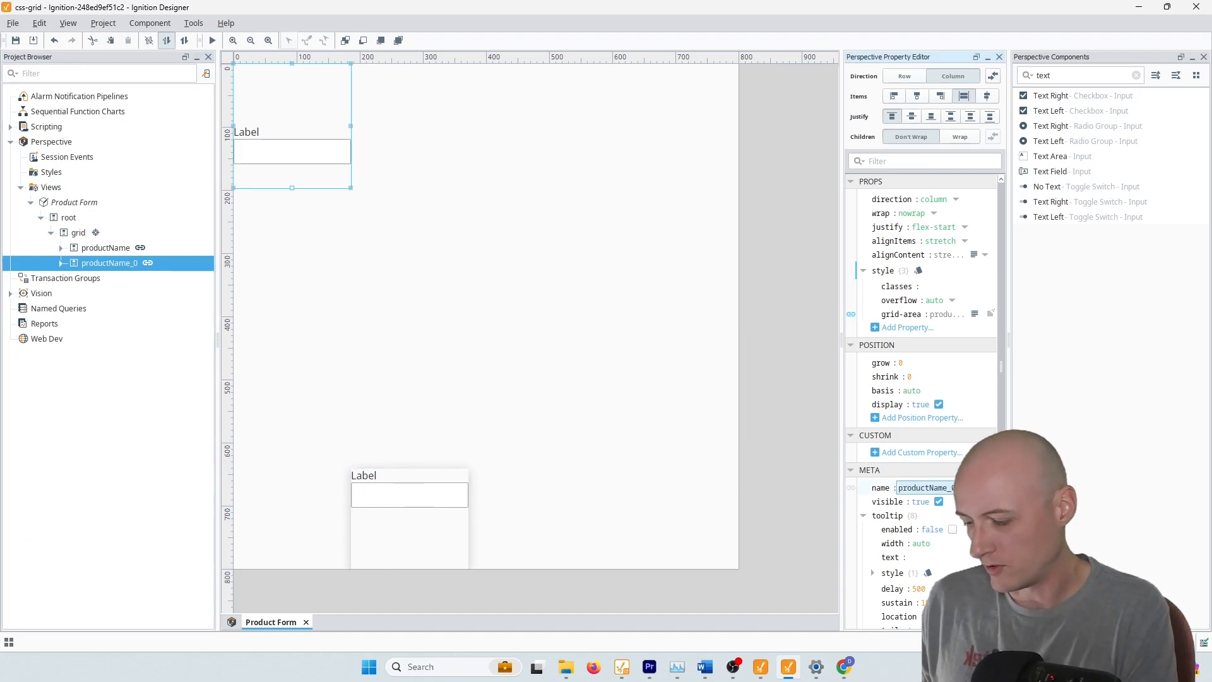
type("price")
key("BackSpace")
key("BackSpace")
key("BackSpace")
key("BackSpace")
key("BackSpace")
type("productDescriptio")
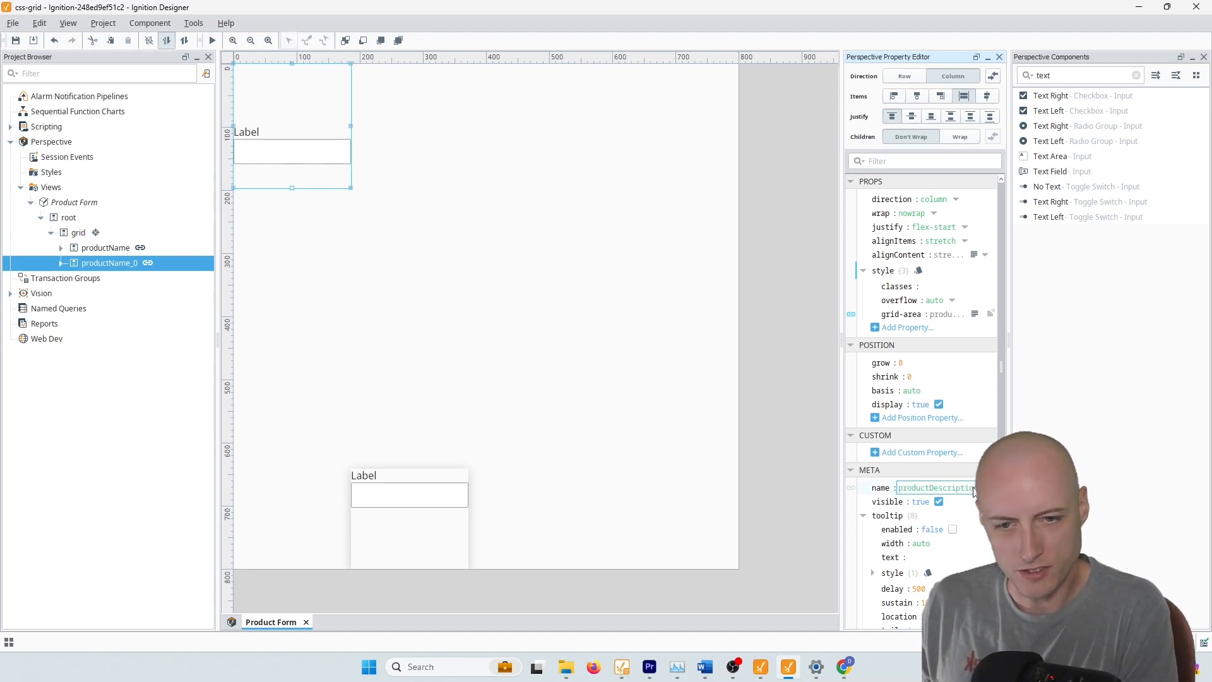
type("n")
key("Return")
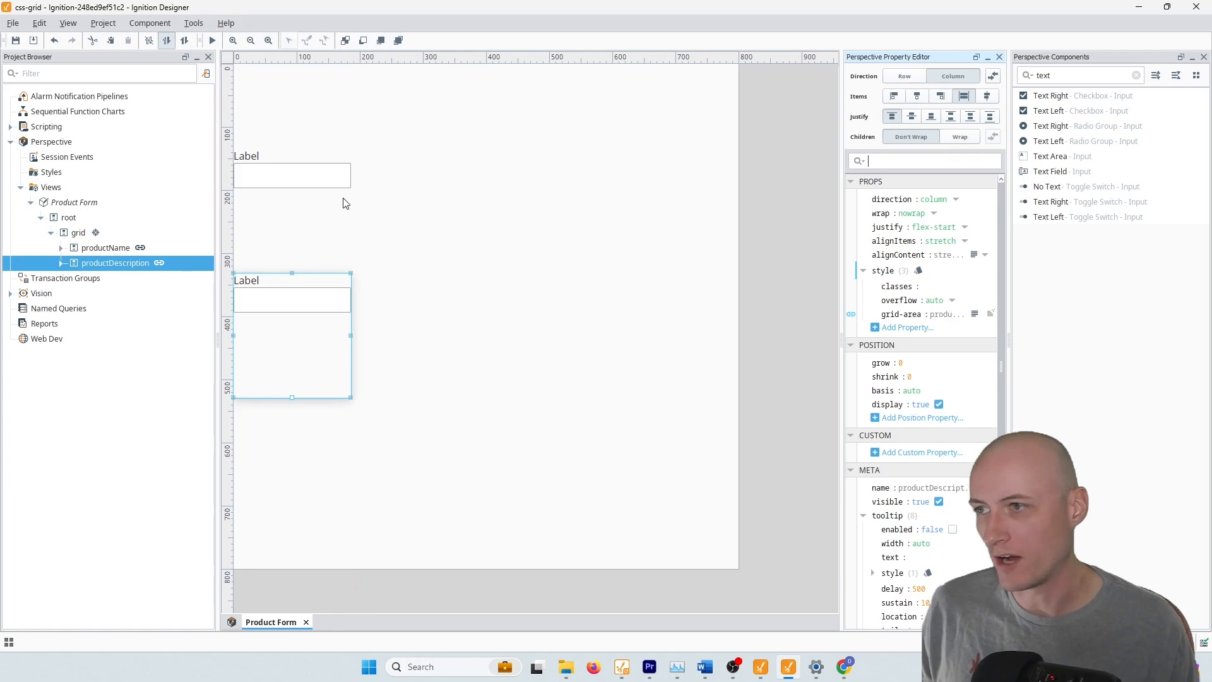
Add a Label component directly inside the grid container and set its text to Product Form.
left_click(498, 340)
left_click(1108, 76)
type("label")
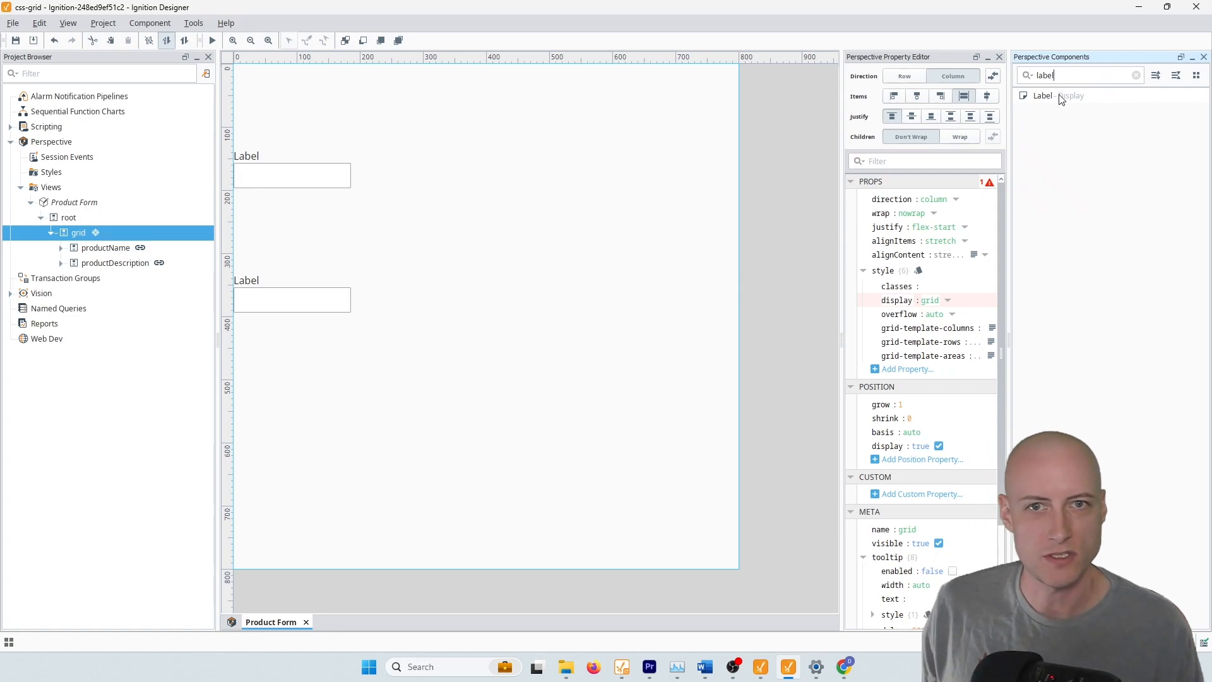
left_click_drag(1061, 99, 554, 309)
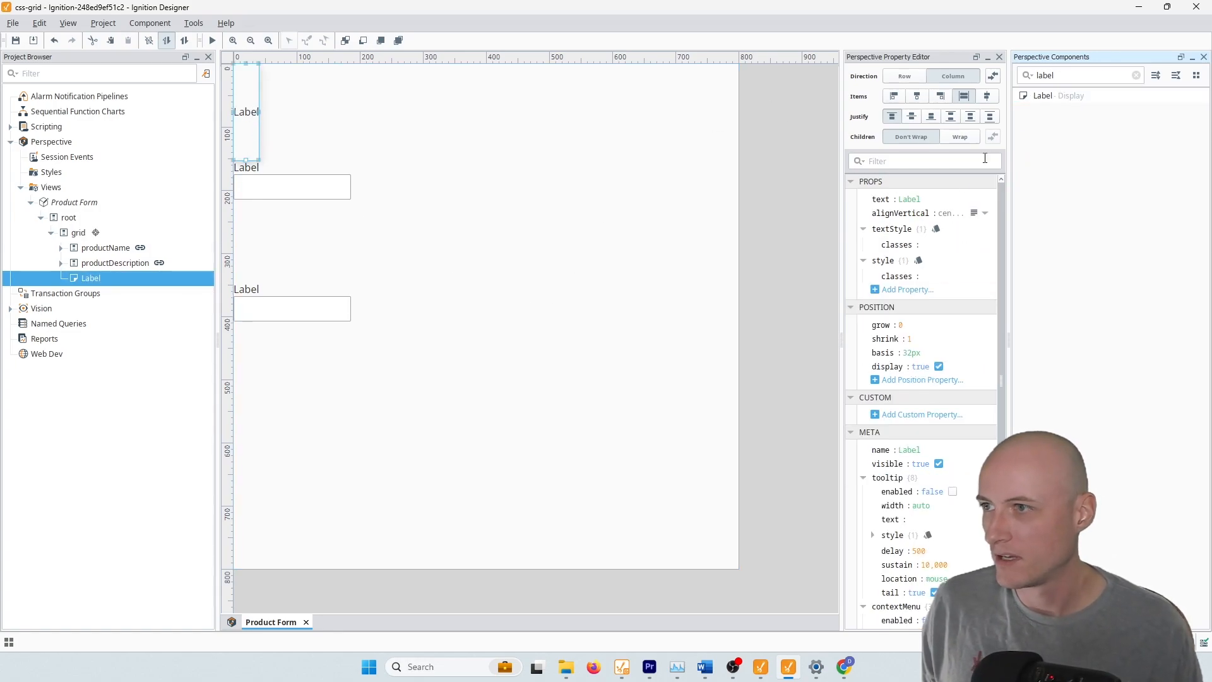
left_click(947, 201)
type("Product Form")
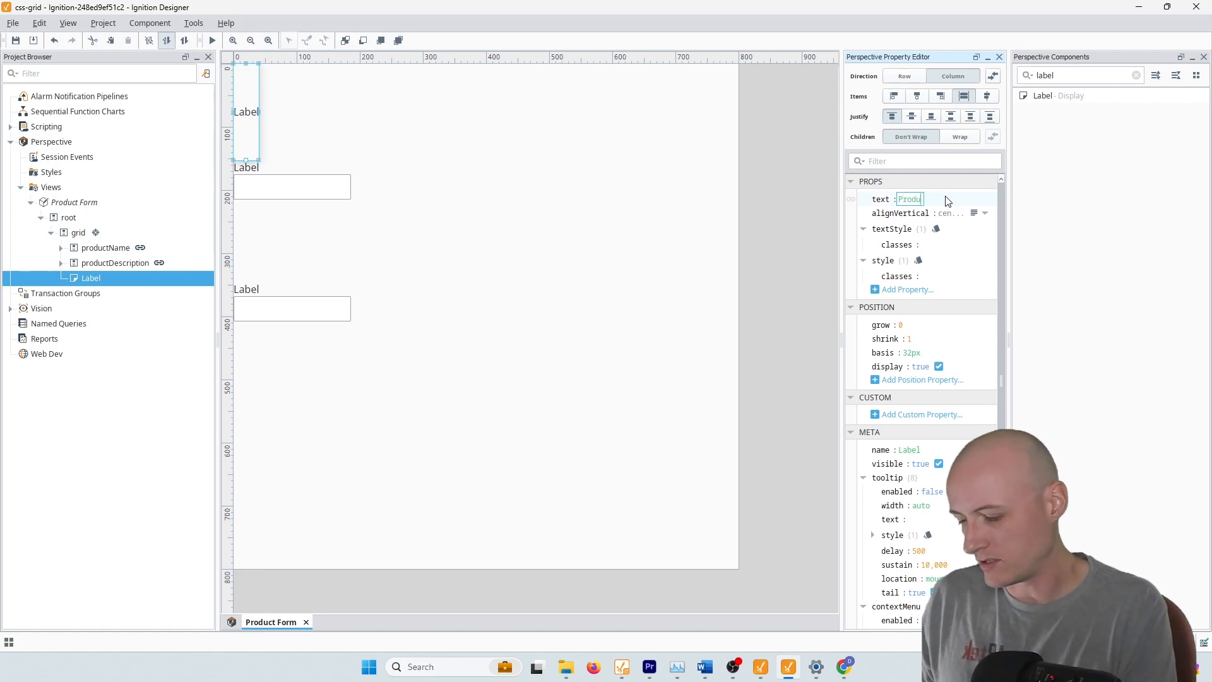
Add a font-weight of 500 to the Product Form label's text style.
left_click(936, 228)
left_click(971, 256)
type("font-weight")
key("Tab")
type("500")
Add a font-size of 1.2em to the Product Form label's text style.
left_click(936, 229)
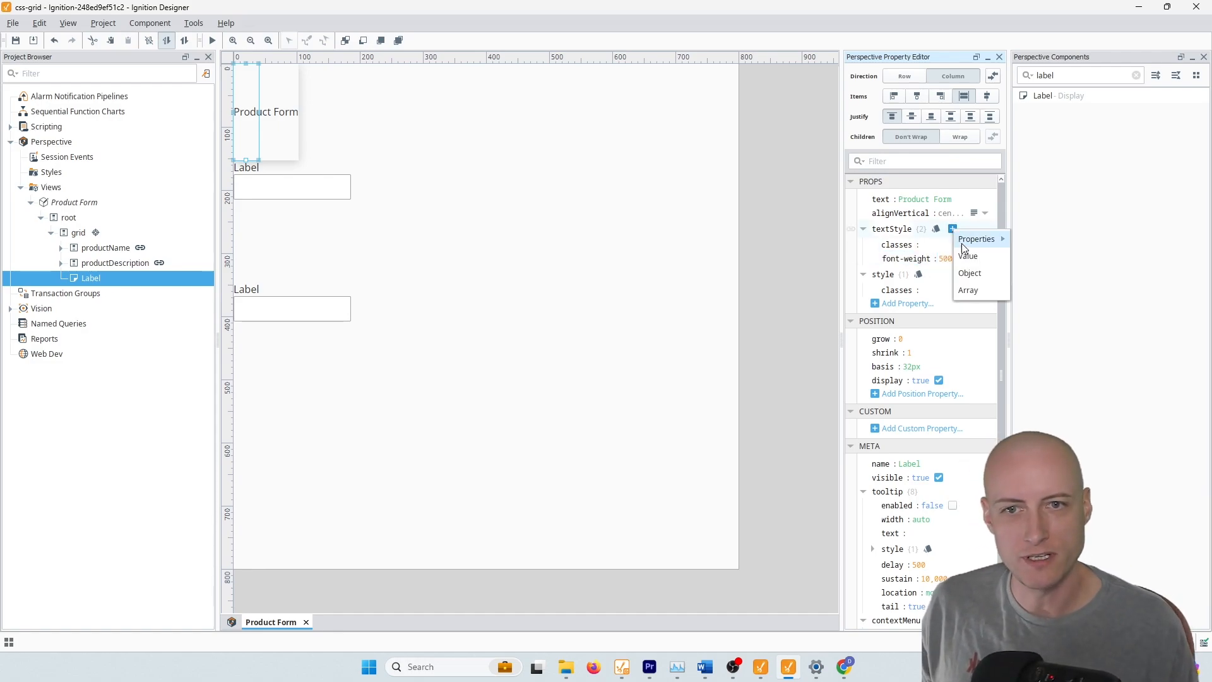
left_click(971, 258)
type("font-size")
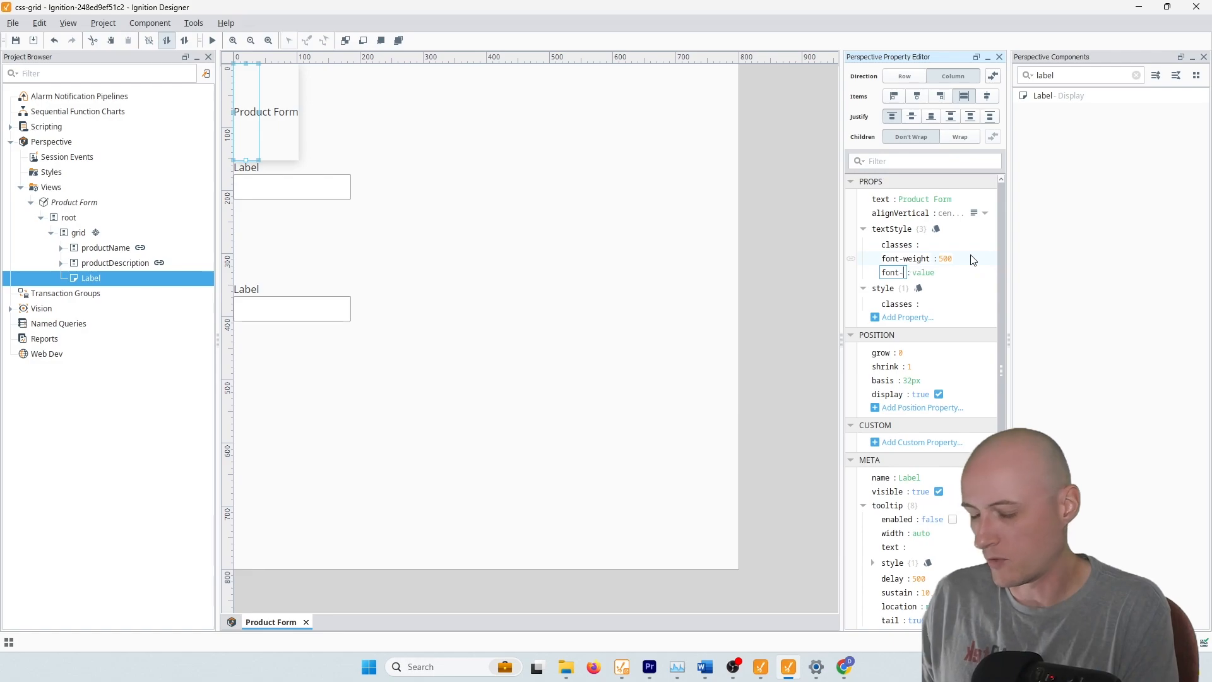
key("Tab")
type("1.")
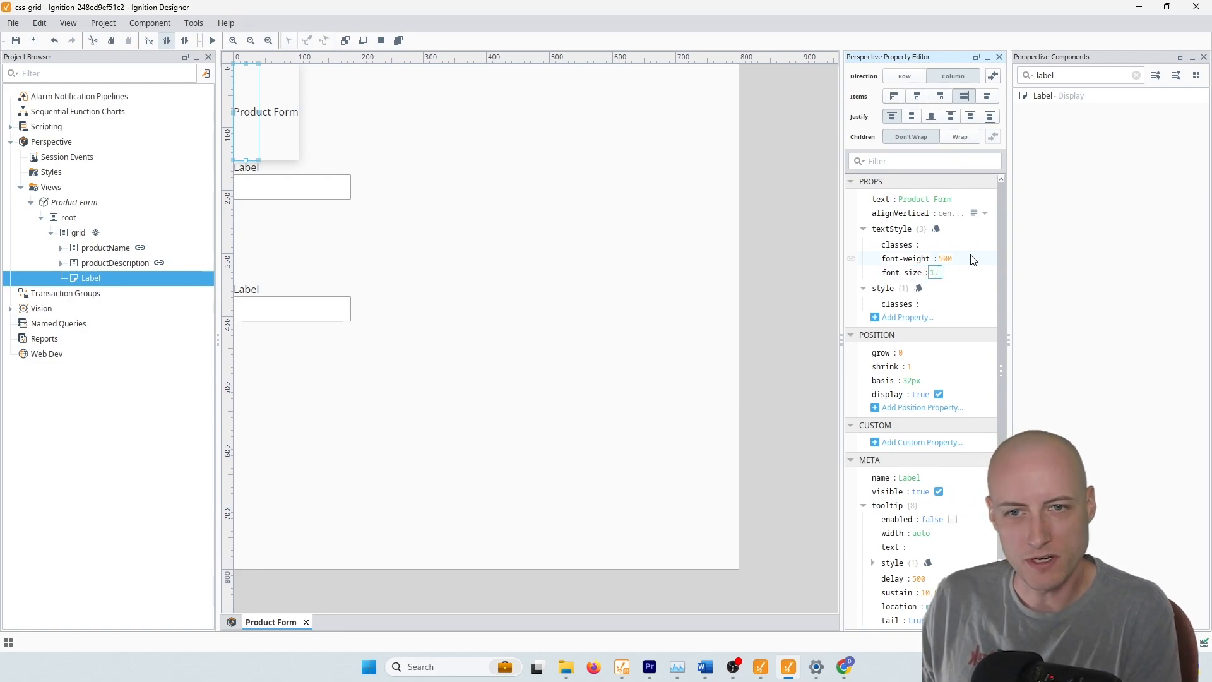
type("4")
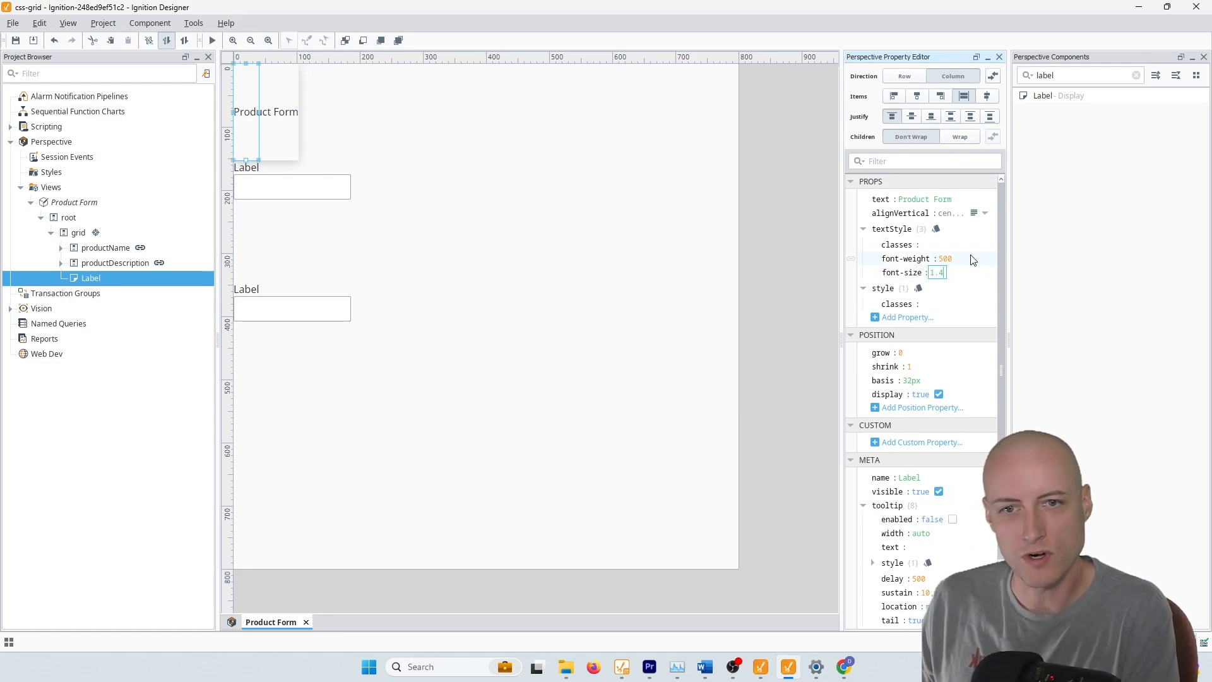
type("rm")
key("BackSpace")
key("BackSpace")
key("BackSpace")
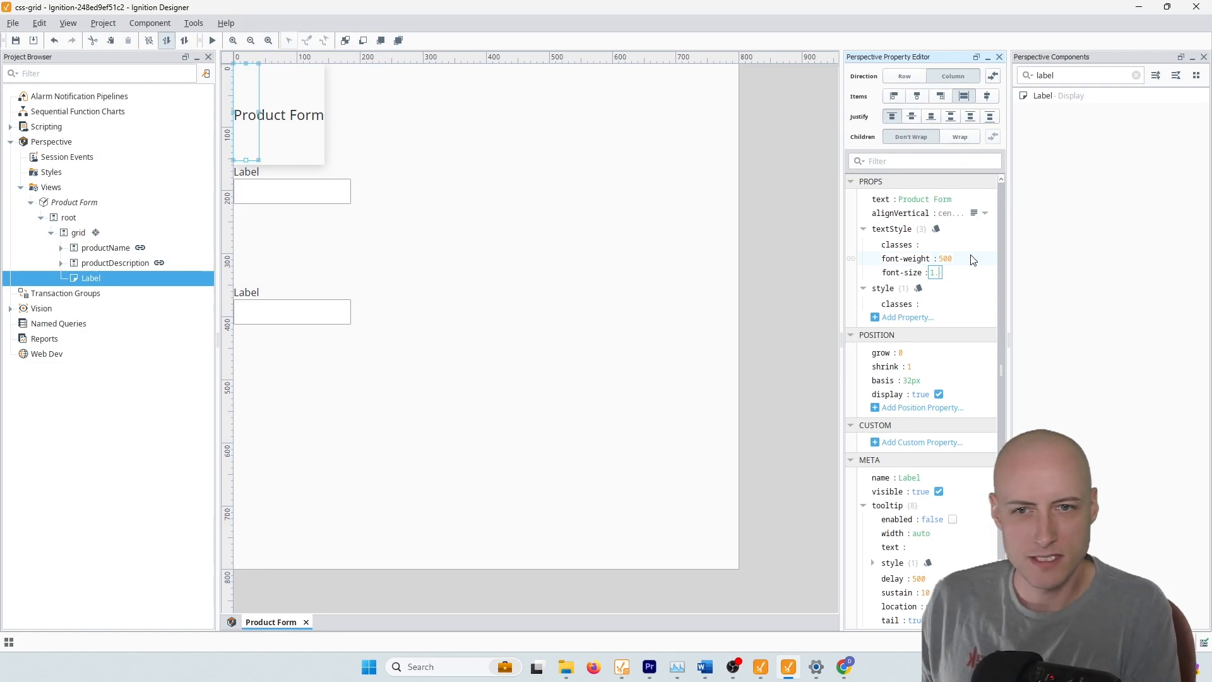
type("2em")
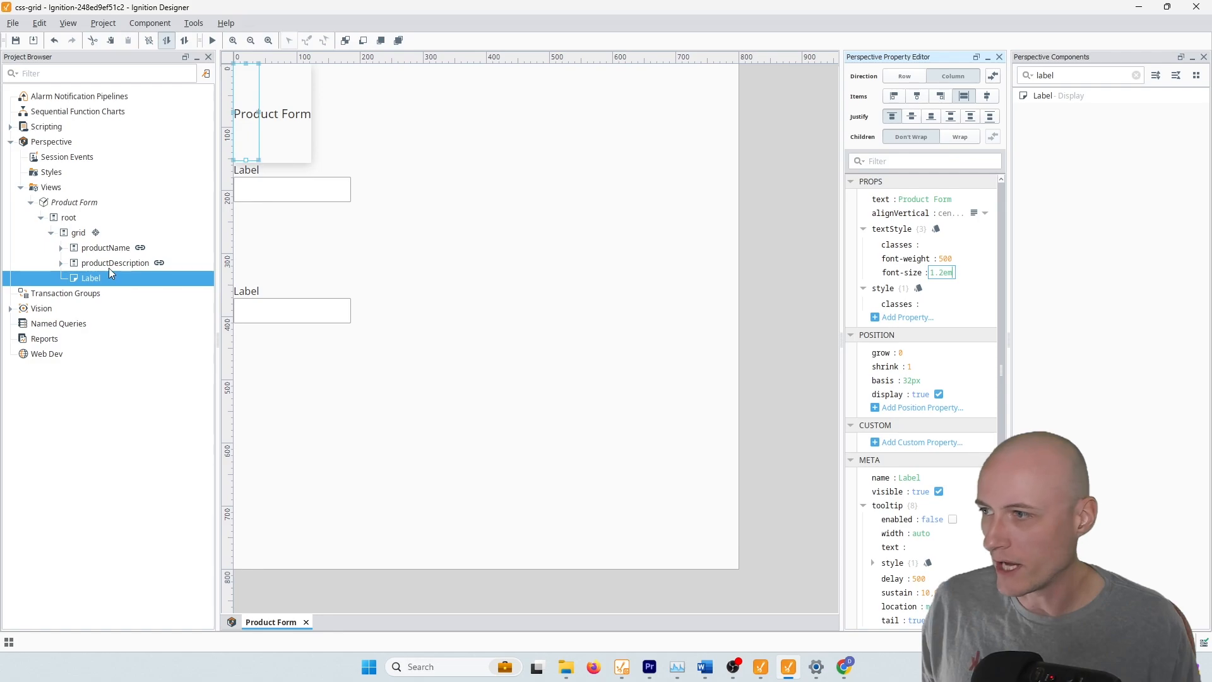
Set the Product Form label's shrink to 0 and its basis to auto.
left_click(924, 367)
key("BackSpace")
type("0")
key("Tab")
type("auto")
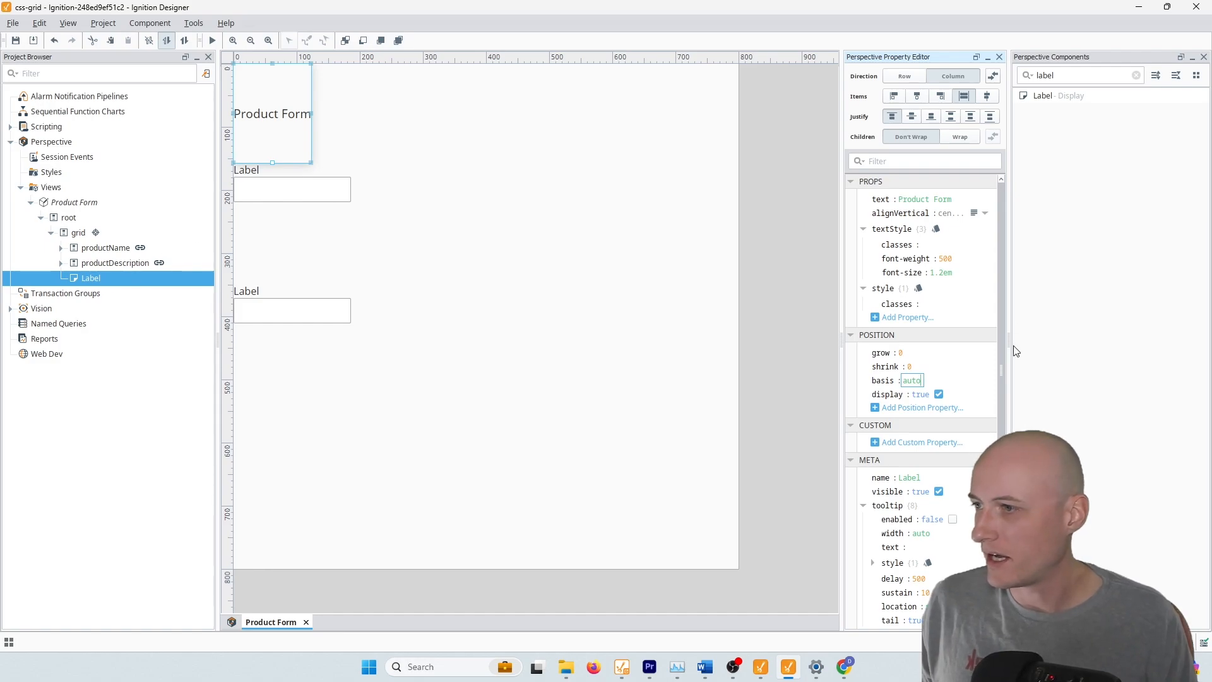
Rename the Product Form label component as header.
left_click(934, 477)
type("header")
key("Return")
Add a grid-area property to the header label's style.
left_click(918, 287)
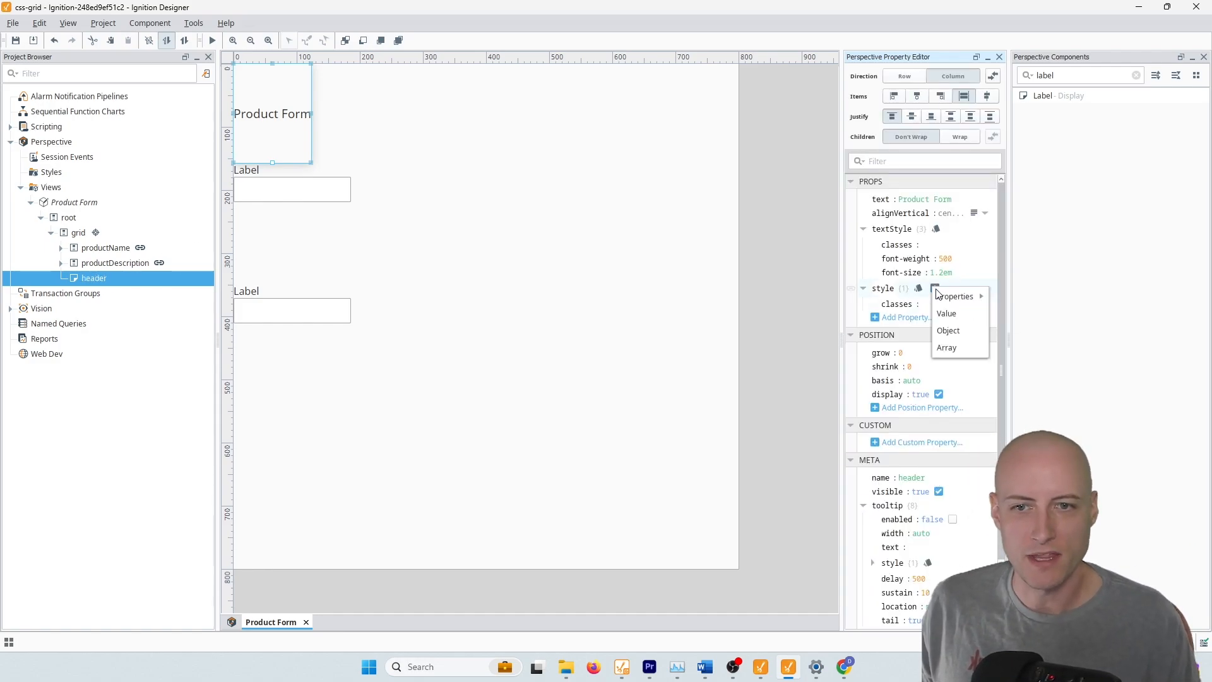
left_click(947, 309)
type("grid-area")
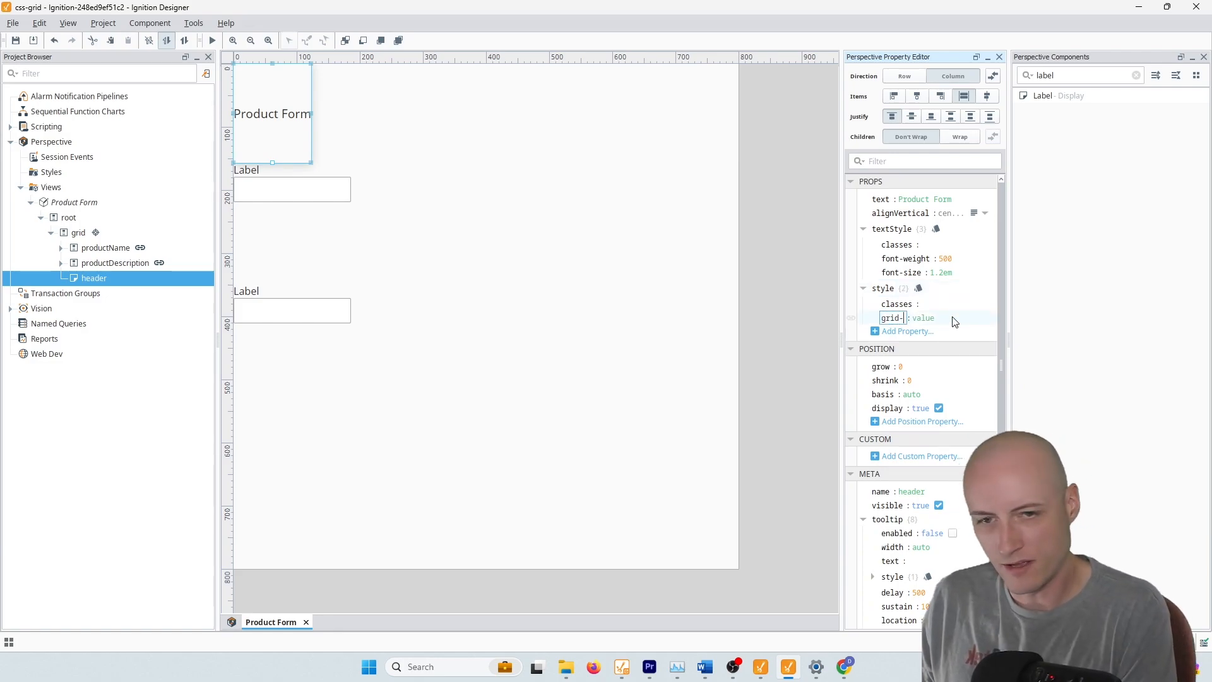
key("Return")
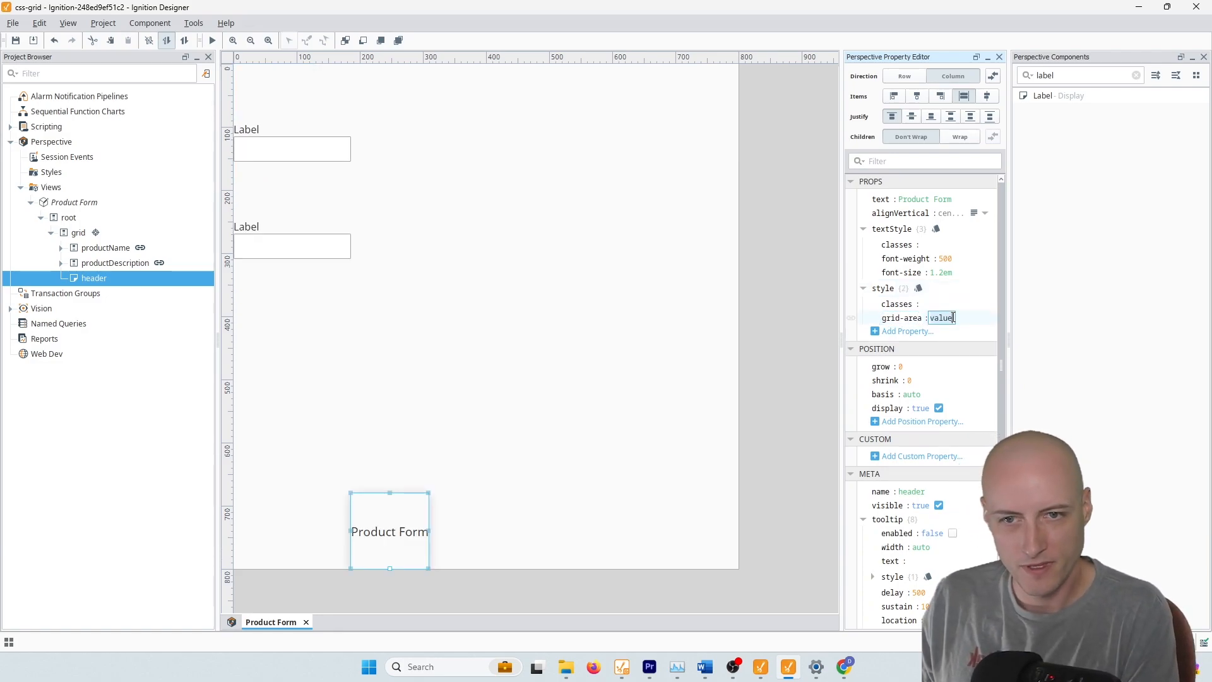
Bind the header label's grid-area style property to its own component name, this.meta.name.
left_click(851, 317)
left_click(404, 225)
left_click(838, 194)
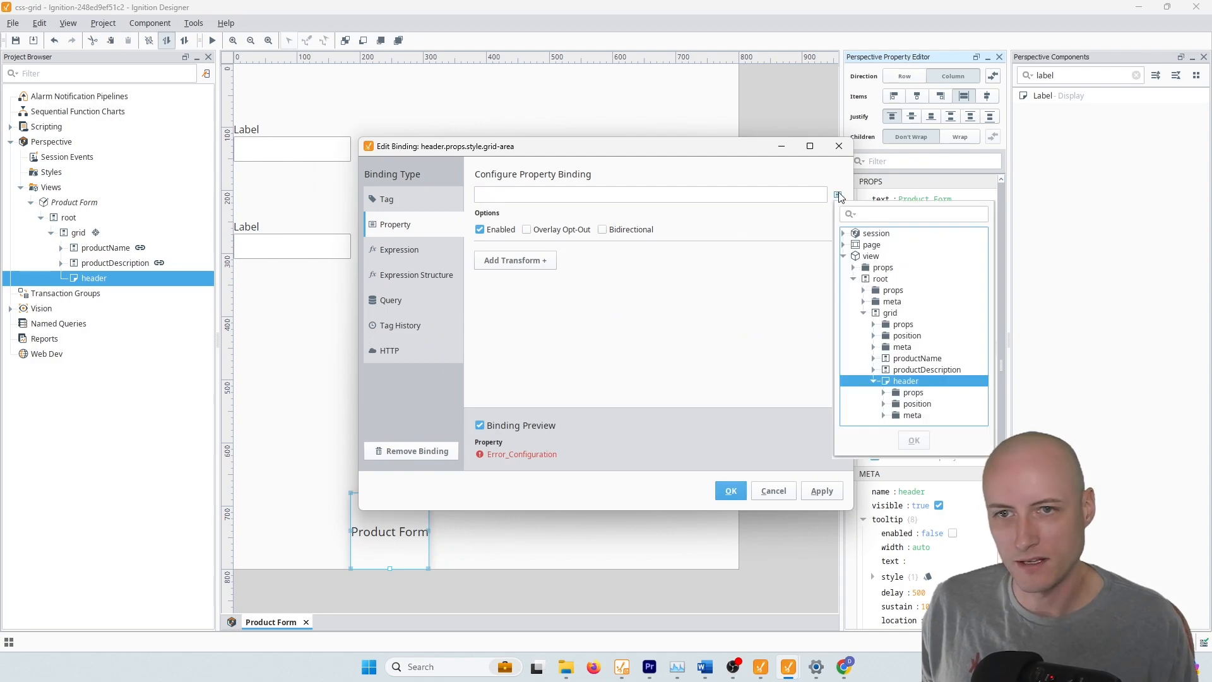
double_click(918, 417)
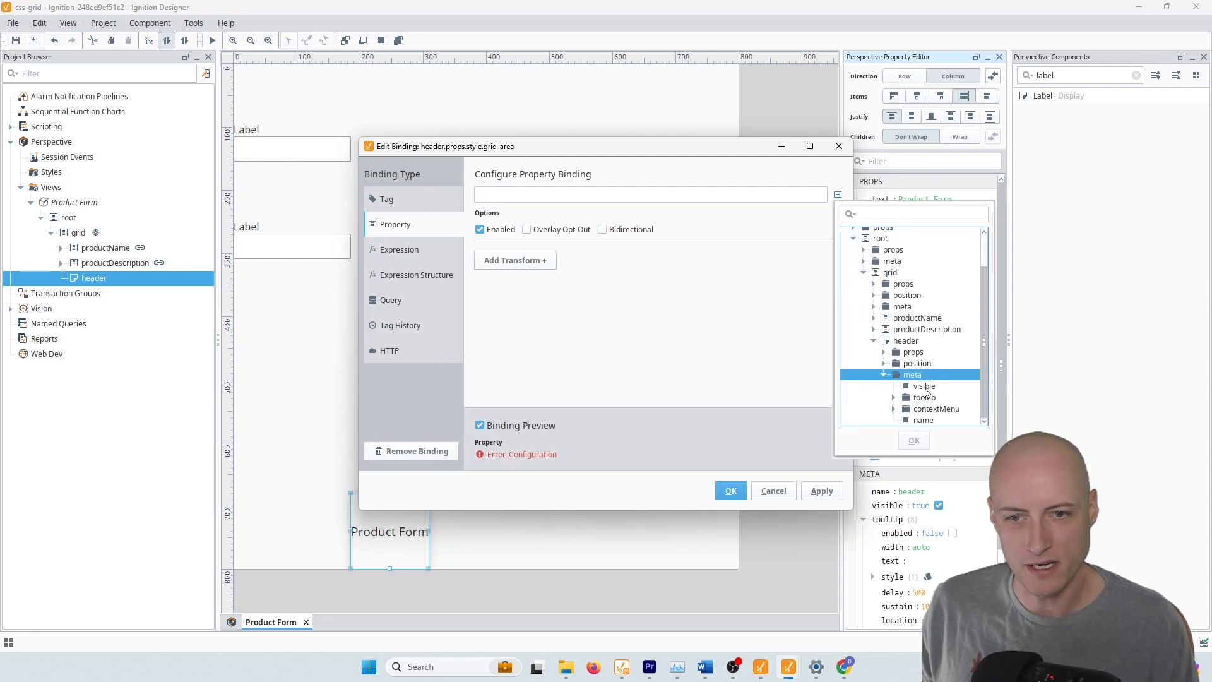
left_click(923, 419)
left_click(914, 440)
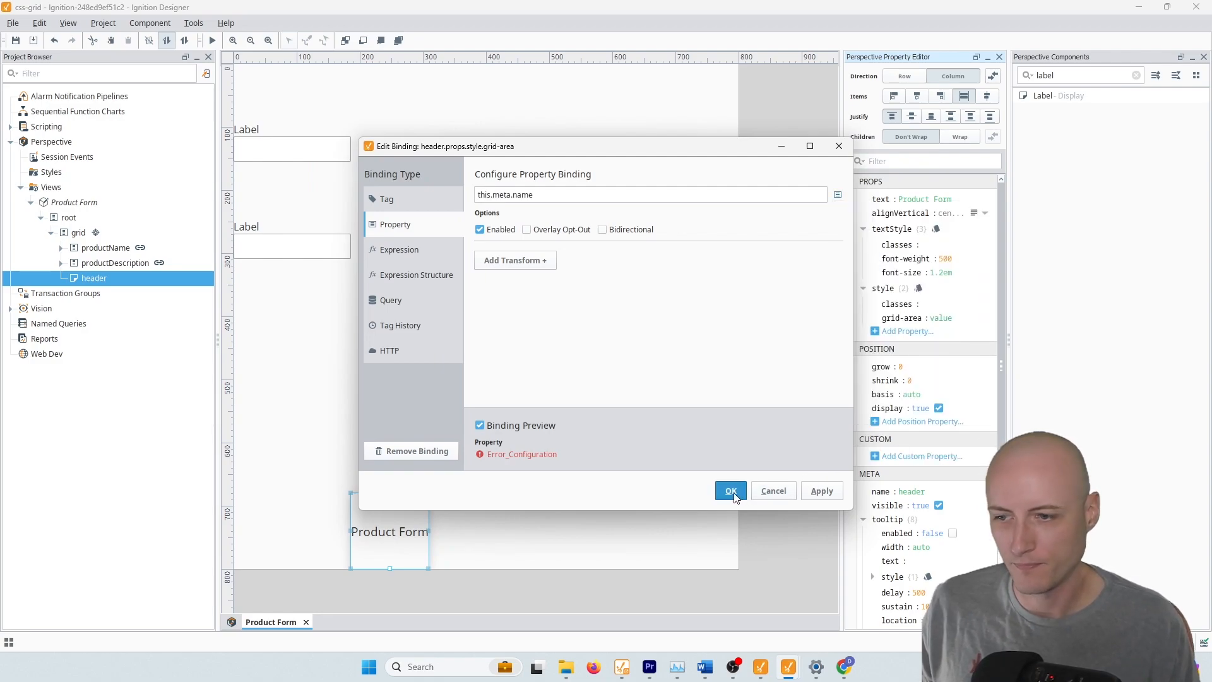
left_click(730, 490)
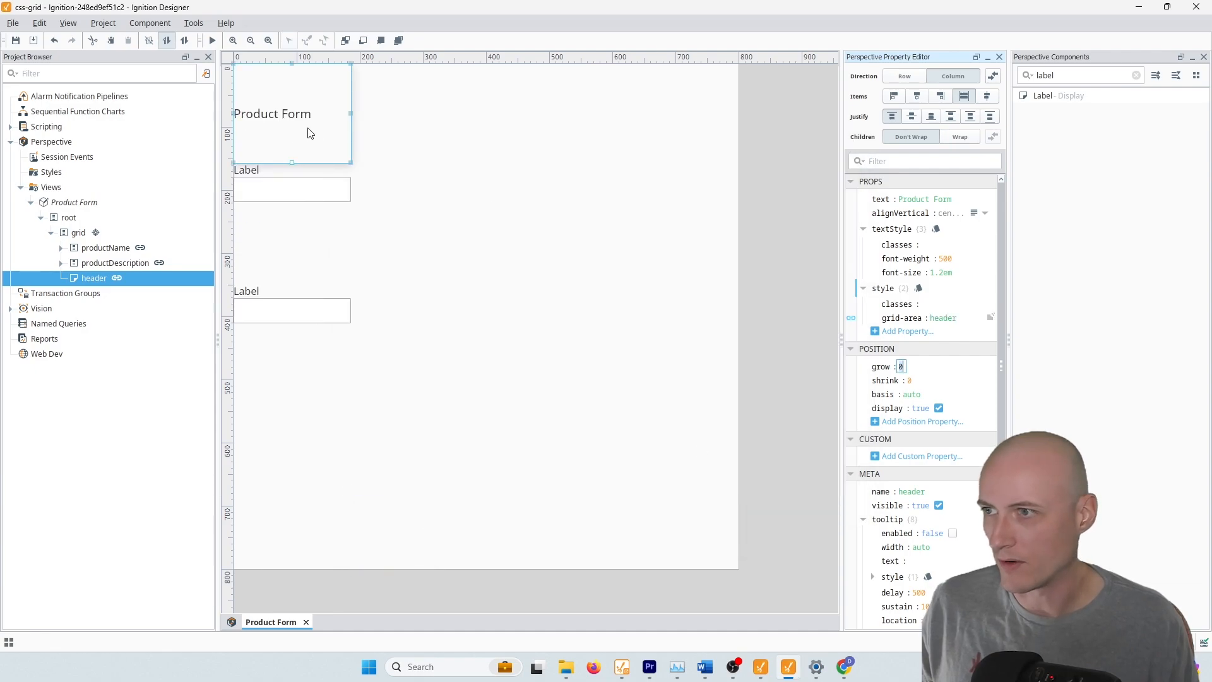
Set the text of the label in the productName container to "Product Name".
double_click(251, 181)
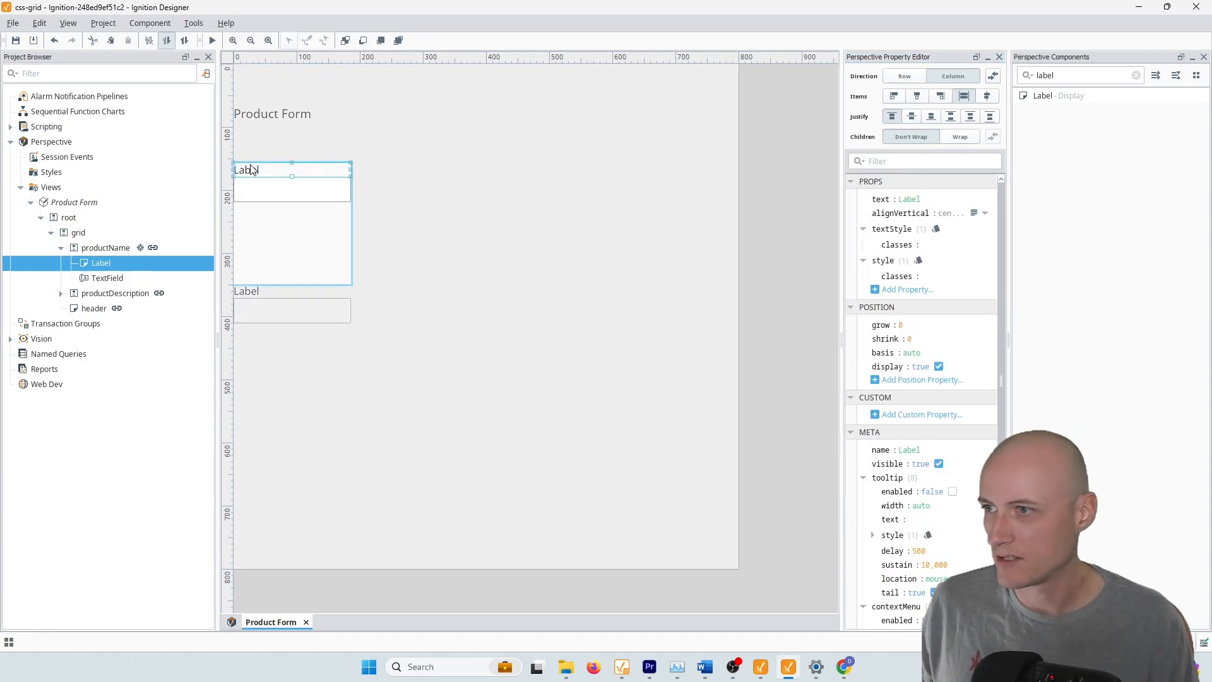
type("Product Name")
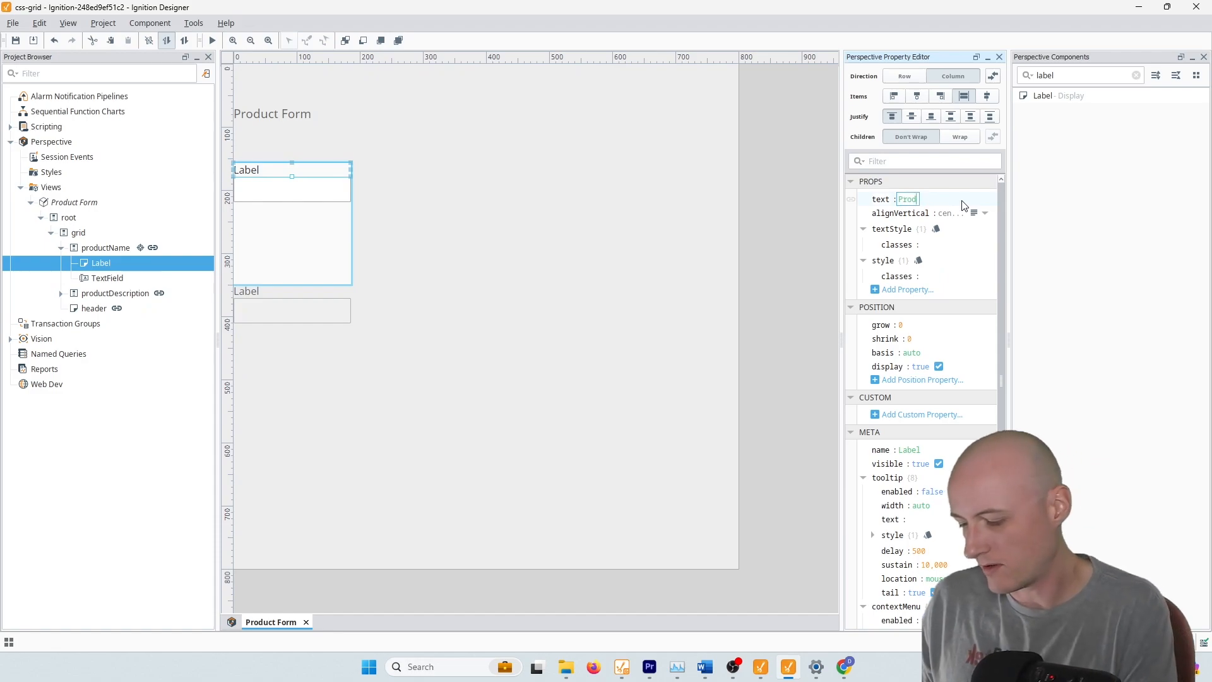
key("Return")
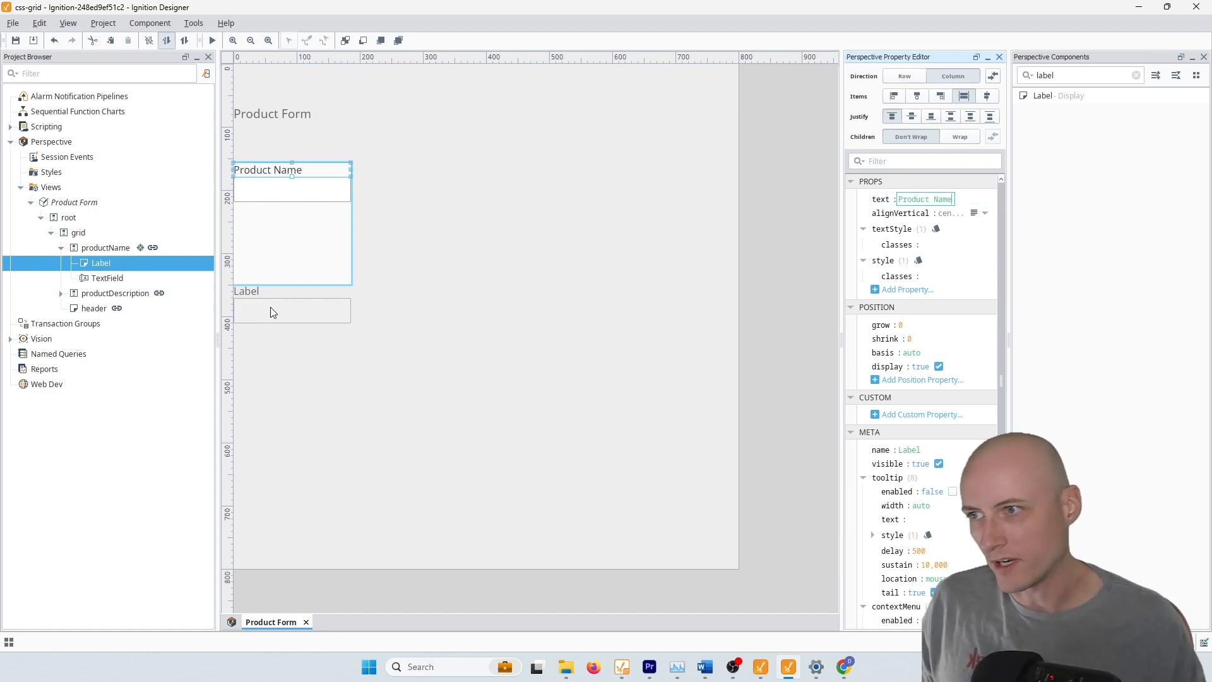
Set the text of the label in the productDescription container to "Description".
double_click(244, 291)
left_click(958, 207)
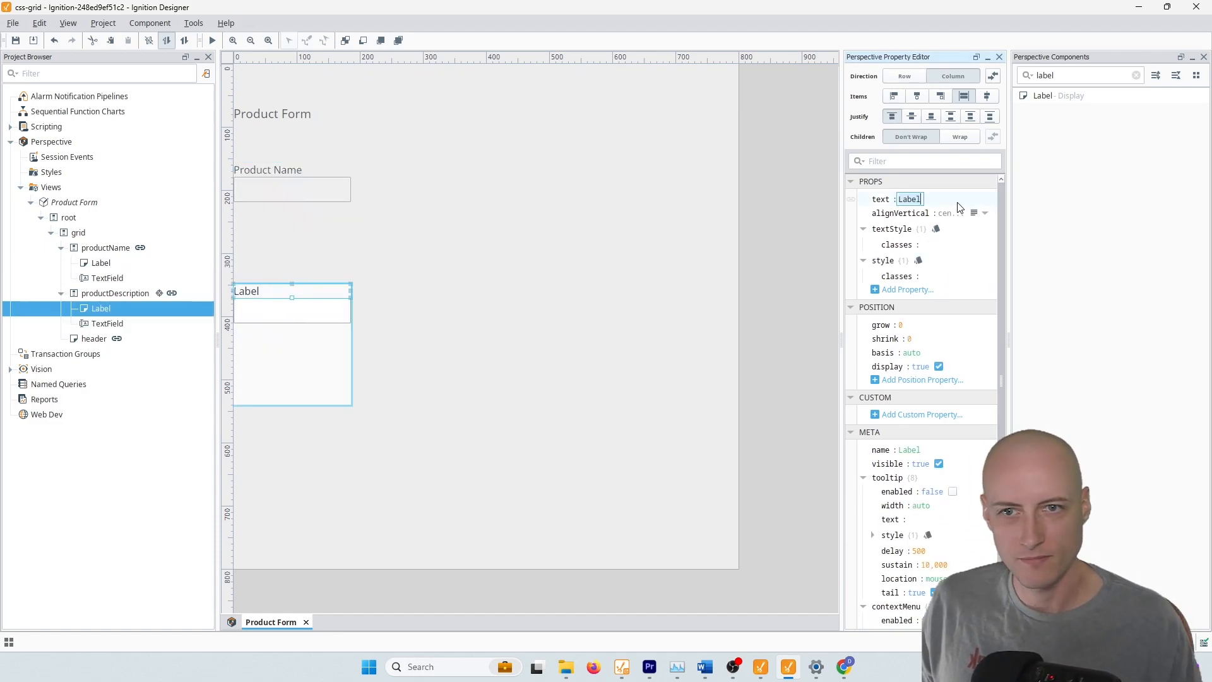
type("Description")
key("Return")
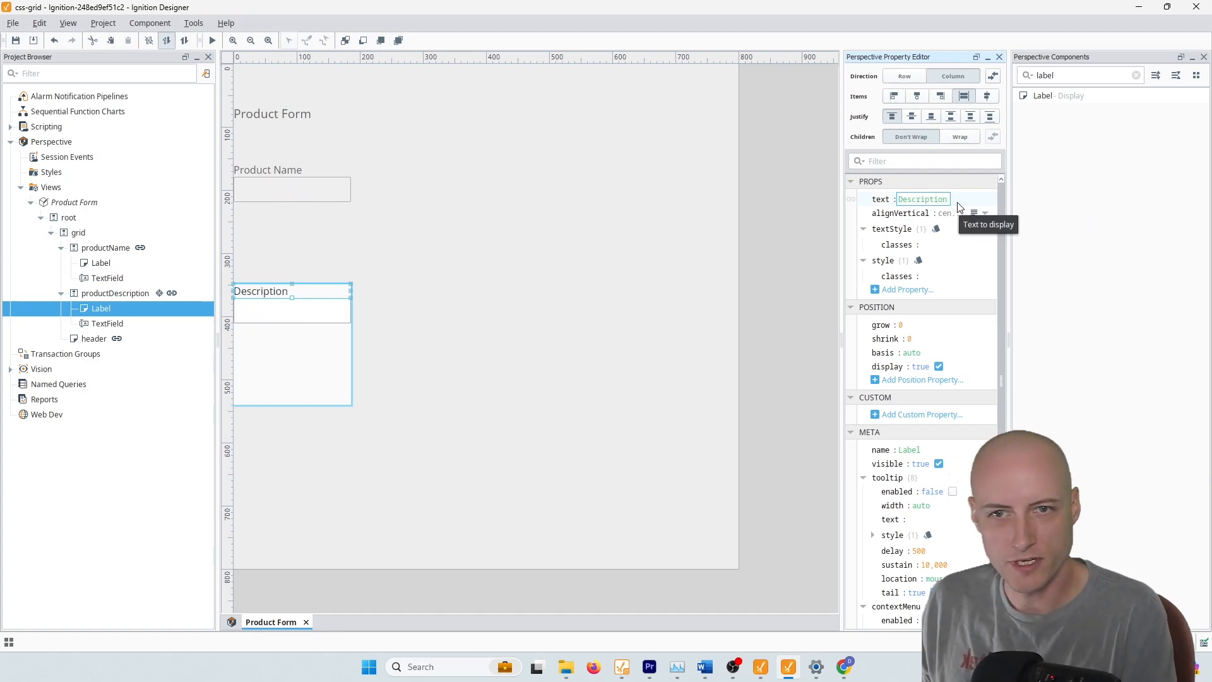
left_click(485, 216)
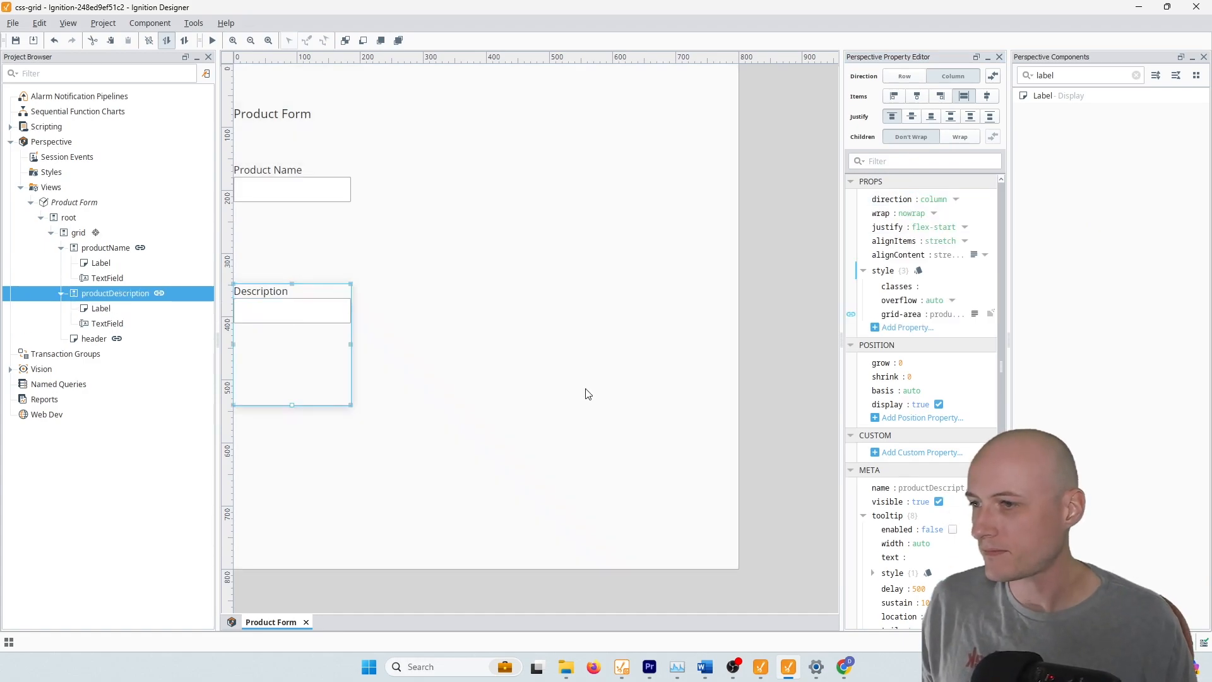
Look at the finished New Product form in Chrome, and return to the grid container in Ignition Designer.
left_click(845, 673)
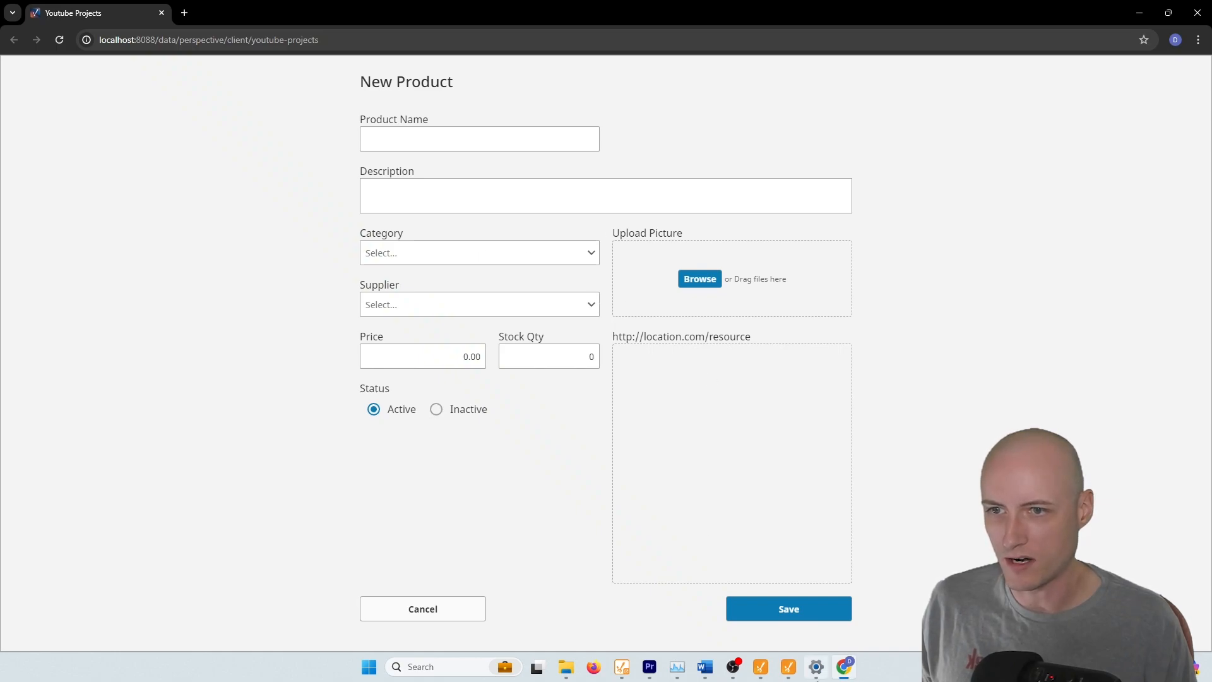
left_click(843, 672)
left_click(584, 325)
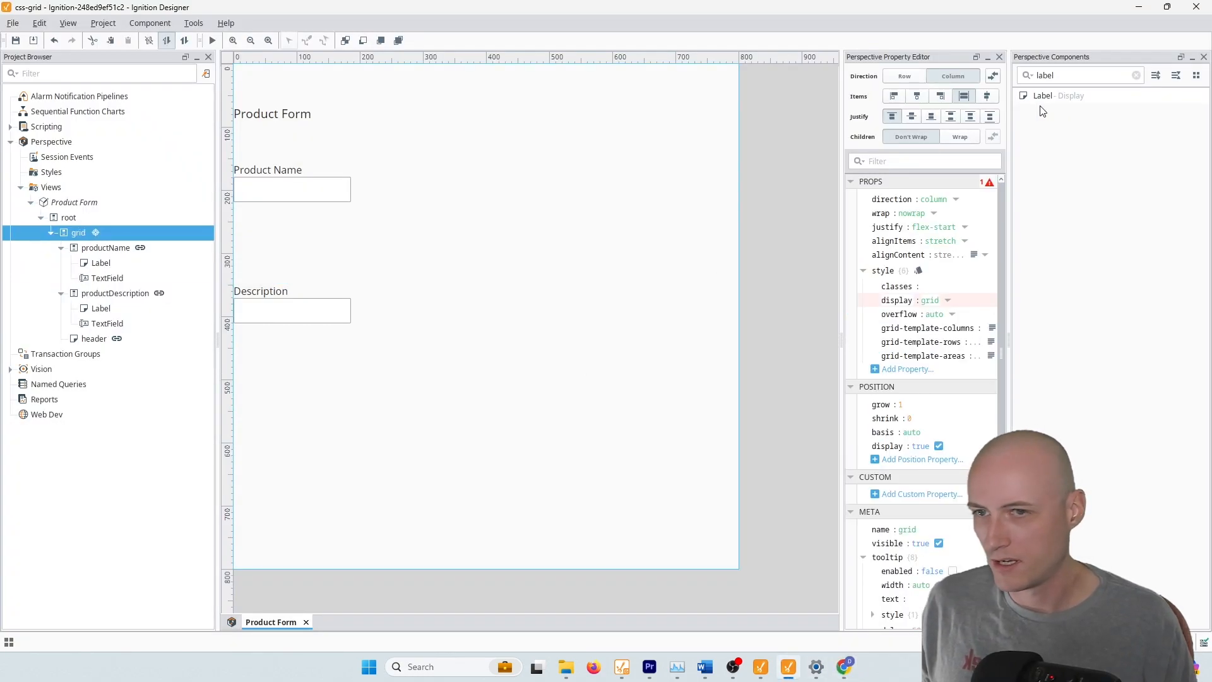
Duplicate the productDescription container within the grid and delete the text field from the copy.
left_click(288, 317)
key("ctrl+d")
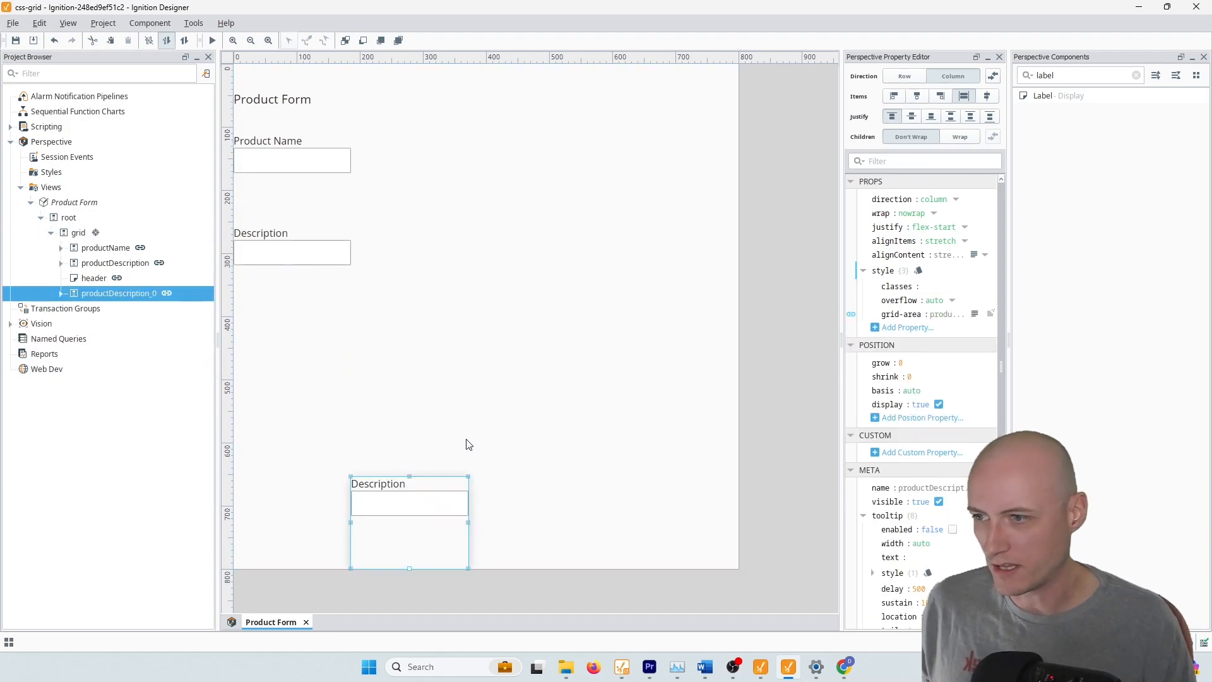
left_click(416, 506)
key("Delete")
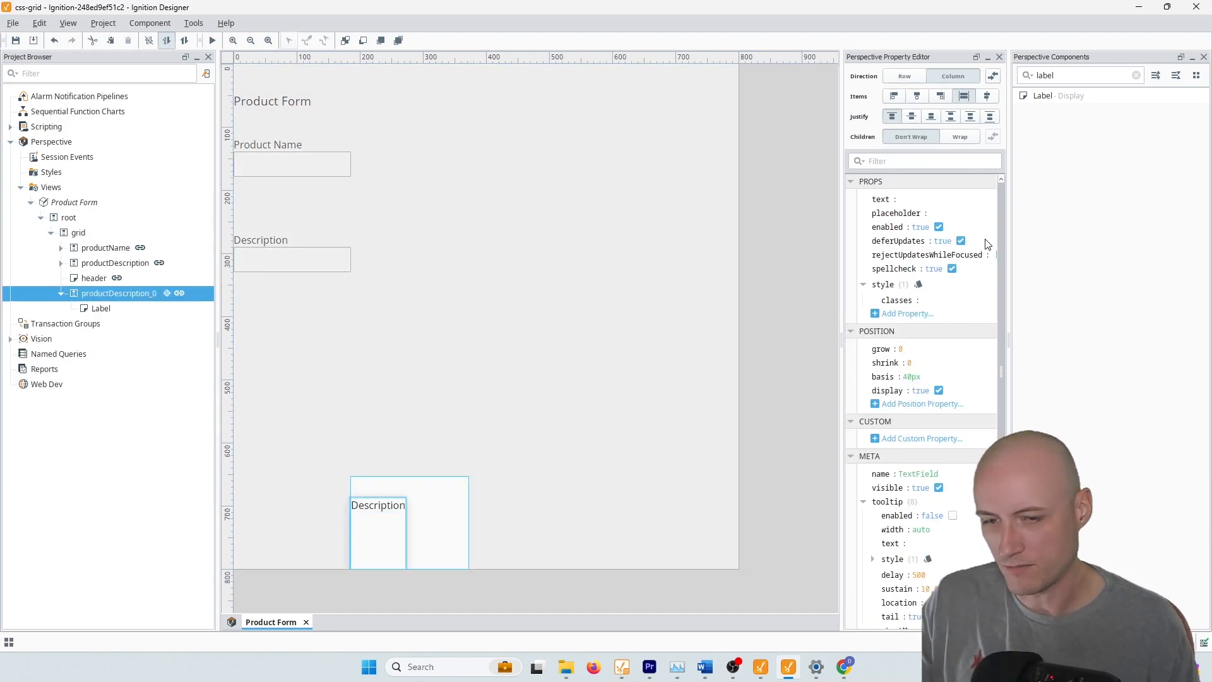
Add a Dropdown component below the label in the duplicated description container.
key("ctrl+a")
type("drop")
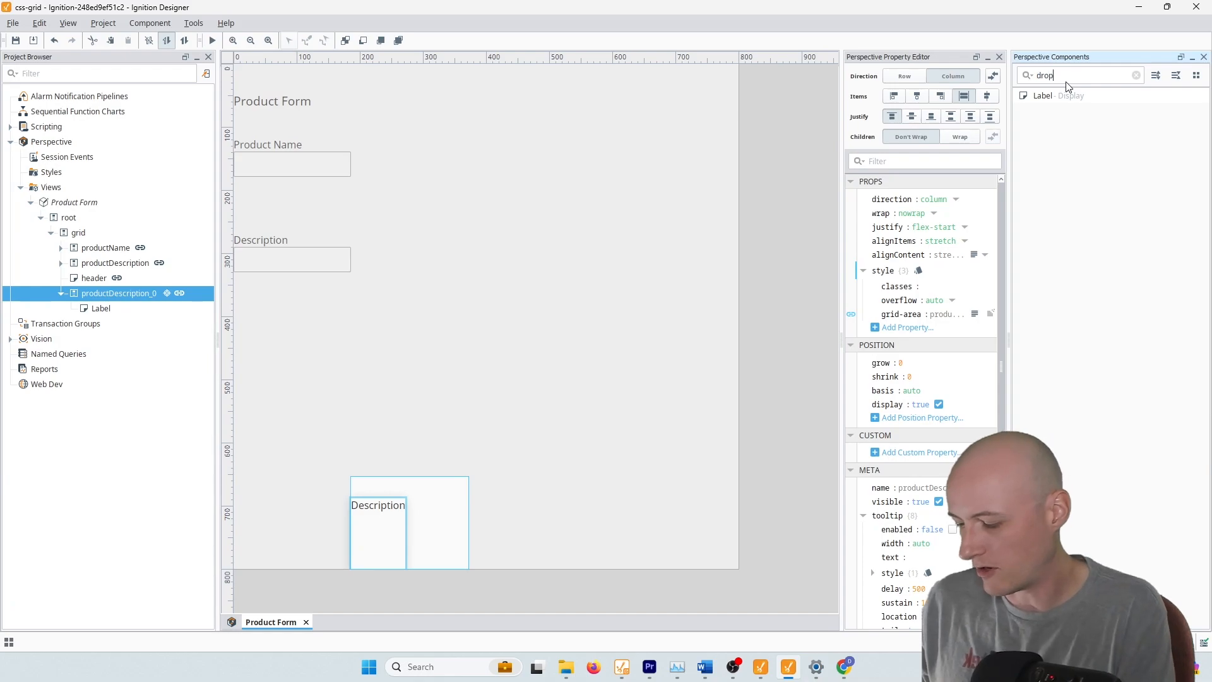
left_click_drag(1051, 95, 425, 499)
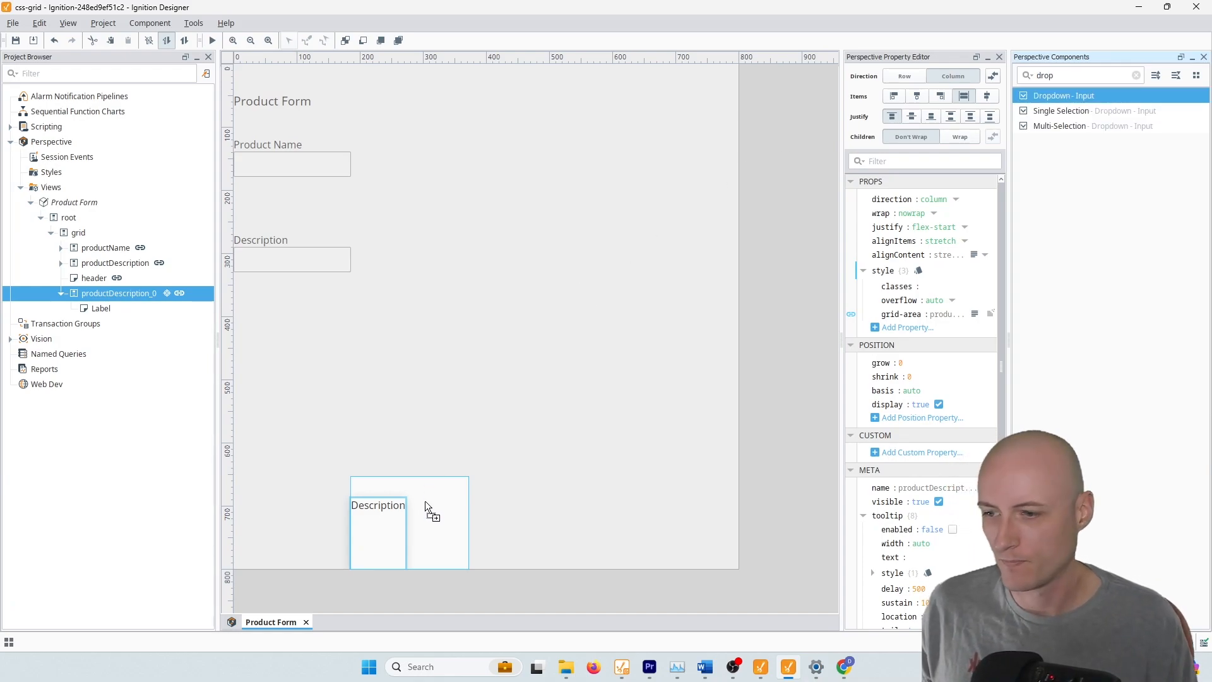
left_click_drag(387, 537, 422, 534)
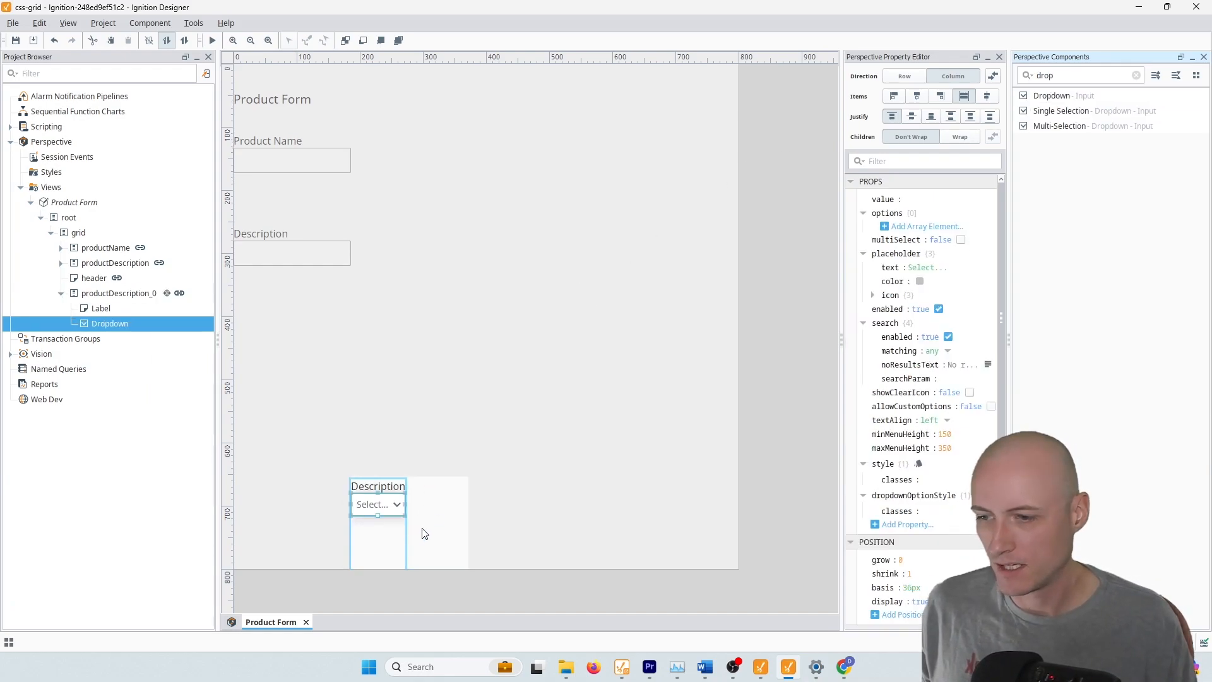
Rename the duplicated container holding the dropdown as category.
left_click(95, 294)
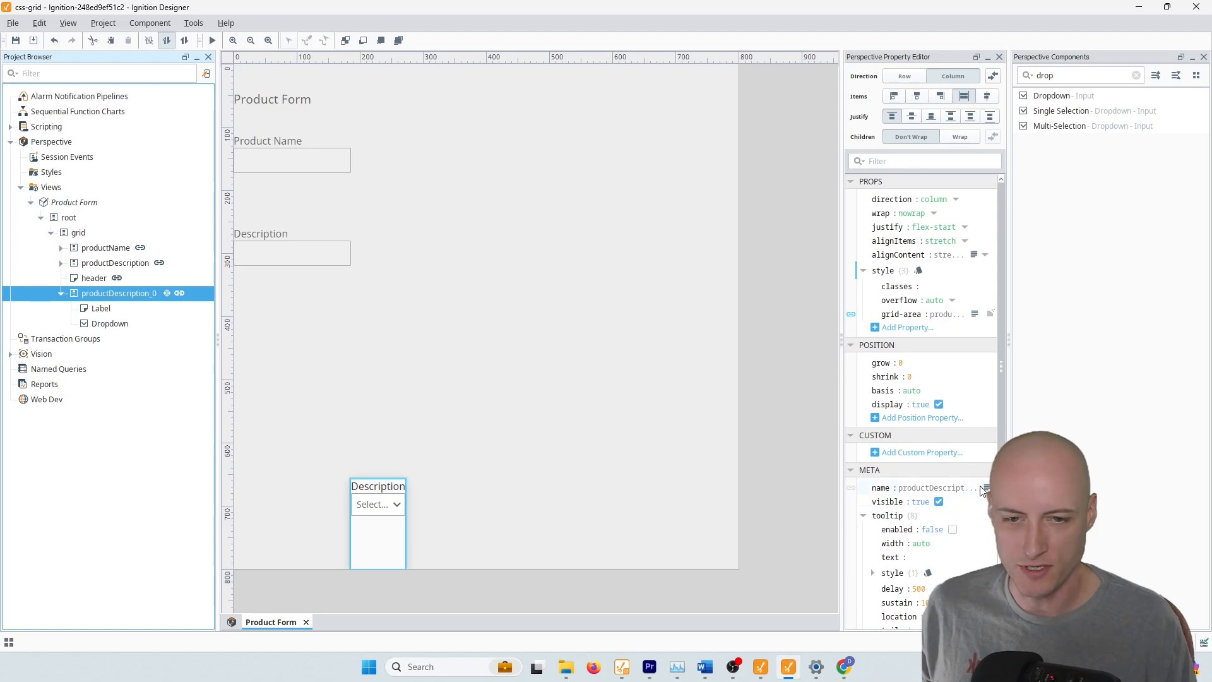
left_click(984, 488)
key("ctrl+a")
type("c")
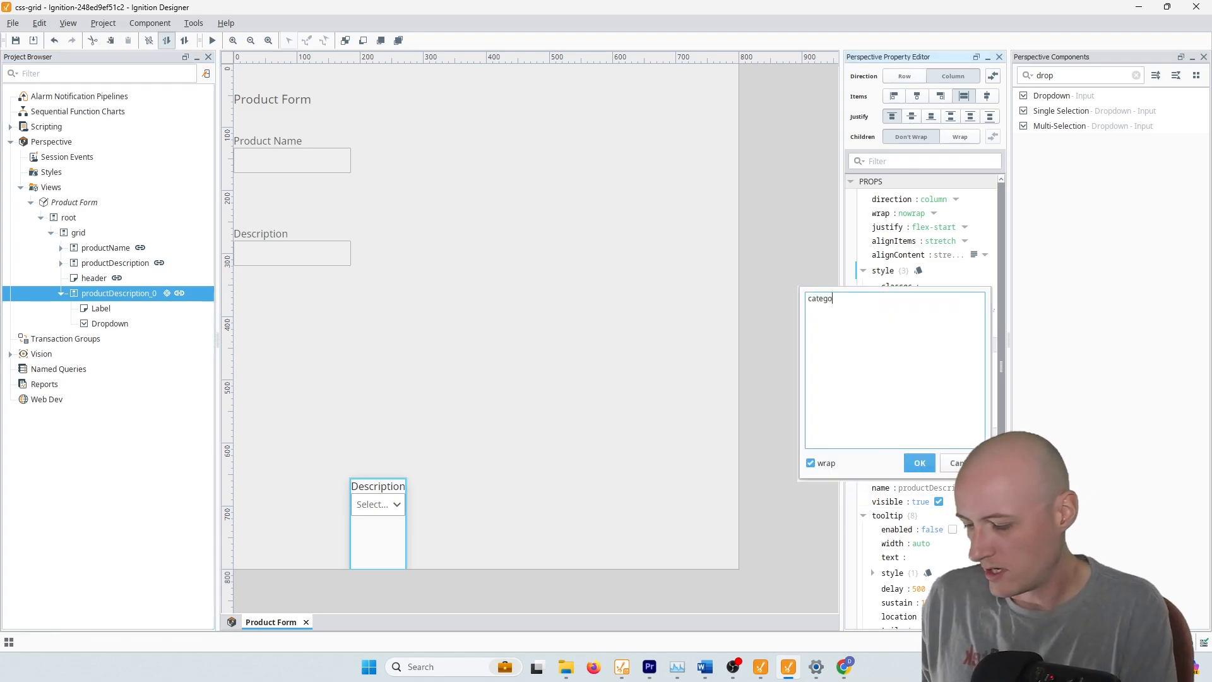
left_click(919, 463)
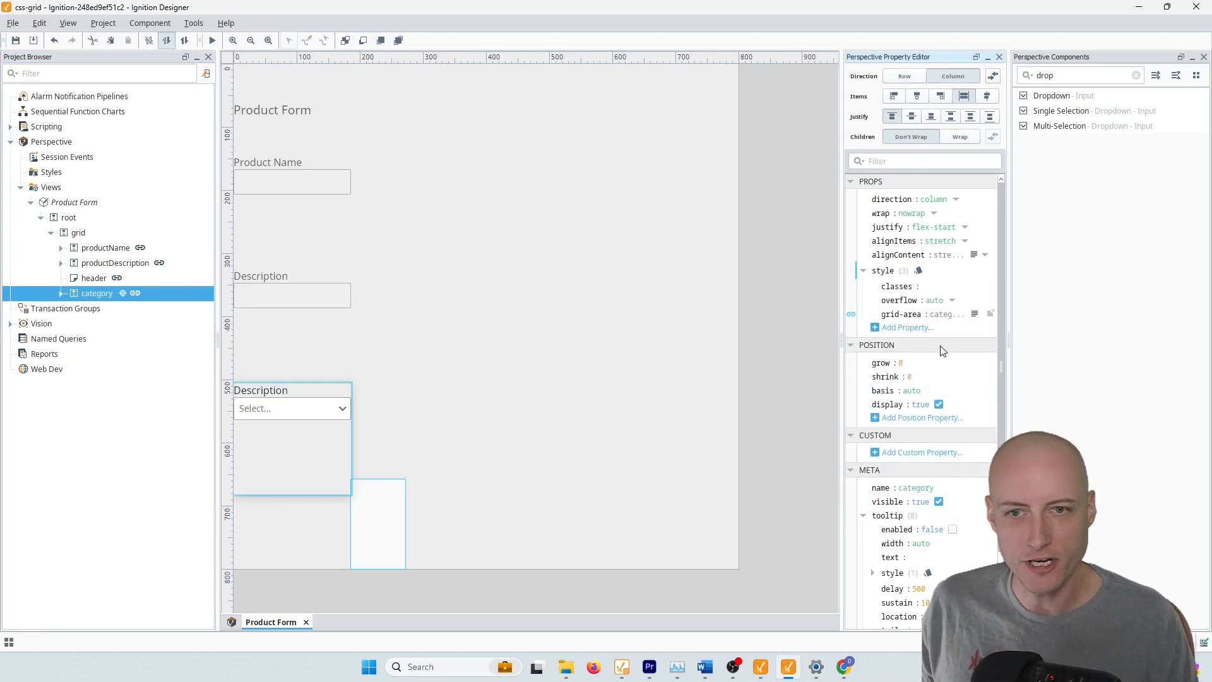
Set the text of the label in the category container to "Category".
left_click(272, 401)
double_click(934, 199)
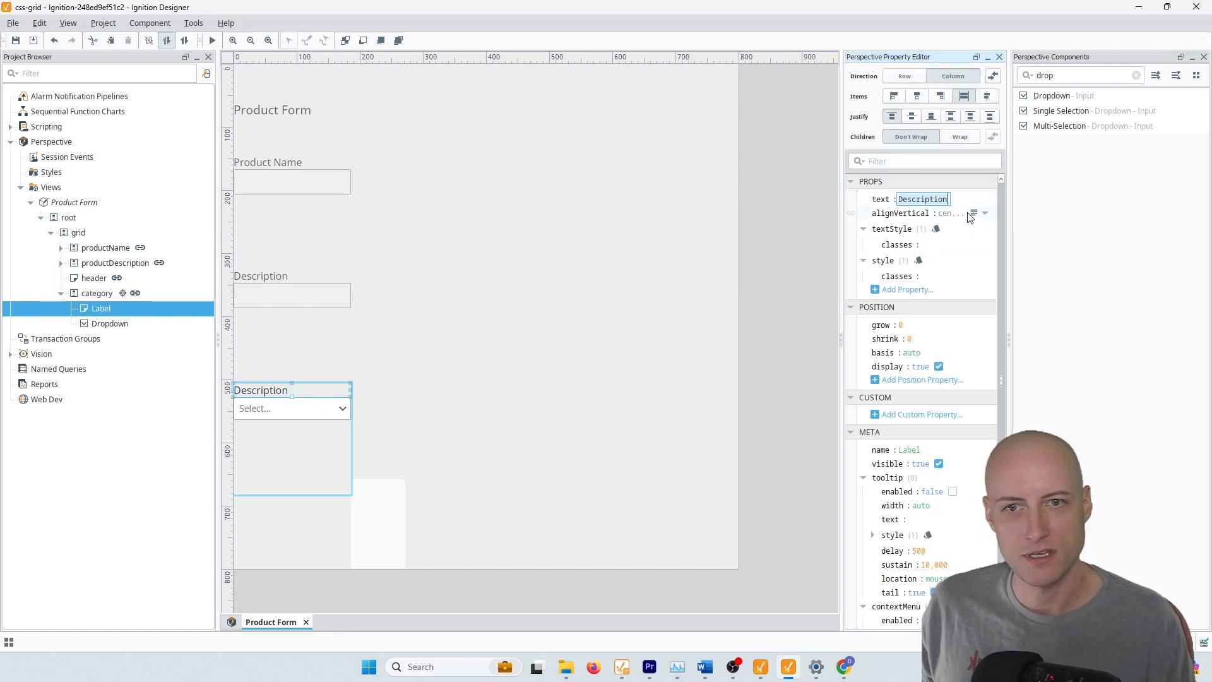
type("Category")
key("Return")
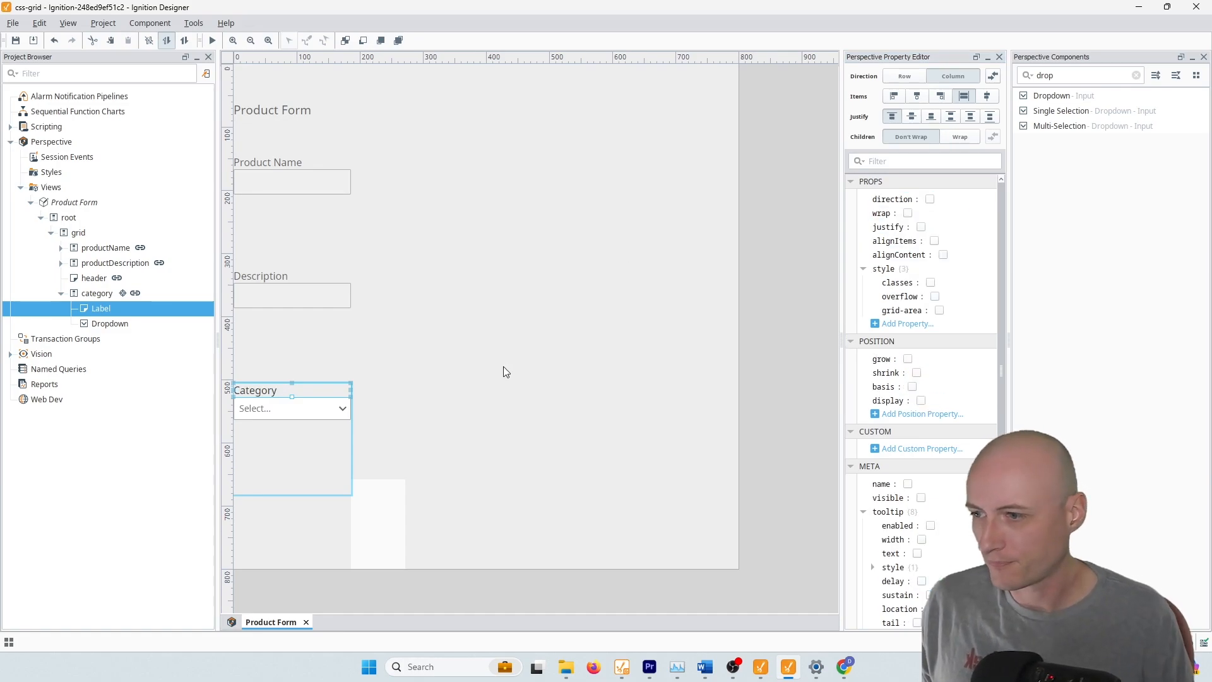
Duplicate the category container within the grid and delete the dropdown from the copy.
left_click(332, 464)
key("ctrl+d")
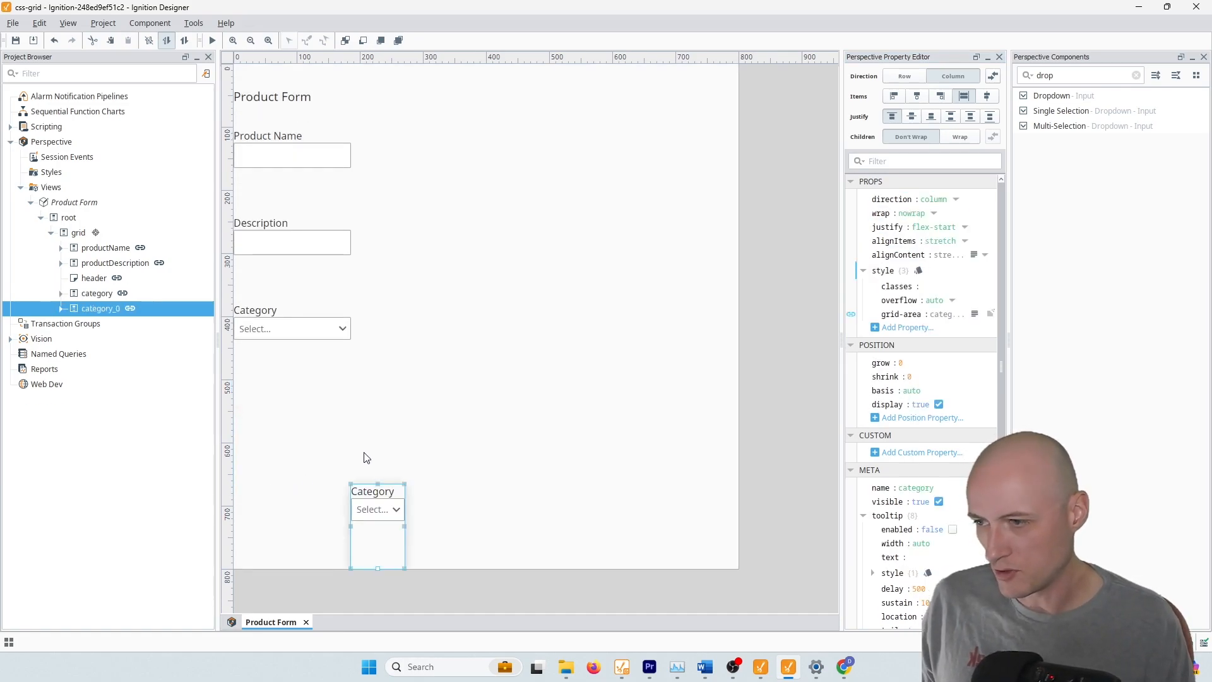
double_click(393, 516)
key("Delete")
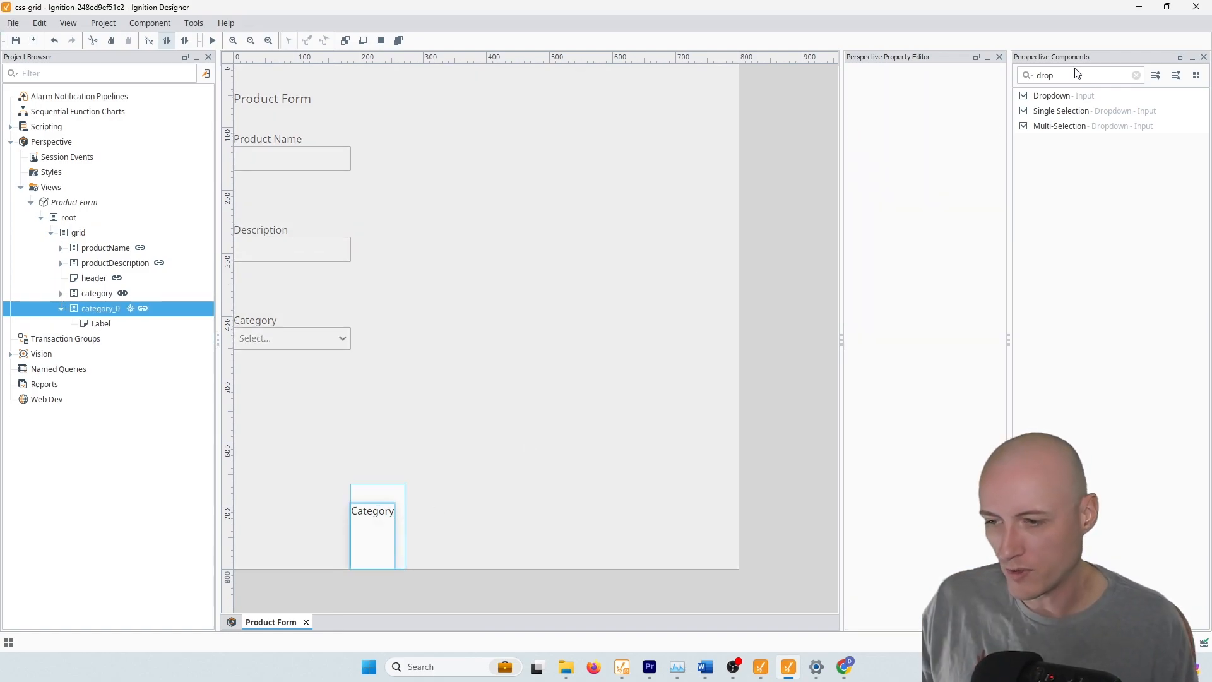
Add a File Upload component below the label in the duplicated category container.
double_click(1066, 76)
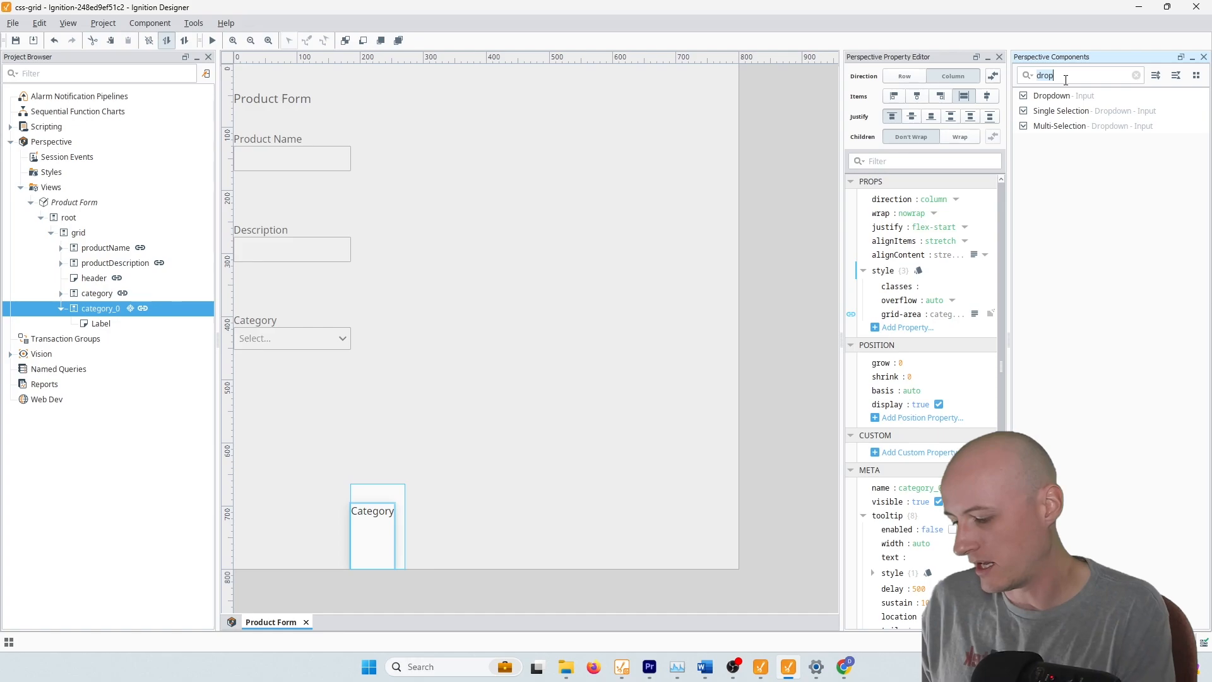
type("up")
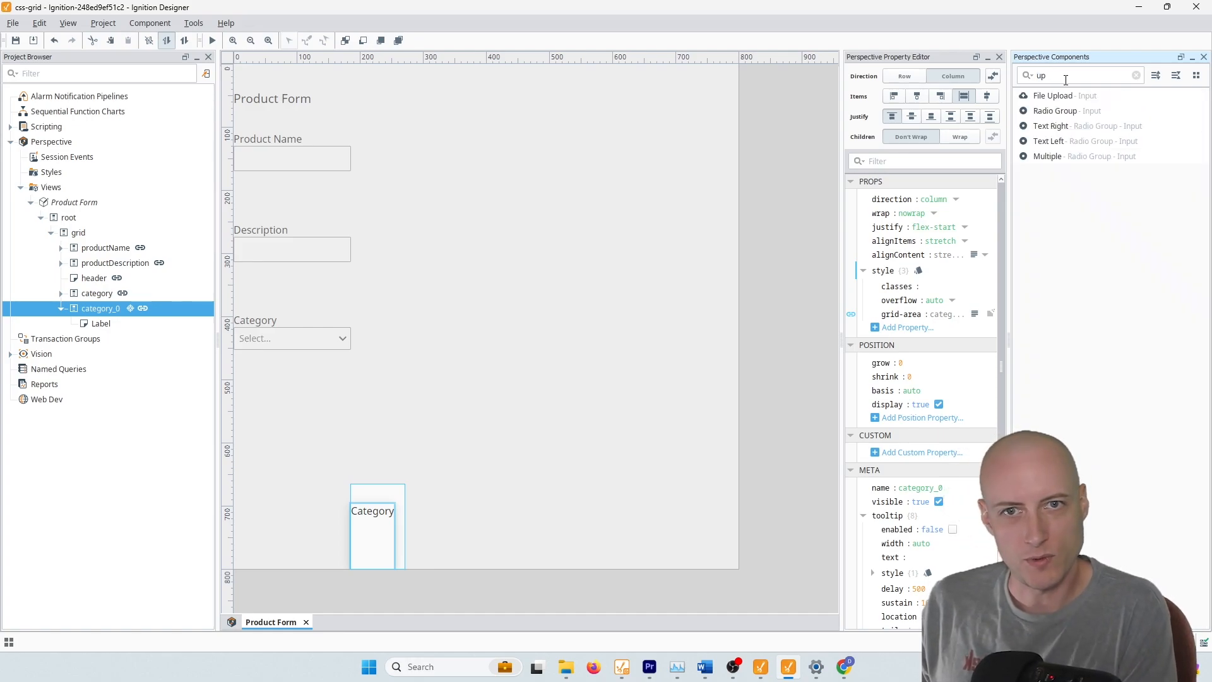
left_click_drag(1079, 97, 394, 530)
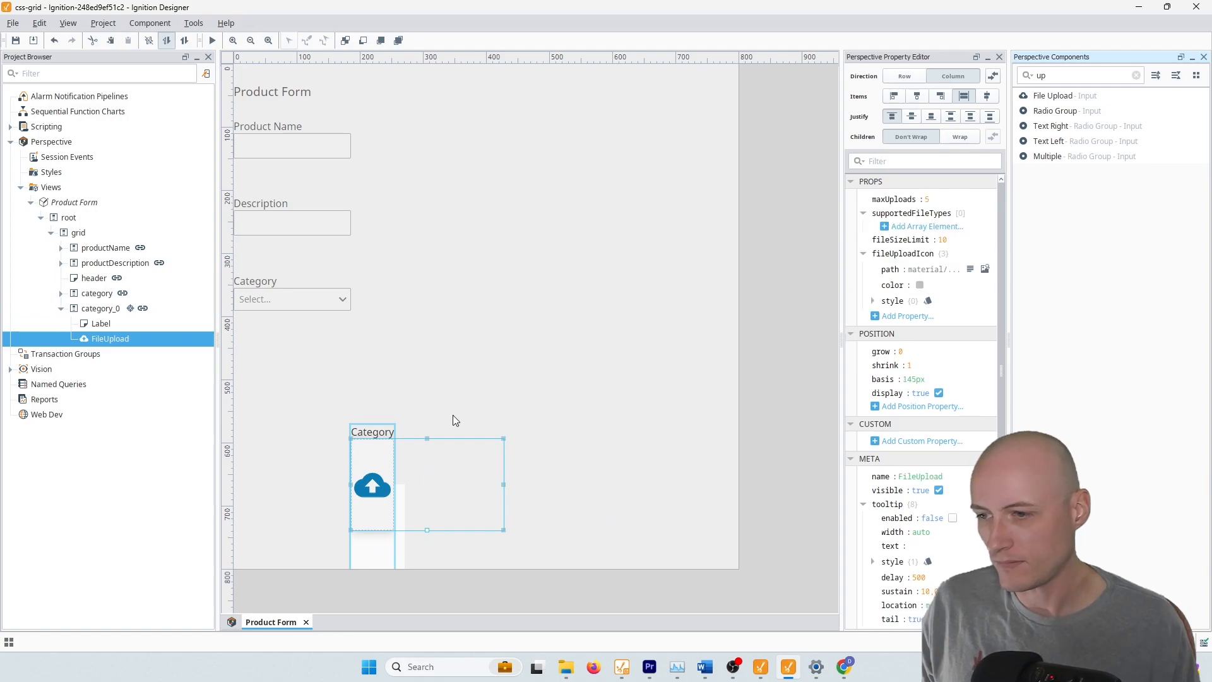
Set the text of the label above the file upload component to "Upload Picture".
left_click(376, 432)
left_click(957, 202)
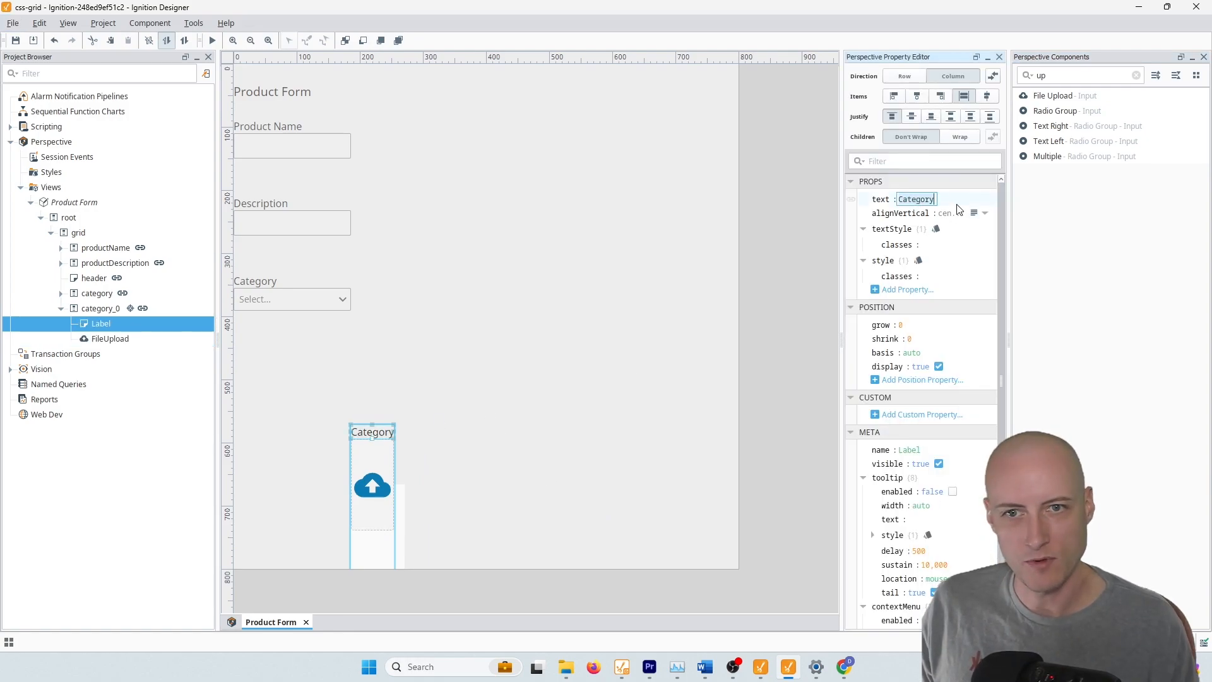
type("Upl")
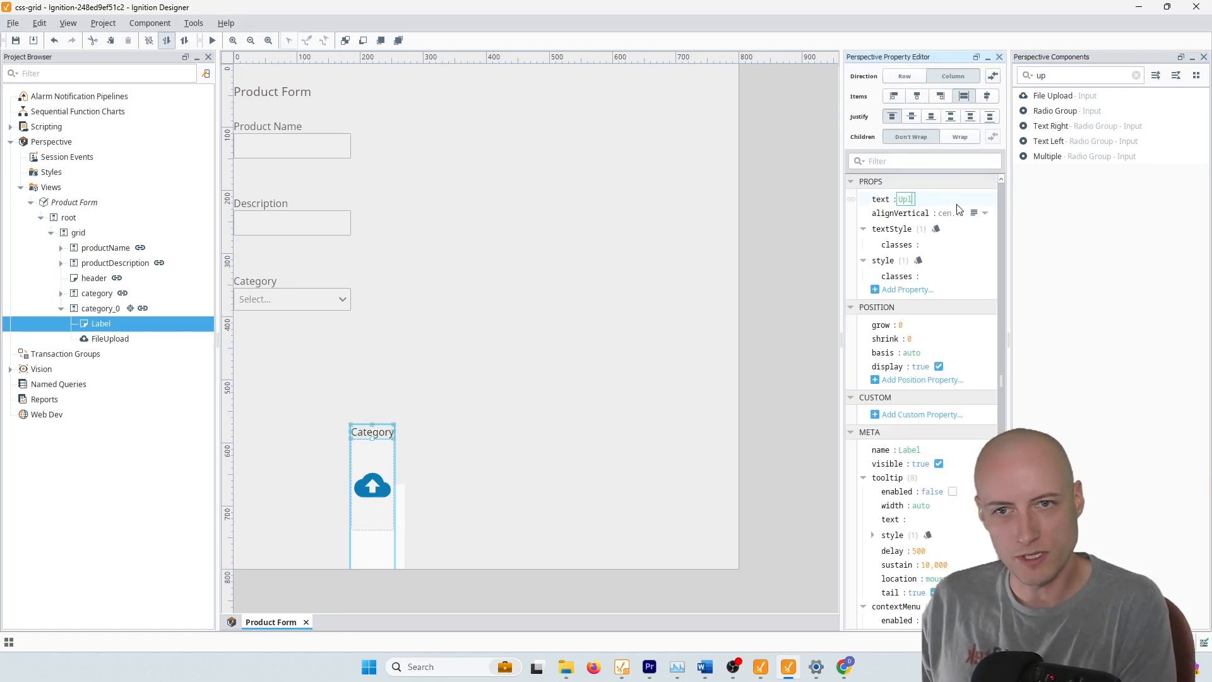
type("ture")
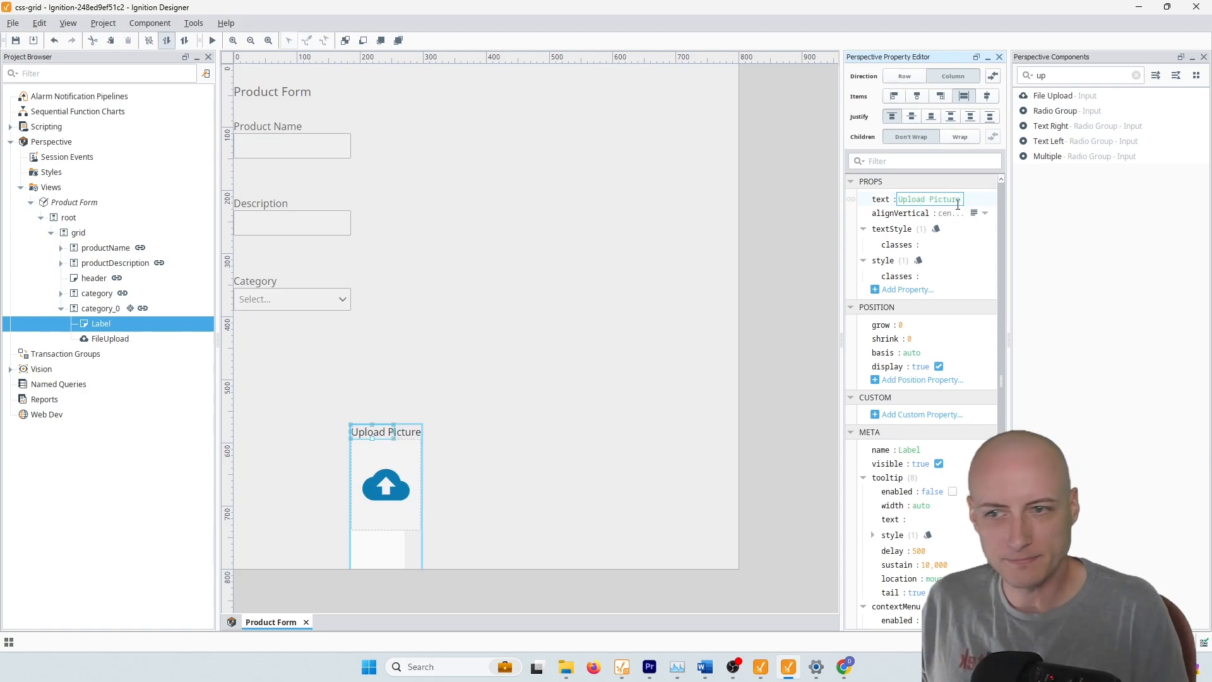
Rename the container holding the file upload component as uploadPicture.
left_click(99, 308)
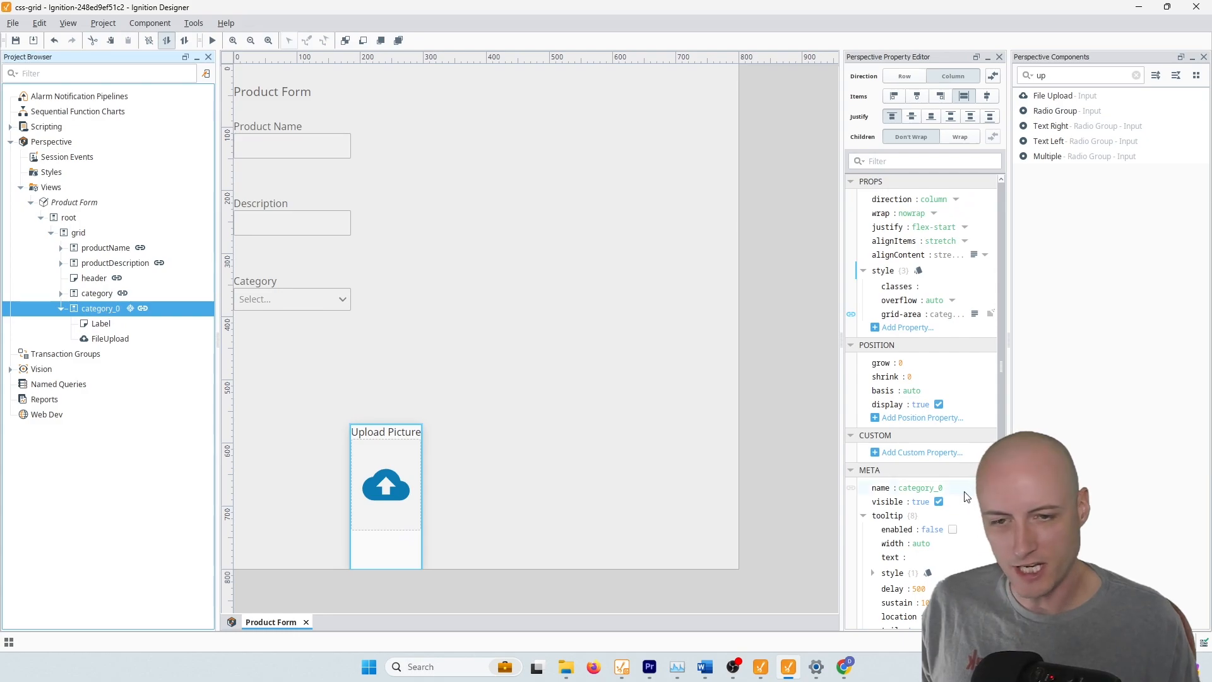
left_click(920, 488)
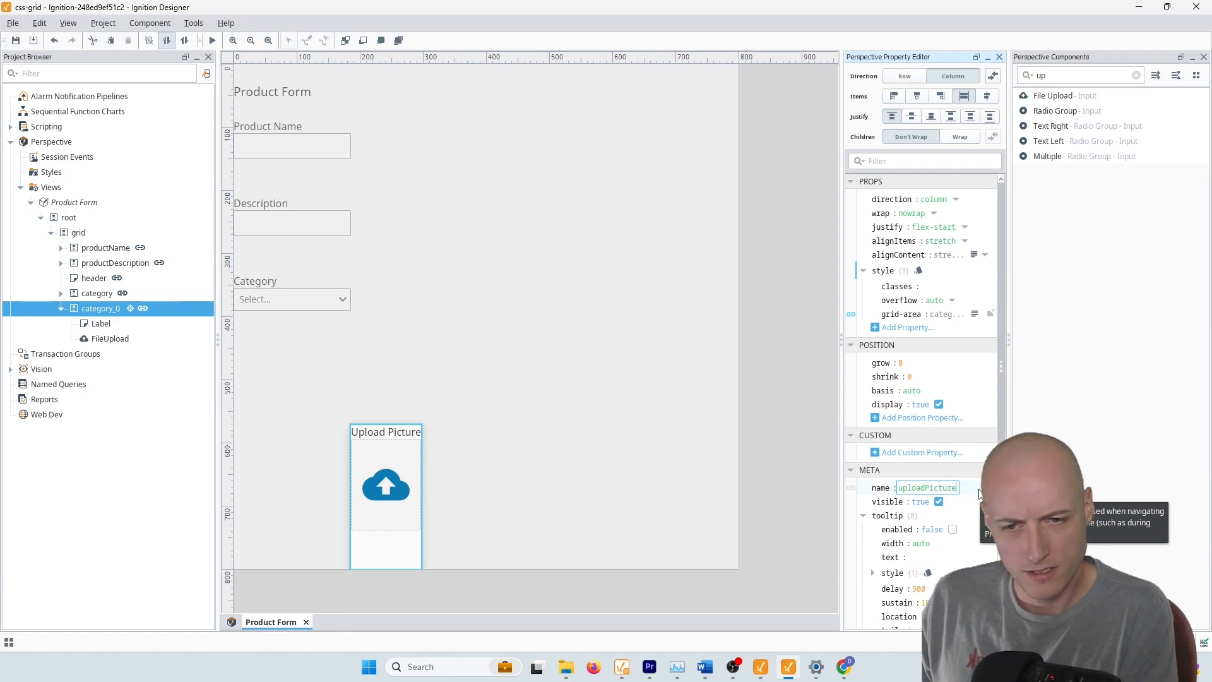
type("uploadPicture")
key("Return")
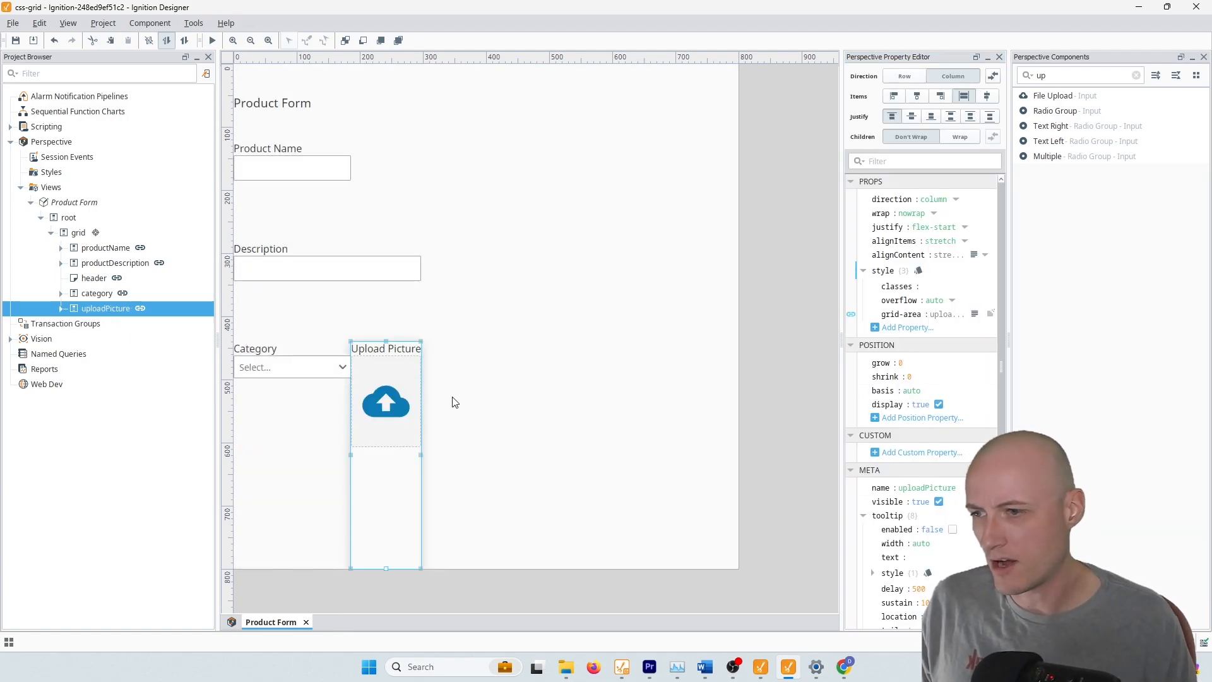
Review the area names defined in the grid container's grid-template-areas style property.
left_click(536, 399)
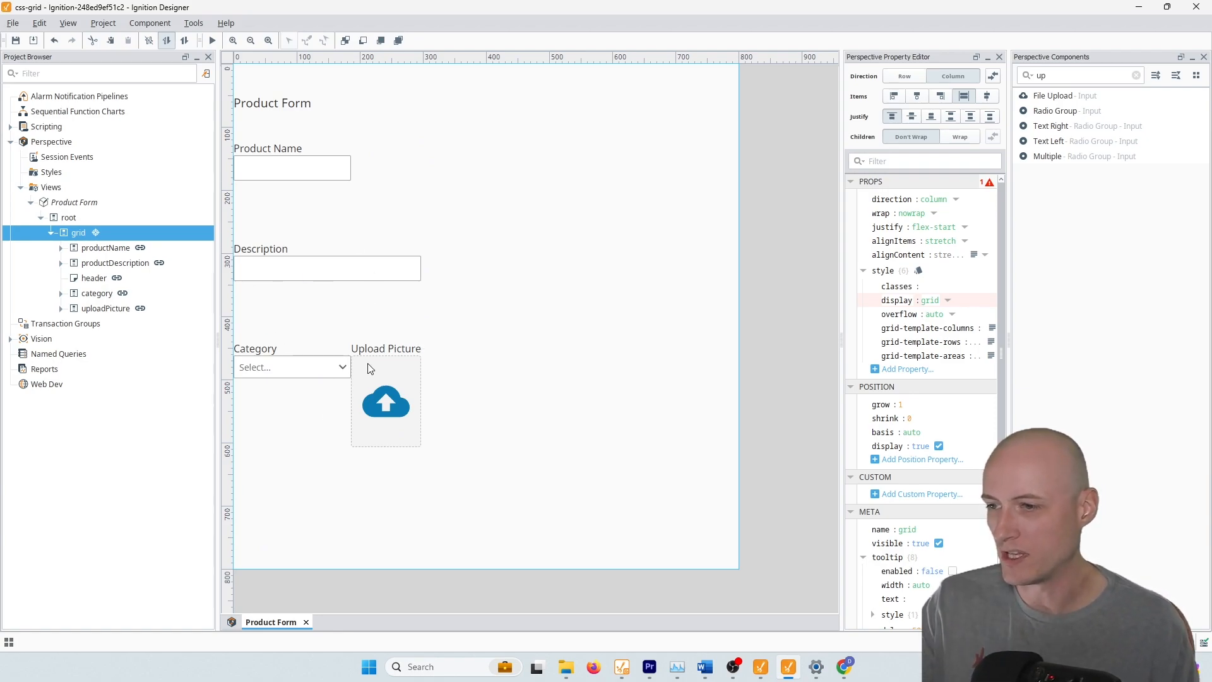
left_click(990, 356)
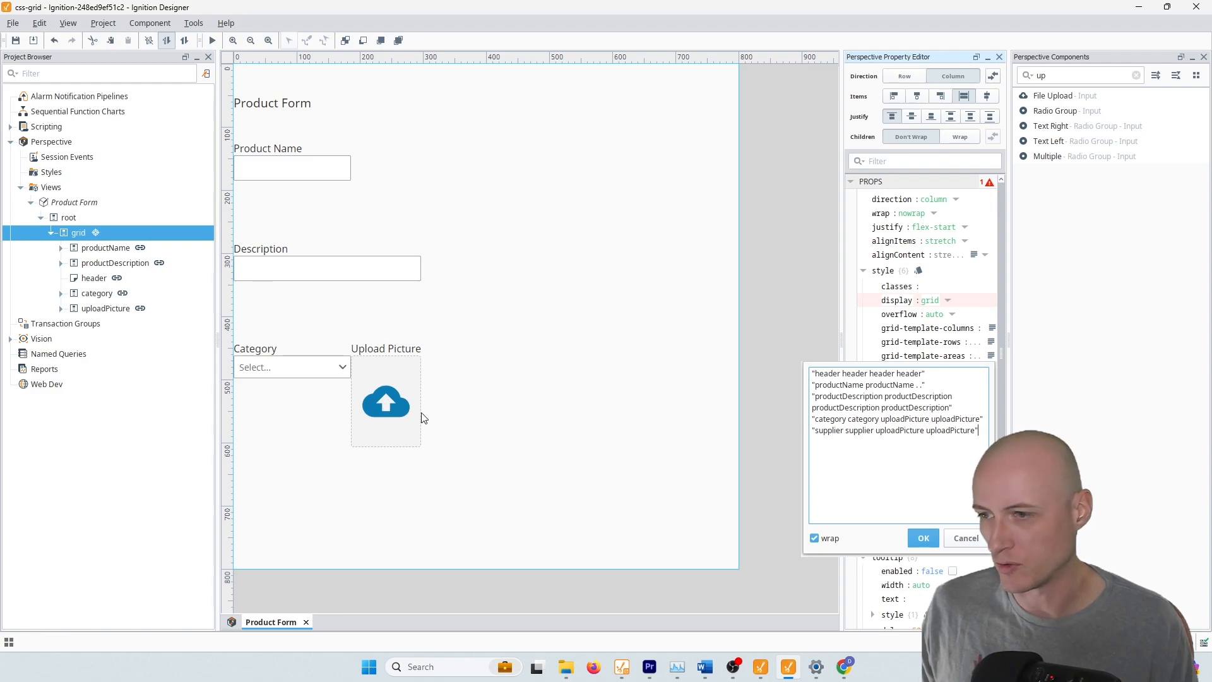
left_click(934, 538)
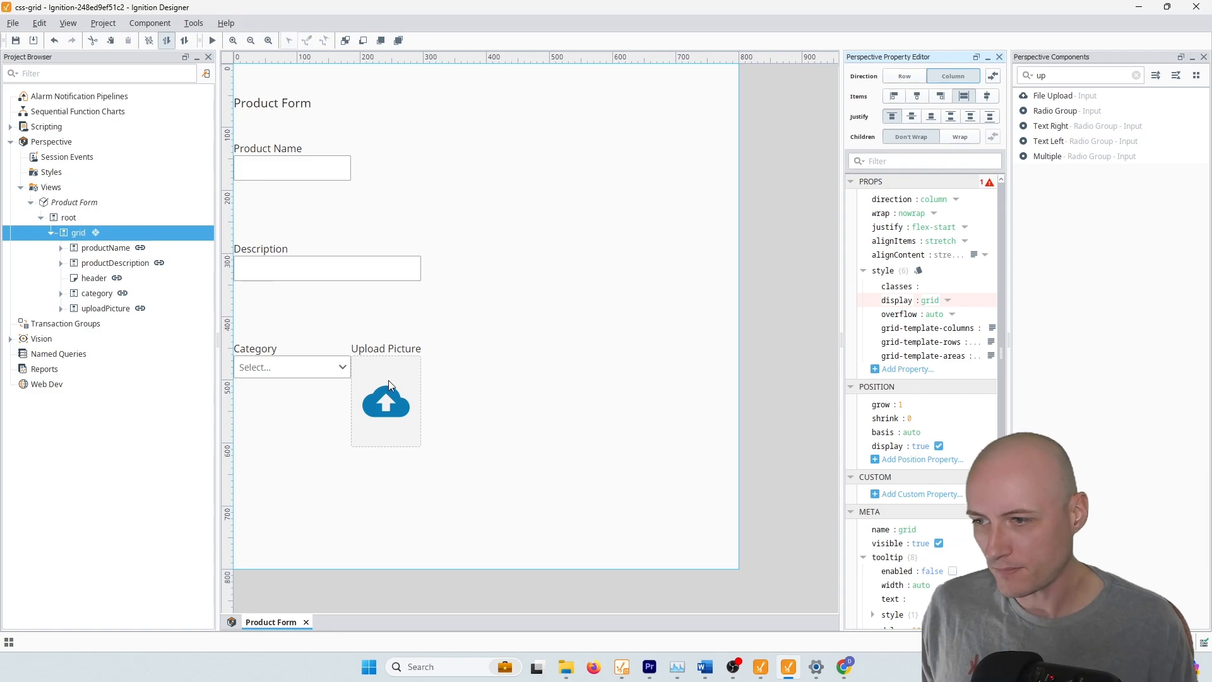
Duplicate the category container within the grid and rename the copy as supplier.
left_click(270, 365)
key("ctrl+d")
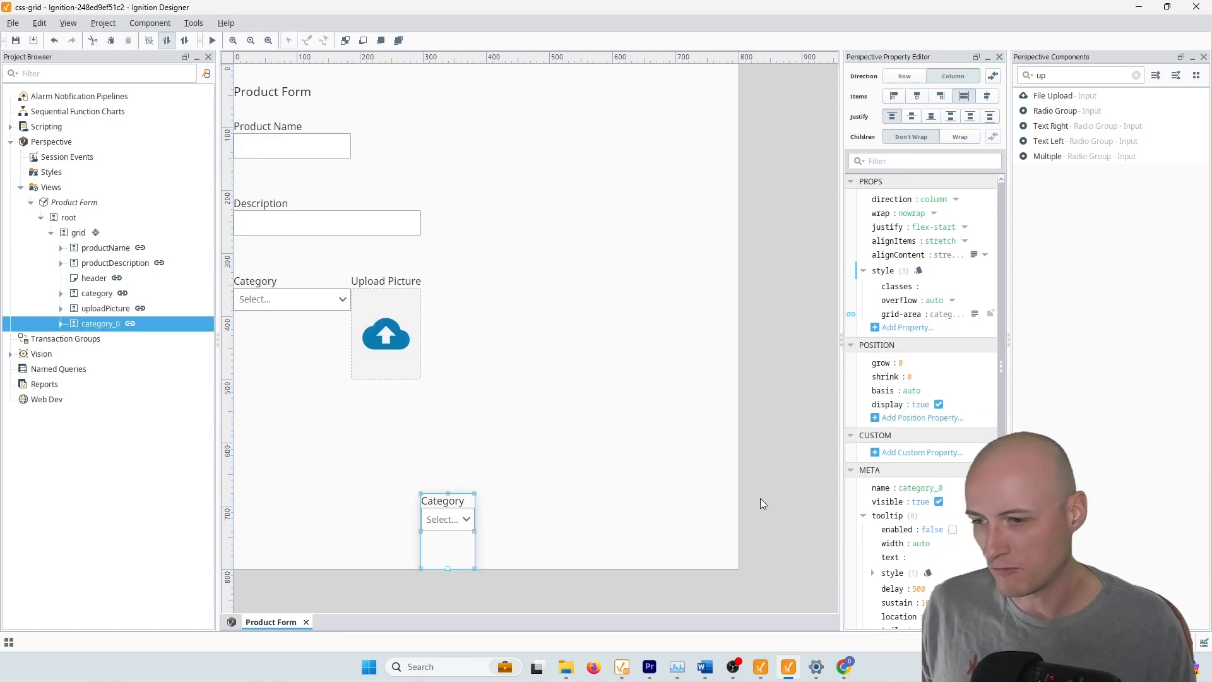
double_click(915, 487)
type("supplier")
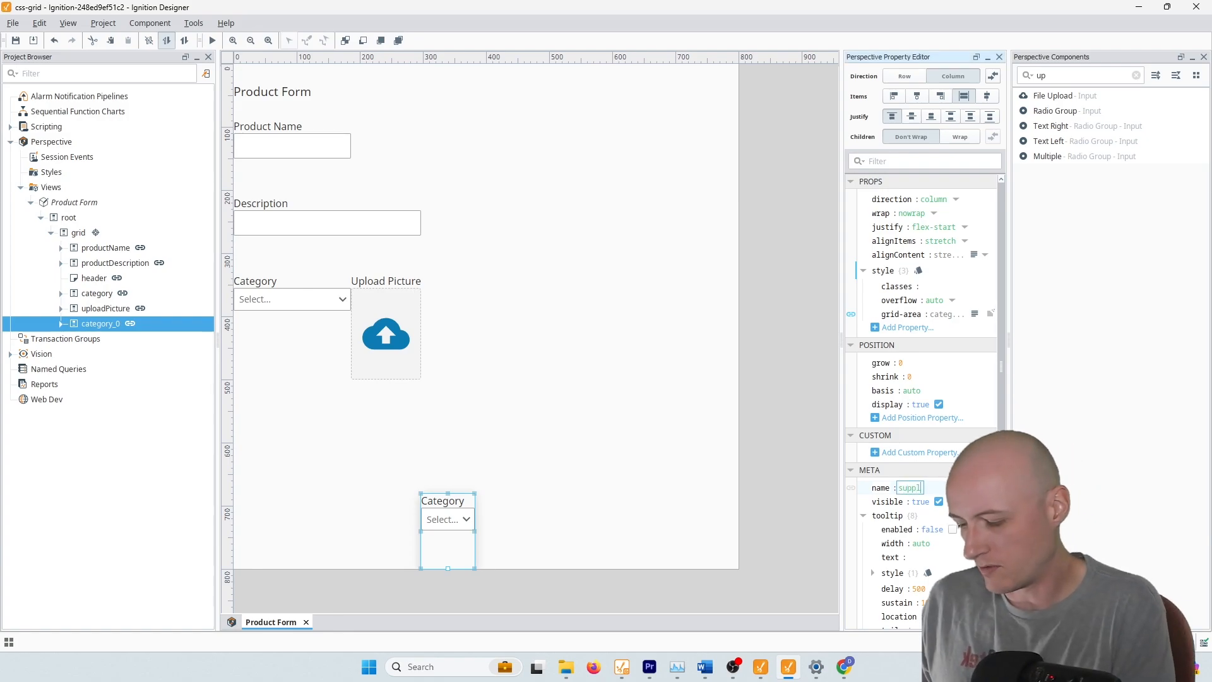
key("Return")
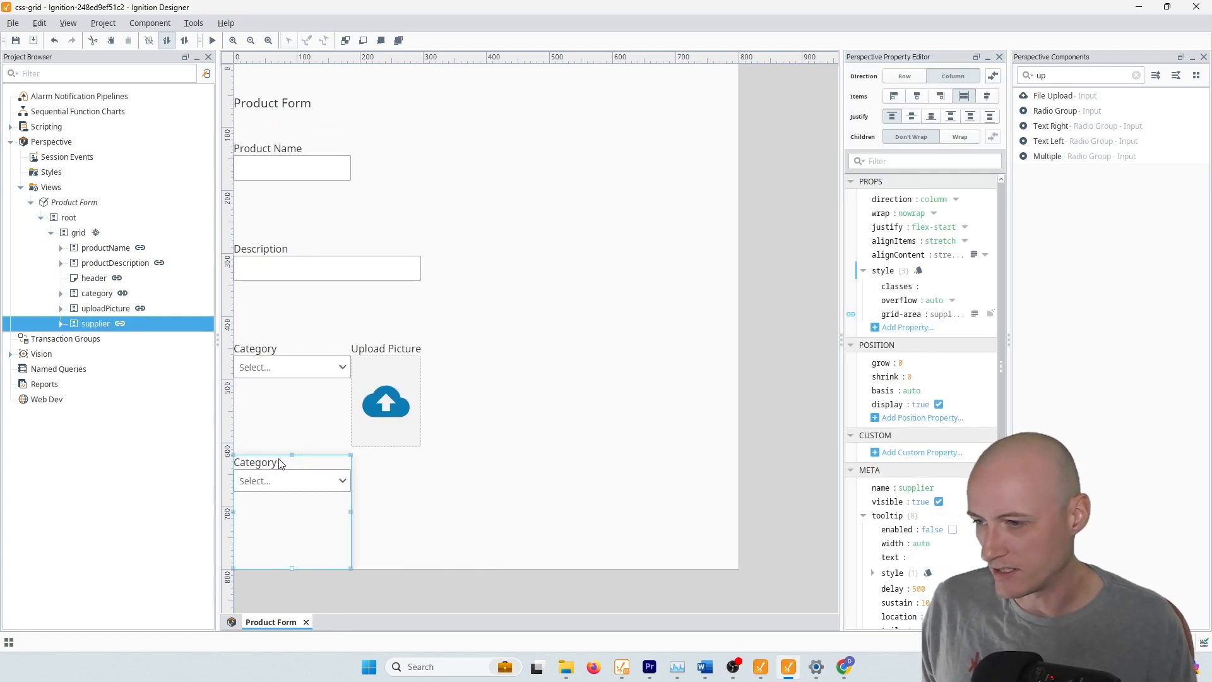
Set the text of the label in the supplier container to "Supplier".
double_click(260, 456)
double_click(982, 199)
type("Supplier")
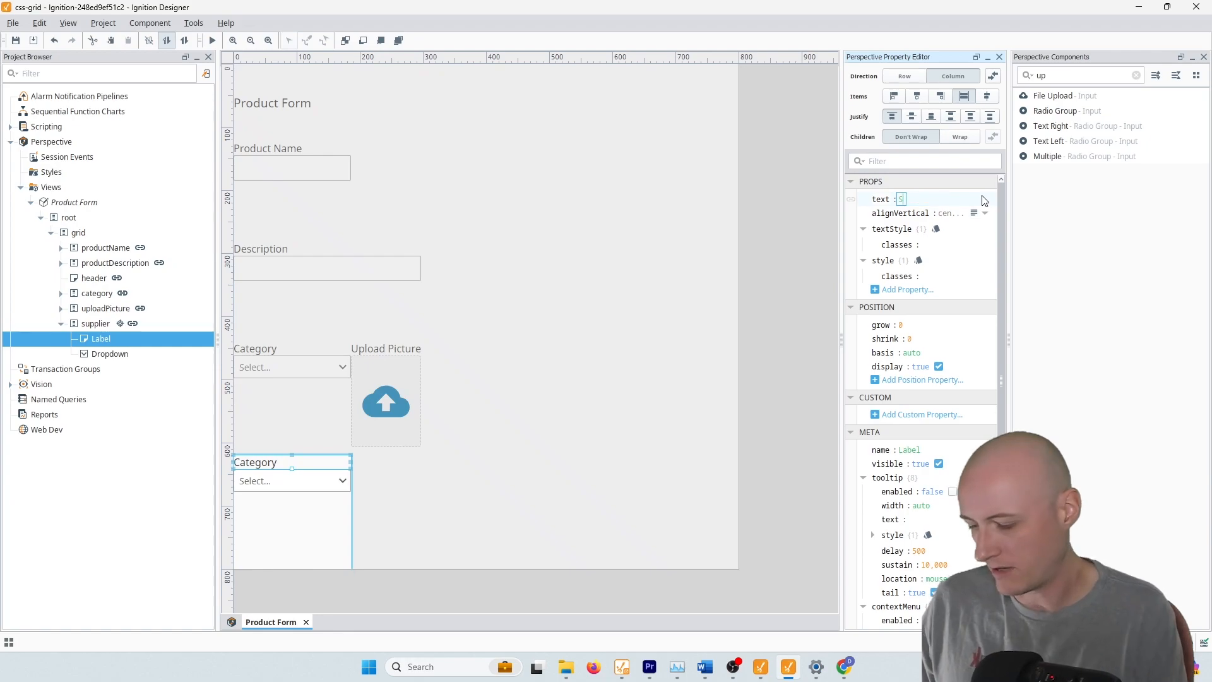
key("Return")
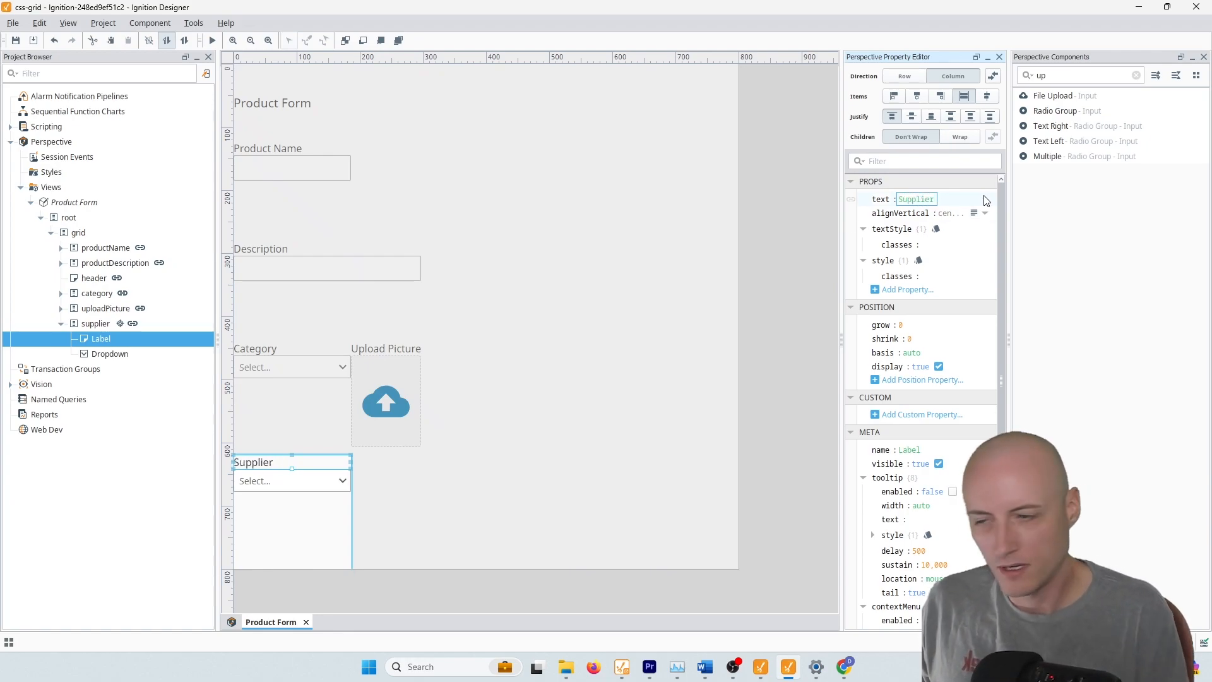
Set the file upload component's position to grow 1, shrink 0 and basis auto within the uploadPicture container.
double_click(457, 452)
double_click(401, 409)
key("alt")
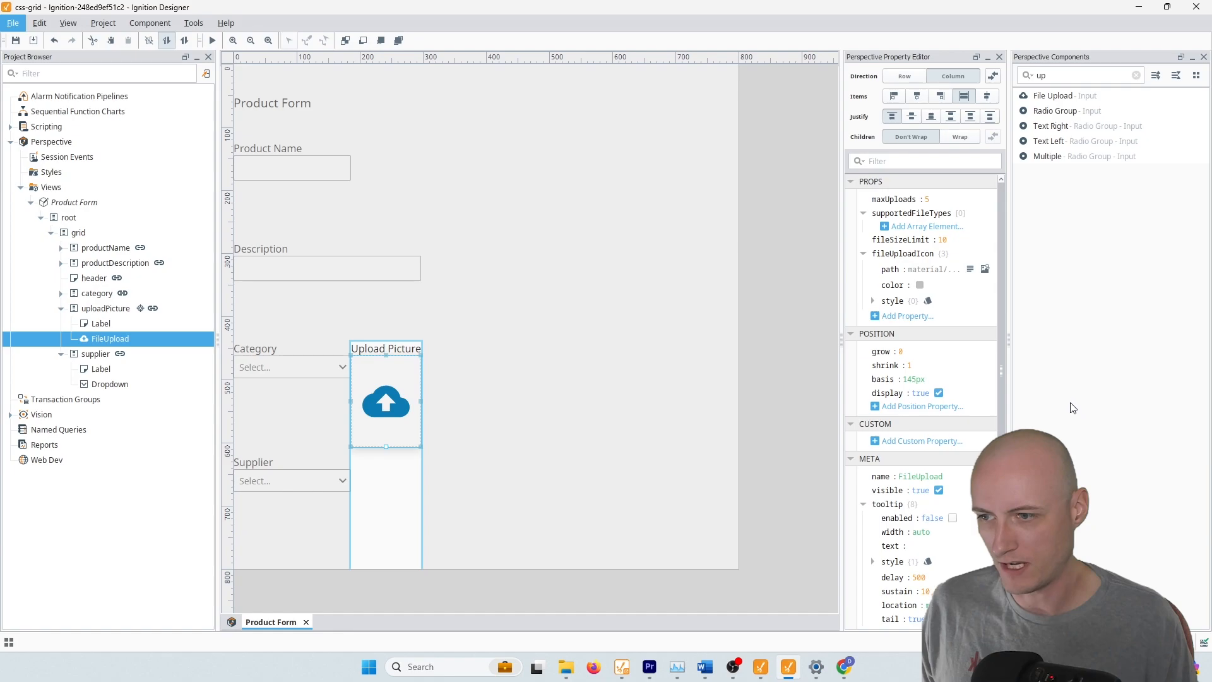
left_click(942, 352)
type("1")
left_click(954, 378)
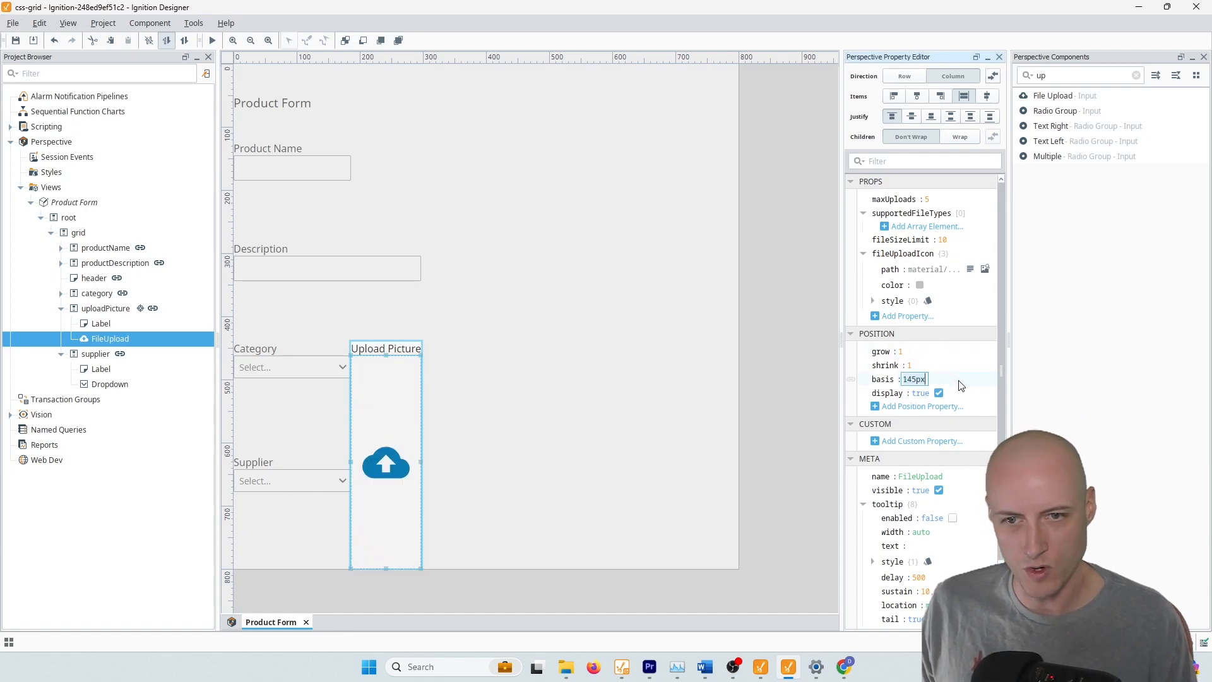
type("auto")
key("Return")
key("shift+Tab")
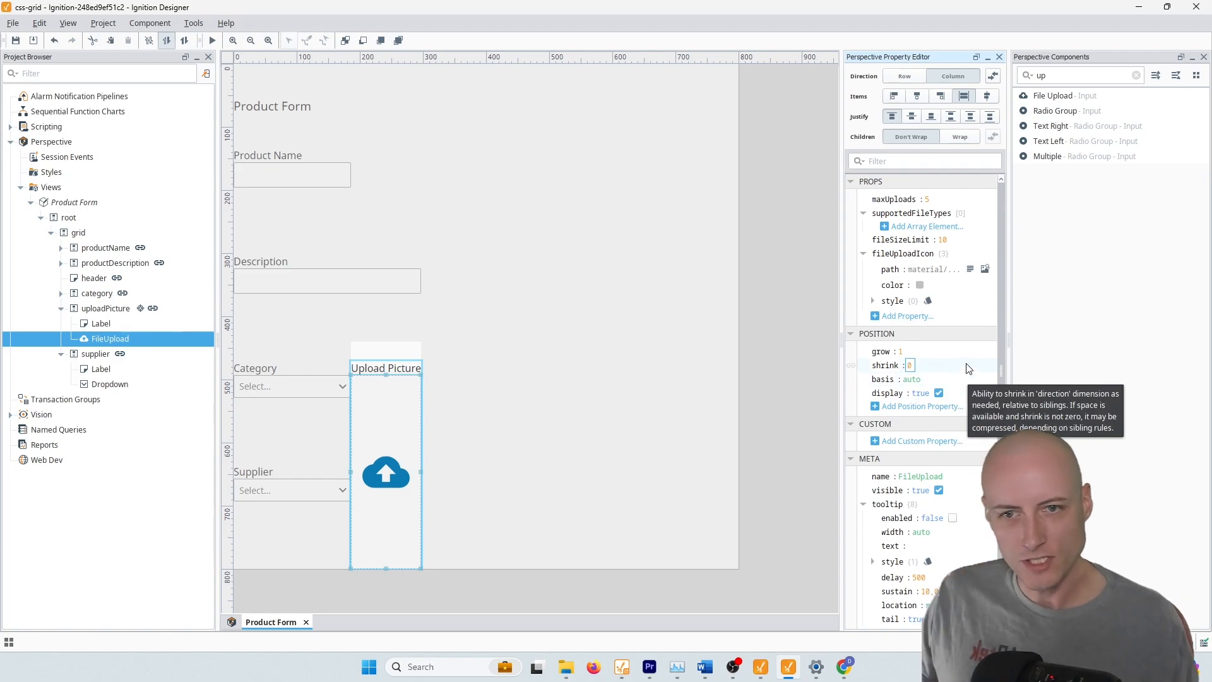
Redefine the grid's template areas, using description for the third row and adding price, stockQty, picture, status, cancel and save below supplier.
left_click(537, 434)
left_click(537, 434)
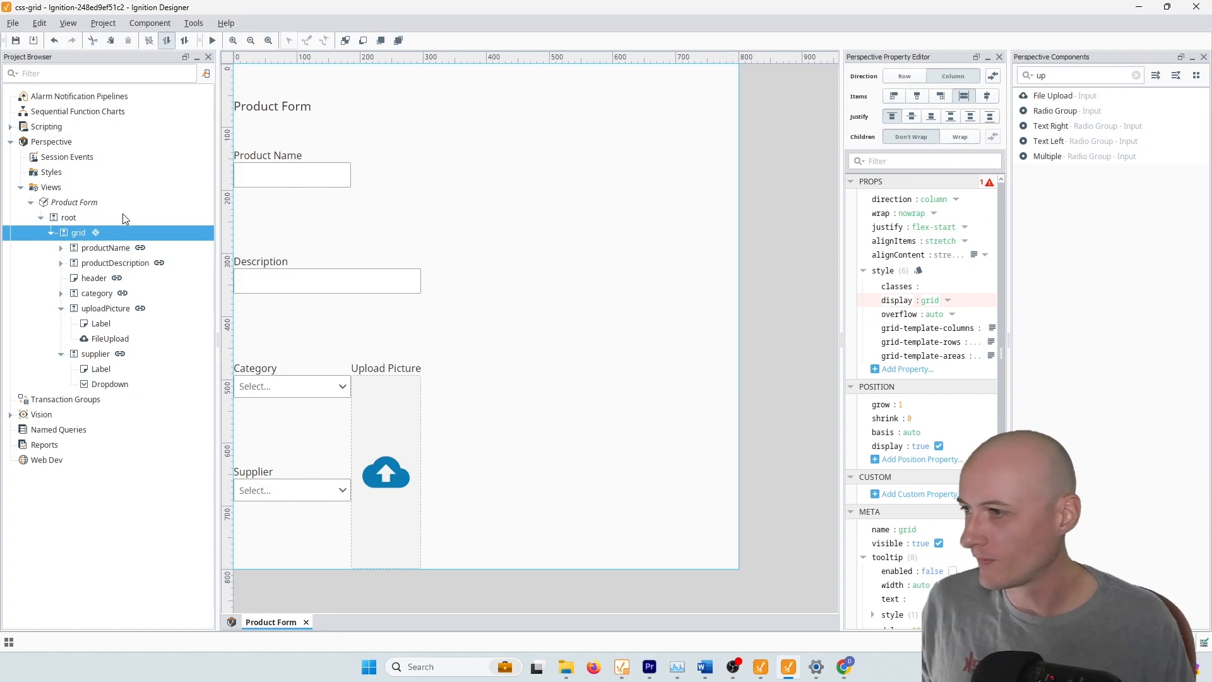
left_click(991, 355)
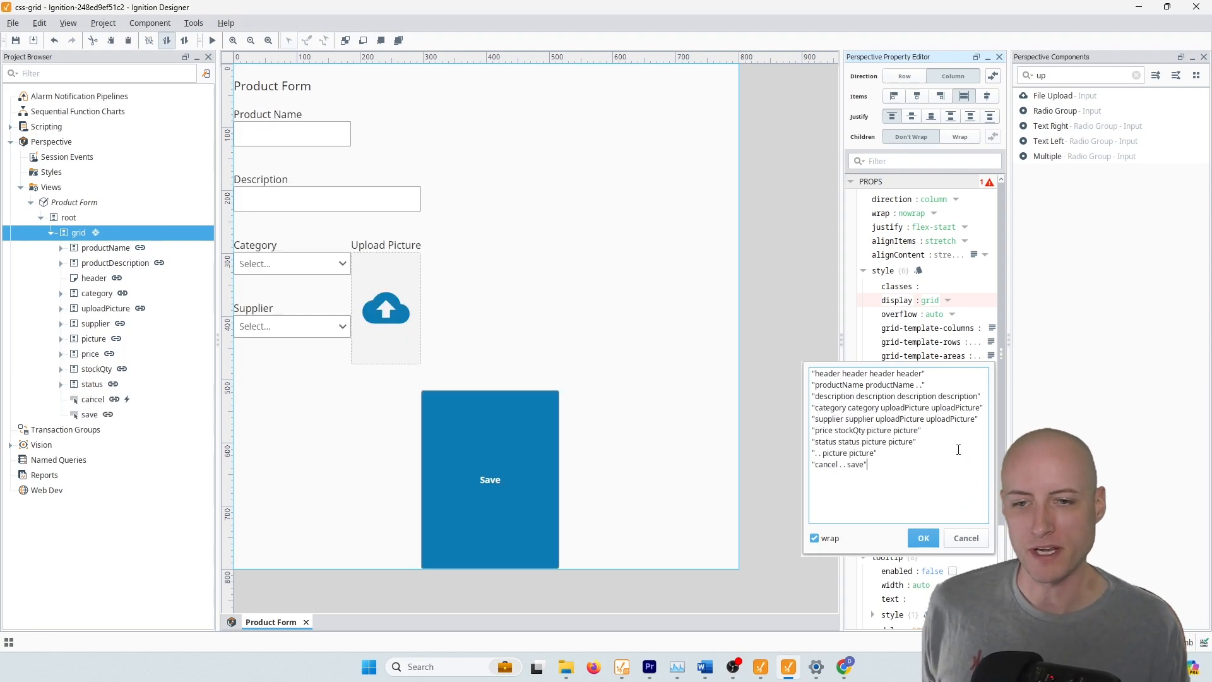
left_click(923, 539)
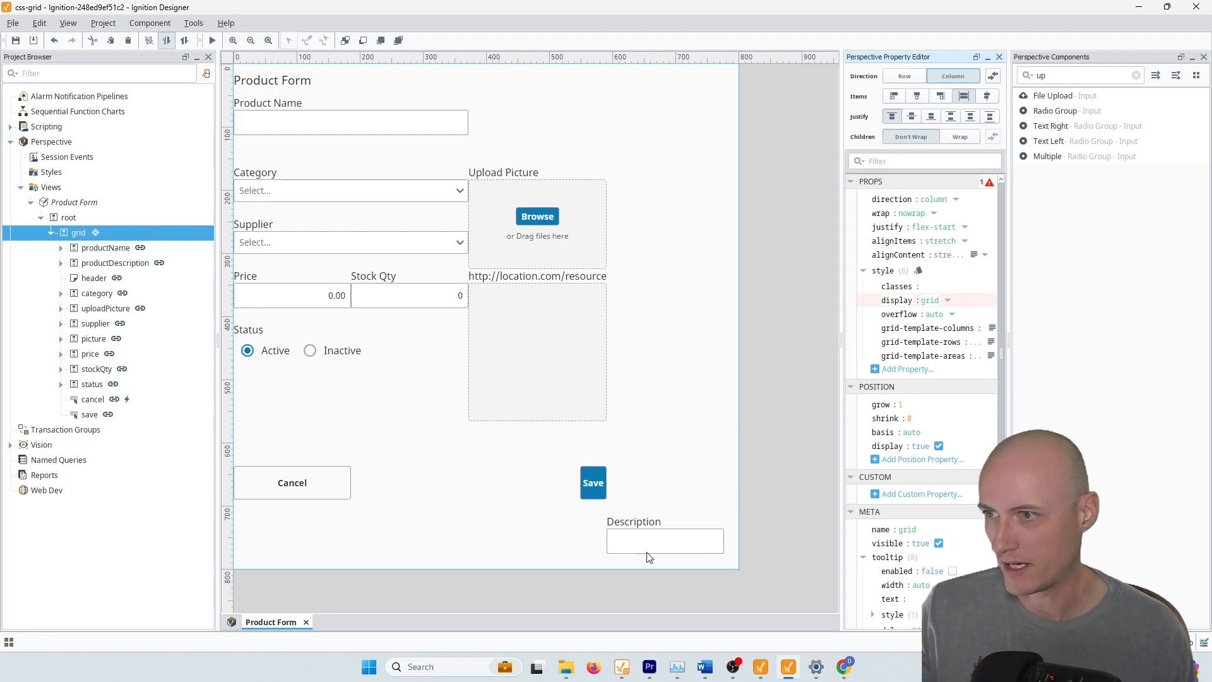
Rename the productDescription container as description to match its area name in the grid template.
left_click(990, 355)
double_click(833, 395)
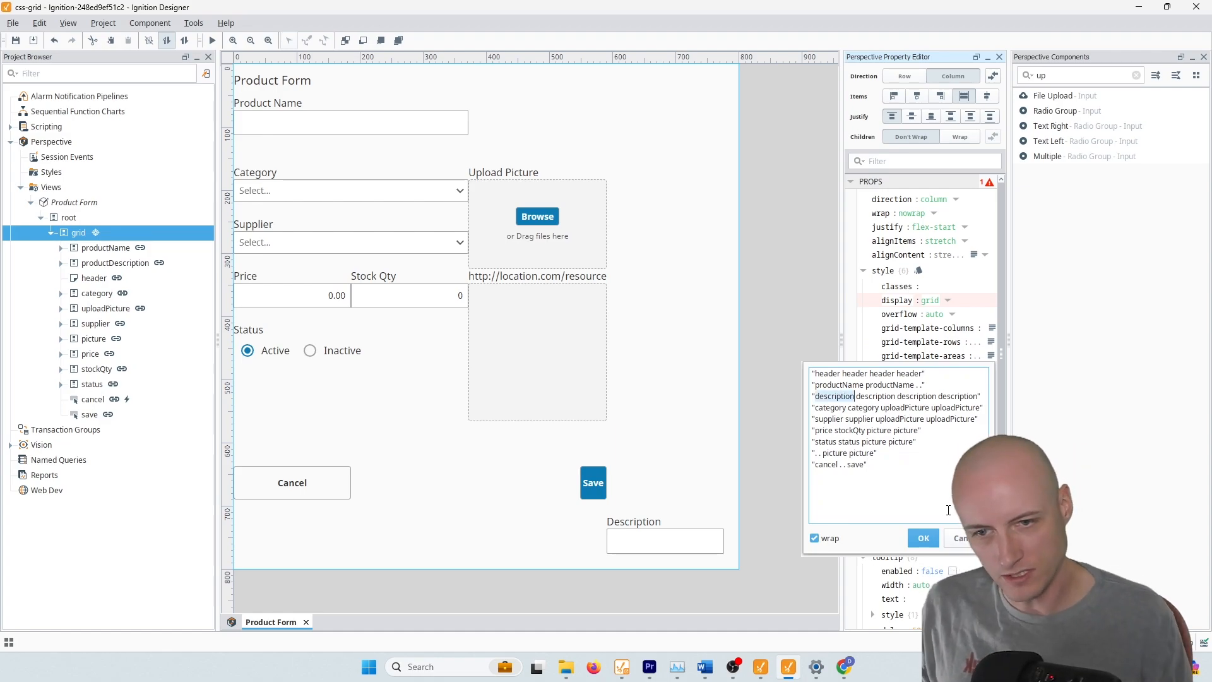
left_click(956, 538)
left_click(660, 547)
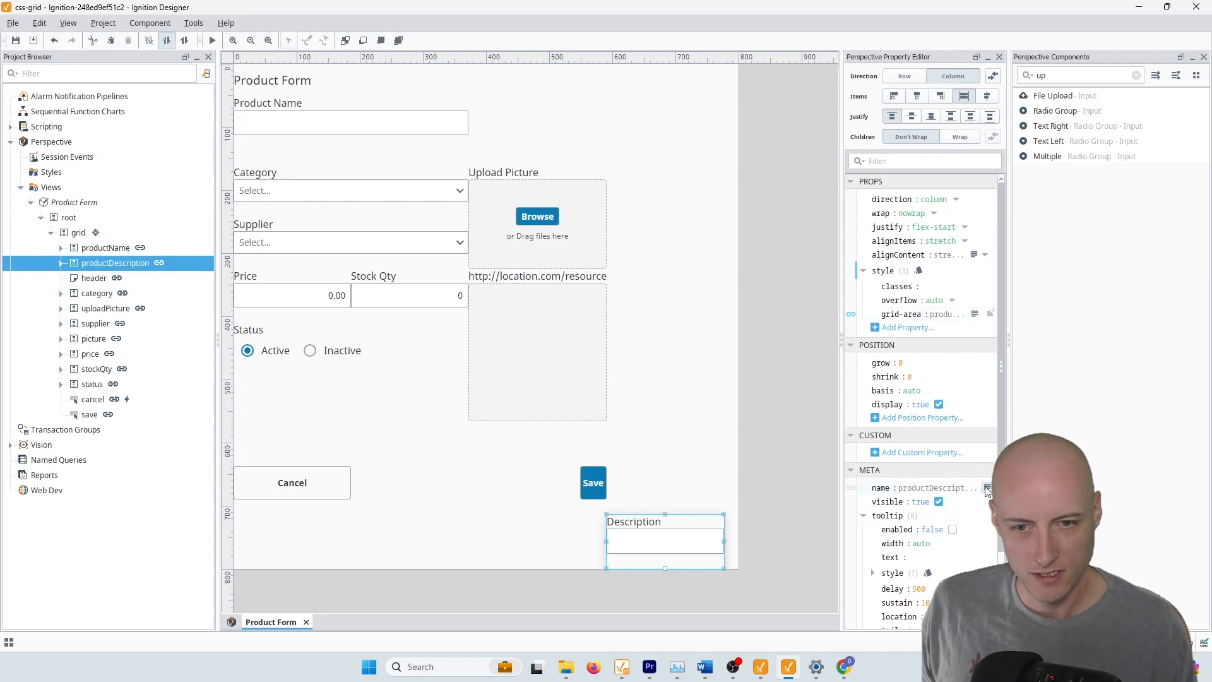
left_click(974, 314)
key("ctrl+a")
type("description")
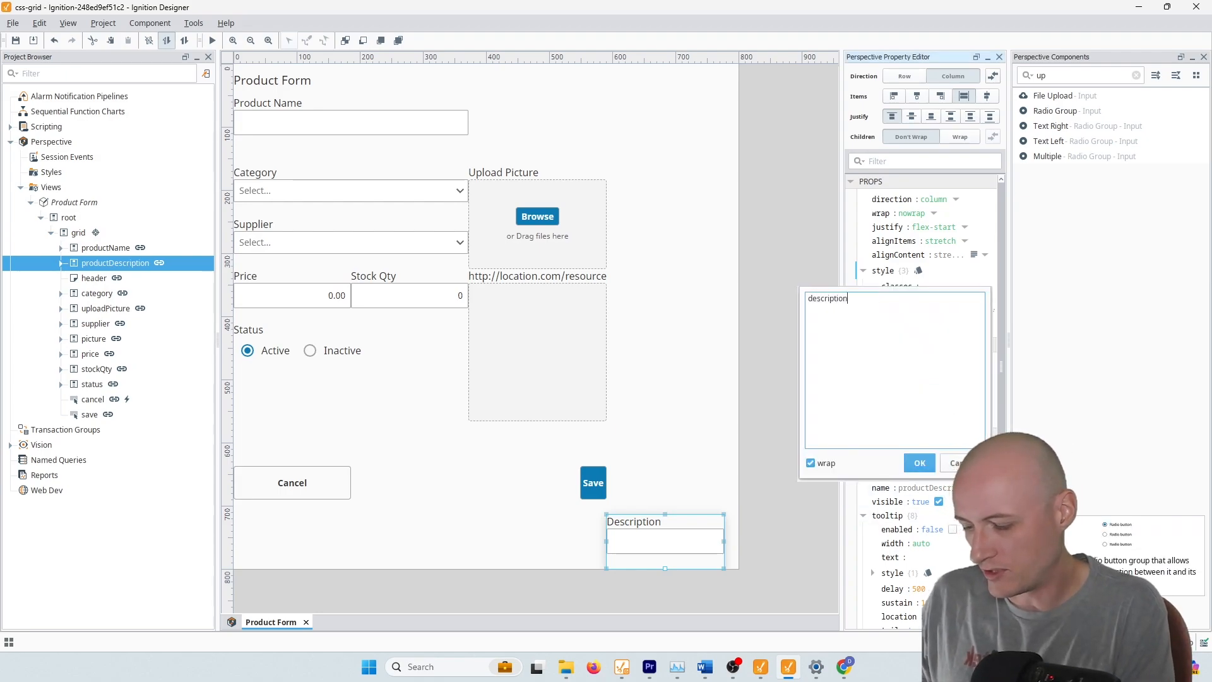
left_click(920, 463)
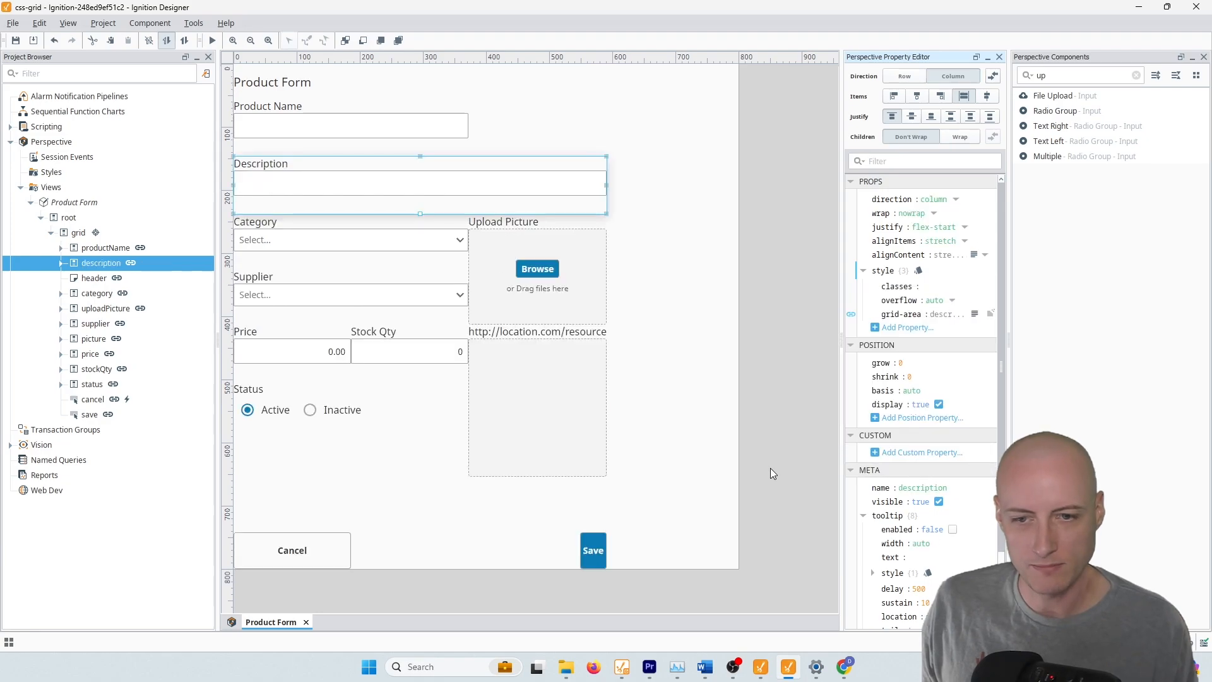
left_click(665, 501)
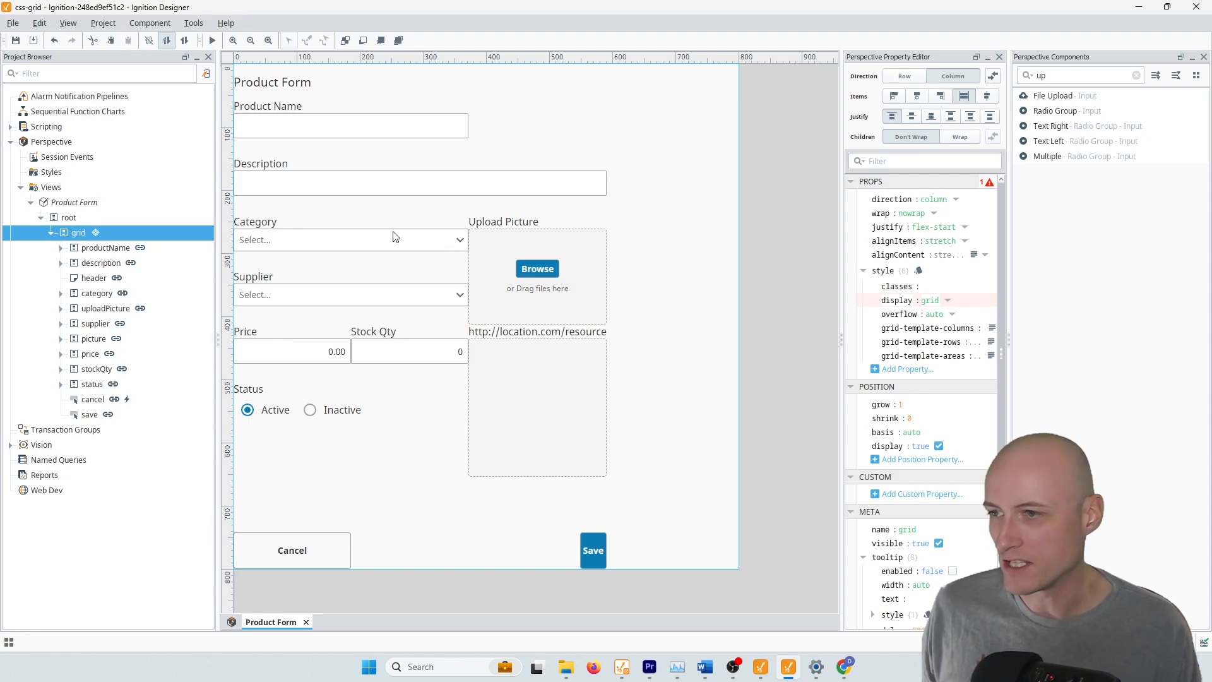
left_click(331, 257)
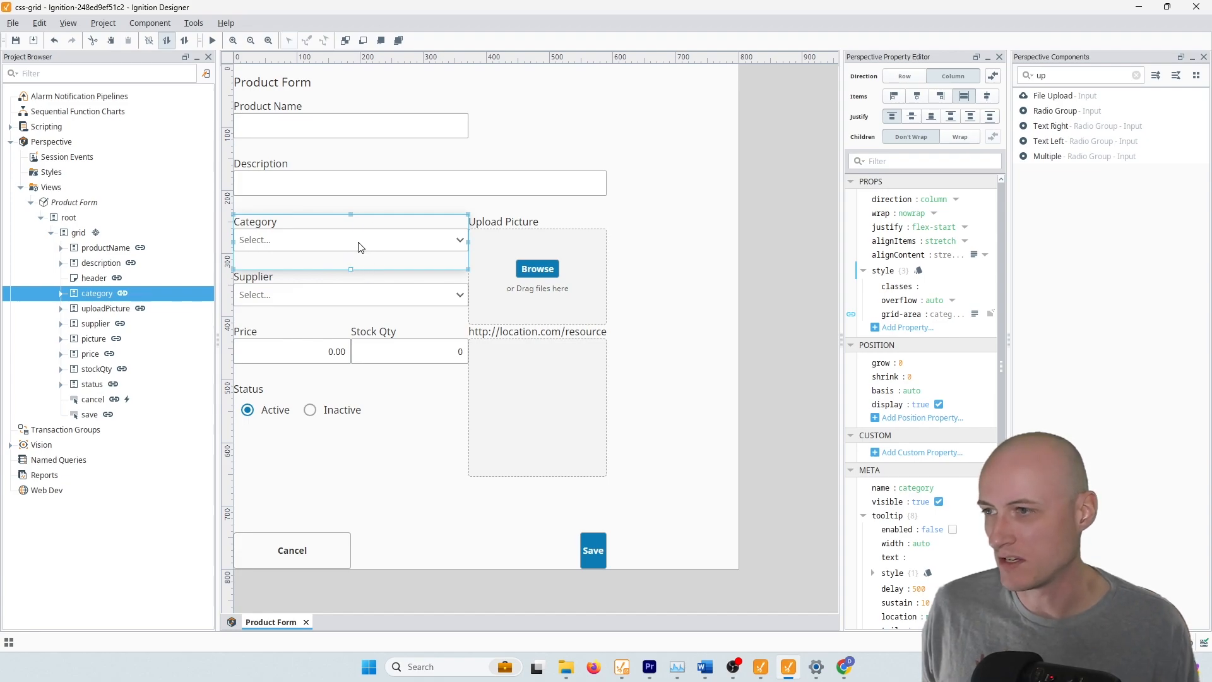
left_click(61, 293)
left_click(61, 294)
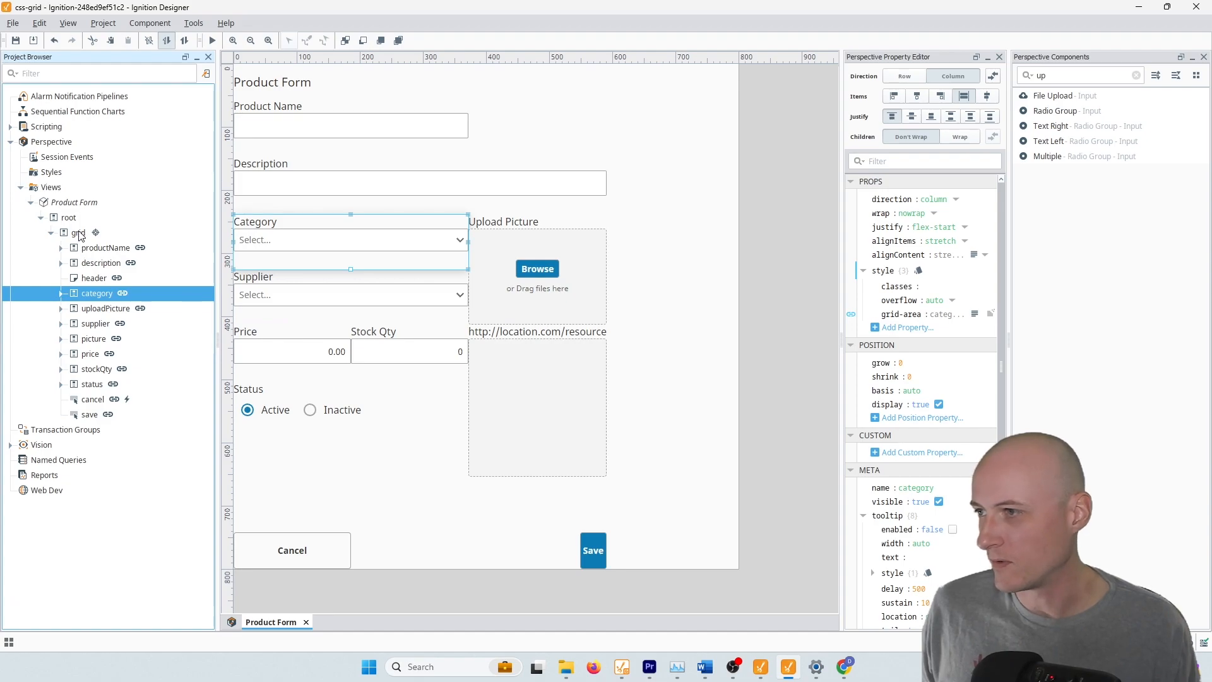
Add a gap style property of 20px to the grid container.
left_click(78, 233)
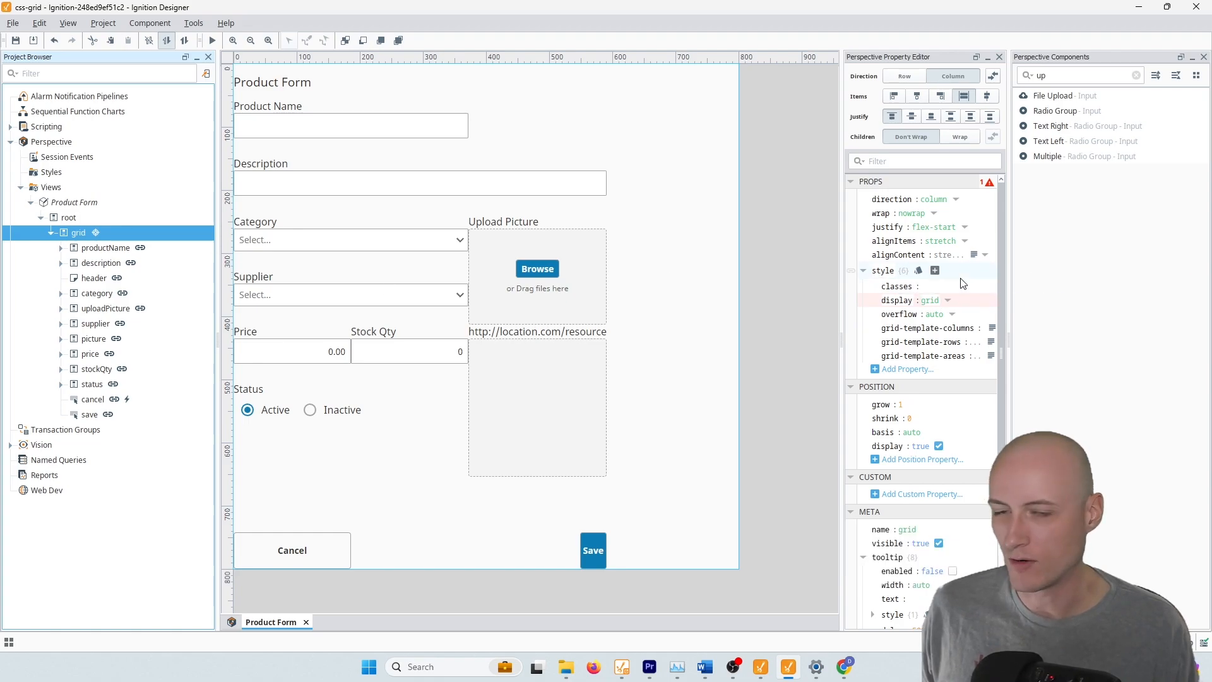
left_click(934, 270)
left_click(970, 299)
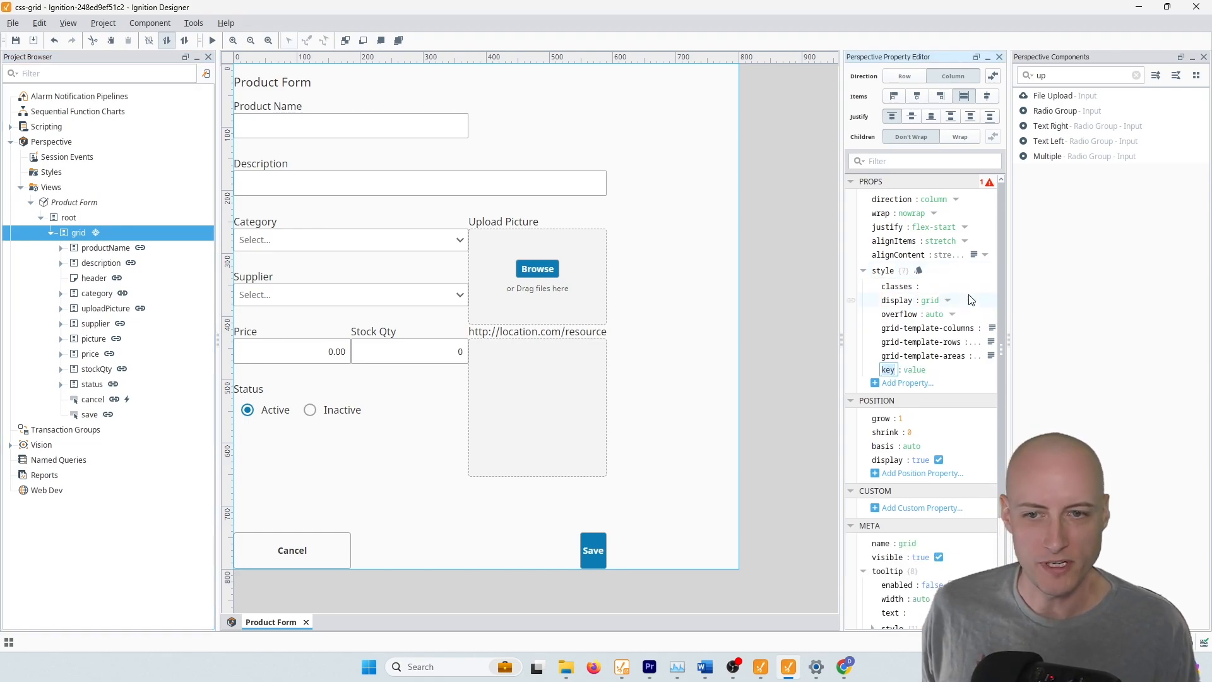
type("gap")
key("Return")
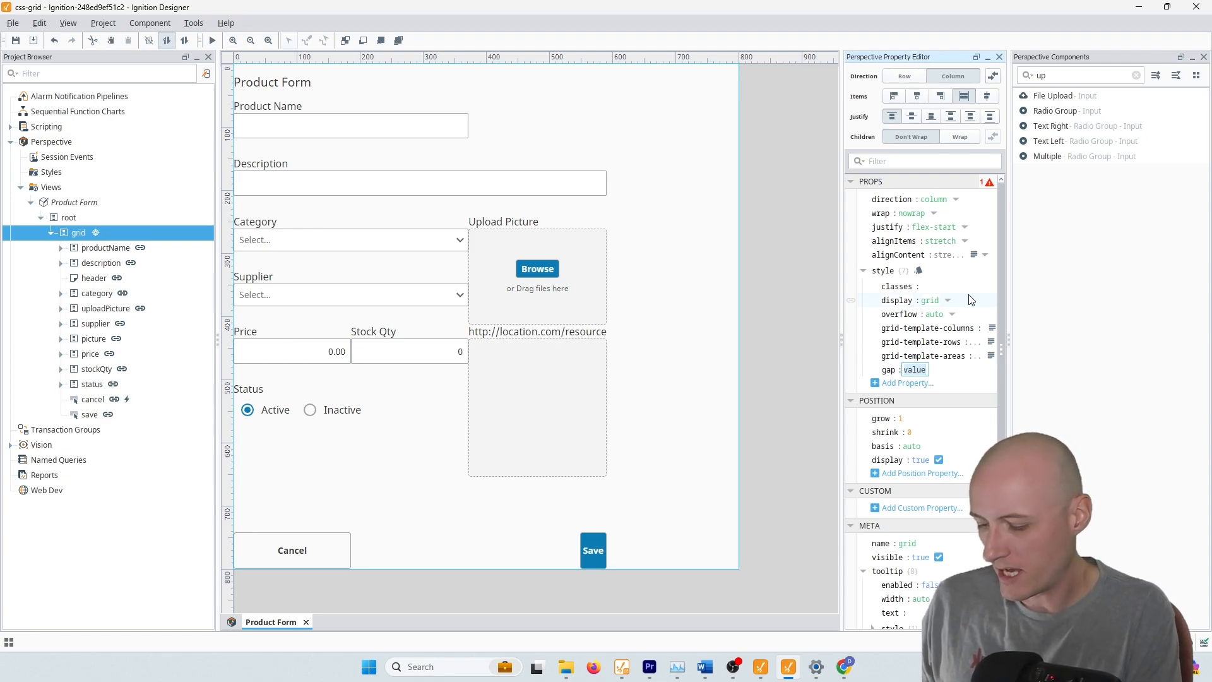
type("20px")
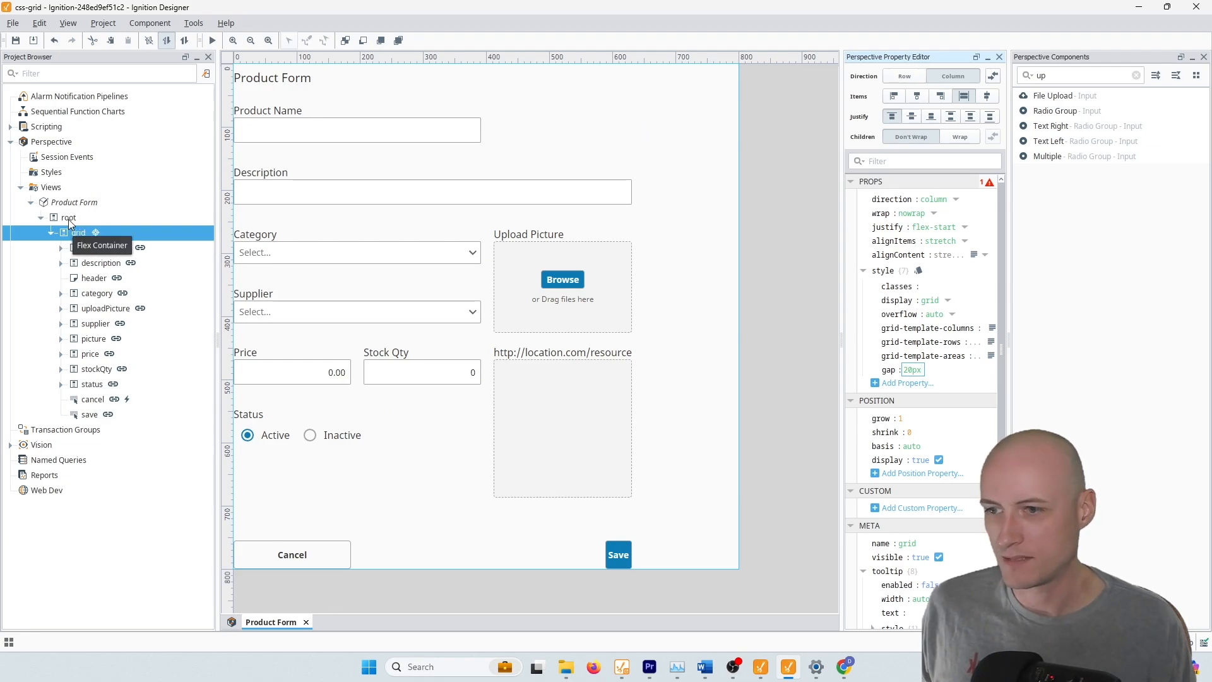
Add a padding style property of 10px to the root container.
left_click(69, 219)
left_click(935, 271)
left_click(965, 281)
type("padding")
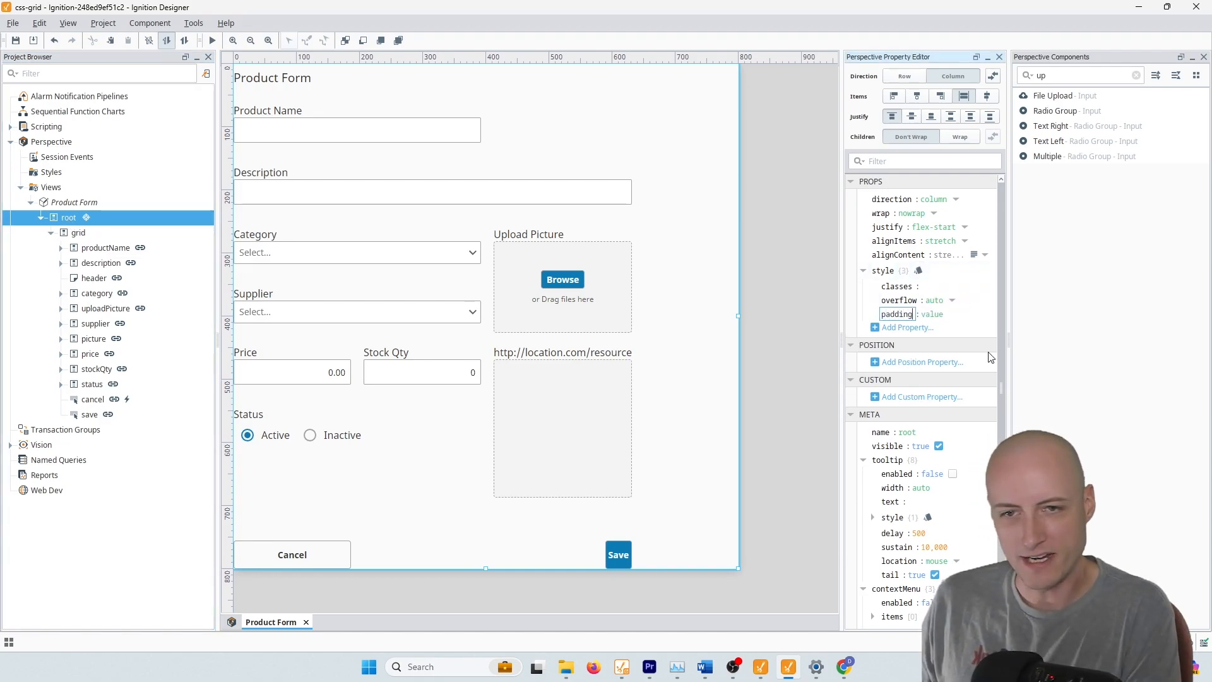
key("Tab")
type("10px")
key("Return")
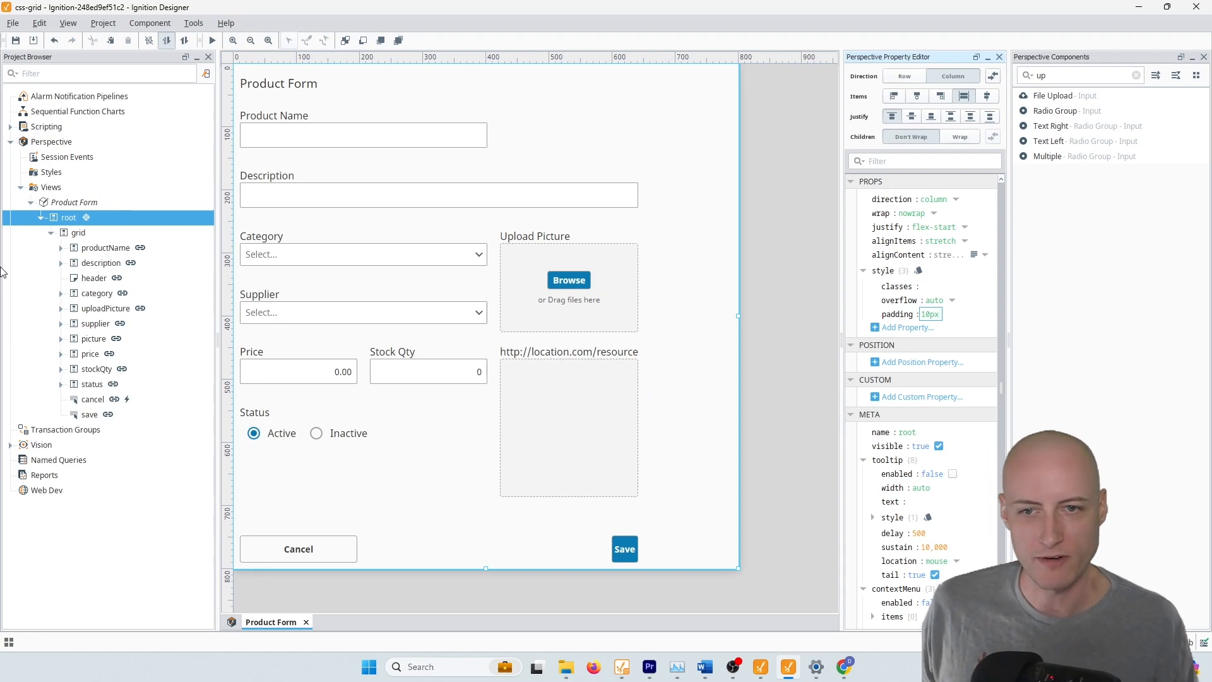
Set the grid container's grid-template-columns to "200px 200px 200px 200px".
left_click(78, 234)
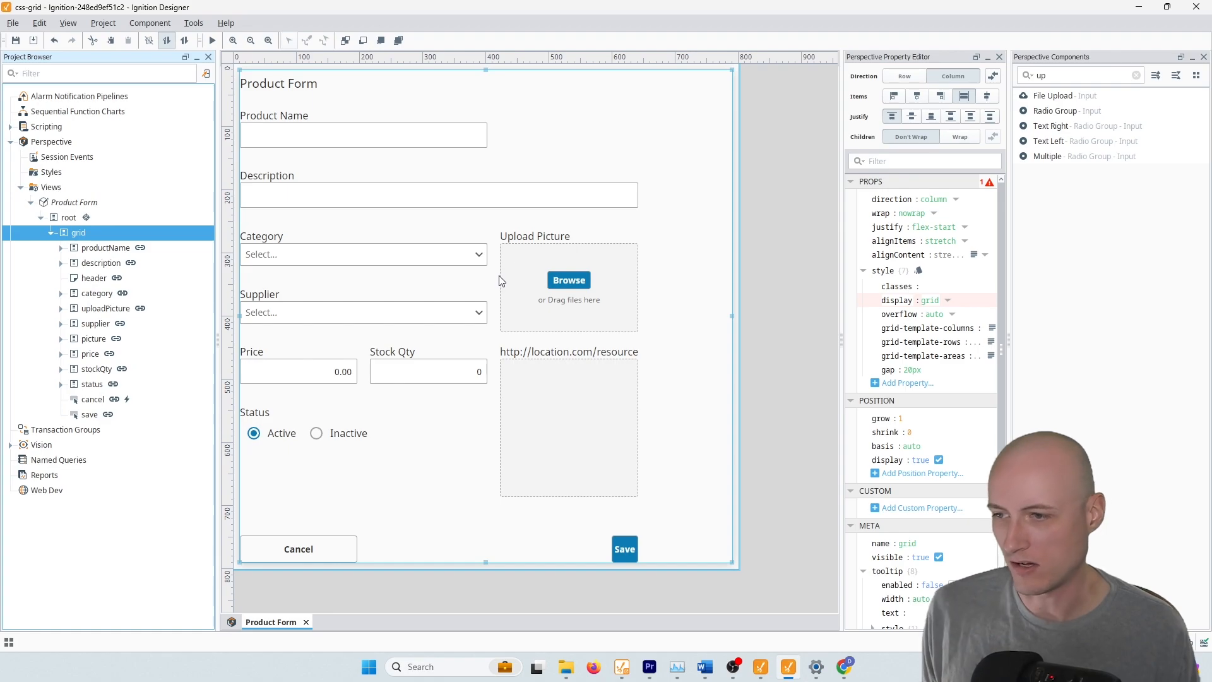
left_click(991, 328)
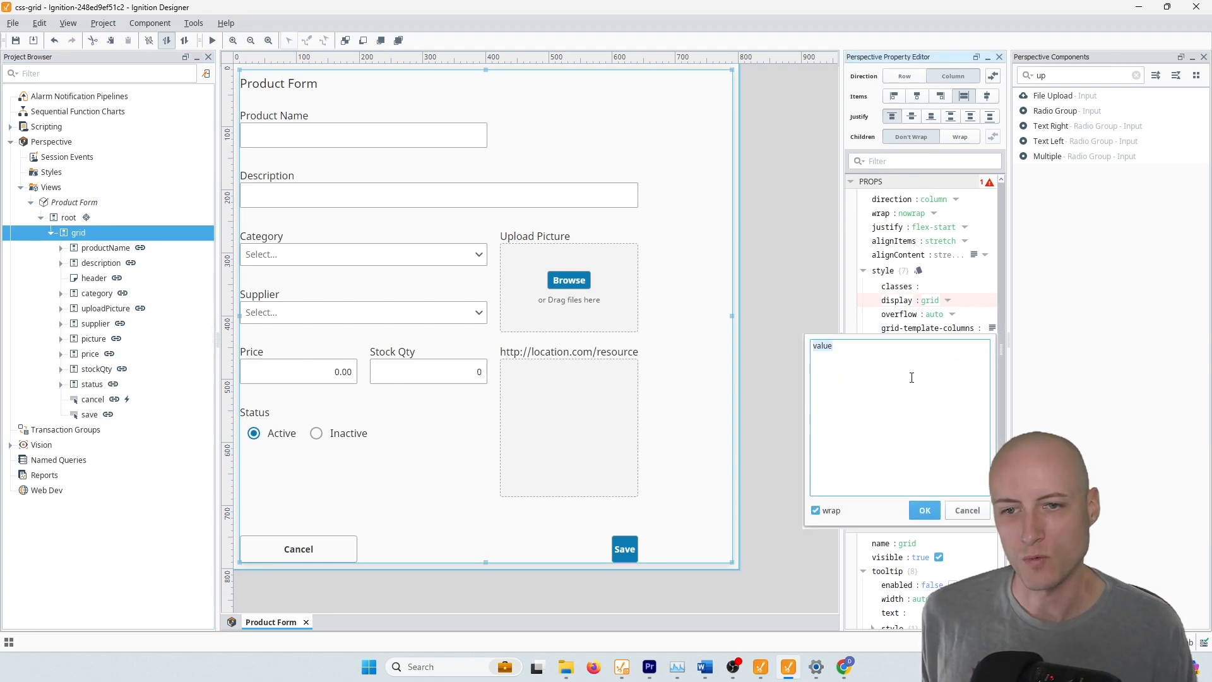
key("BackSpace")
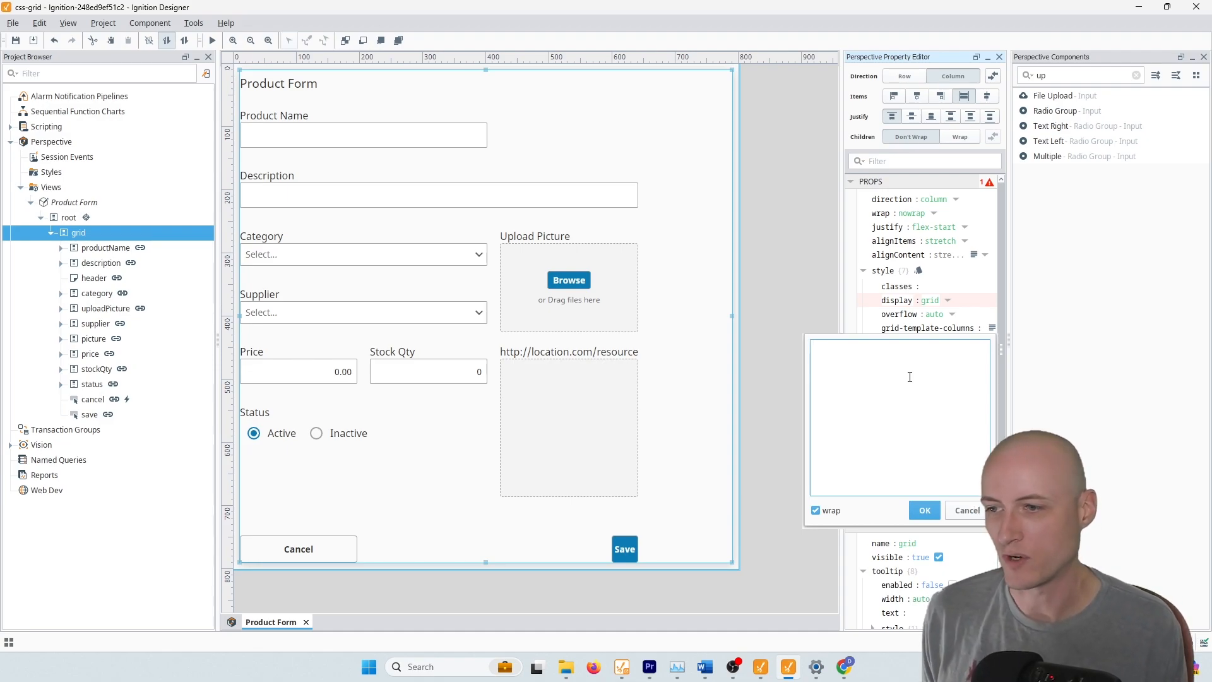
type("20")
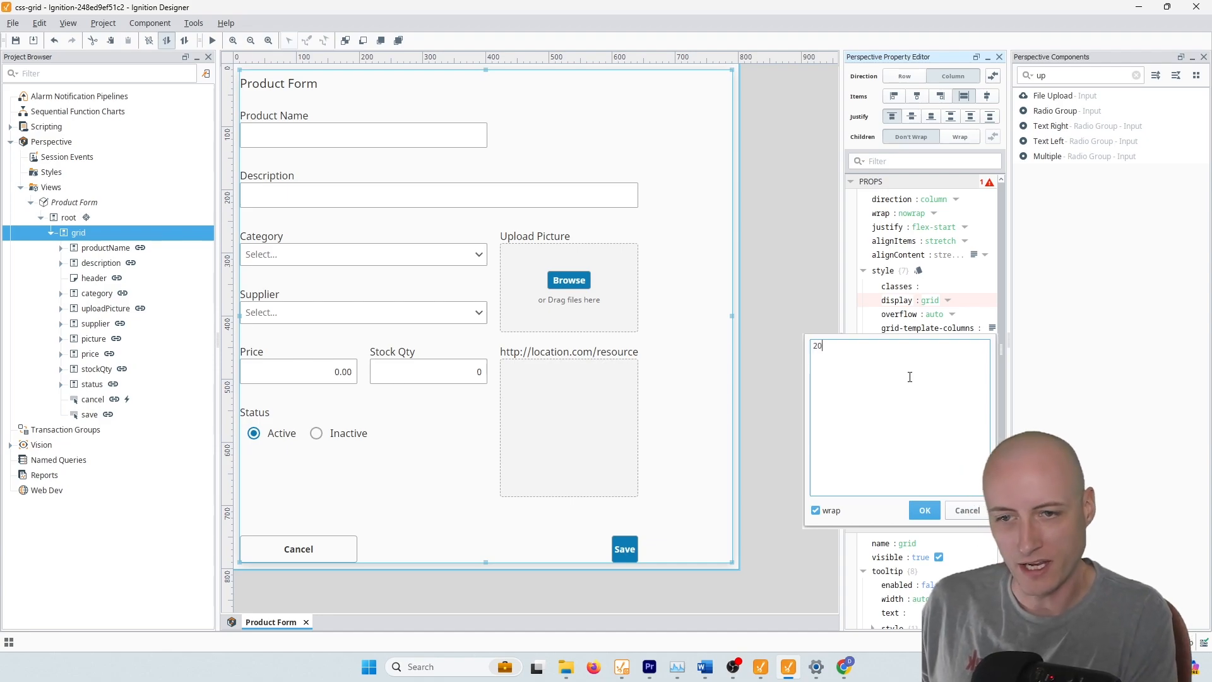
type("0px 200px 200px 200px")
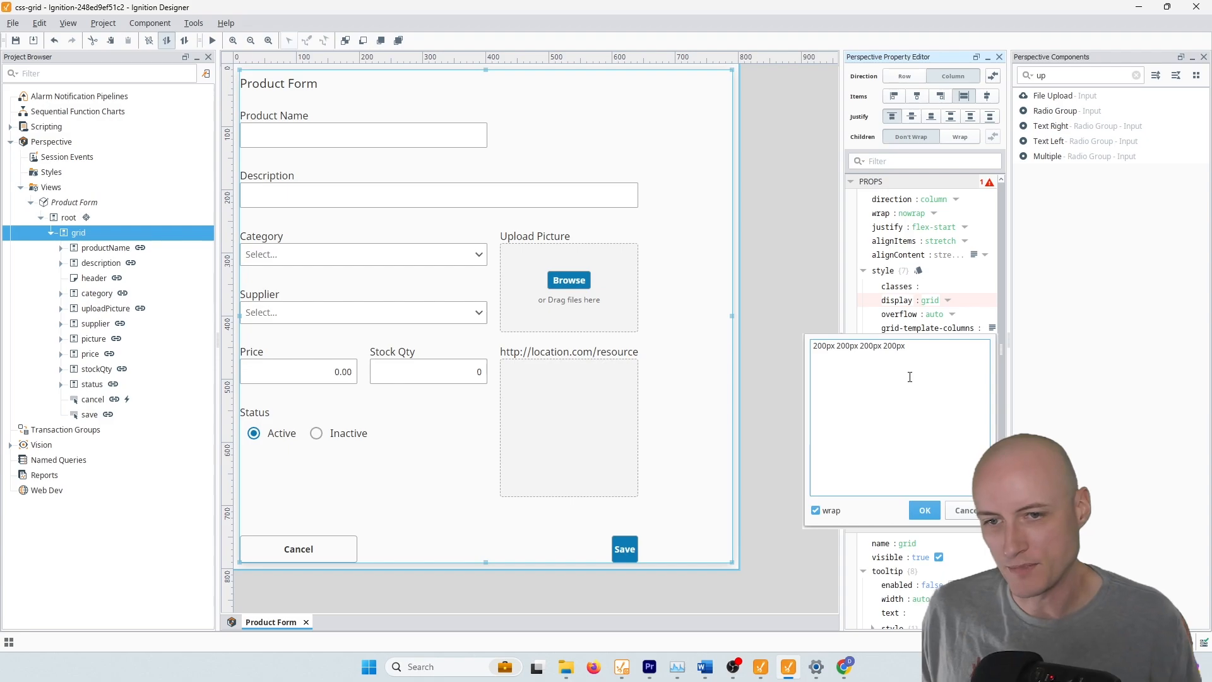
left_click(925, 511)
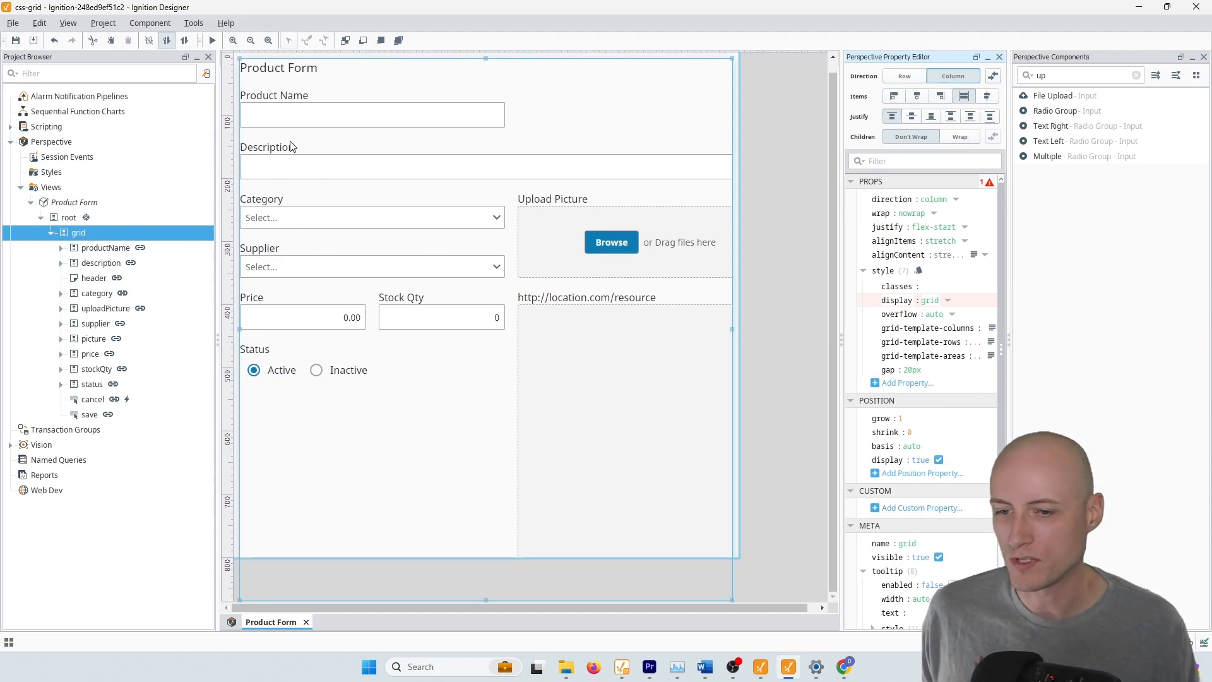
Preview the Product Form and examine how the grid layout fits down to the Cancel and Save buttons.
left_click(215, 40)
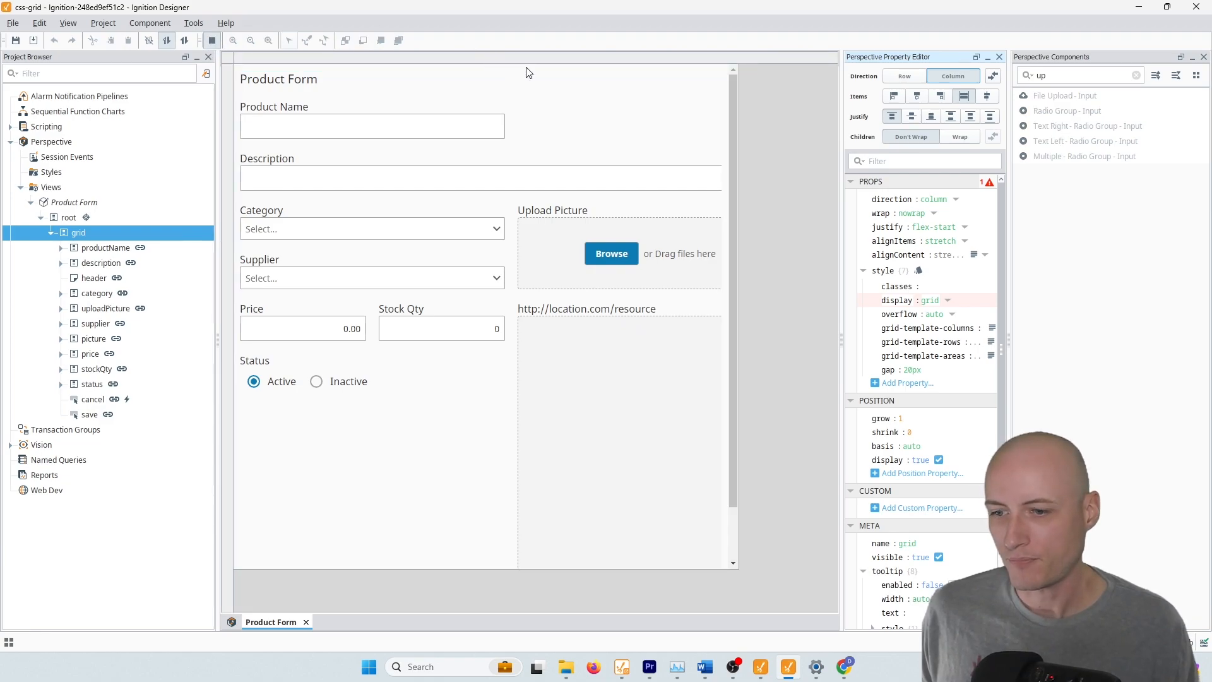
scroll(606, 114, "down", 2)
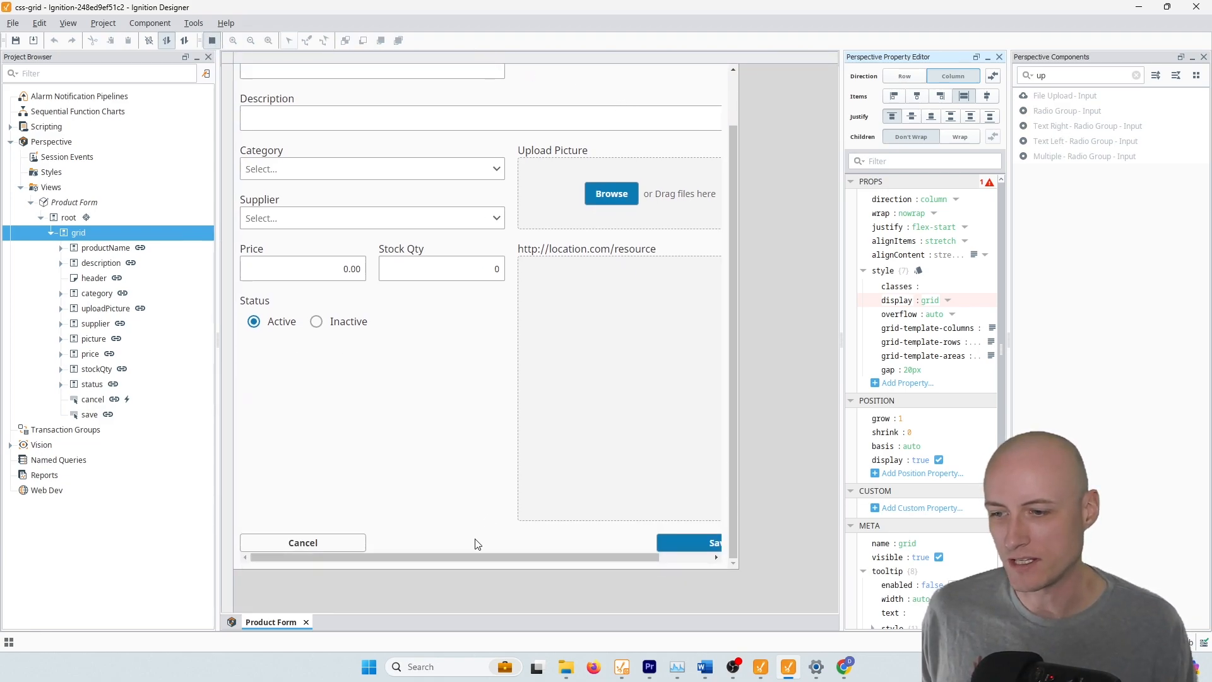
left_click_drag(483, 558, 410, 540)
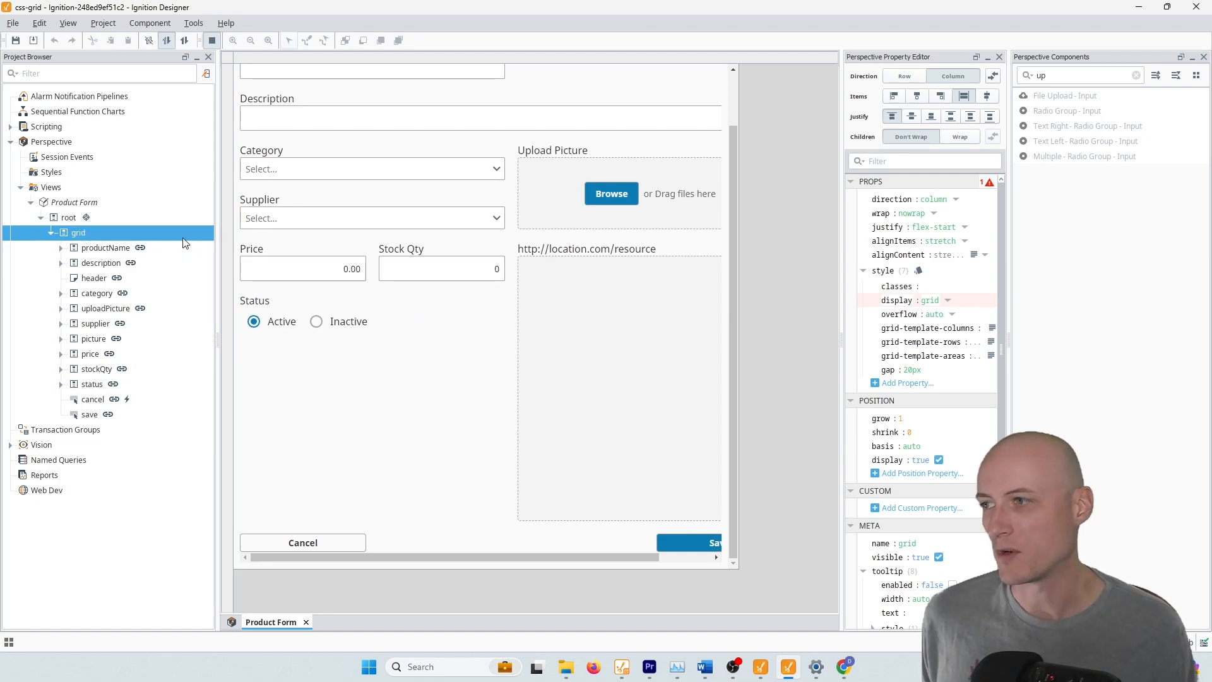
Set the grid container's grid-template-columns to "200px 1fr 1fr 200px".
left_click(991, 329)
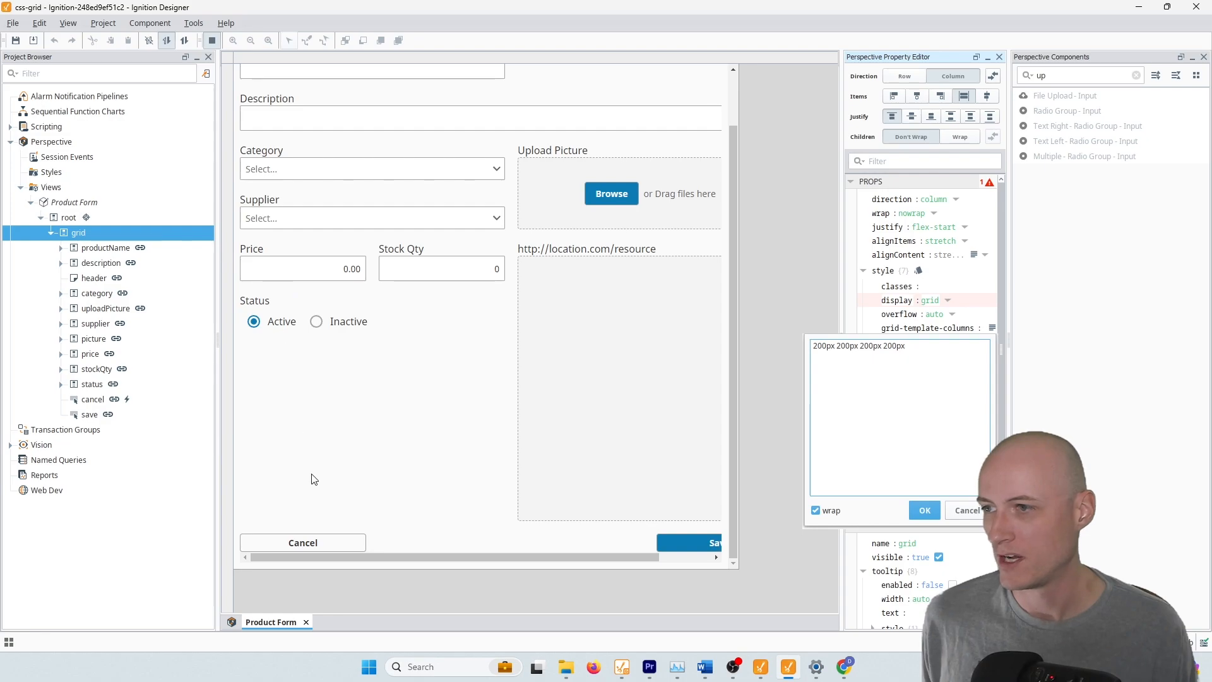
scroll(455, 305, "up", 2)
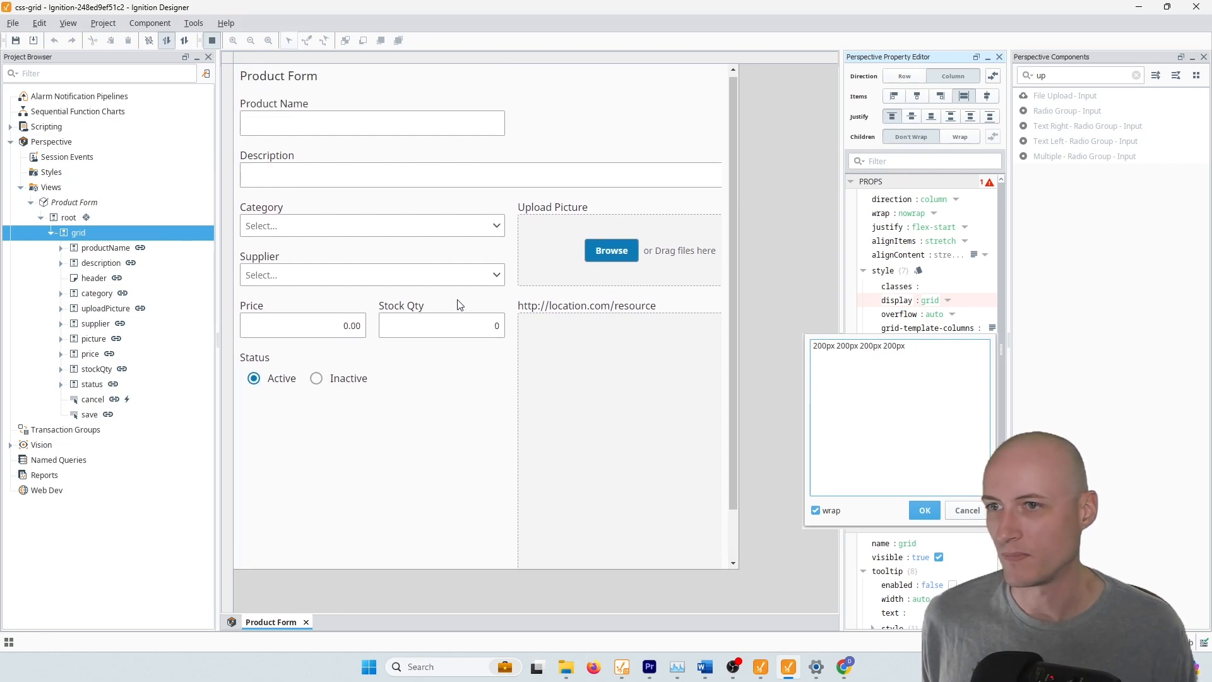
scroll(414, 246, "down", 1)
scroll(325, 318, "up", 1)
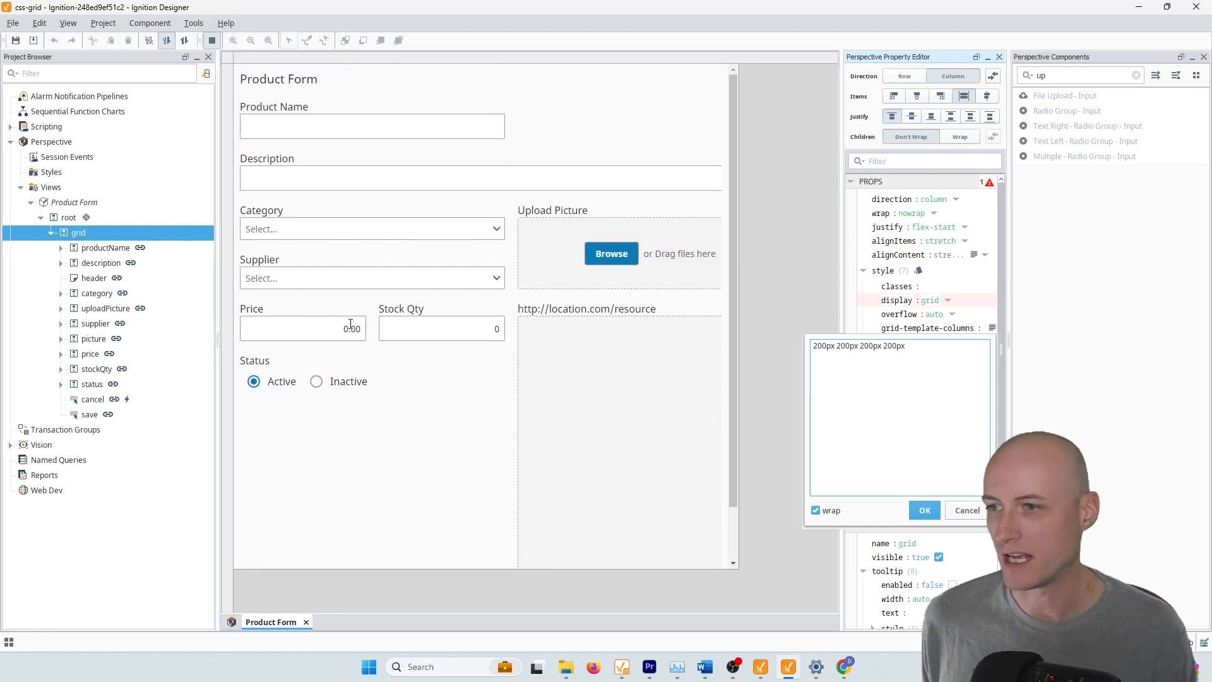
scroll(414, 328, "down", 2)
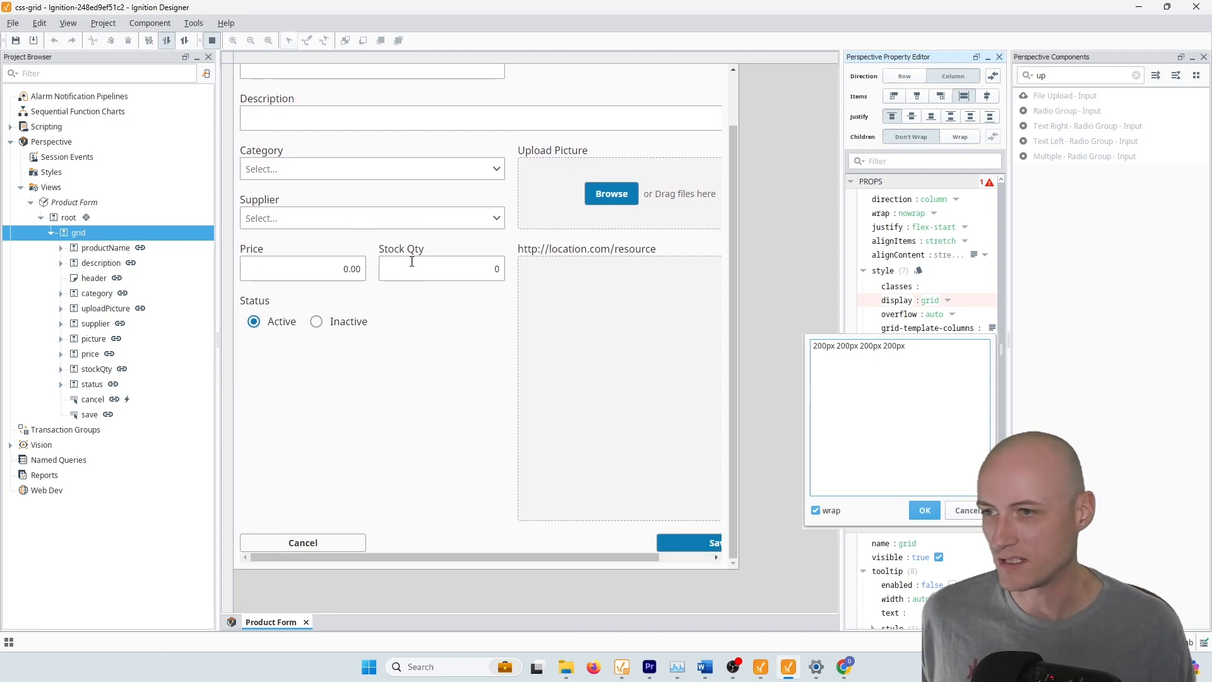
double_click(847, 347)
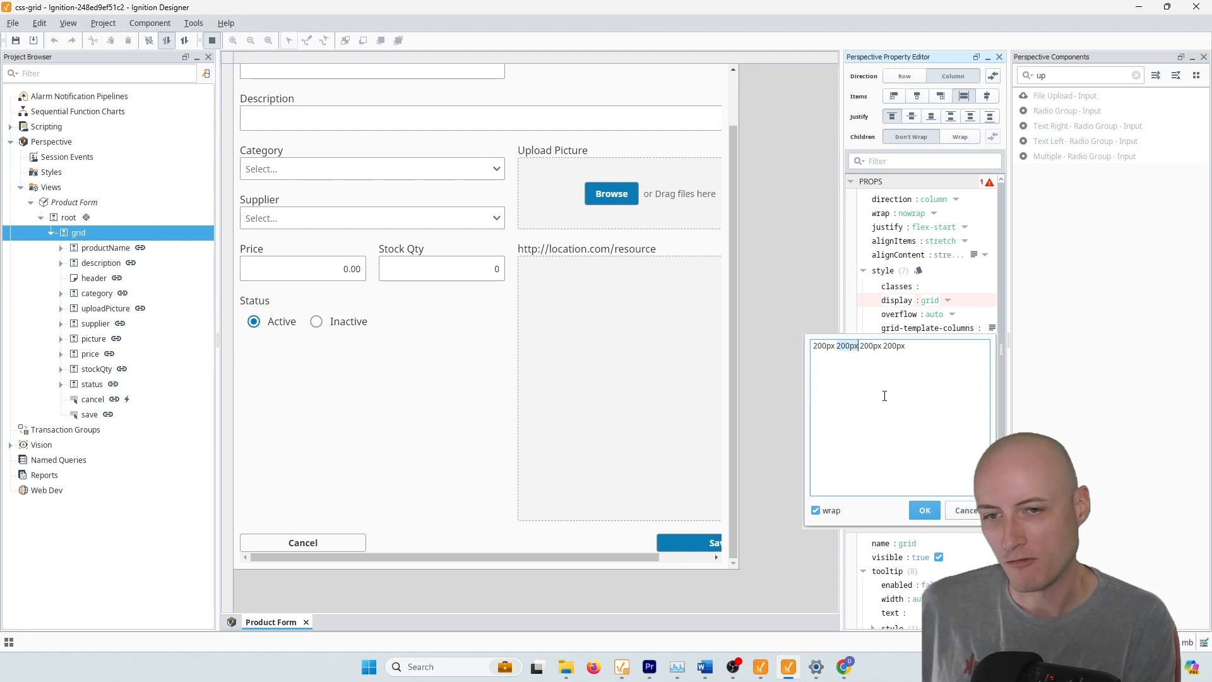
type("1fr")
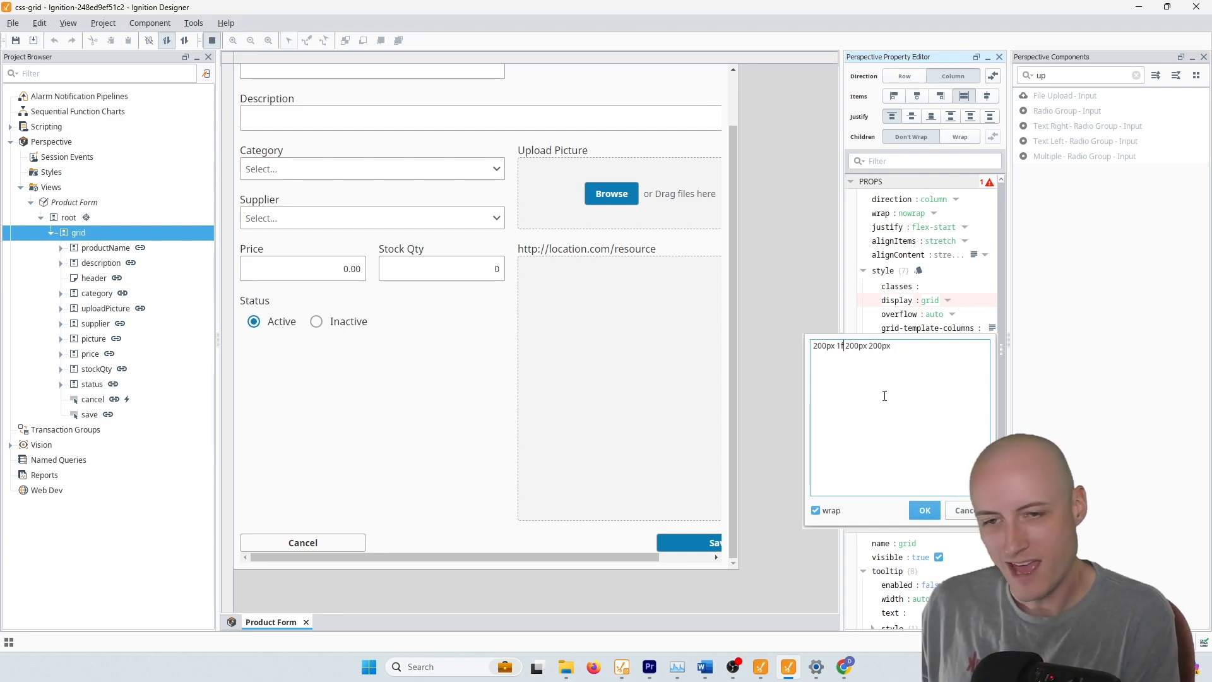
key("Right")
key("ctrl+shift+Right")
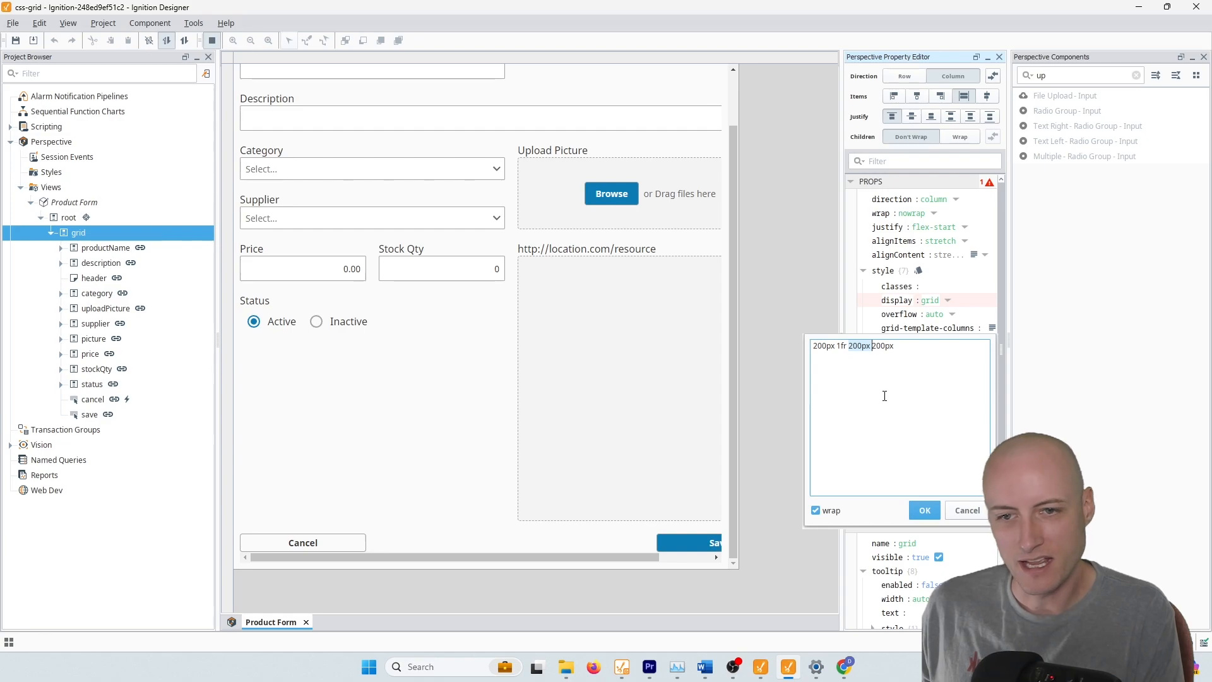
key("shift+Left")
type("1fr")
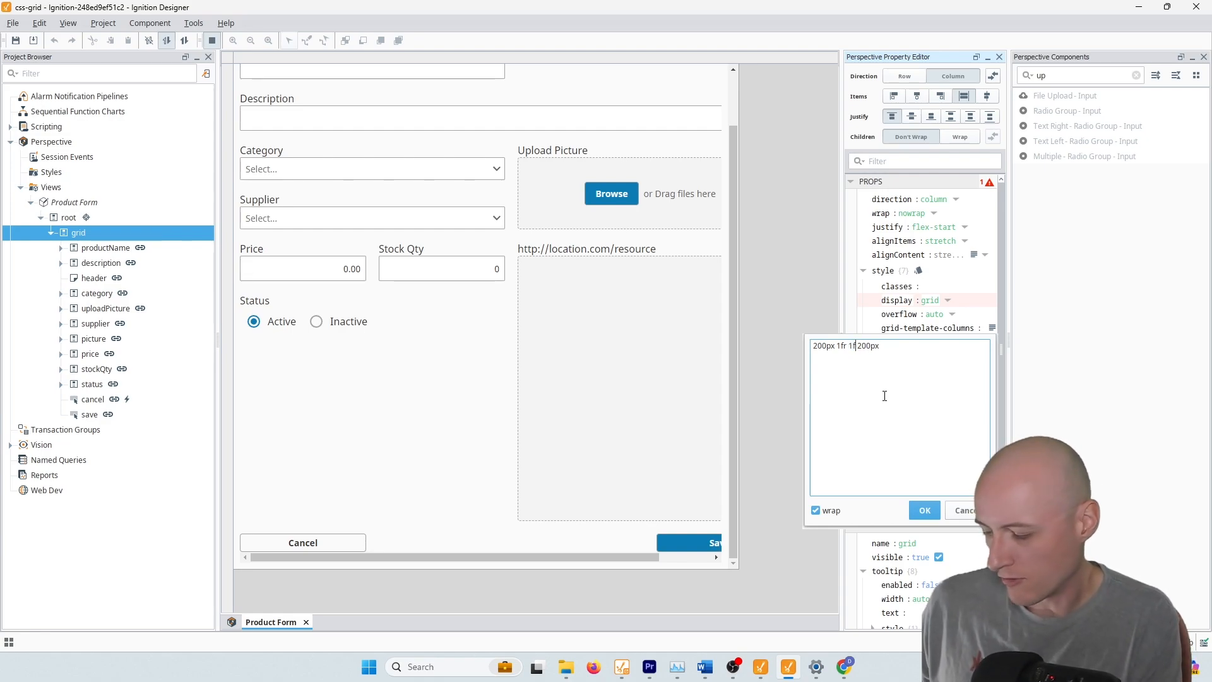
left_click(923, 510)
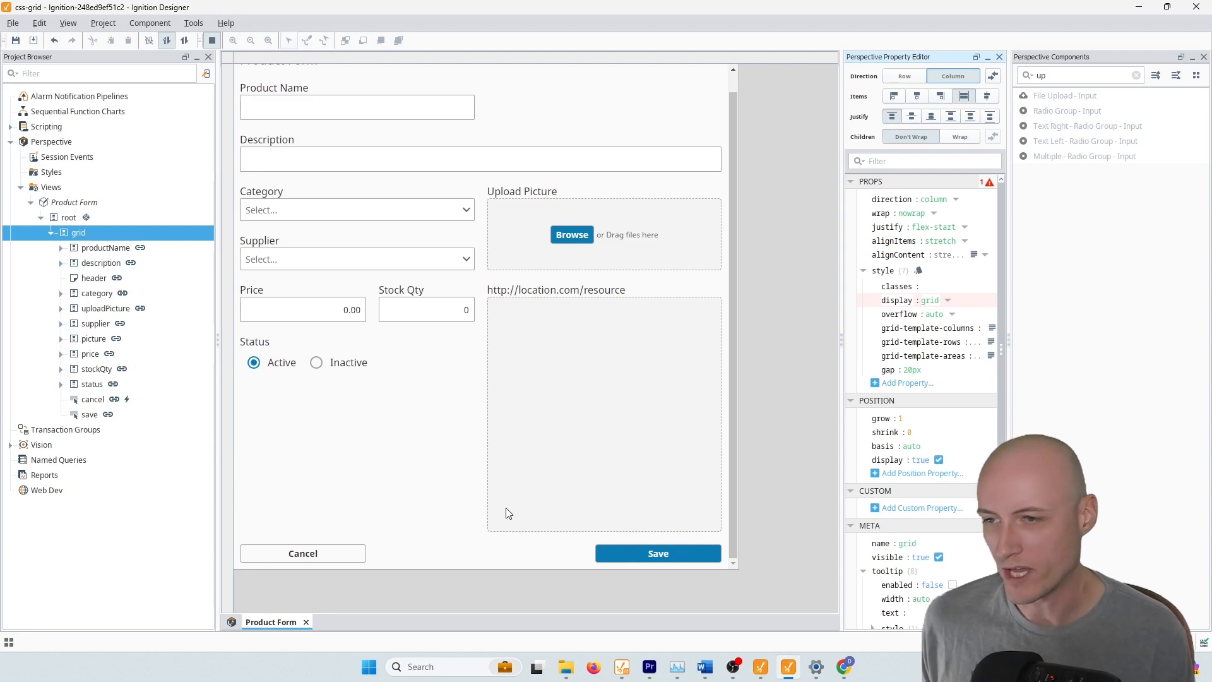
Return to design mode and resize the Product Form view's width to 752, 736 and finally 798 to test the flexible columns.
left_click(67, 205)
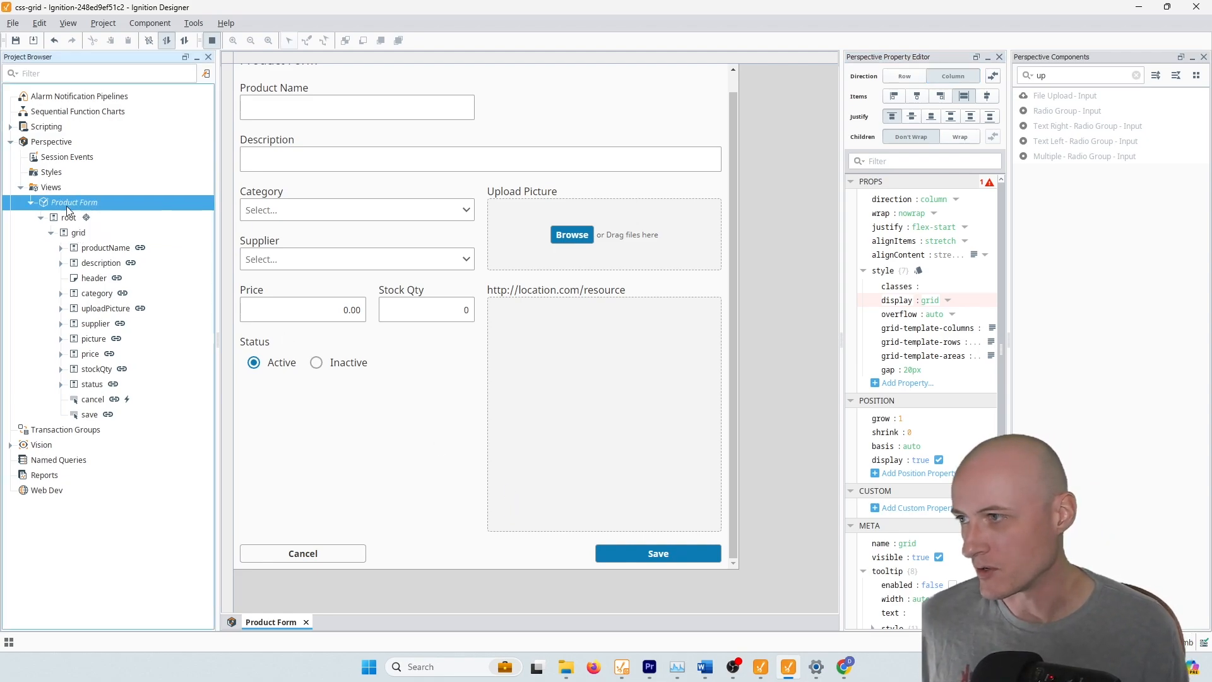
left_click(212, 40)
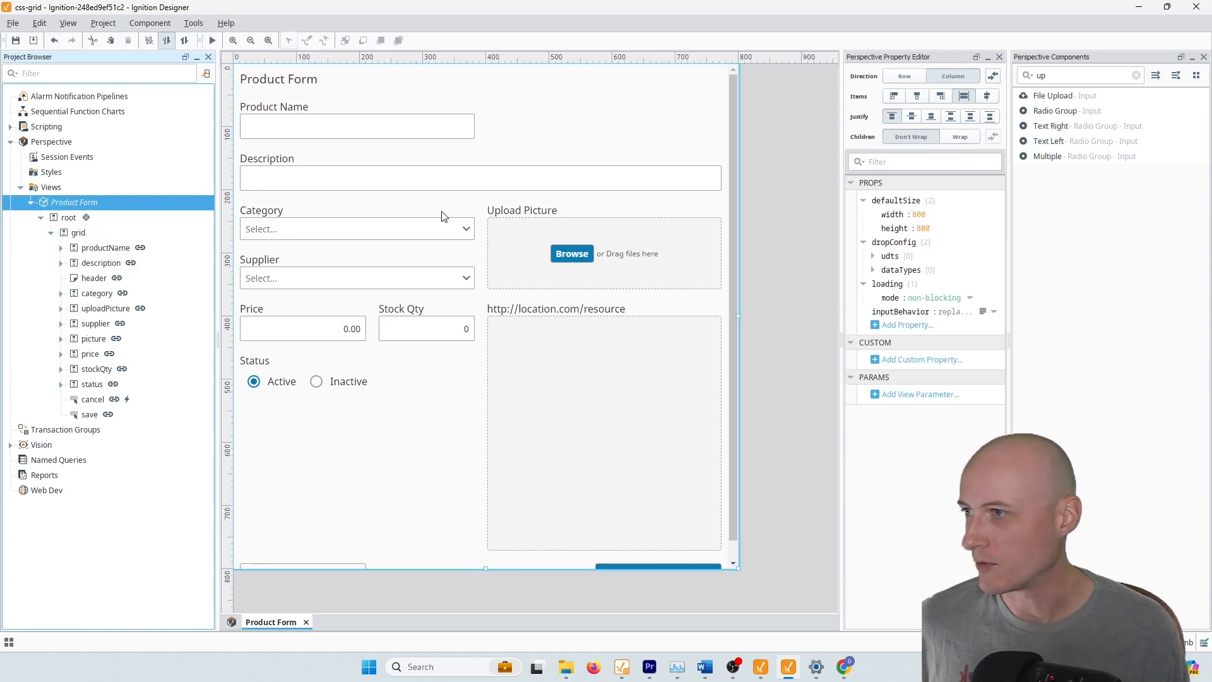
left_click_drag(739, 315, 707, 320)
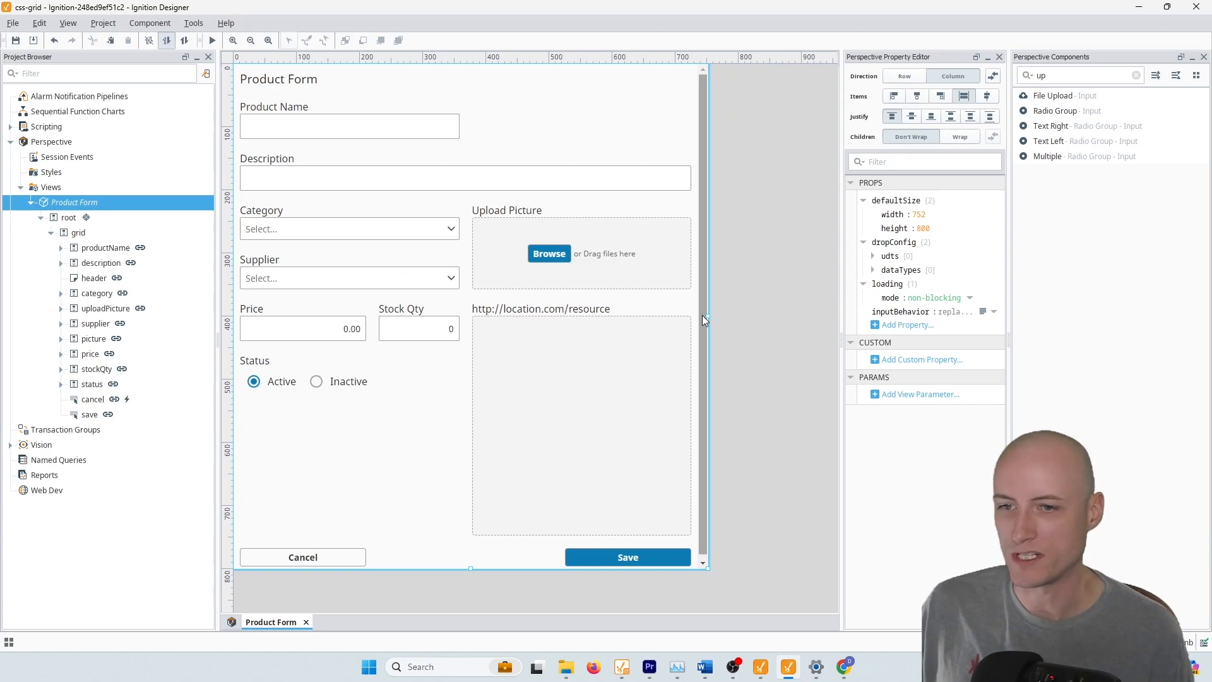
left_click_drag(707, 315, 697, 354)
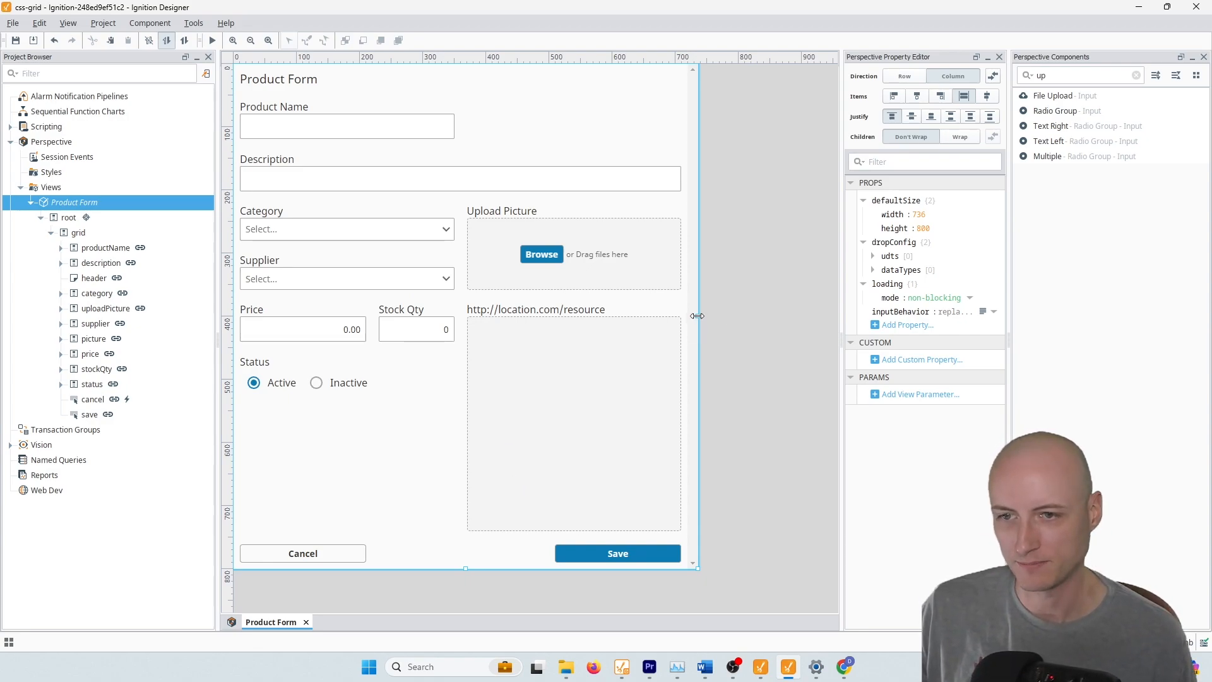
left_click_drag(697, 315, 736, 320)
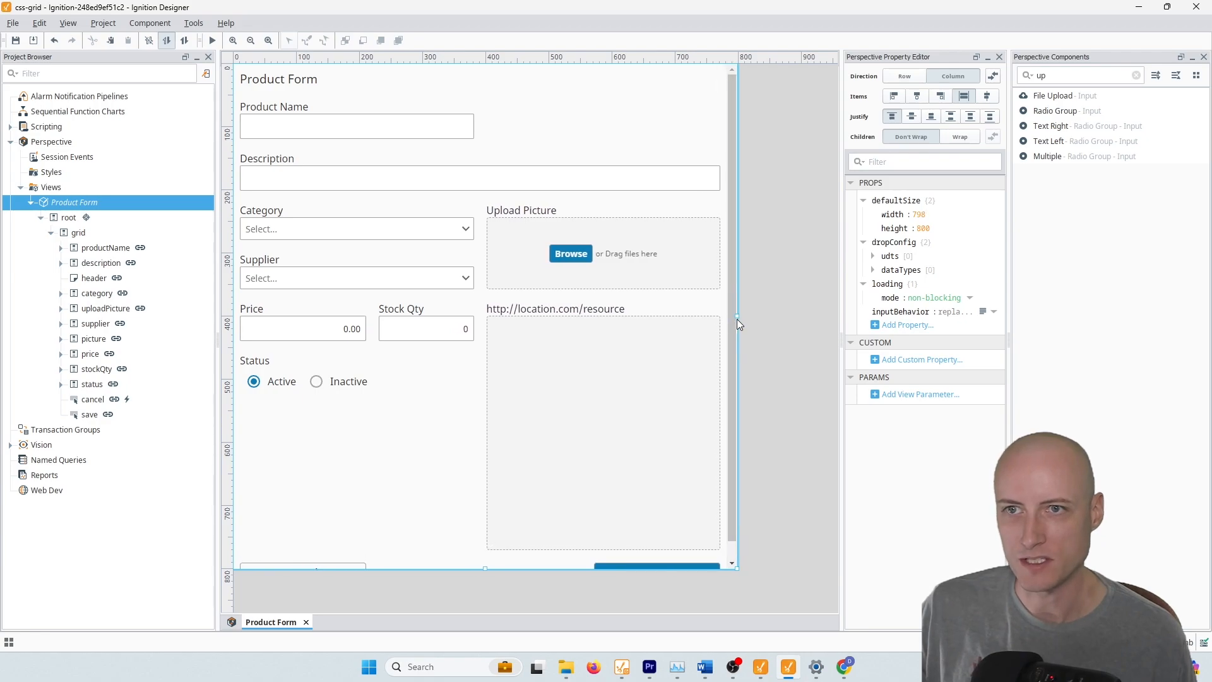
scroll(579, 364, "down", 1)
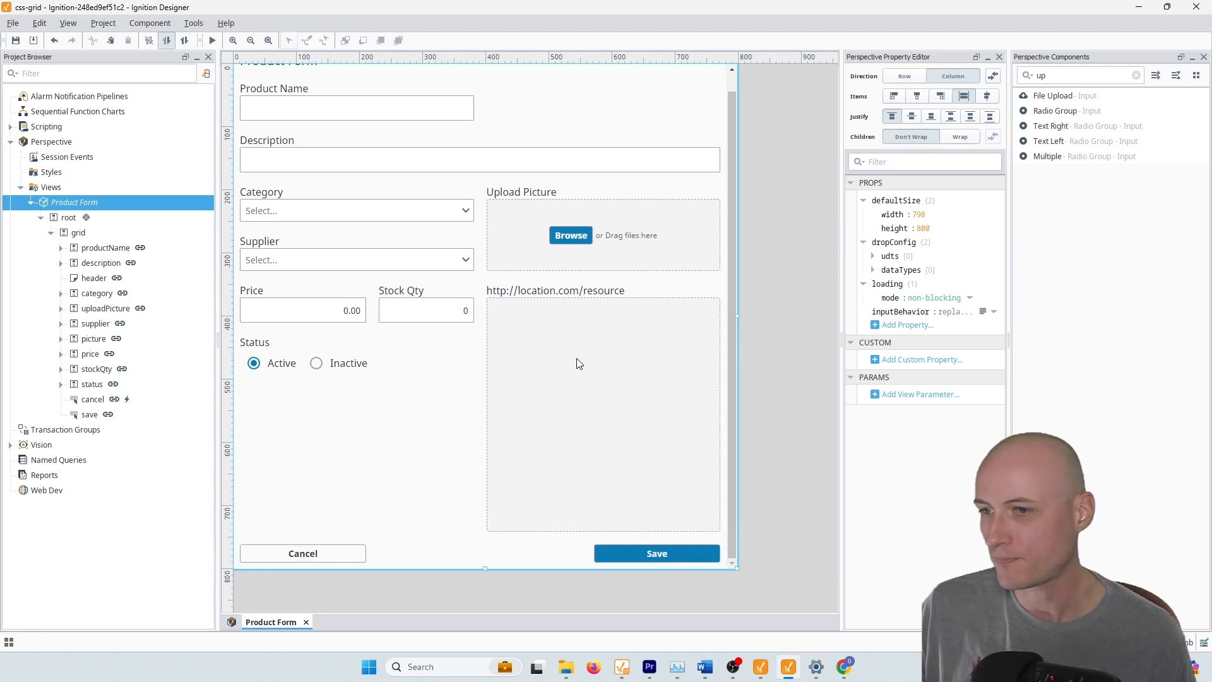
scroll(578, 364, "up", 1)
scroll(579, 363, "down", 1)
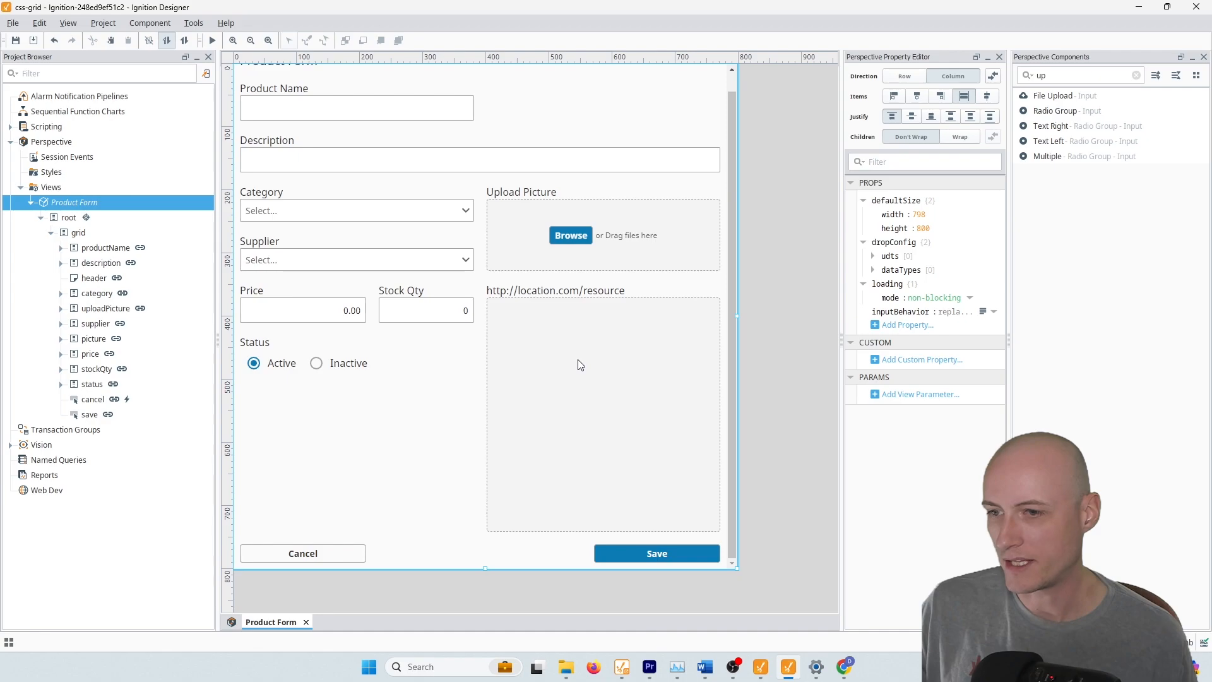
Select the Image inside the picture container and widen the property editor to examine its style properties, including aspect-ratio.
left_click(66, 218)
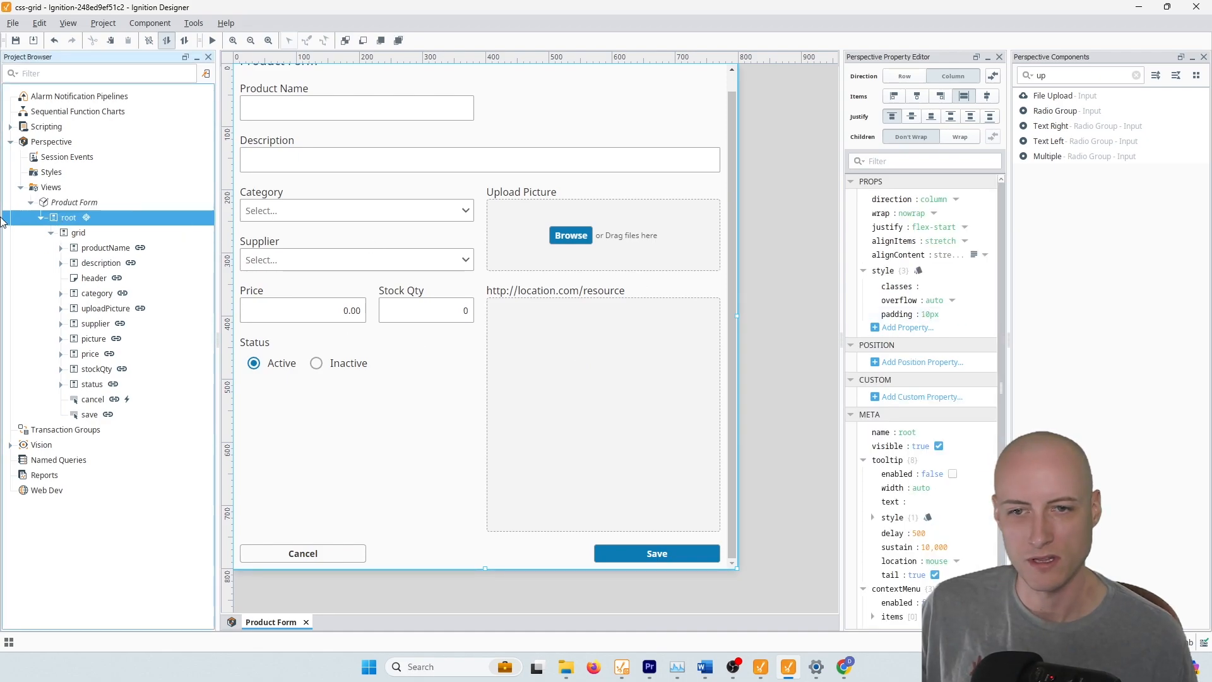
left_click(80, 233)
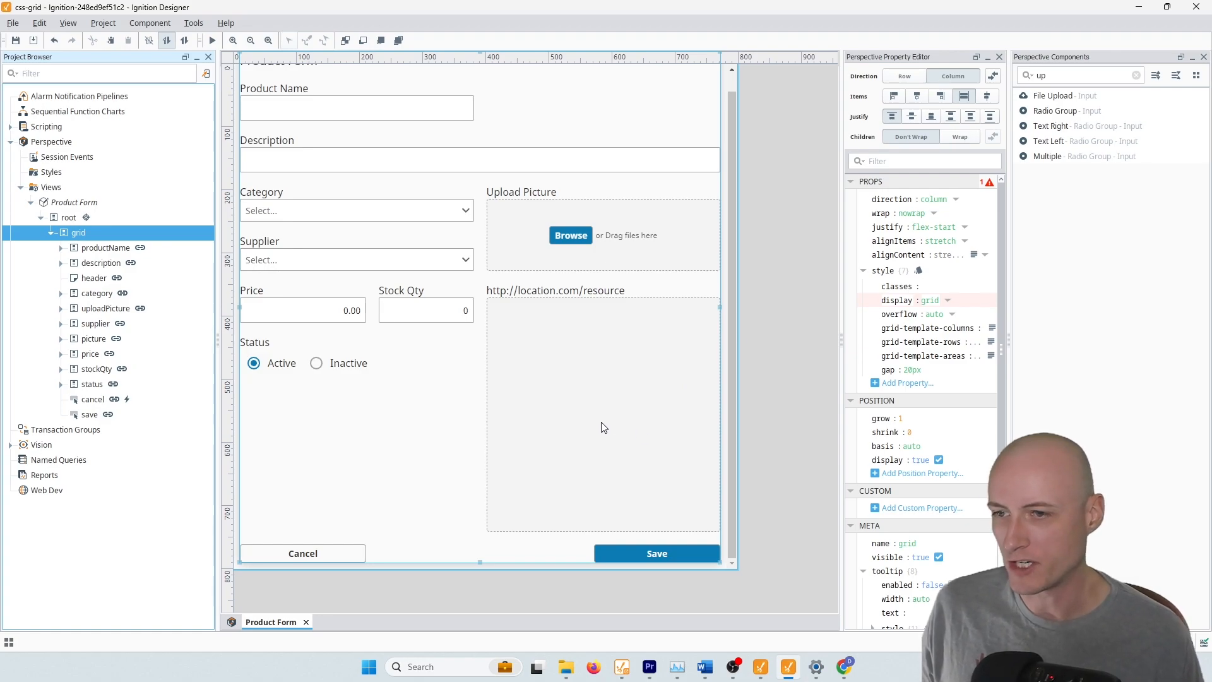
left_click(565, 405)
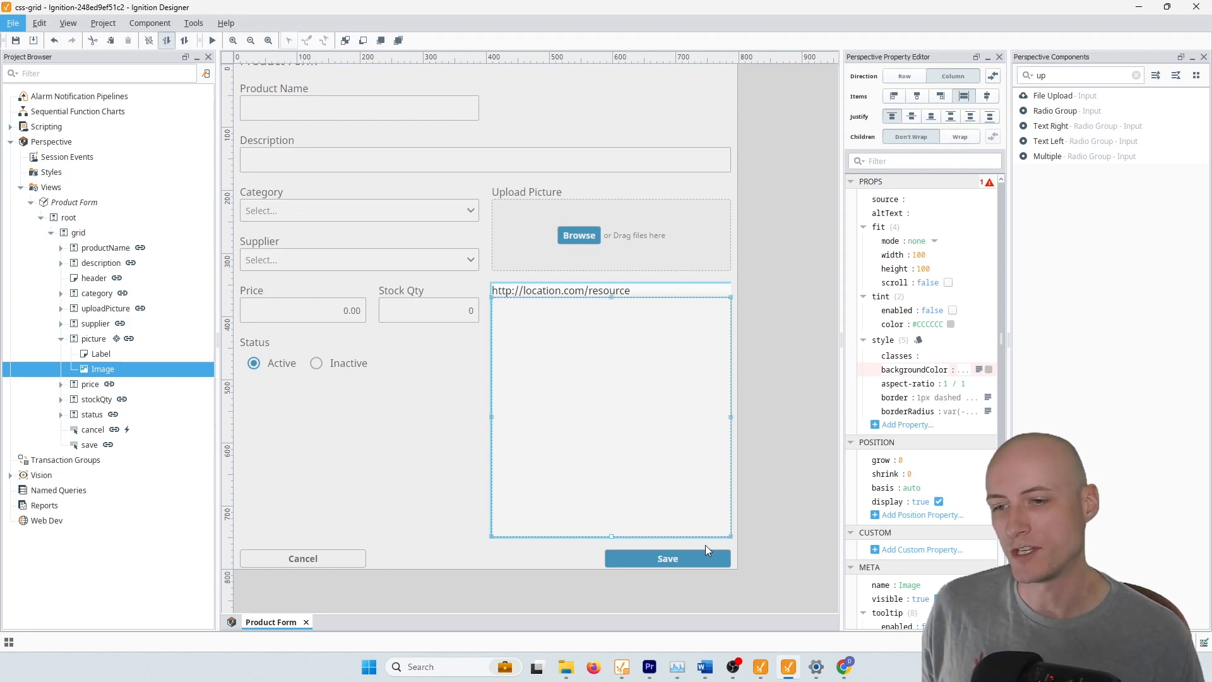
left_click_drag(842, 338, 770, 338)
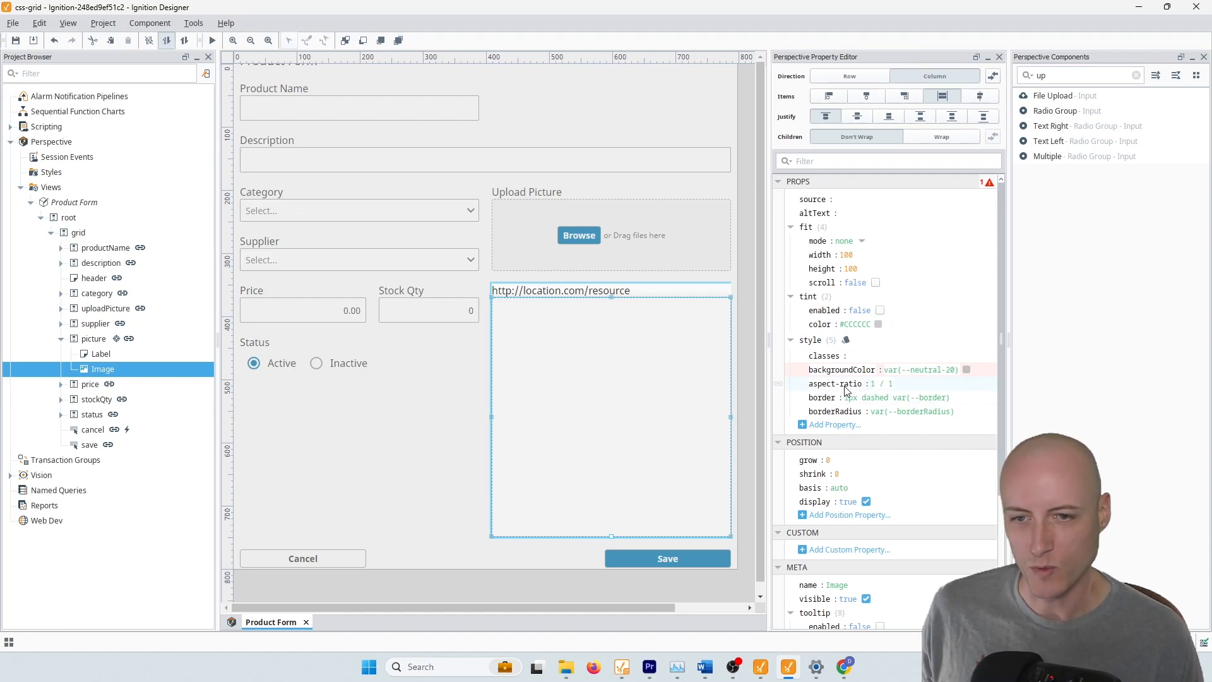
Resize the Product Form view to 525 px wide and back to 800 px to check the image's 1 / 1 aspect ratio.
left_click(883, 384)
left_click(892, 385)
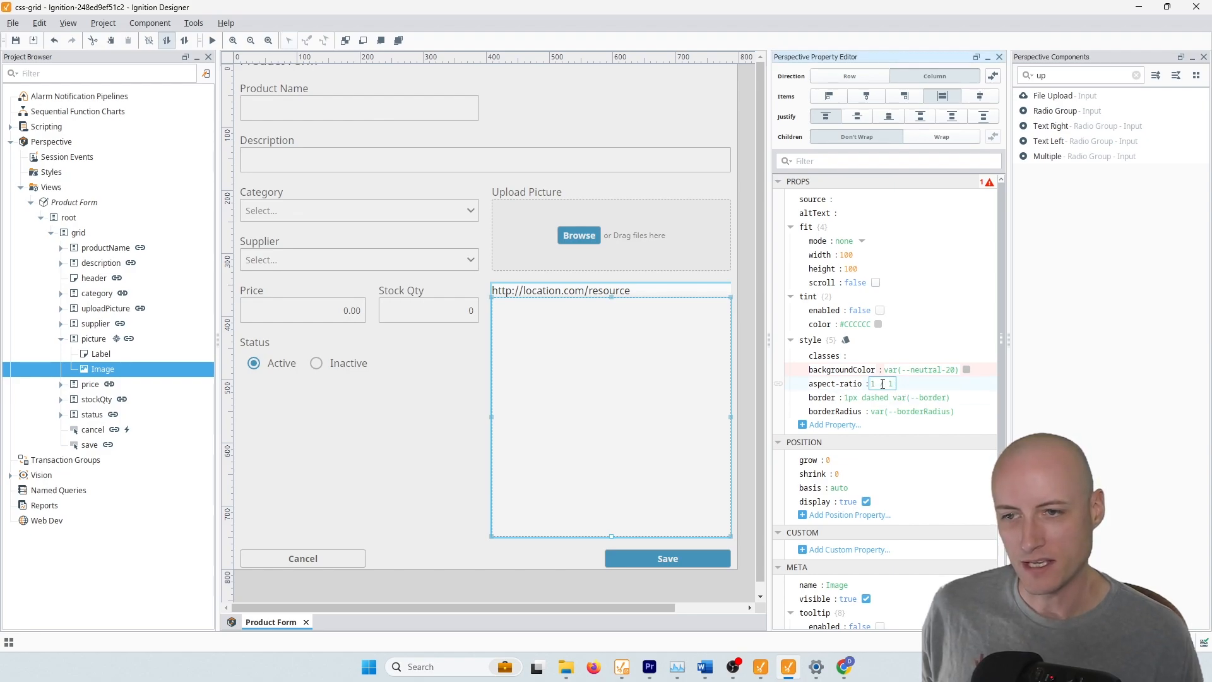
left_click(617, 451)
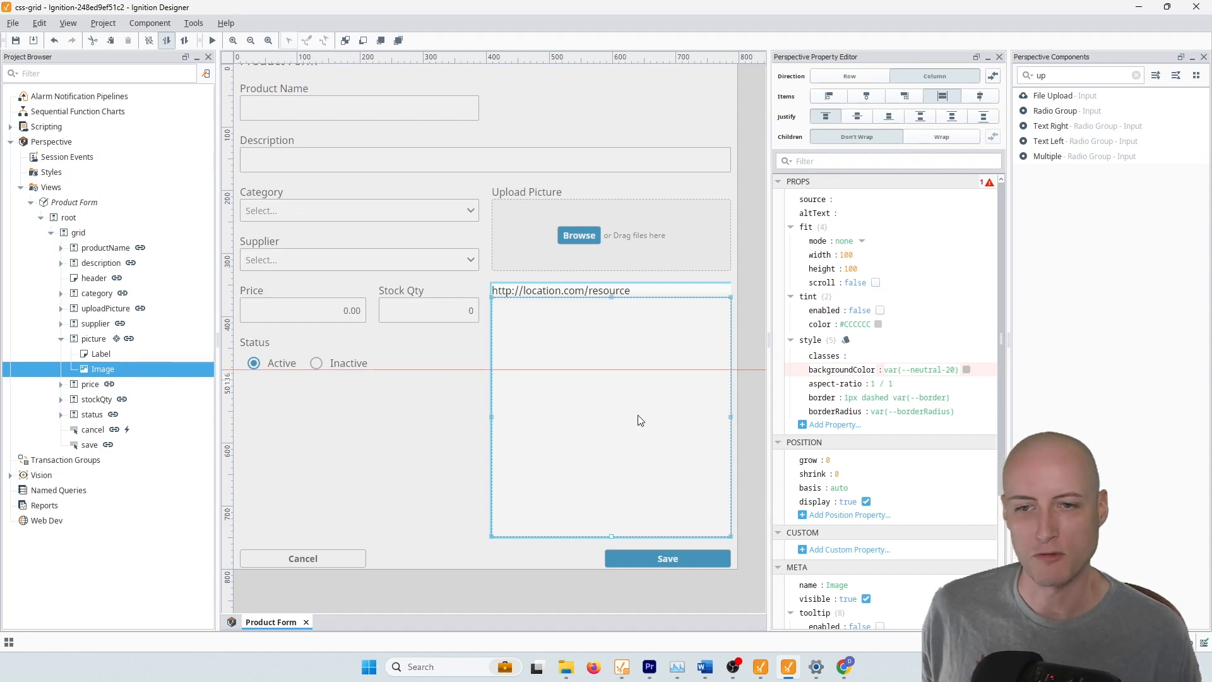
left_click(63, 203)
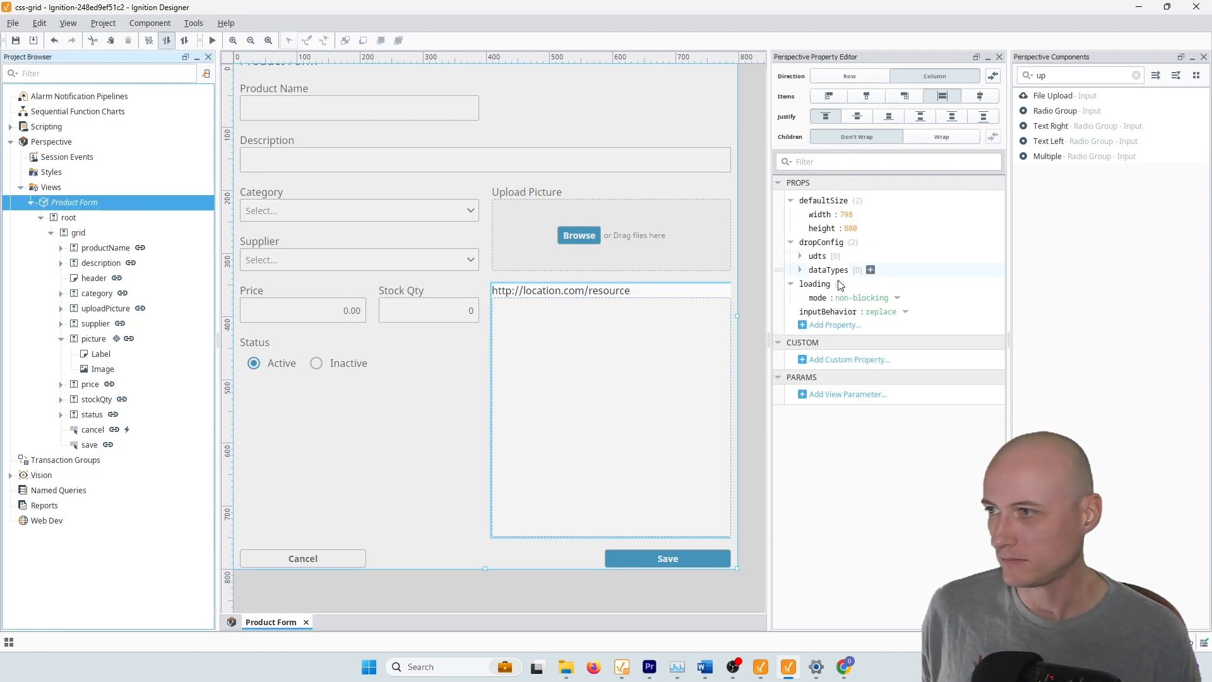
left_click_drag(736, 316, 565, 498)
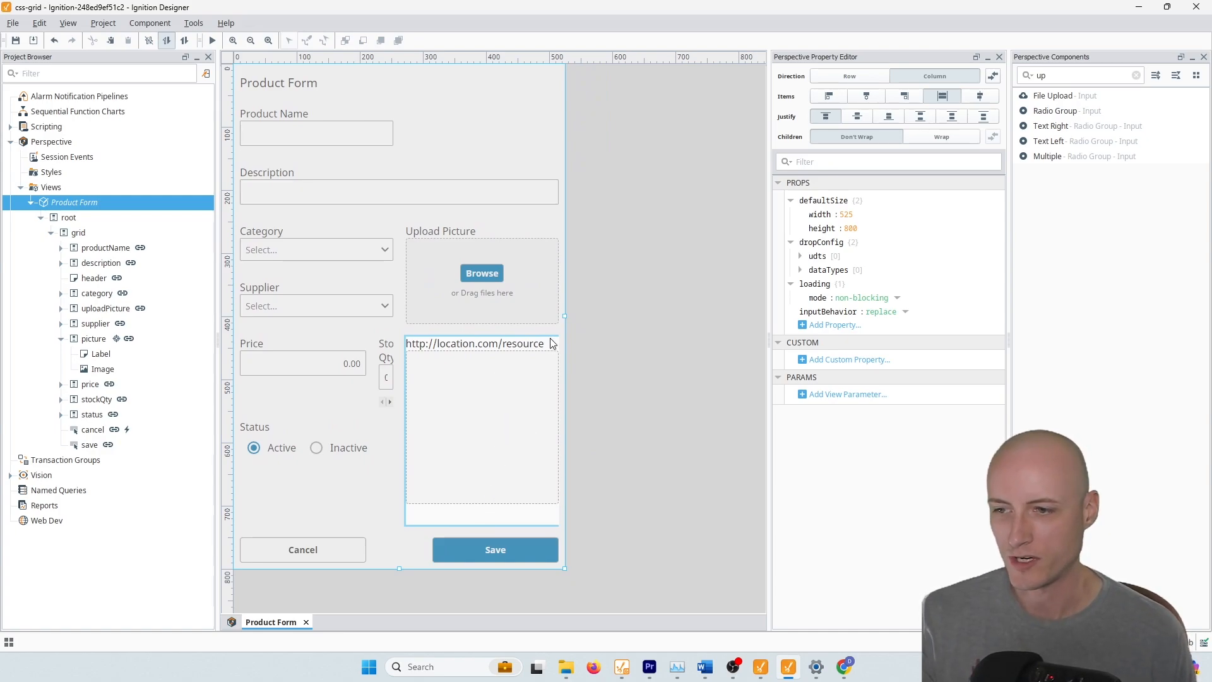
left_click_drag(557, 319, 738, 332)
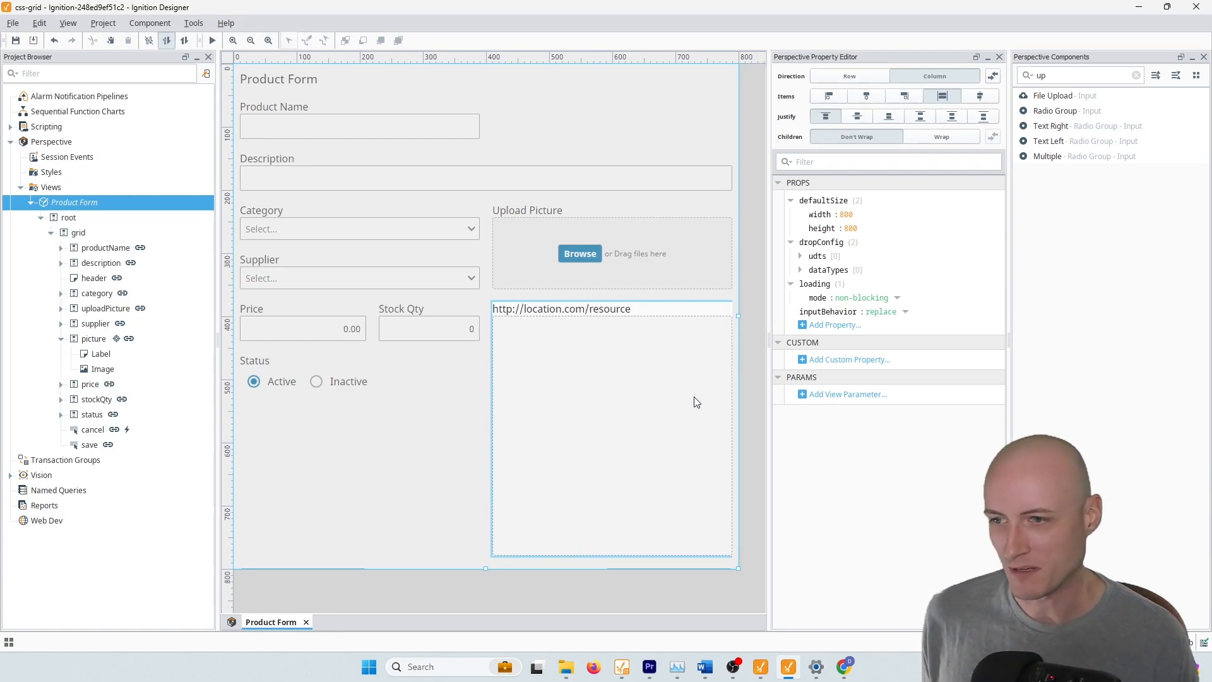
left_click(698, 429)
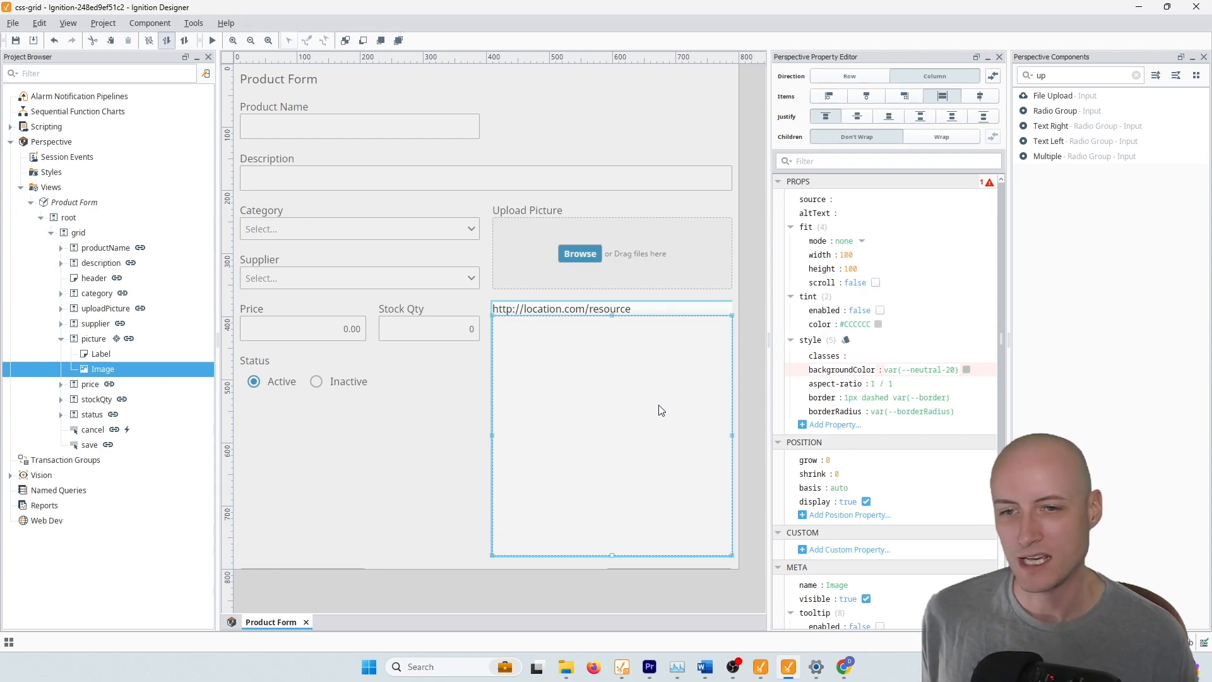
left_click(841, 386)
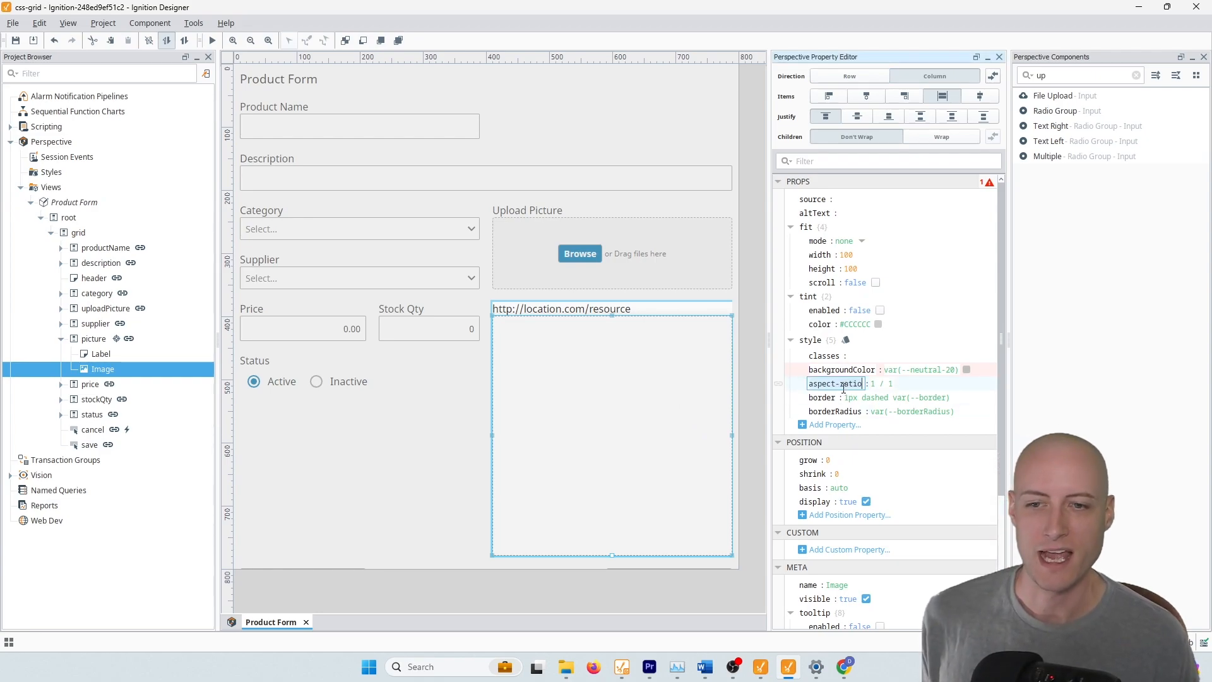
left_click(581, 419)
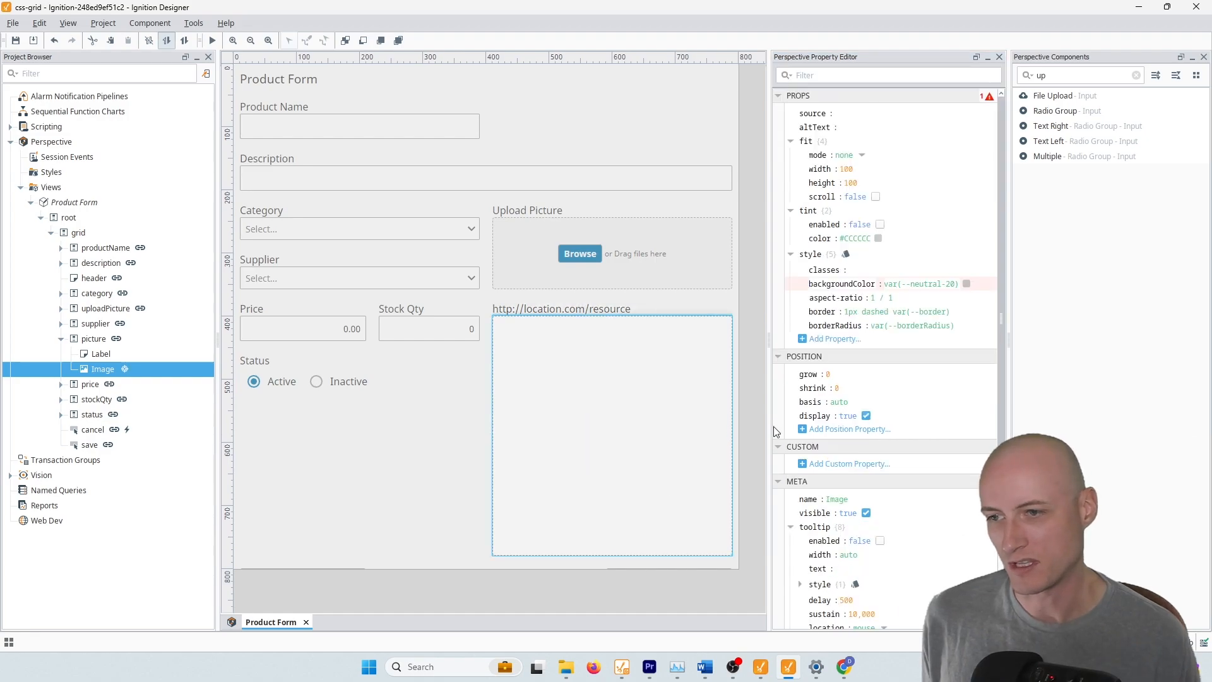
Set the grid container's grid-template-rows to 60px and check the header row's height.
left_click(475, 488)
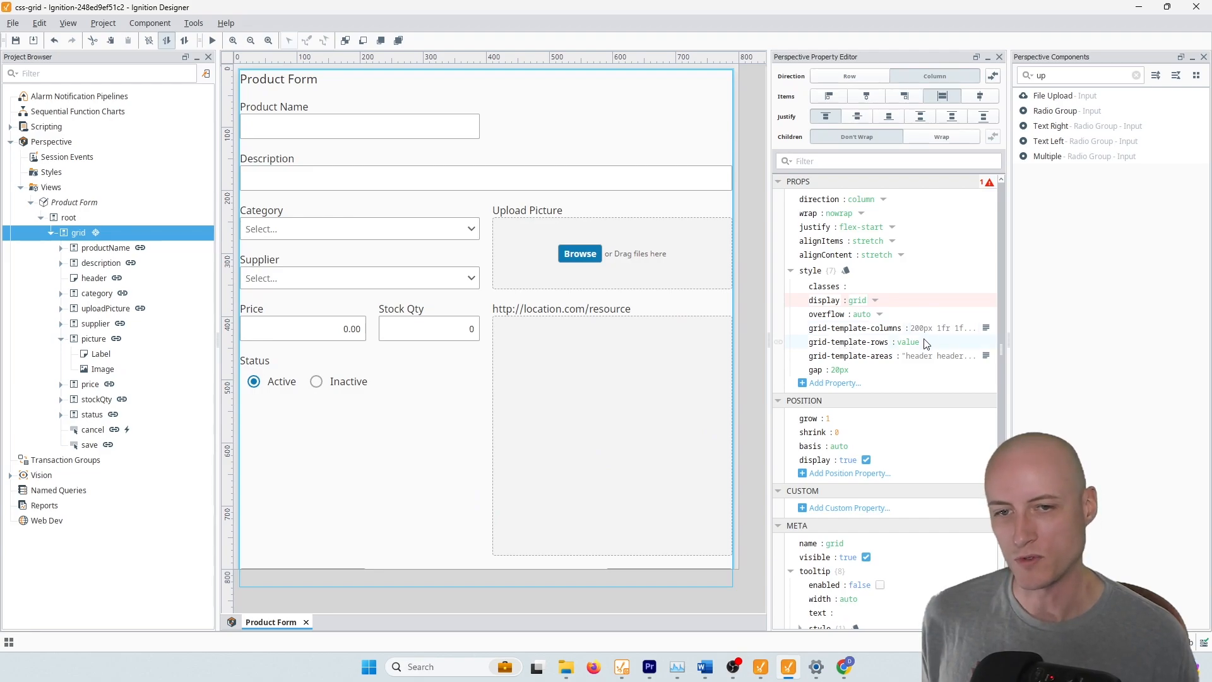
left_click(925, 343)
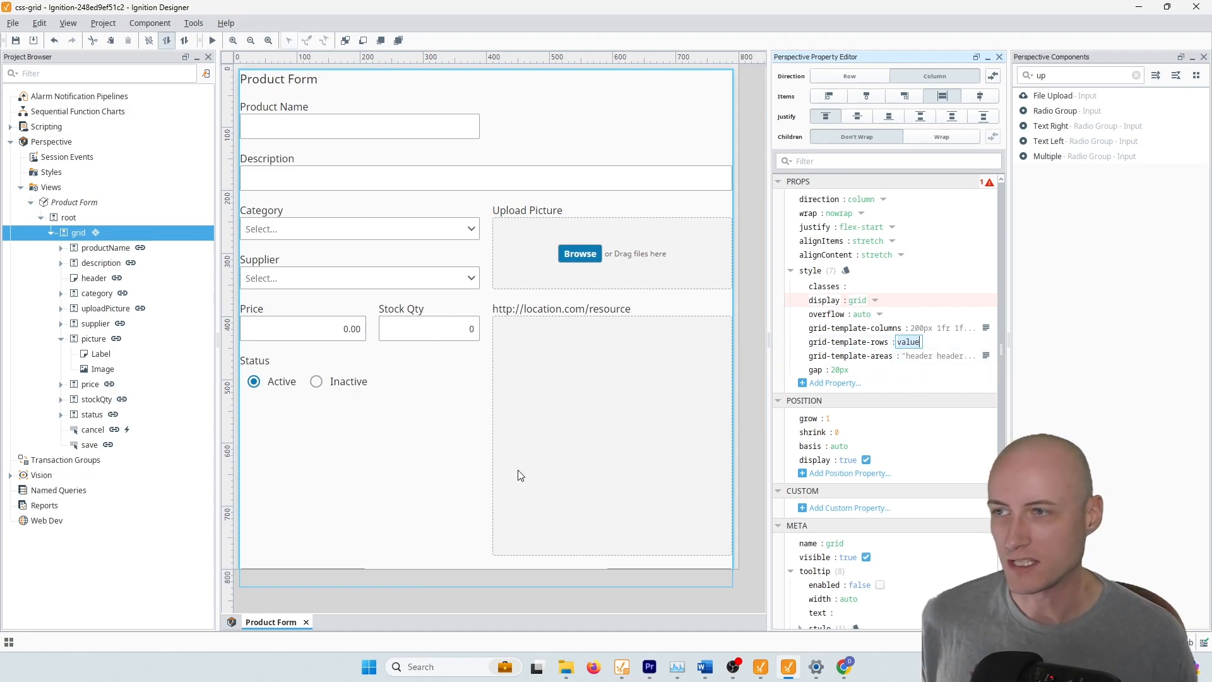
type("60px")
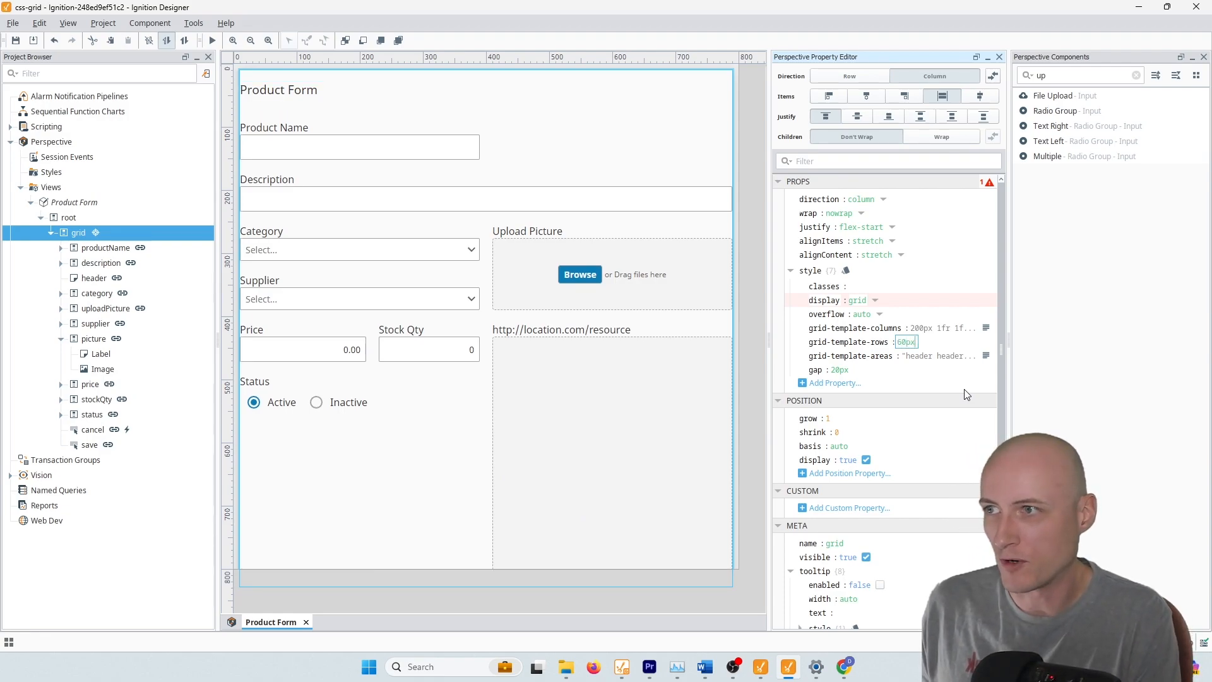
left_click(296, 89)
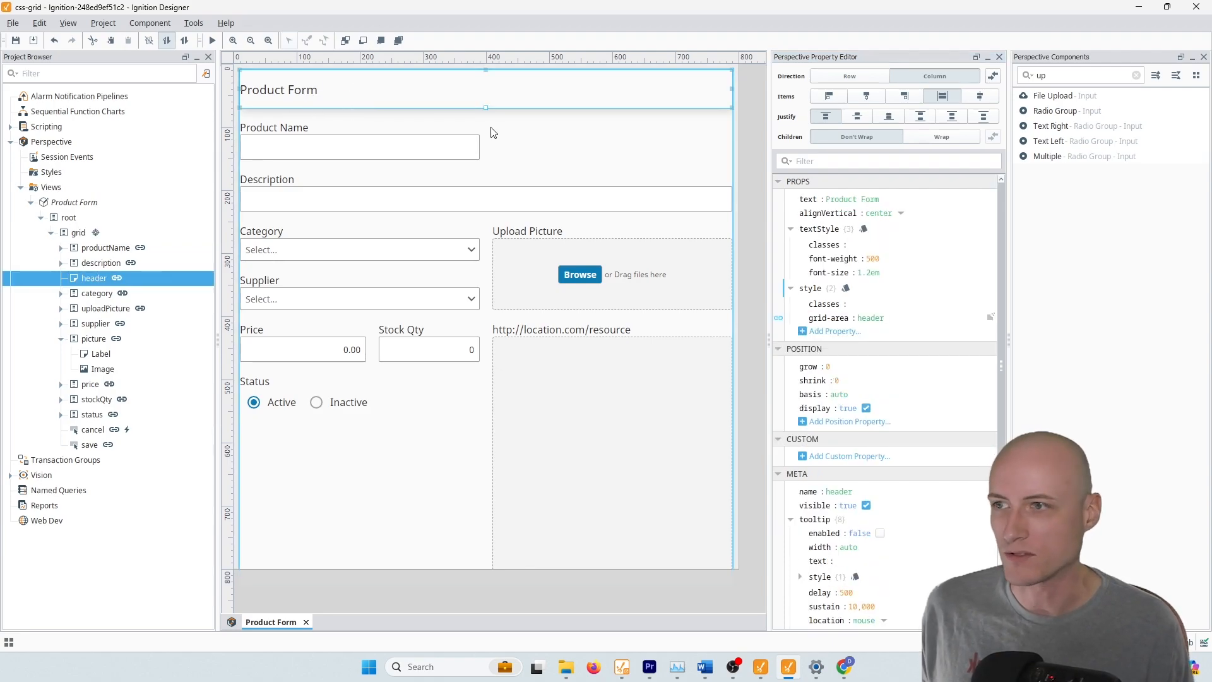
left_click(571, 119)
Go through the product name, description, category, supplier, price and status components to count the rows below the header.
left_click(937, 343)
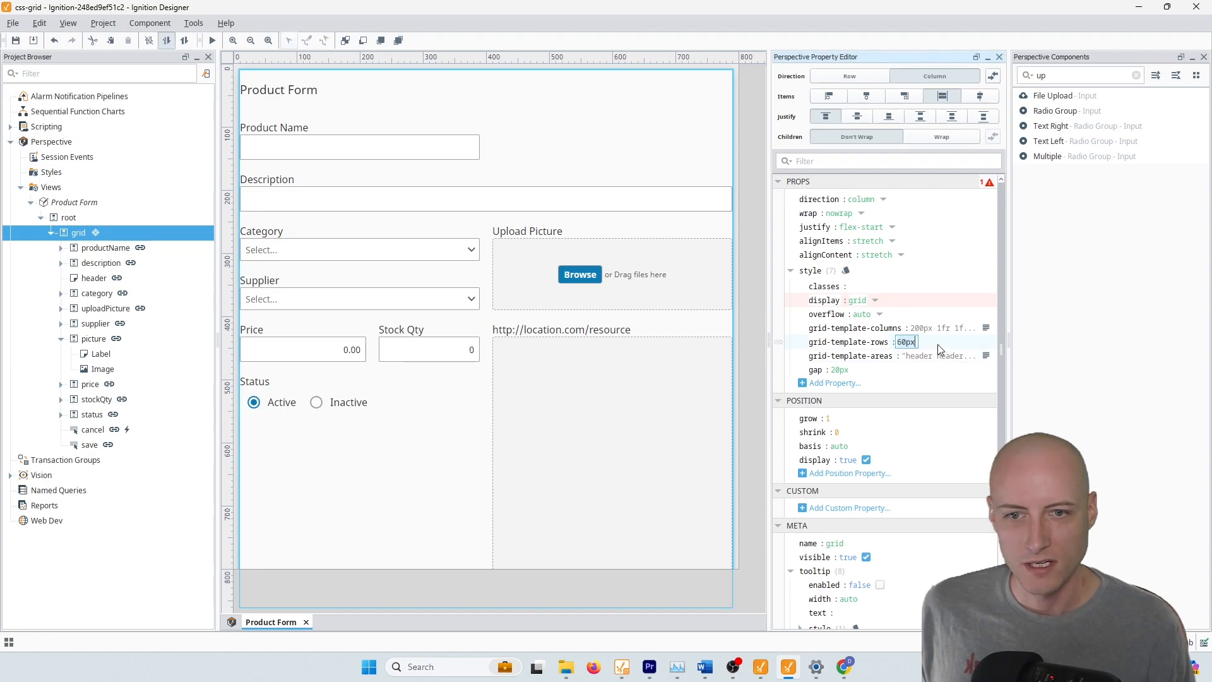
key("Right")
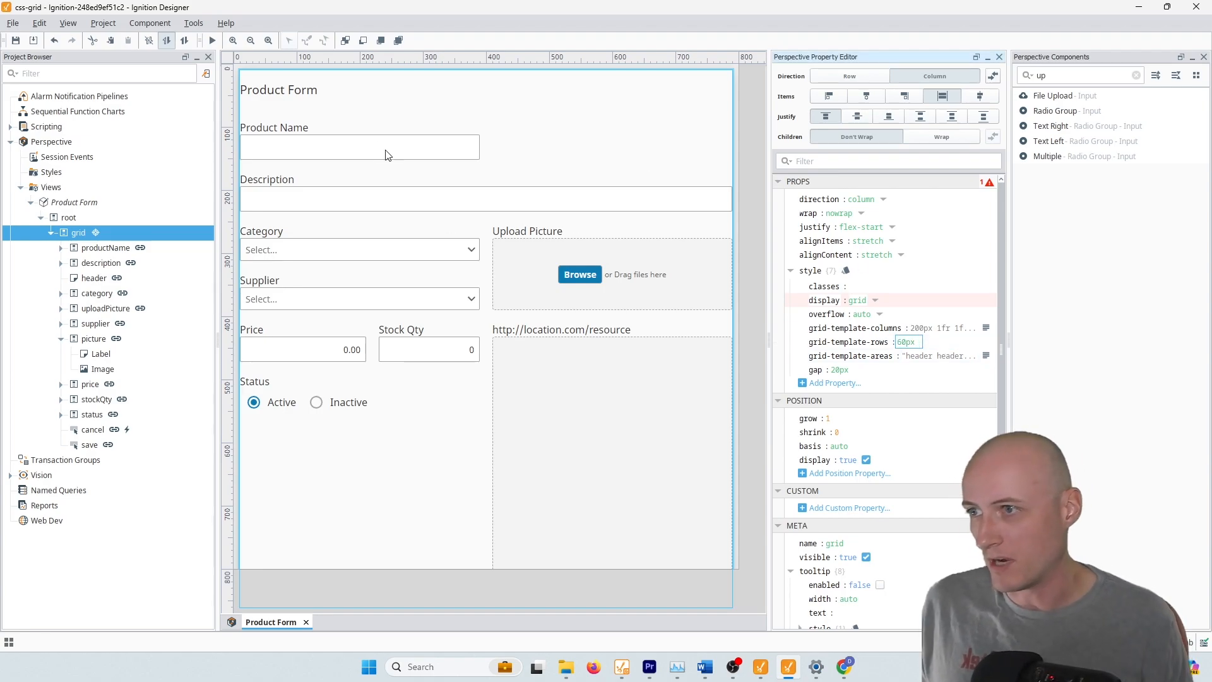
left_click(353, 160)
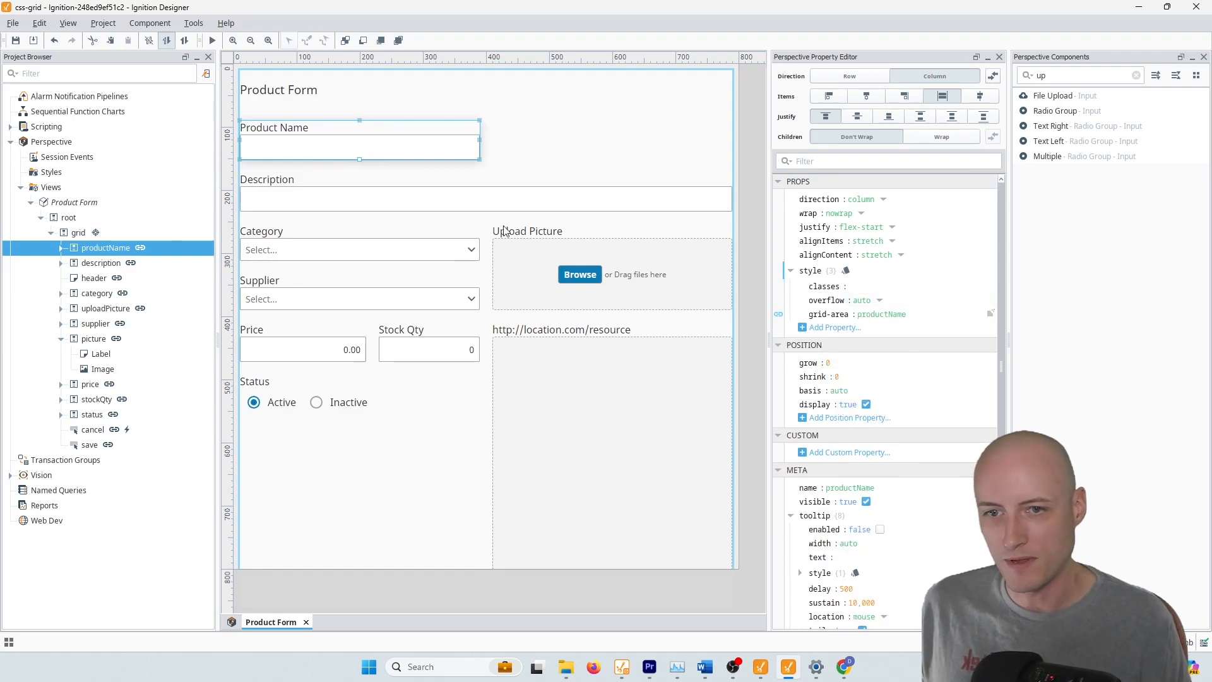
left_click(572, 154)
left_click(395, 196)
left_click(396, 250)
left_click(373, 298)
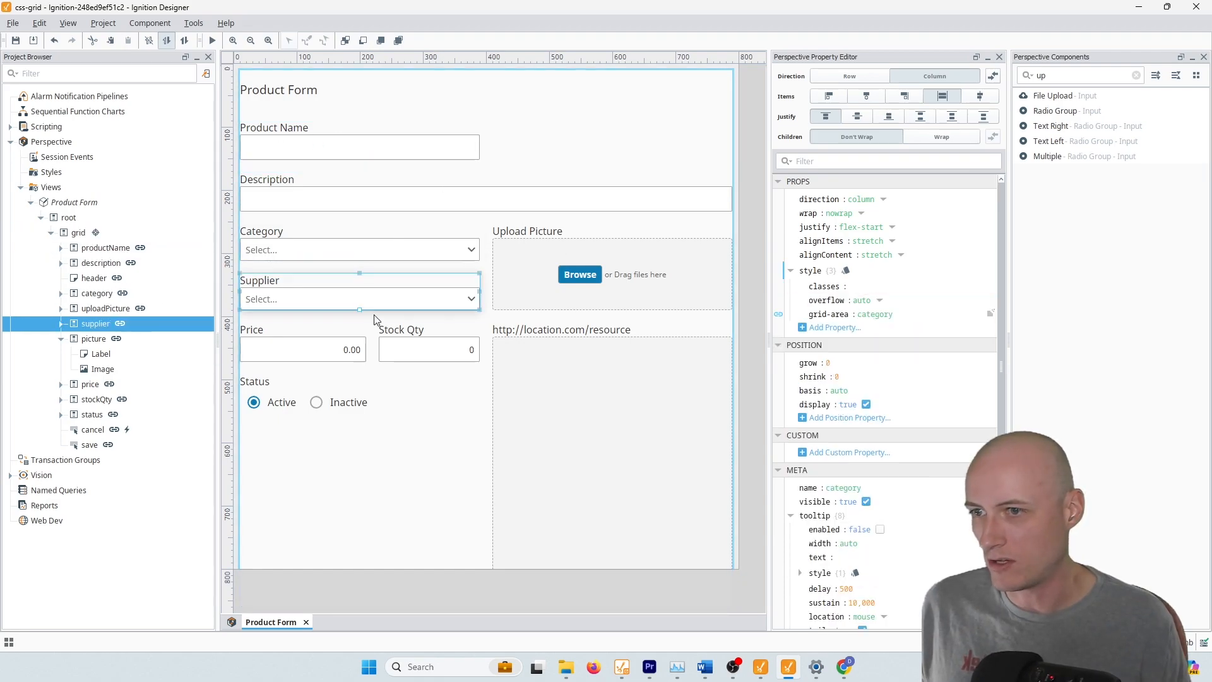
left_click(324, 352)
left_click(357, 386)
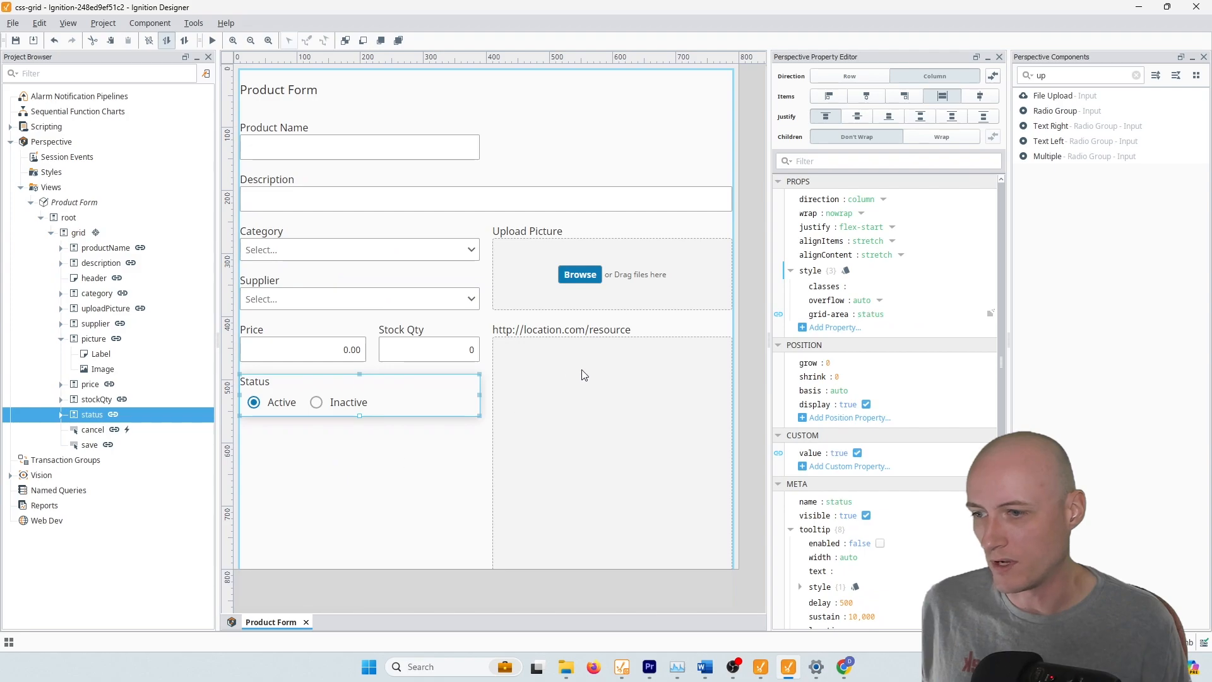
left_click(451, 470)
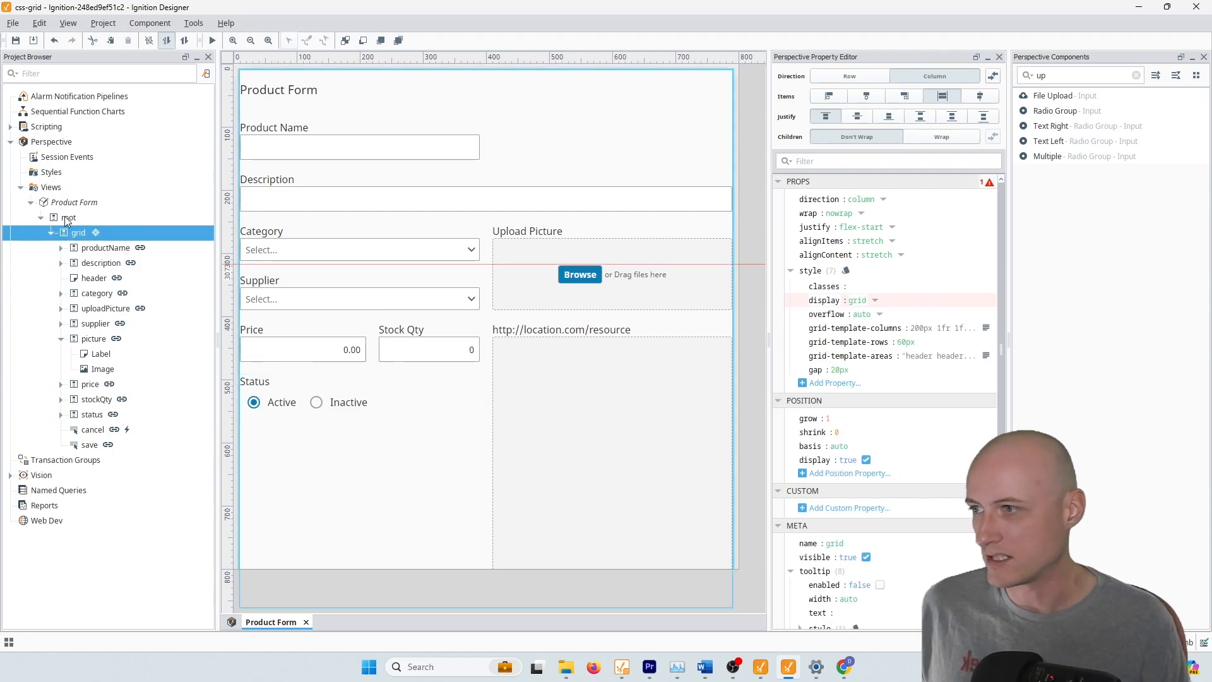
Extend the grid's grid-template-rows value to 60px repeat(6, auto).
left_click(945, 343)
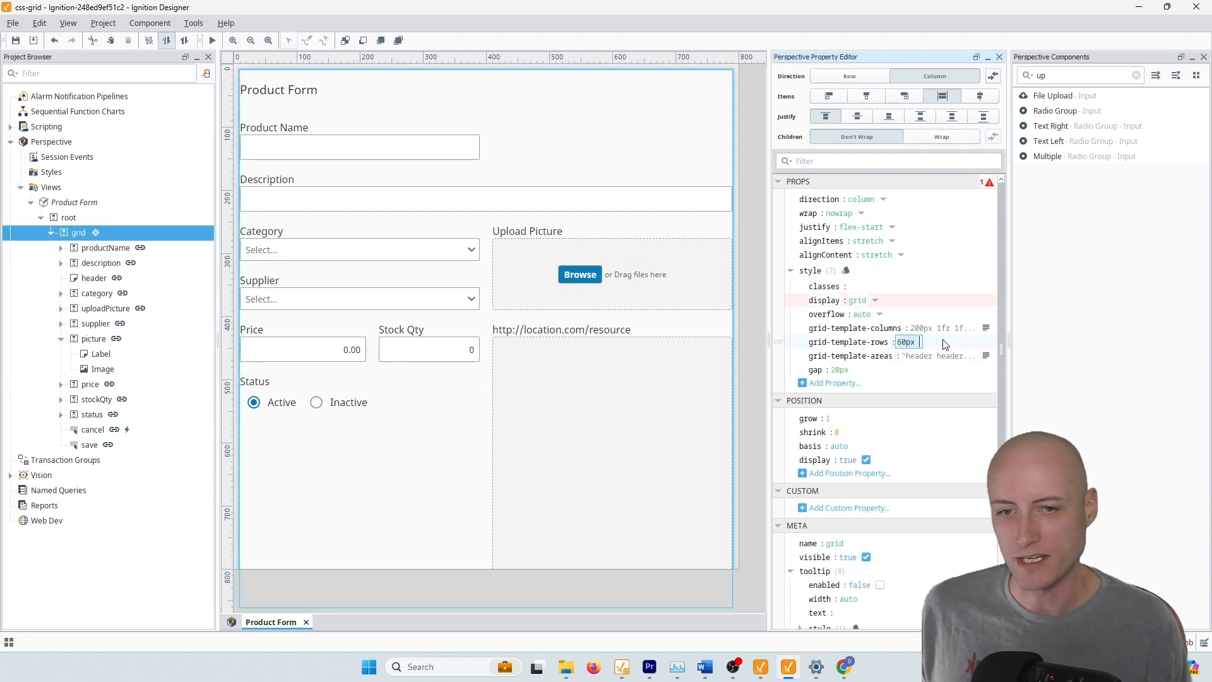
key("Right")
type("auto")
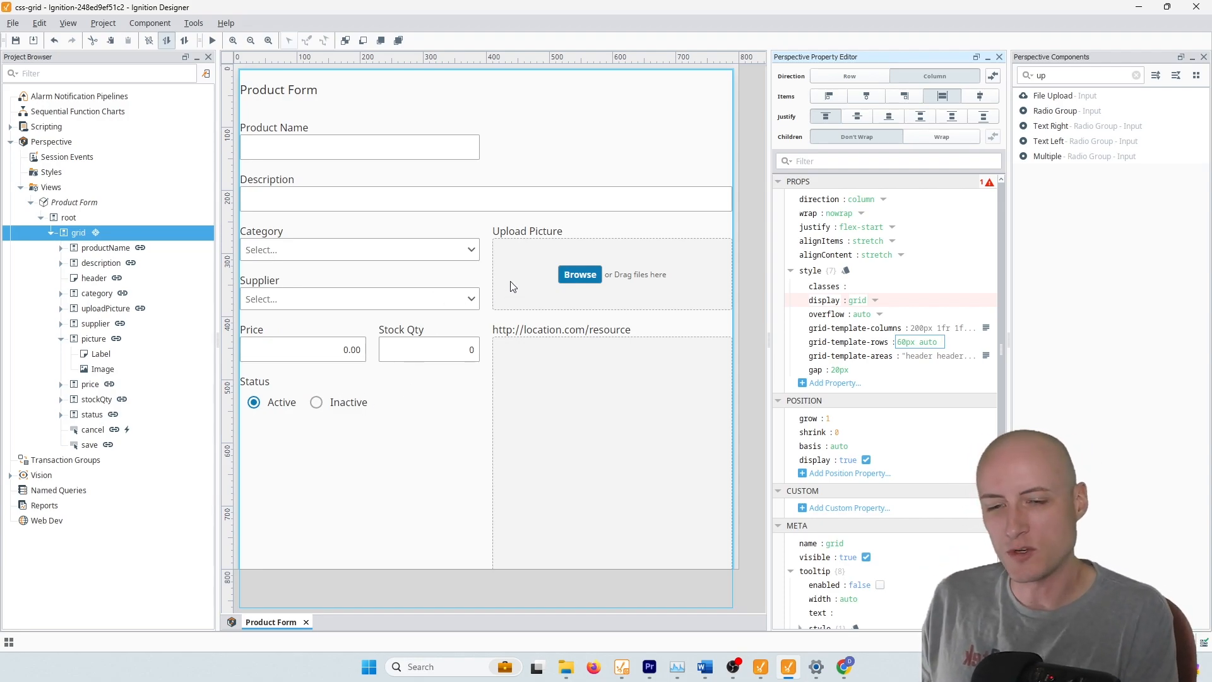
key("BackSpace")
key("BackSpace")
key("BackSpace")
key("BackSpace")
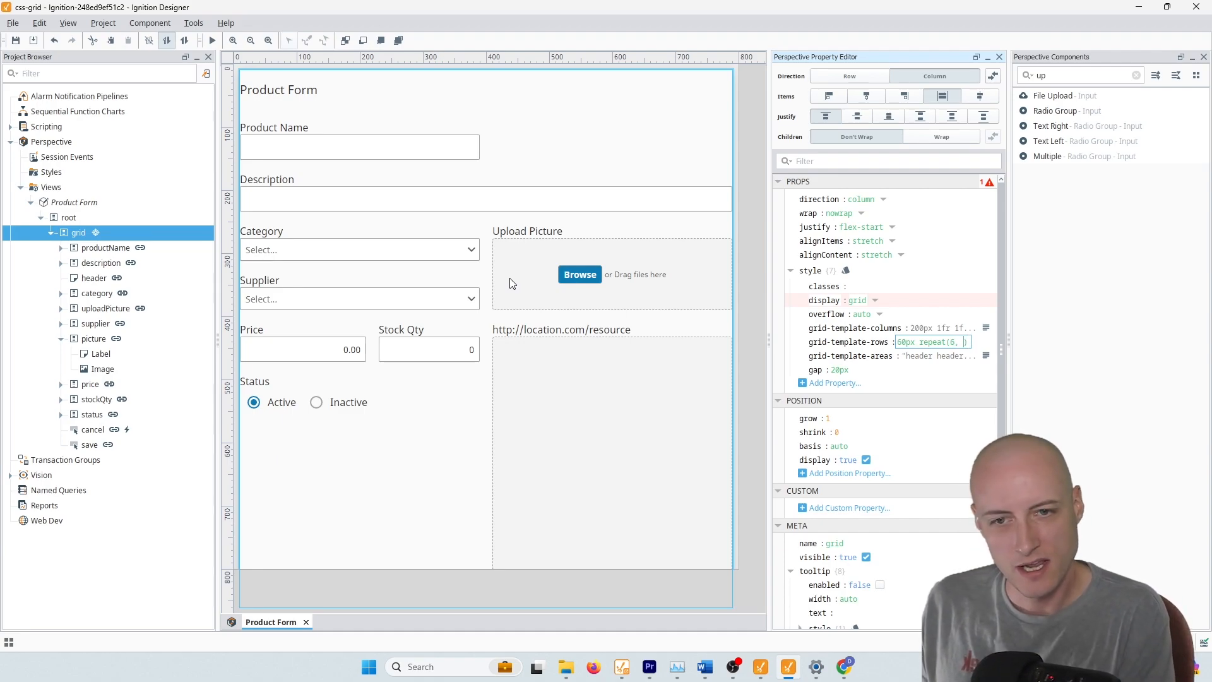
type("auto")
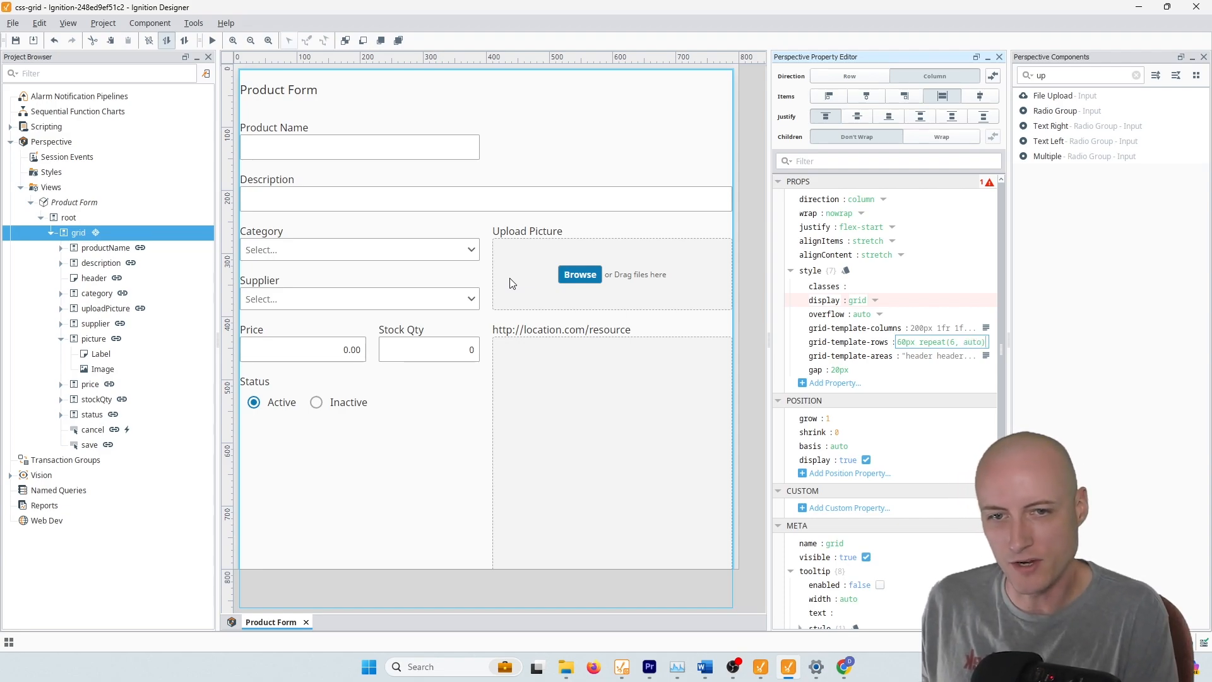
Check the picture area and each form row from product name to status against the repeated auto rows.
left_click(494, 392)
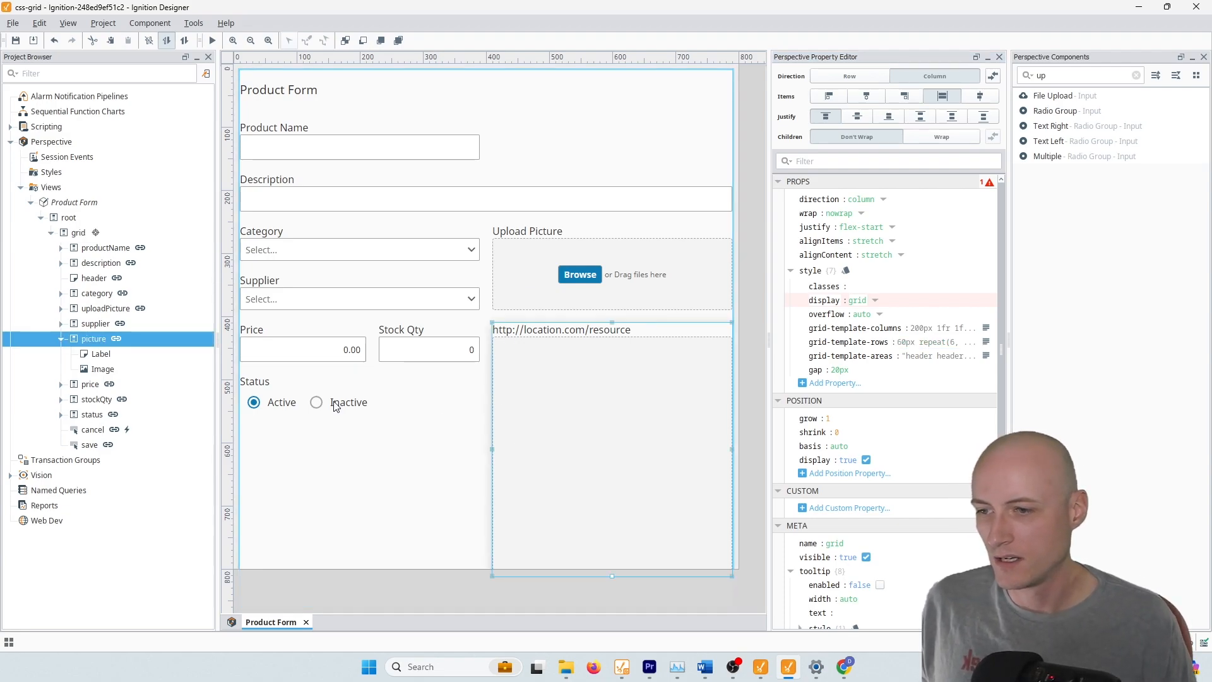
left_click(348, 159)
left_click(338, 206)
left_click(345, 253)
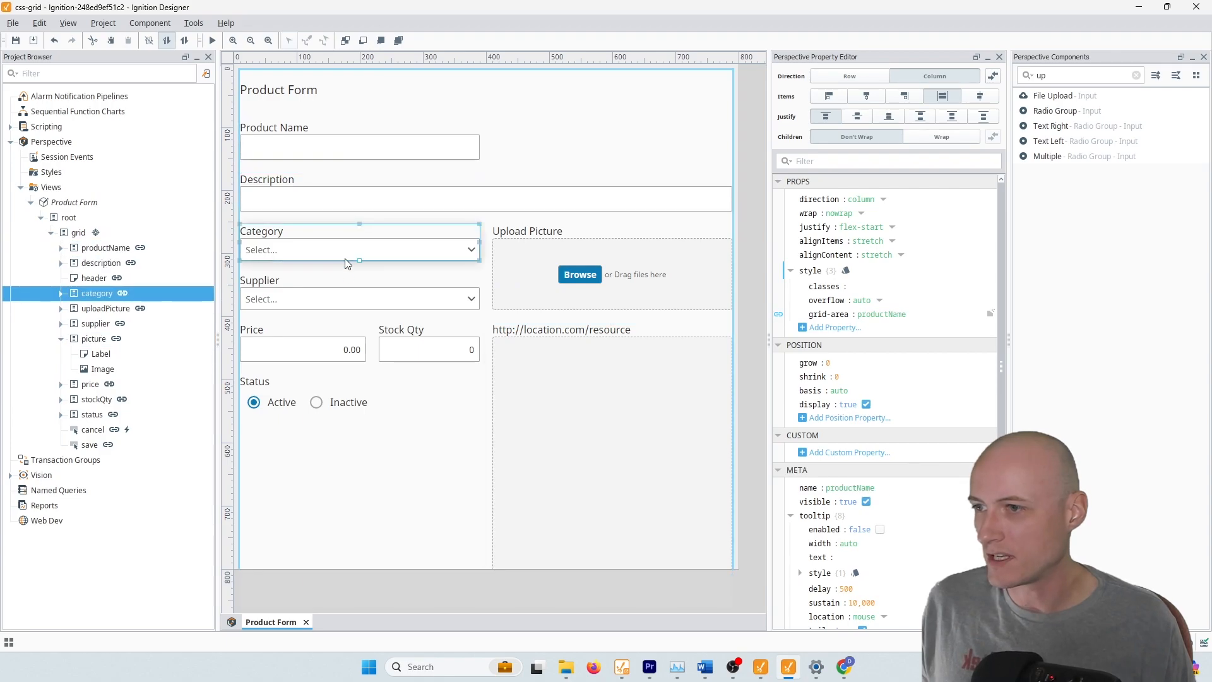
left_click(343, 304)
left_click(328, 344)
left_click(313, 410)
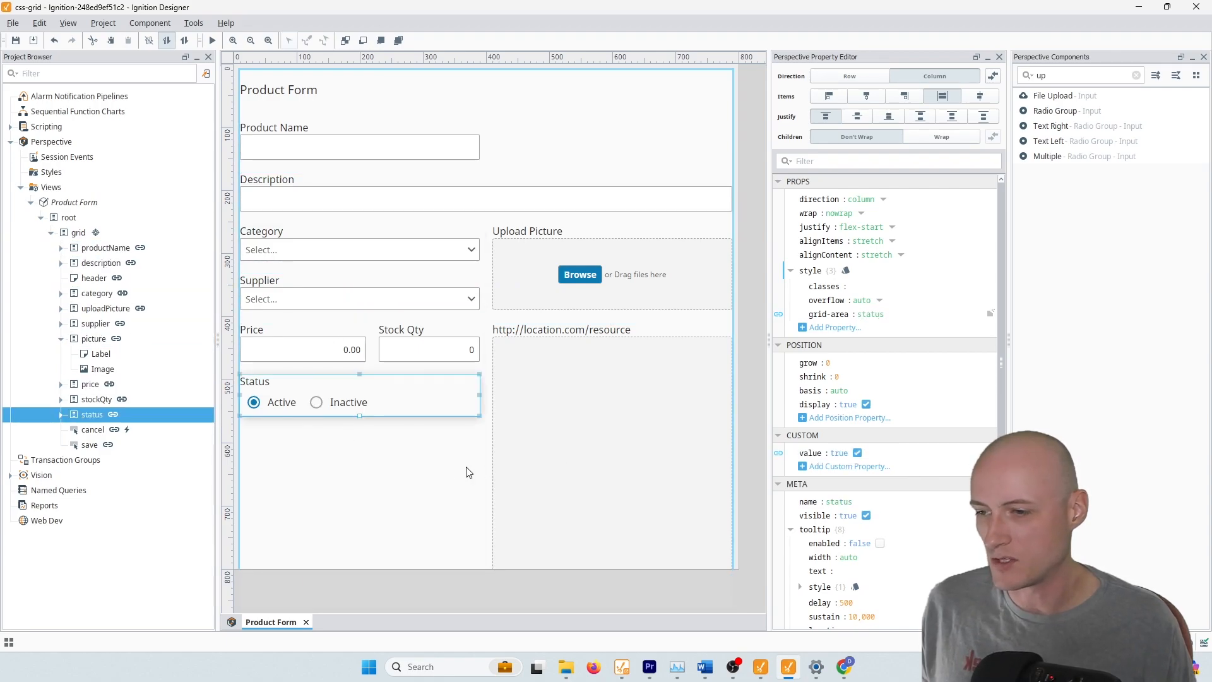
left_click(413, 464)
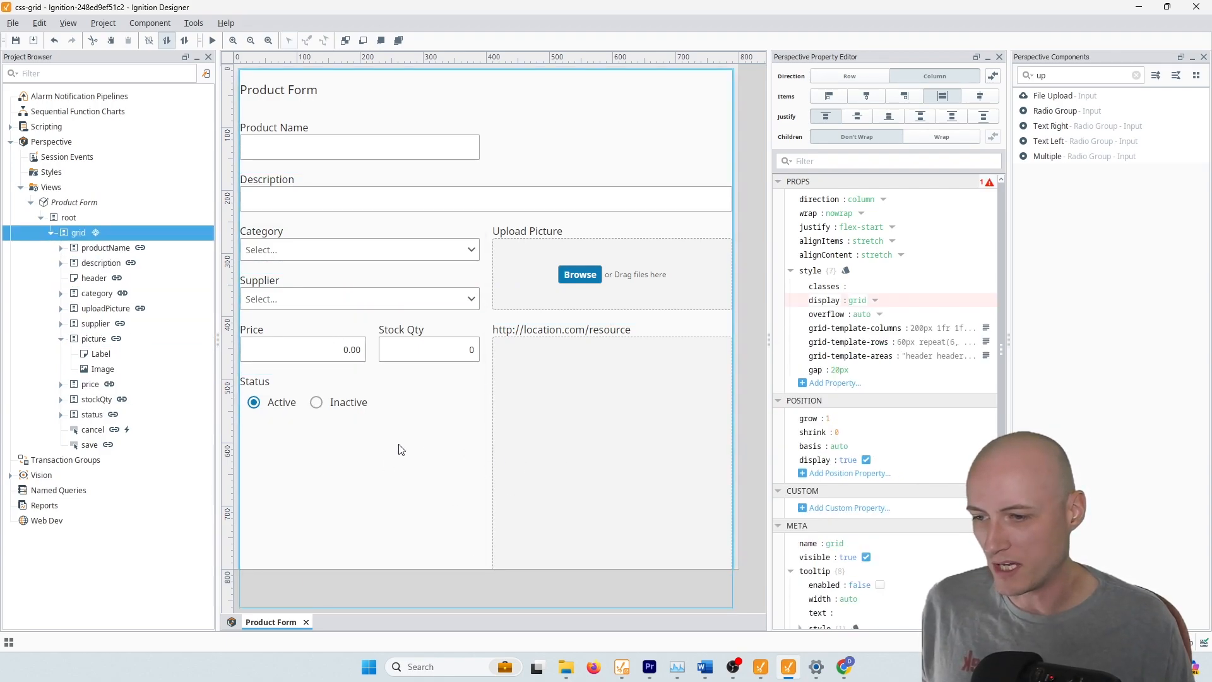
Preview the form to examine the row with the Cancel and Save buttons, and return to design mode.
left_click(212, 40)
scroll(487, 435, "down", 1)
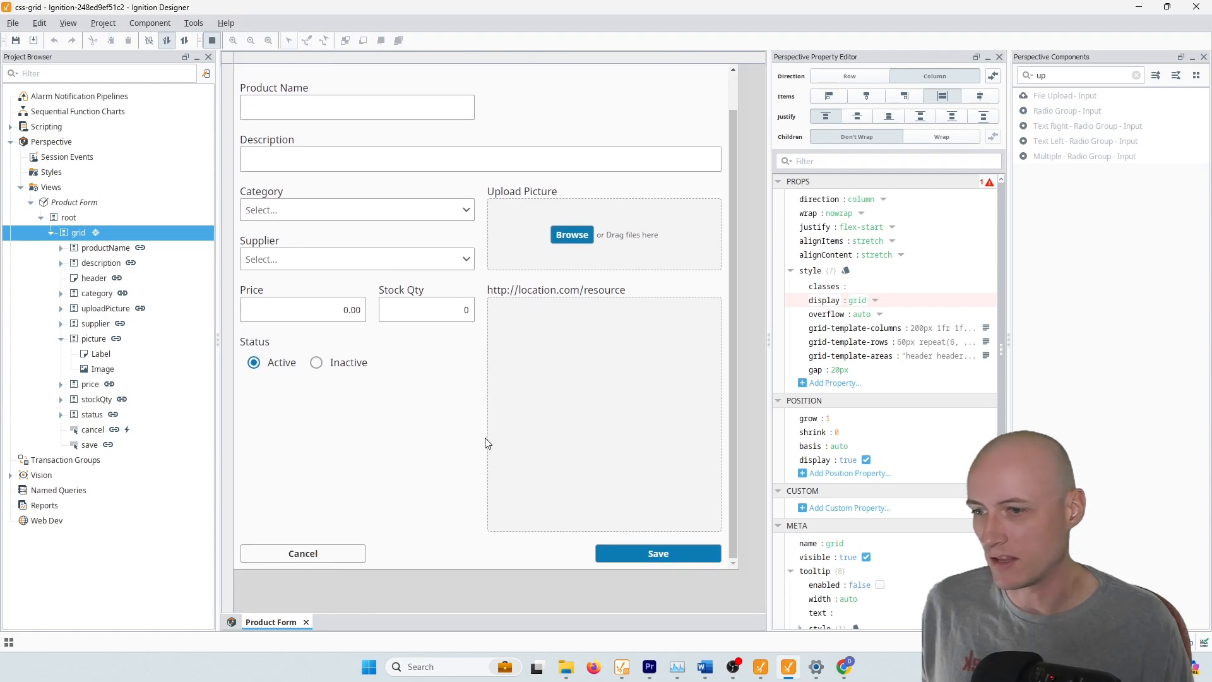
left_click(213, 40)
Set the grid's grid-template-rows to 60px repeat(6, auto) 1fr 40px and check the Cancel and Save row.
left_click(985, 341)
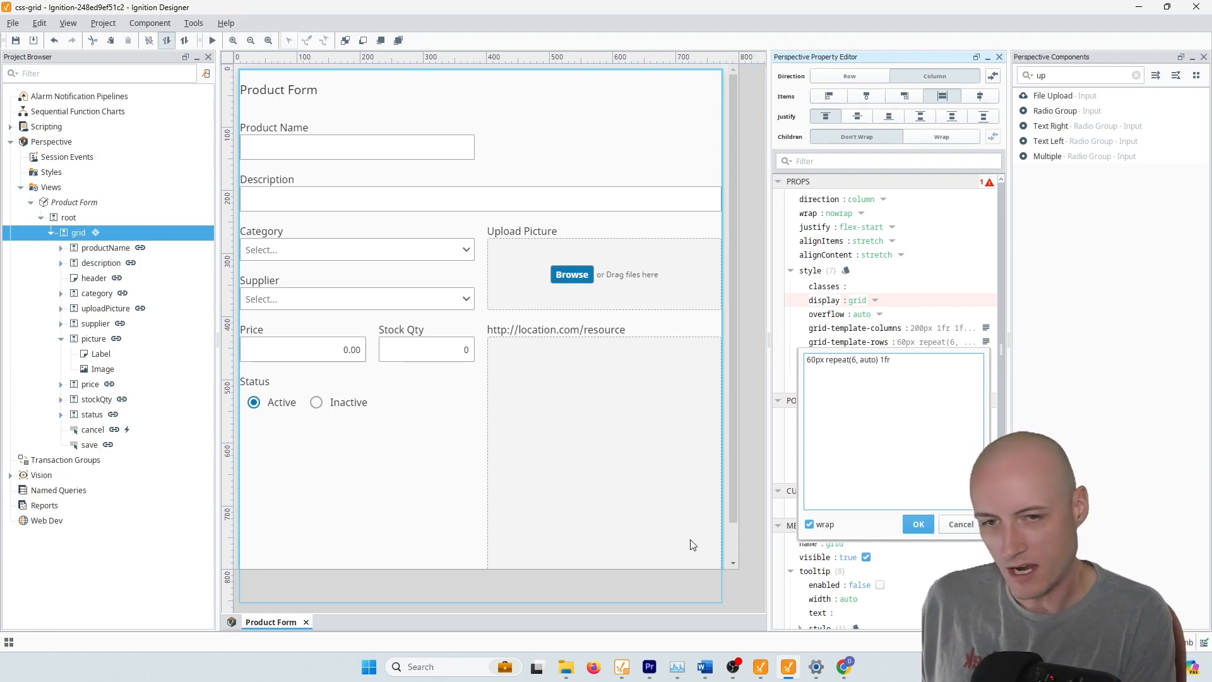
type("40")
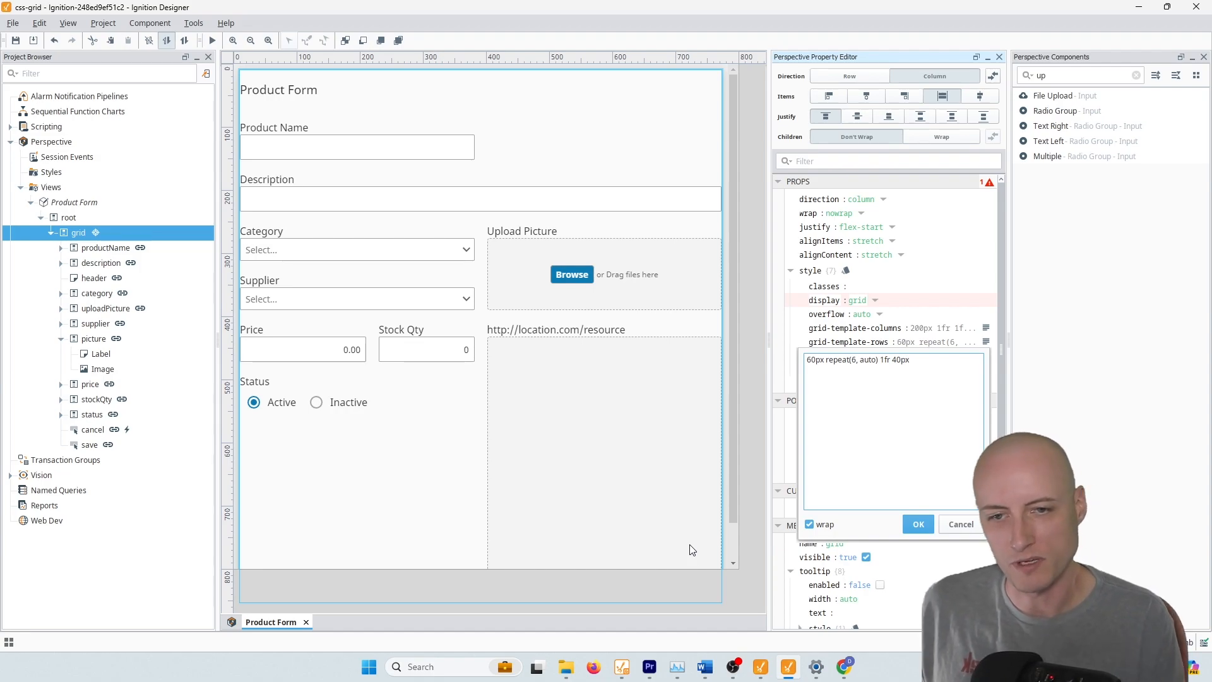
left_click(918, 524)
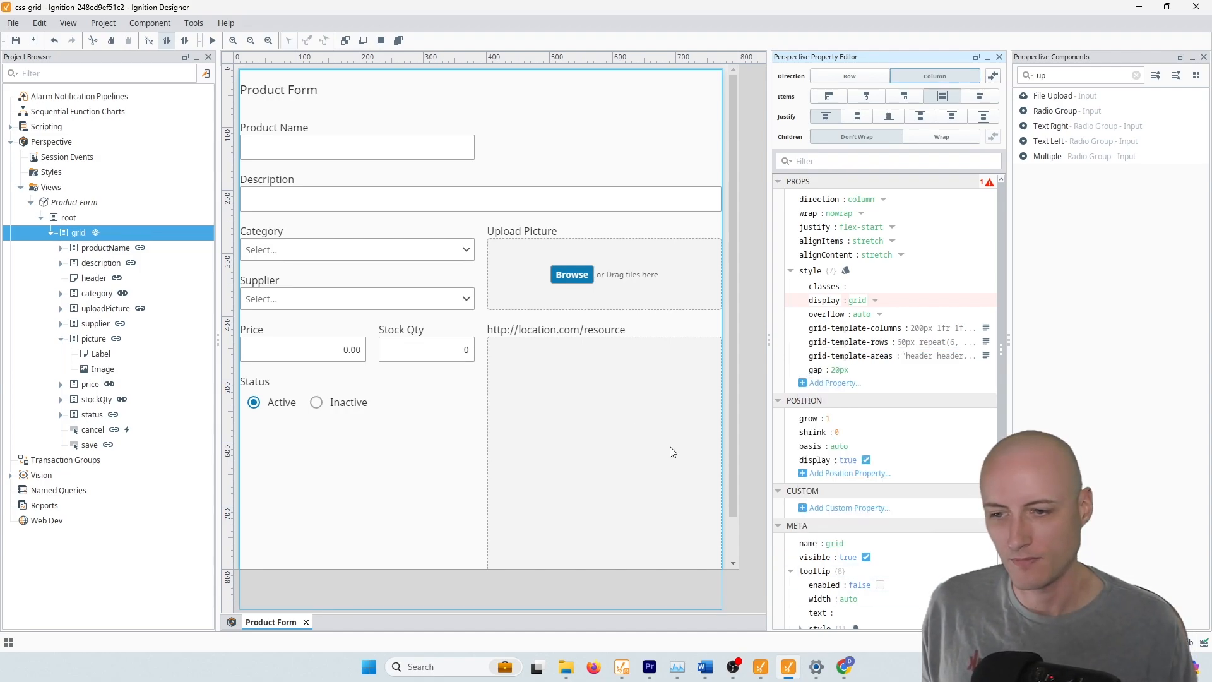
scroll(695, 464, "down", 2)
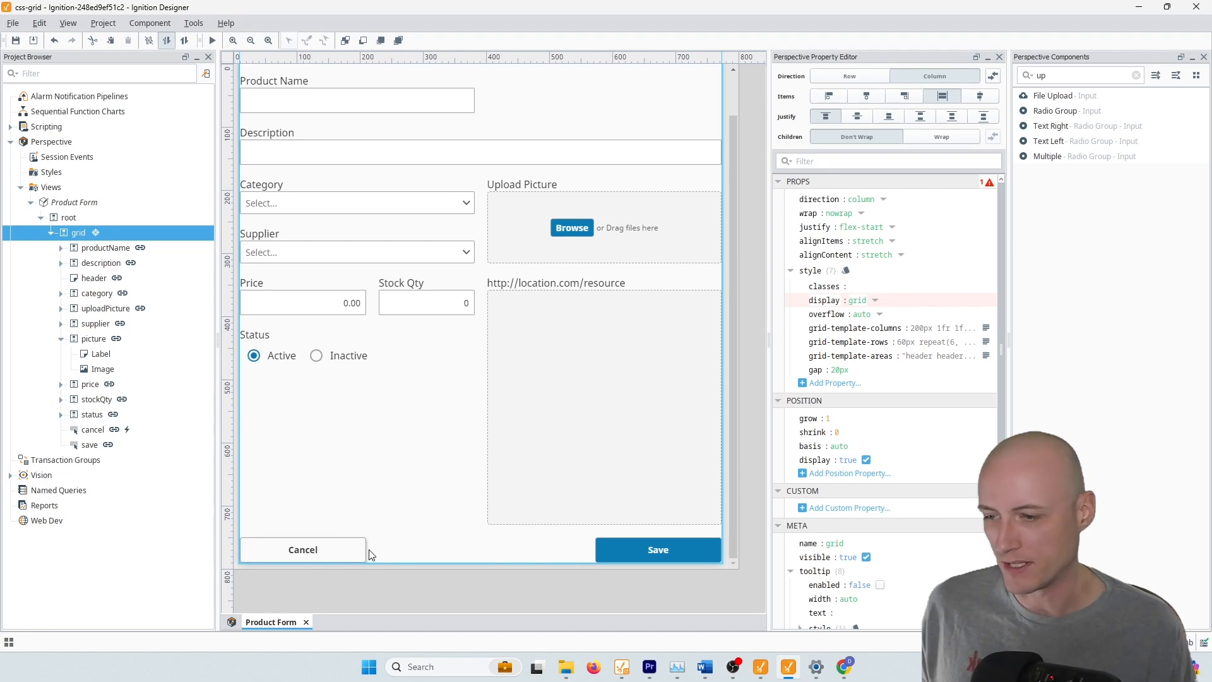
scroll(478, 467, "up", 1)
scroll(473, 461, "down", 1)
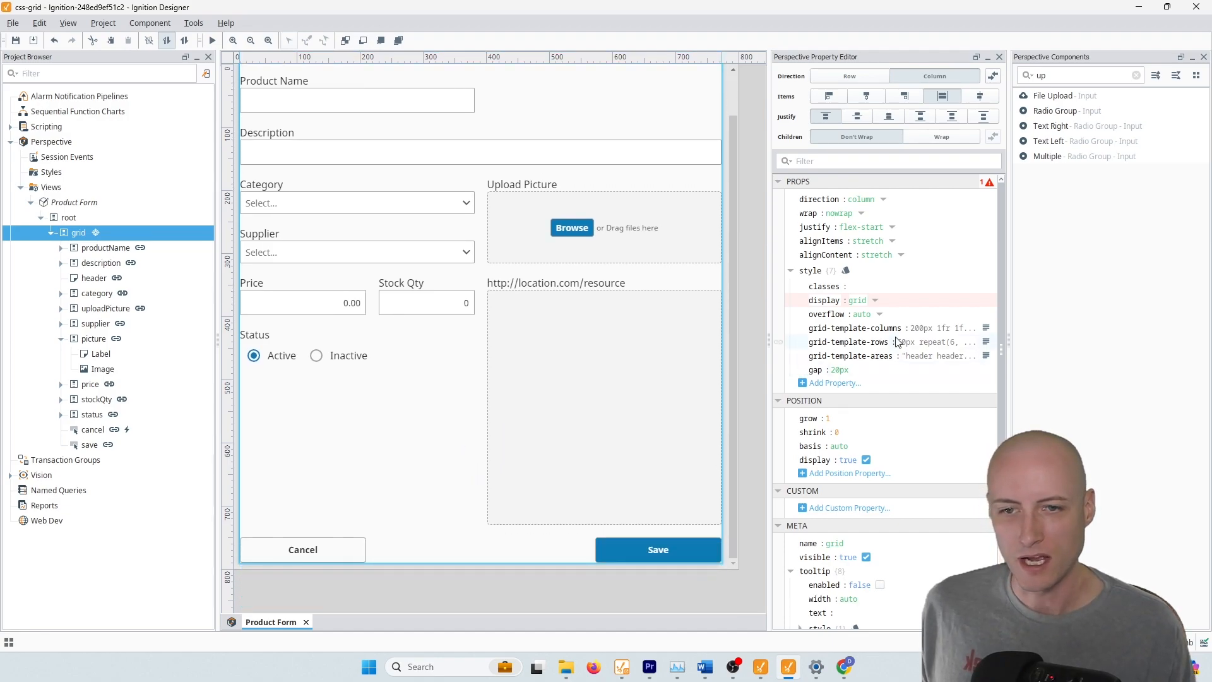
Set the grid's grid-template-rows to 60px repeat(6, minmax(62px, auto)) 1fr 40px and check the form rows.
left_click(986, 343)
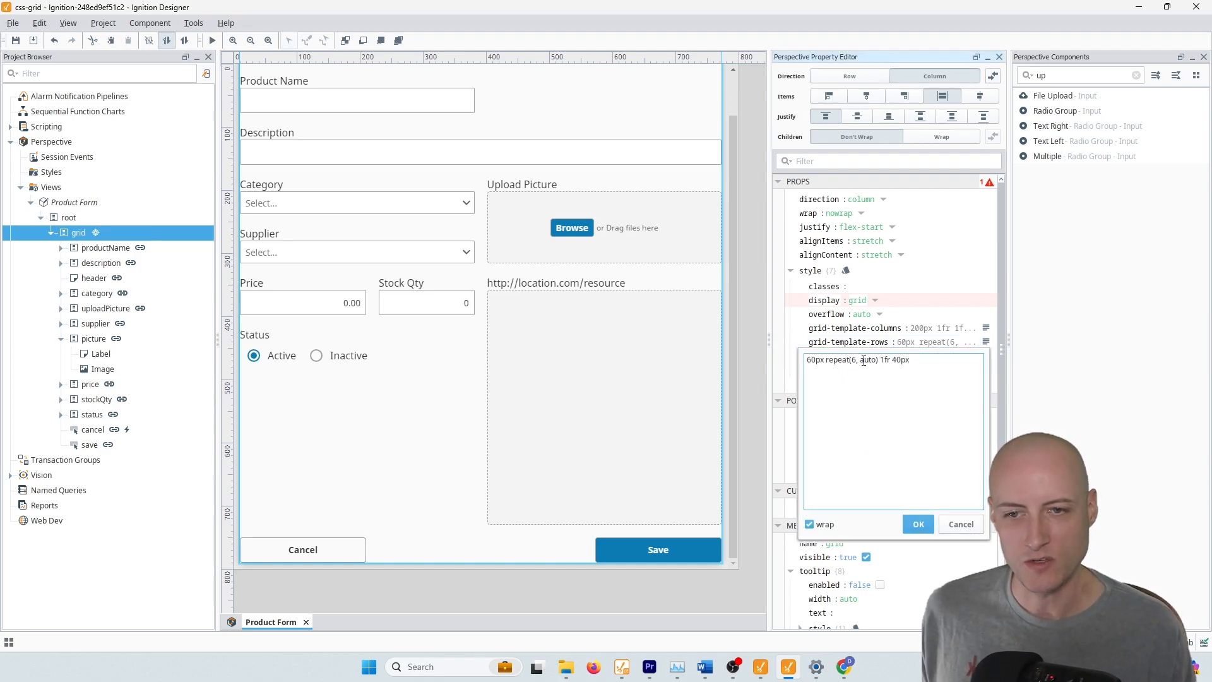
double_click(870, 361)
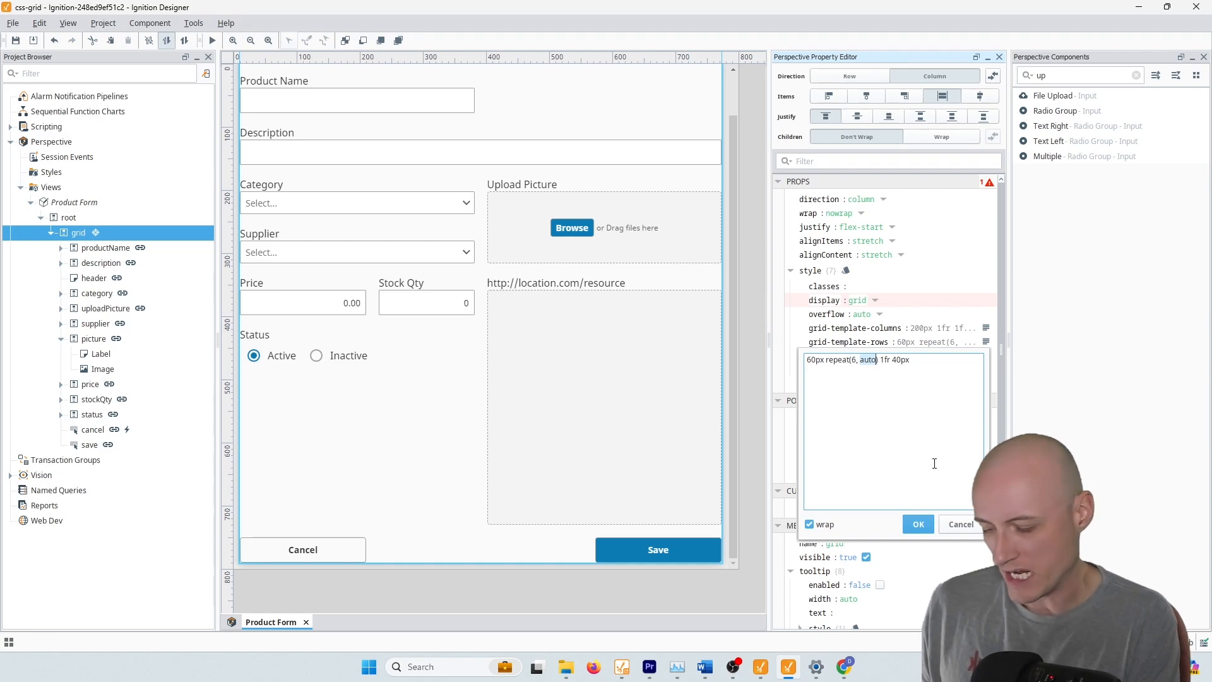
type("minmax(")
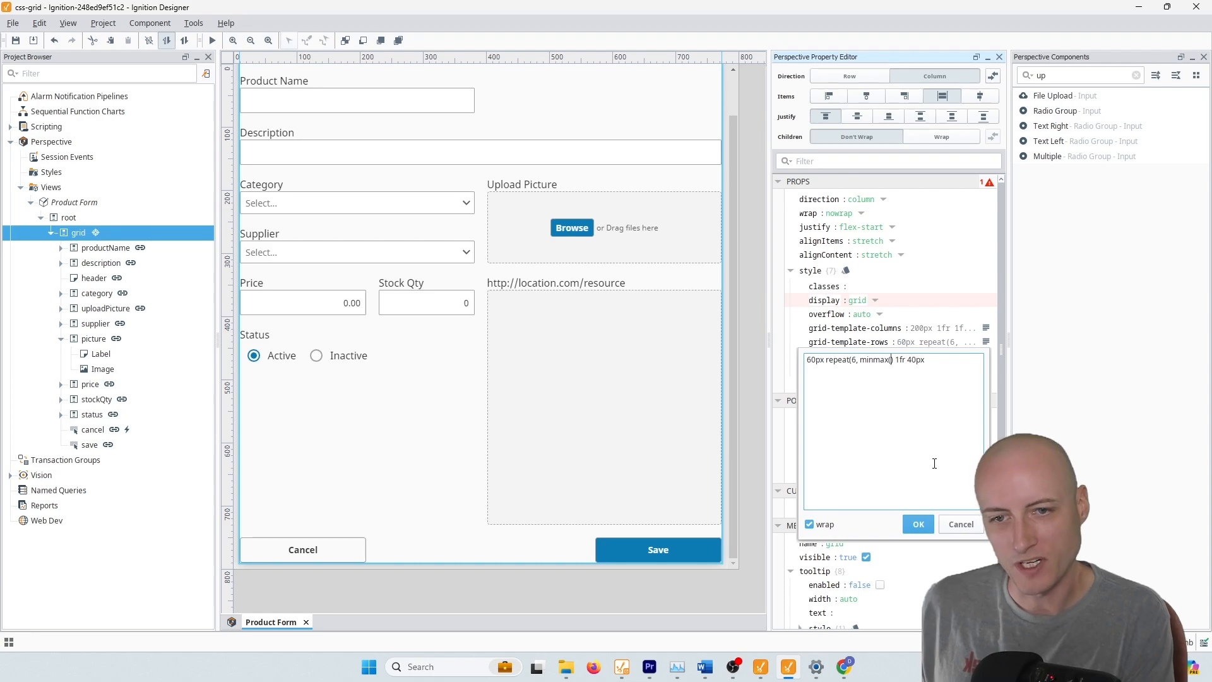
type(")")
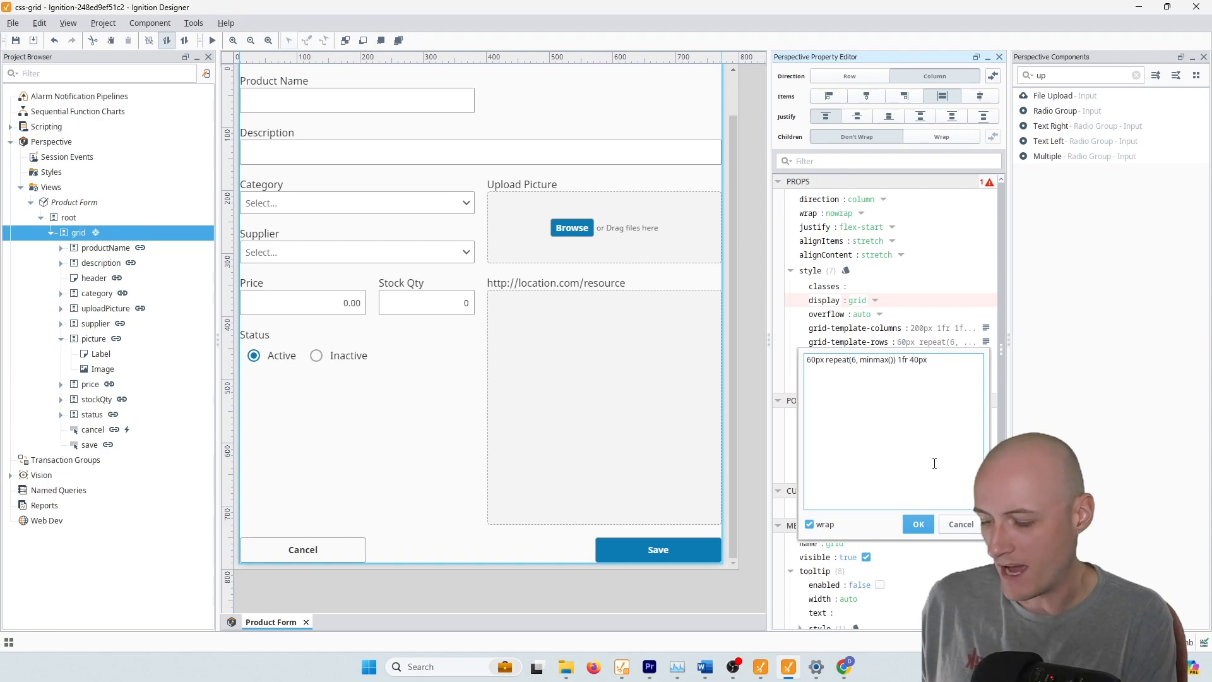
type("62px")
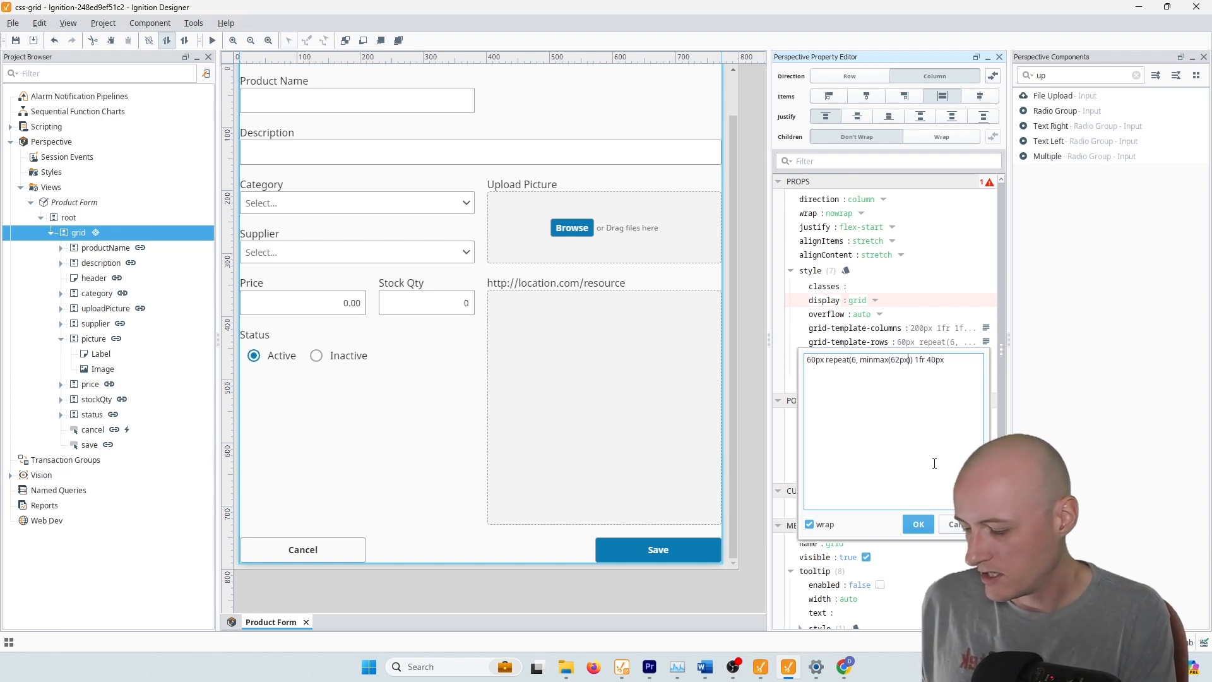
type(",")
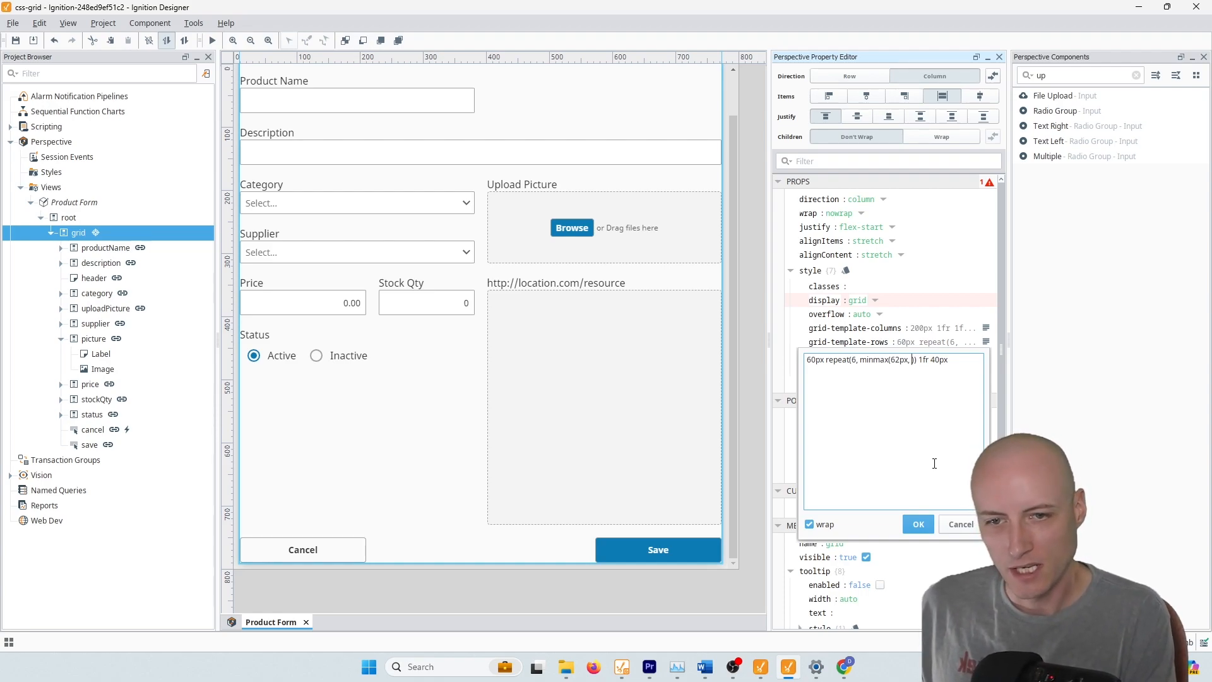
type("auto")
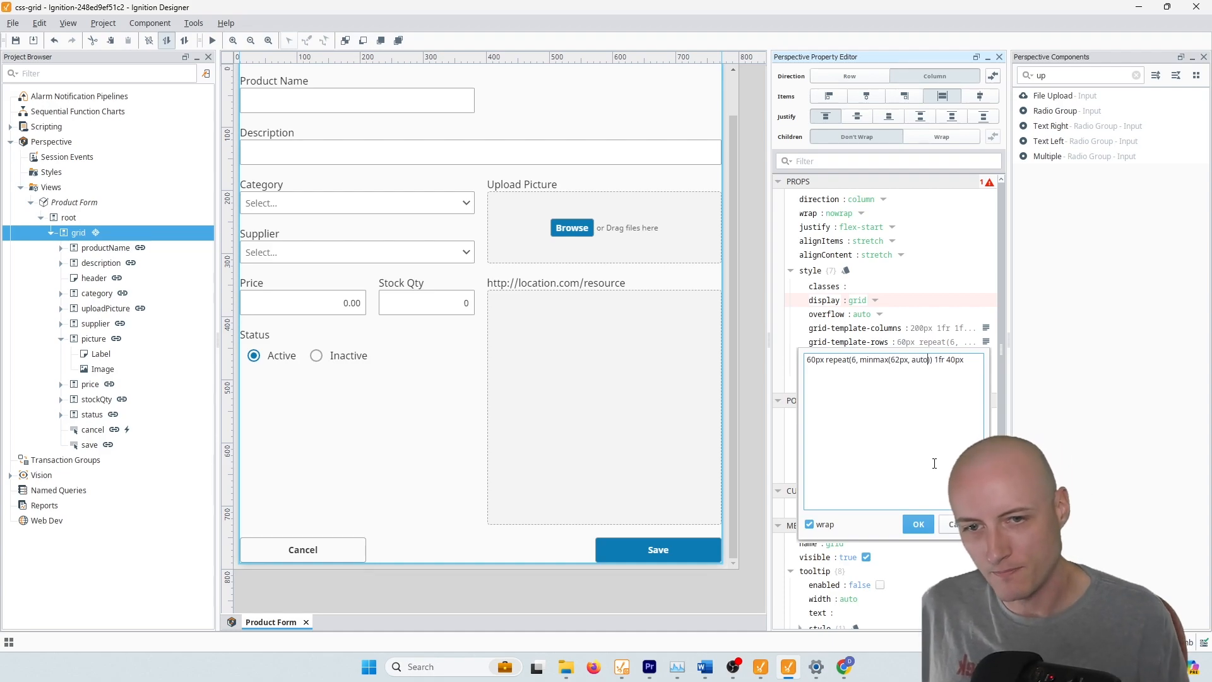
left_click(917, 524)
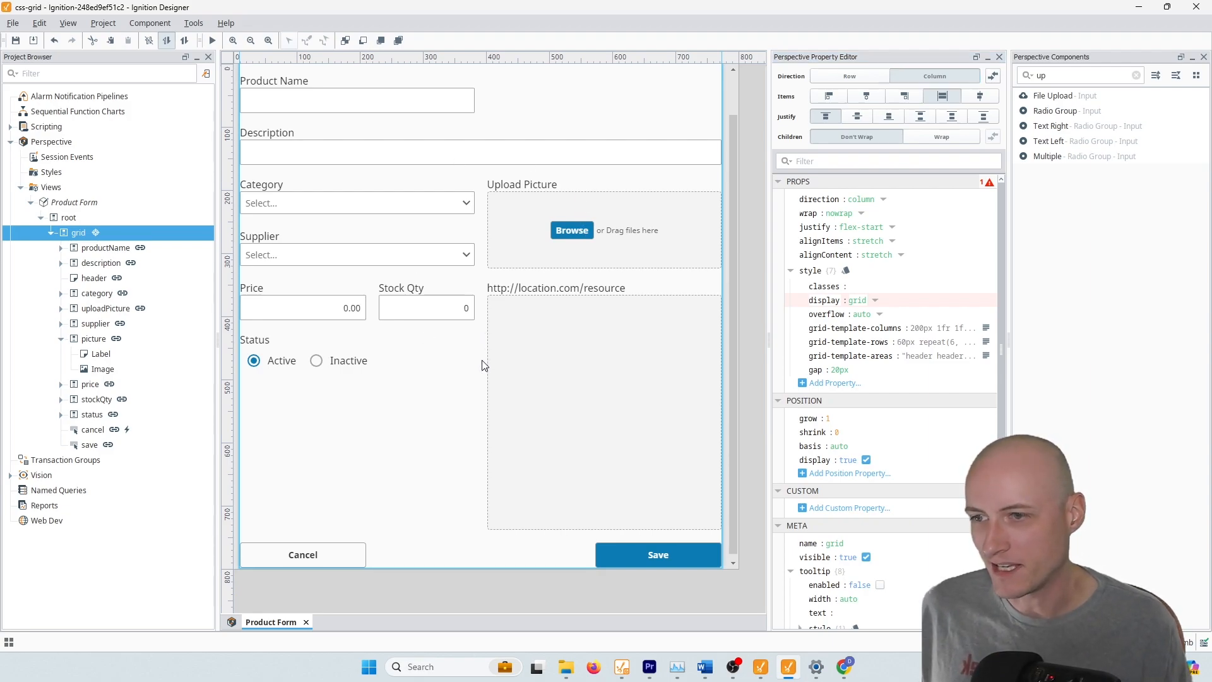
scroll(479, 394, "up", 2)
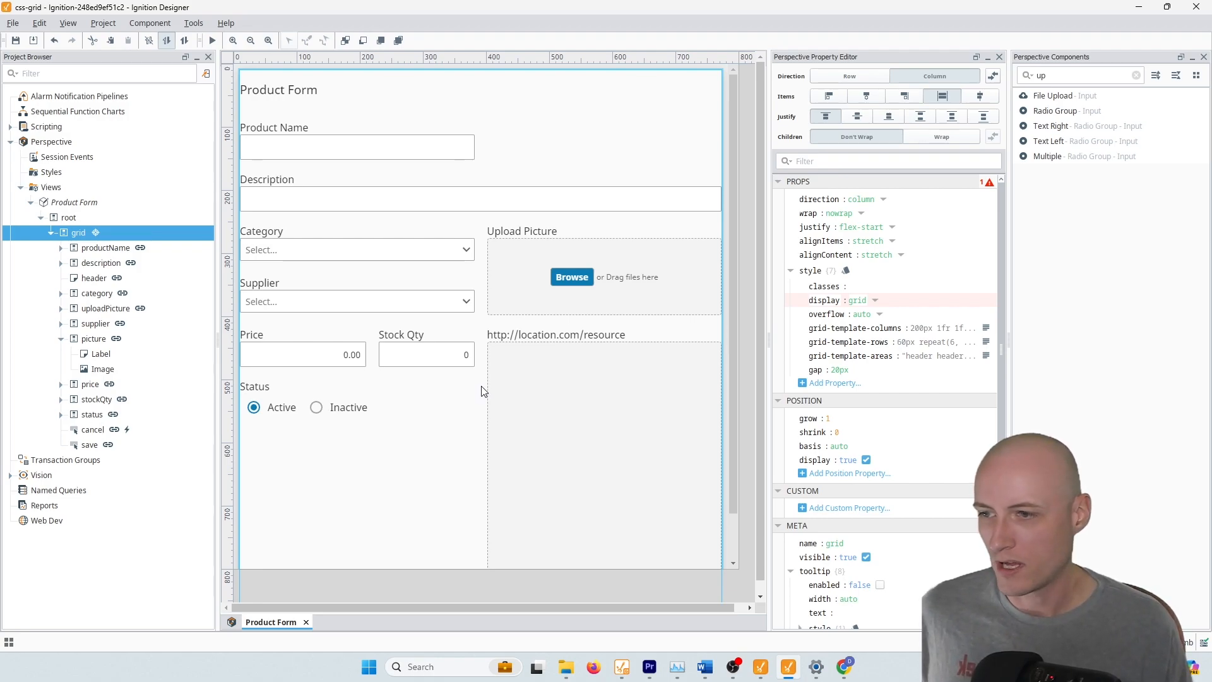
Save the project and launch the Product Form page in the browser from the Perspective page configuration.
left_click(16, 40)
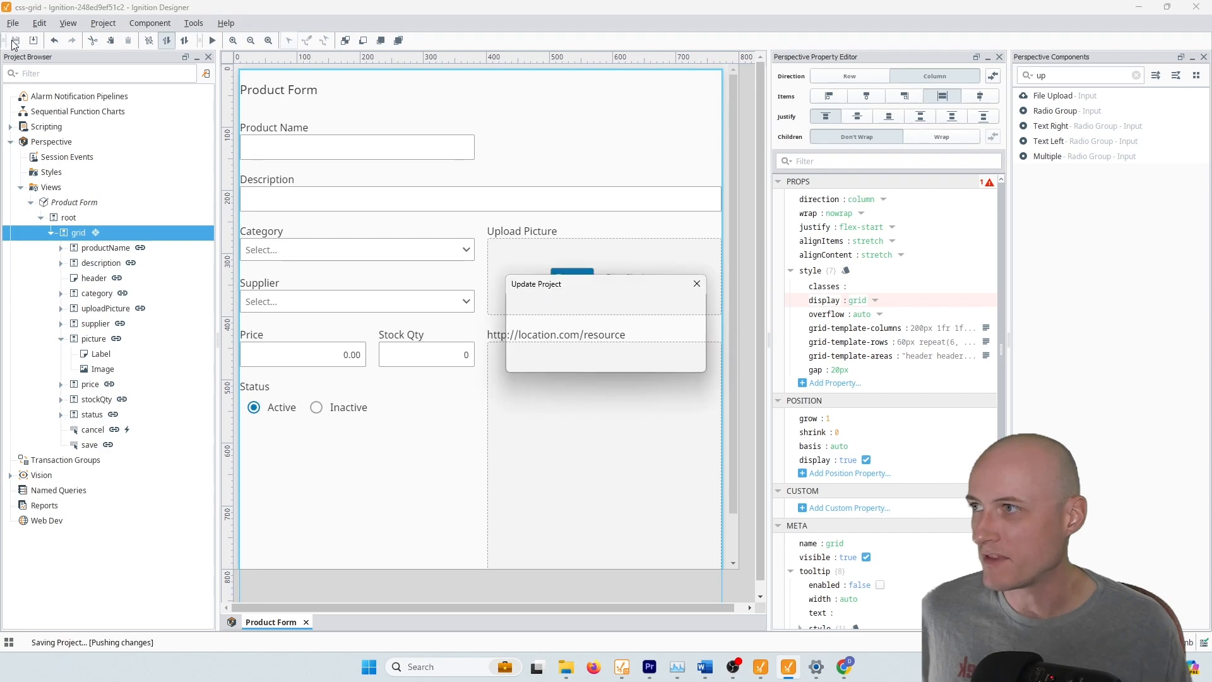
left_click(232, 622)
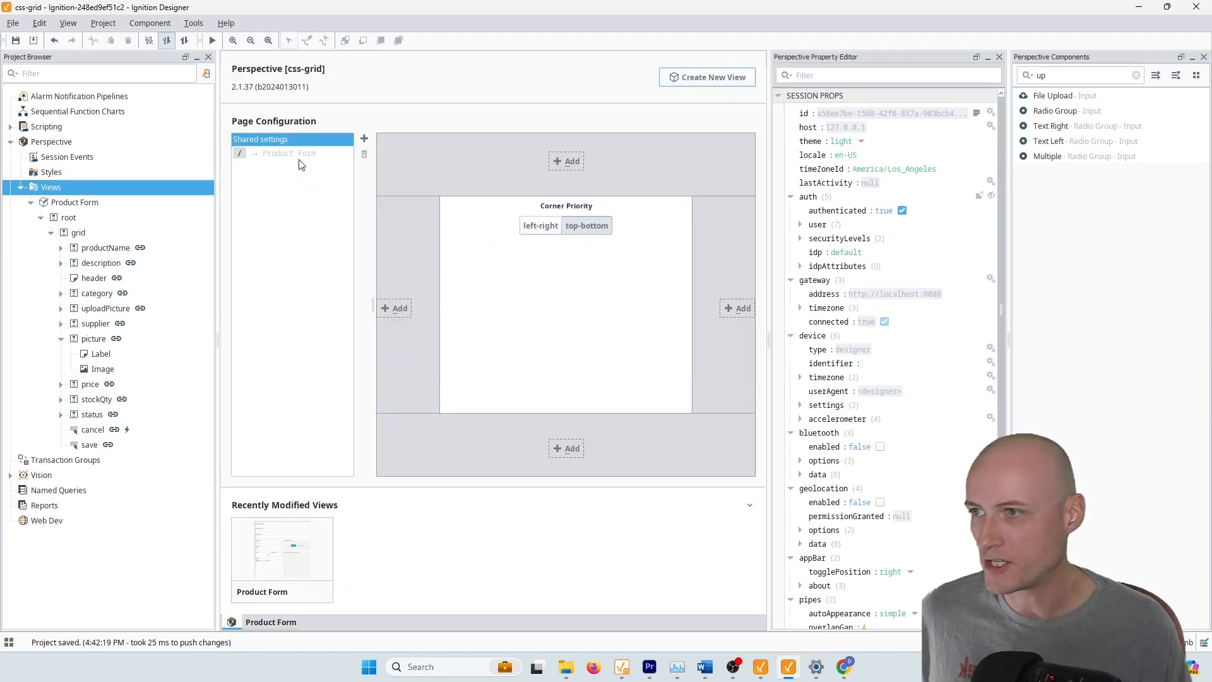
left_click(284, 152)
right_click(284, 153)
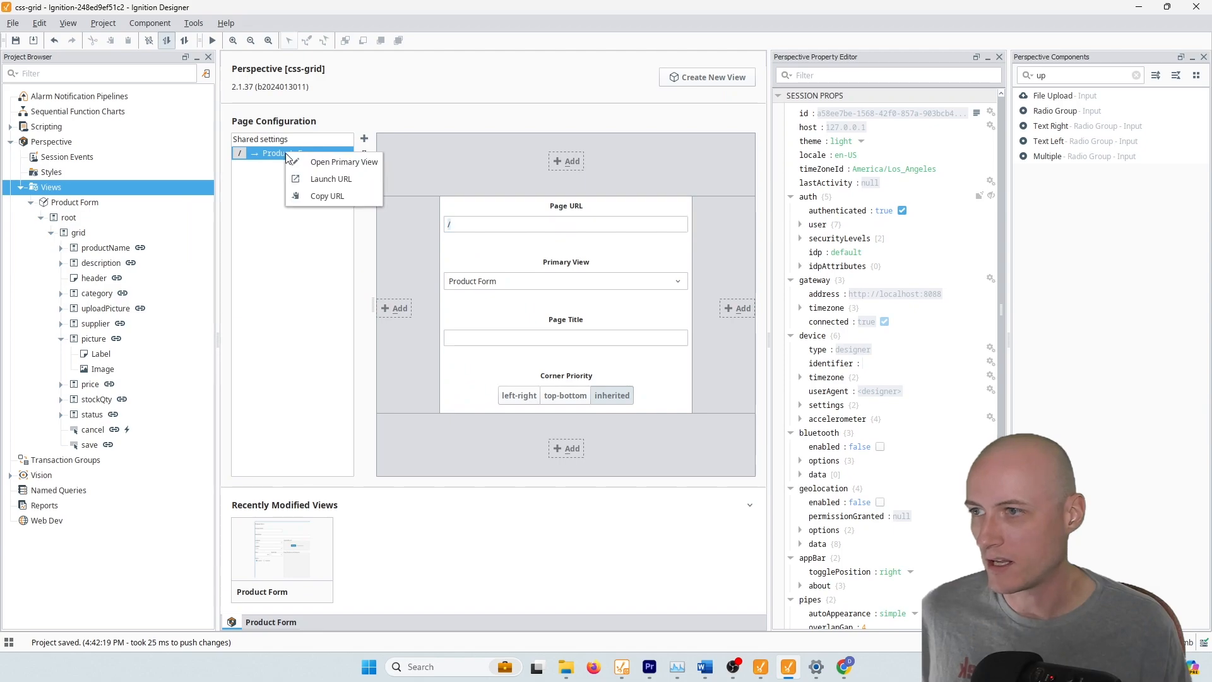
left_click(315, 179)
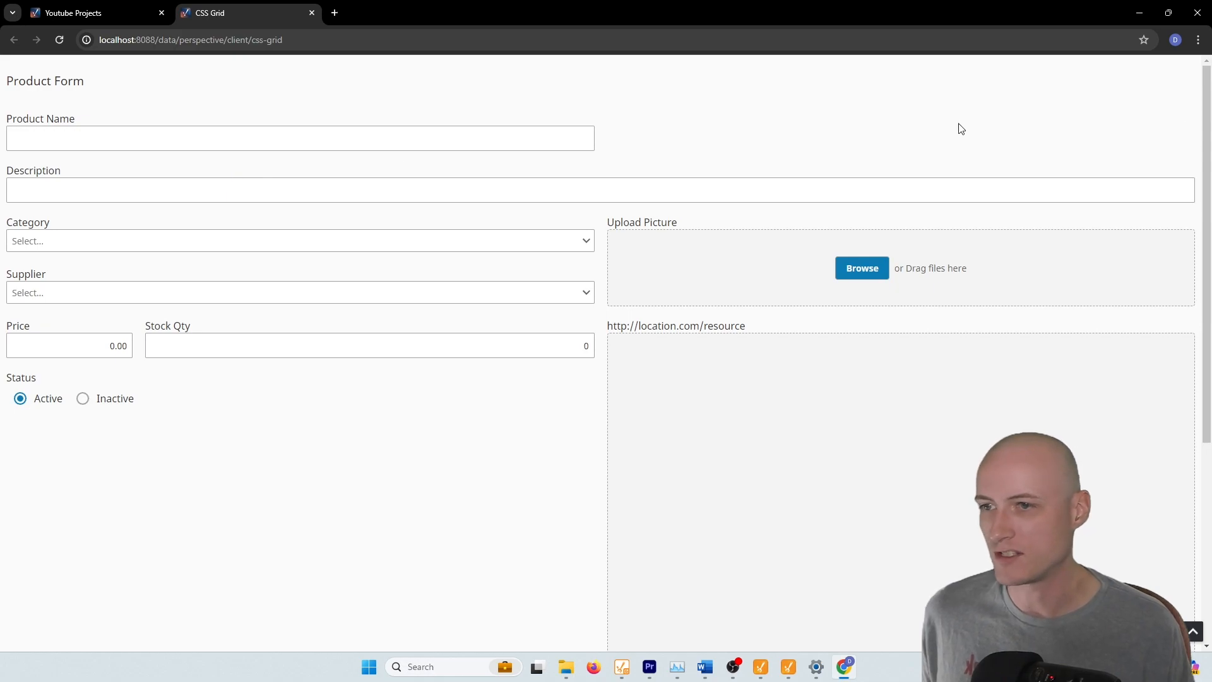
Compare the launched CSS Grid form with the reference form in the Youtube Projects session.
left_click(60, 17)
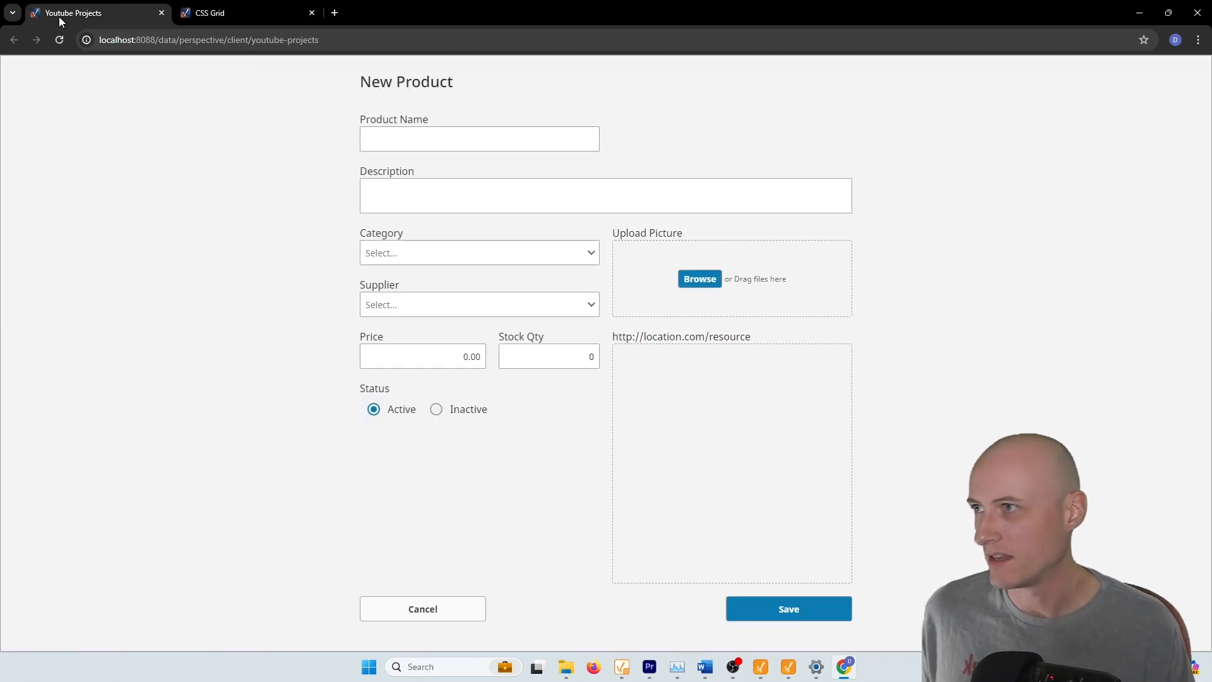
left_click(231, 13)
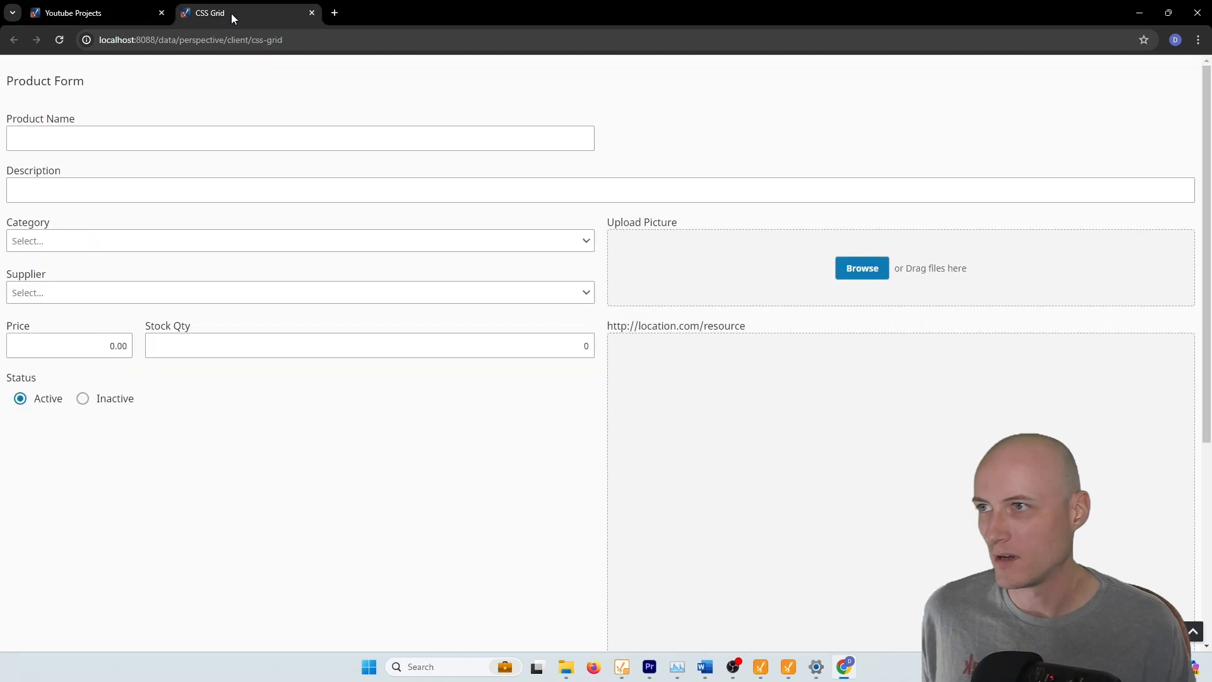
scroll(565, 444, "down", 5)
scroll(562, 441, "up", 5)
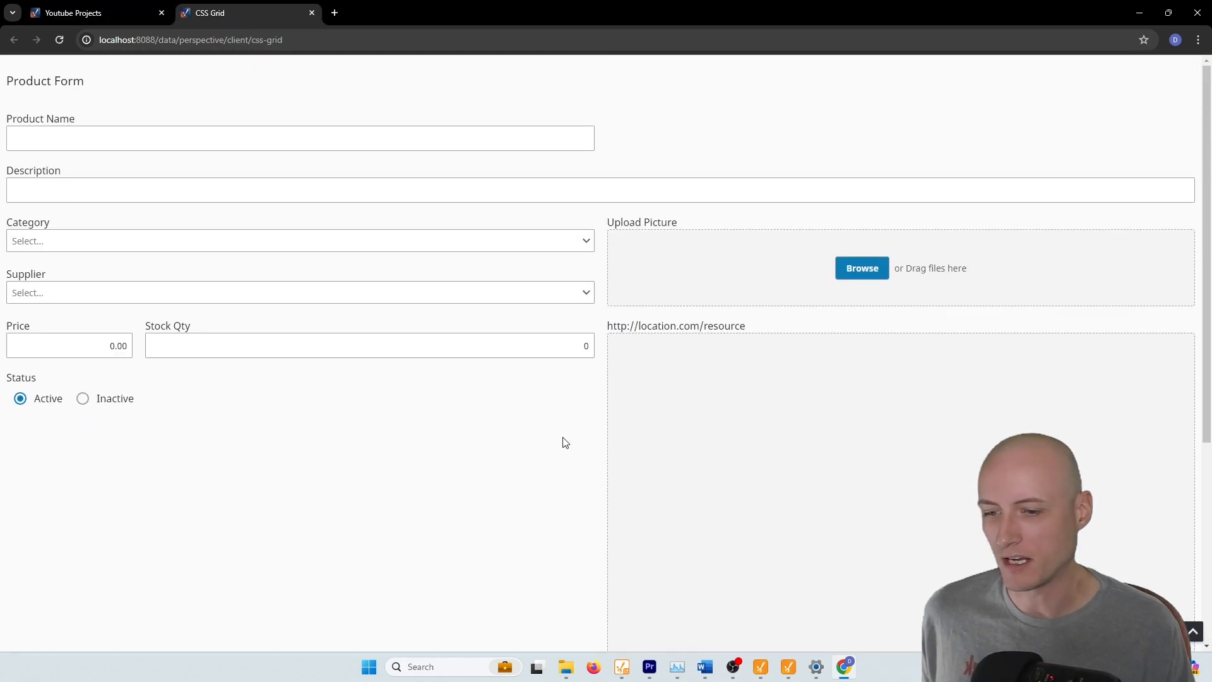
Return to the Product Form view in Ignition Designer and set the root container's alignItems to center.
mouse_move(789, 666)
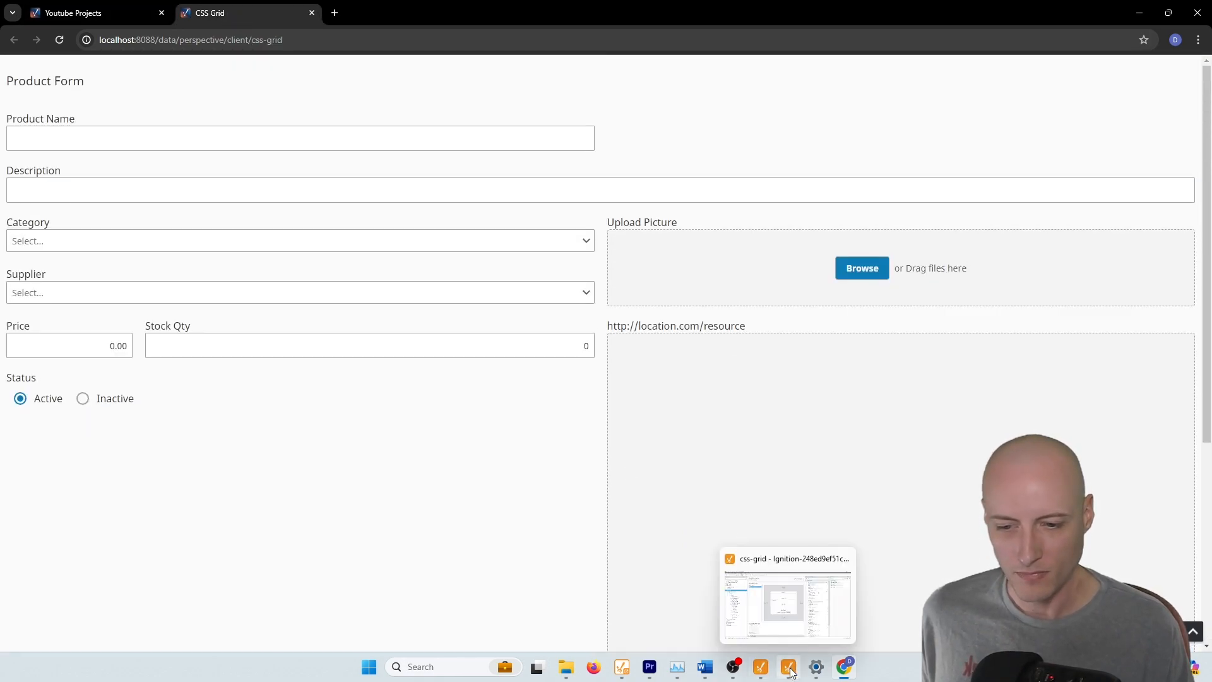
left_click(789, 617)
left_click(263, 619)
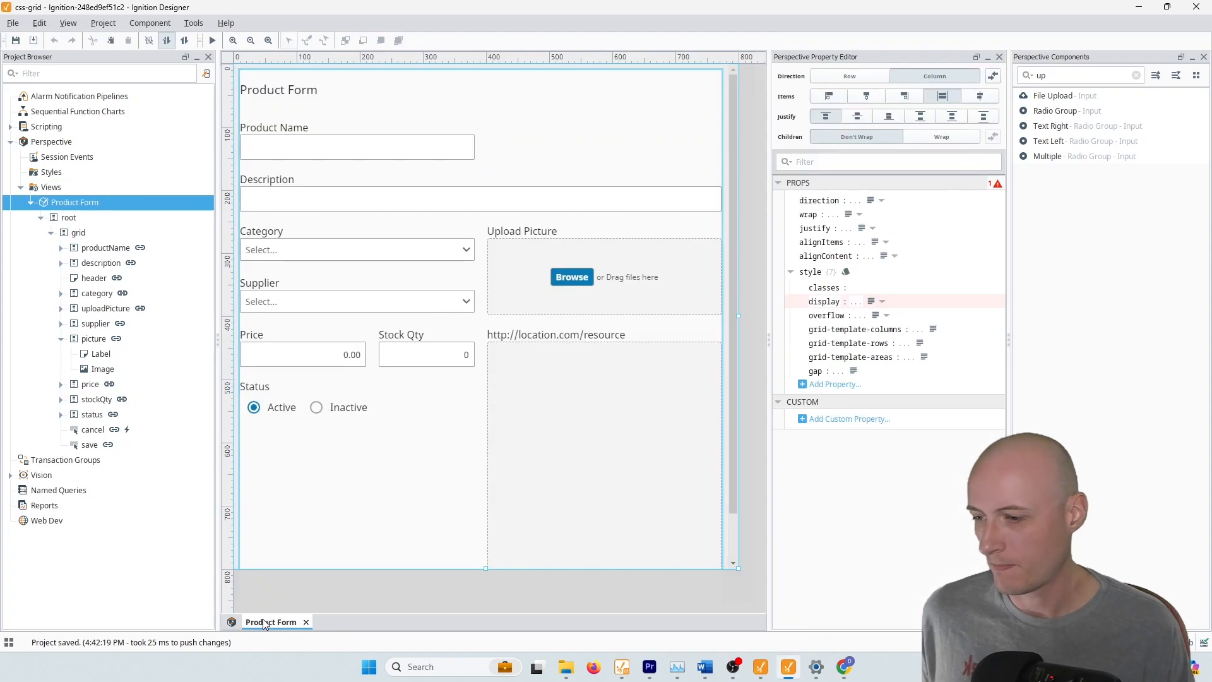
left_click(78, 233)
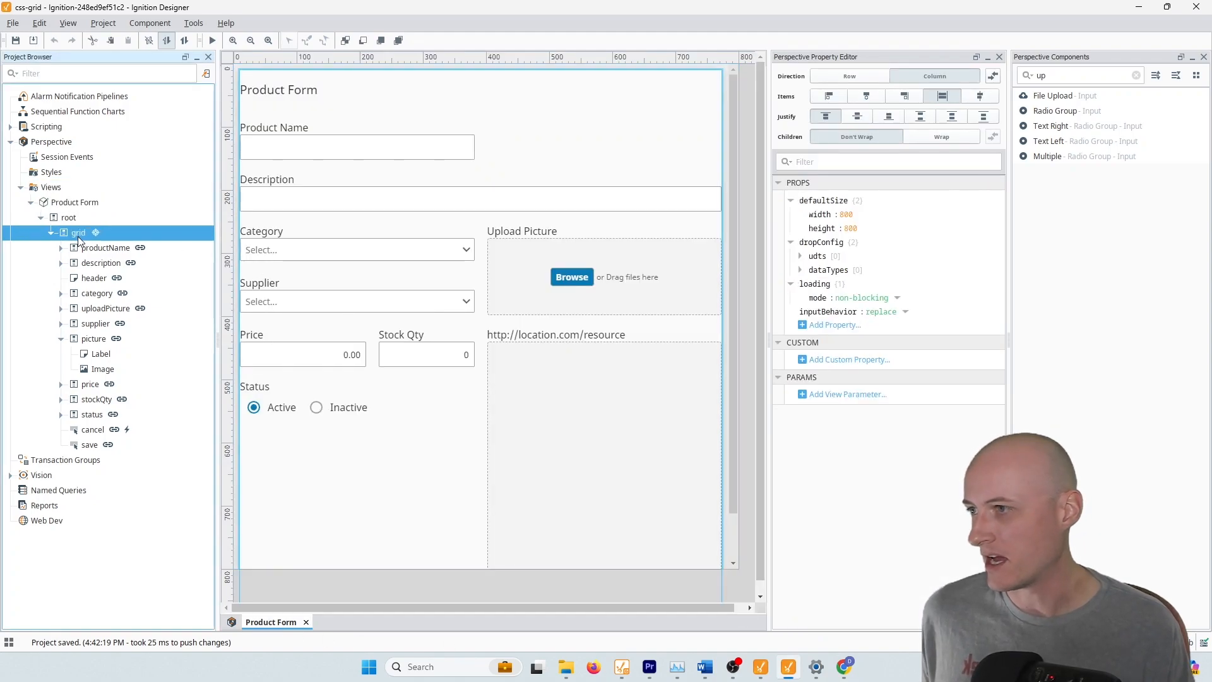
left_click(53, 233)
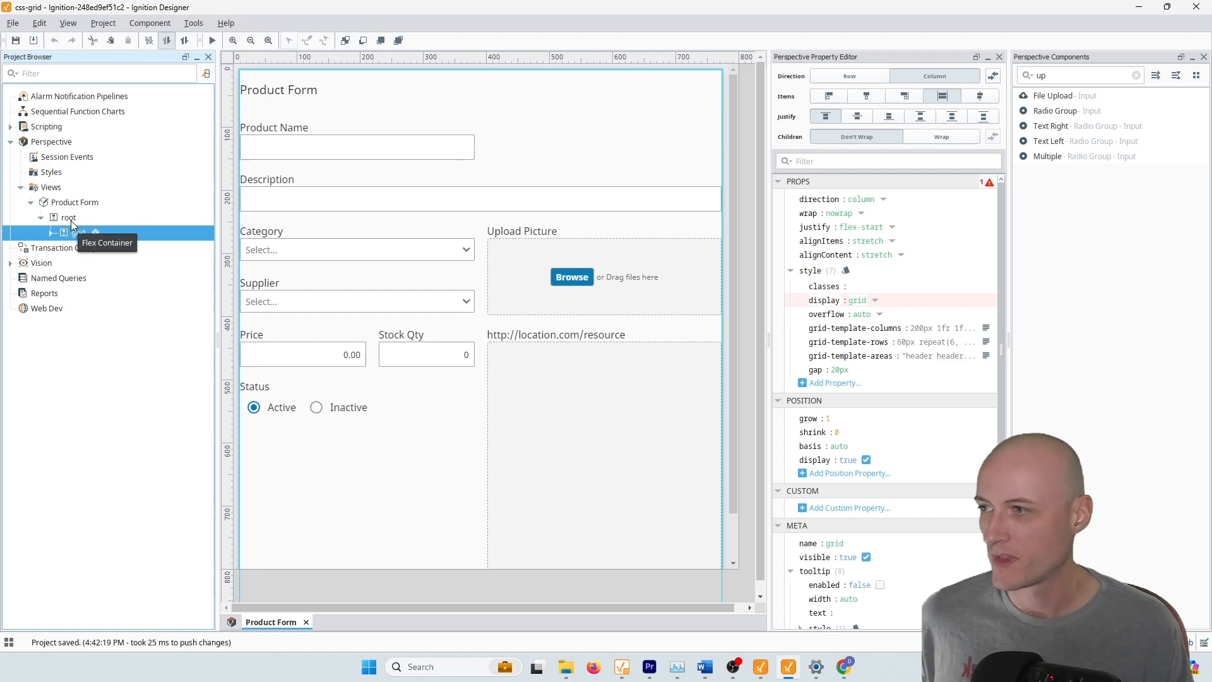
left_click(74, 218)
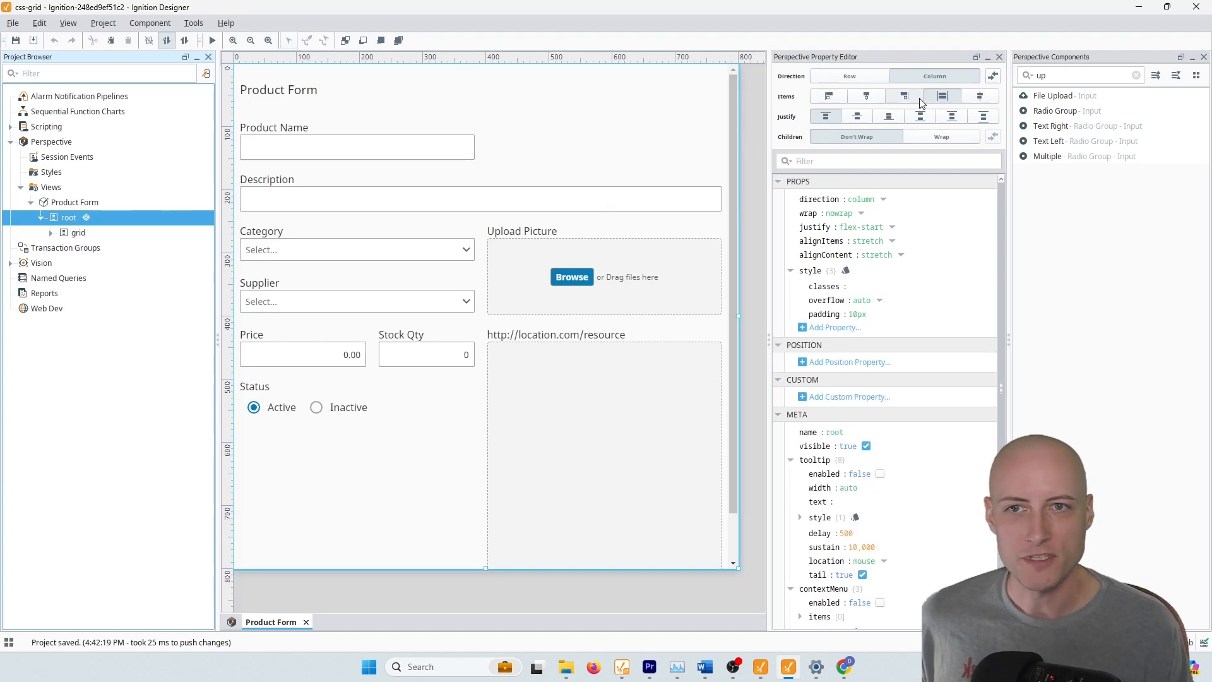
left_click(870, 96)
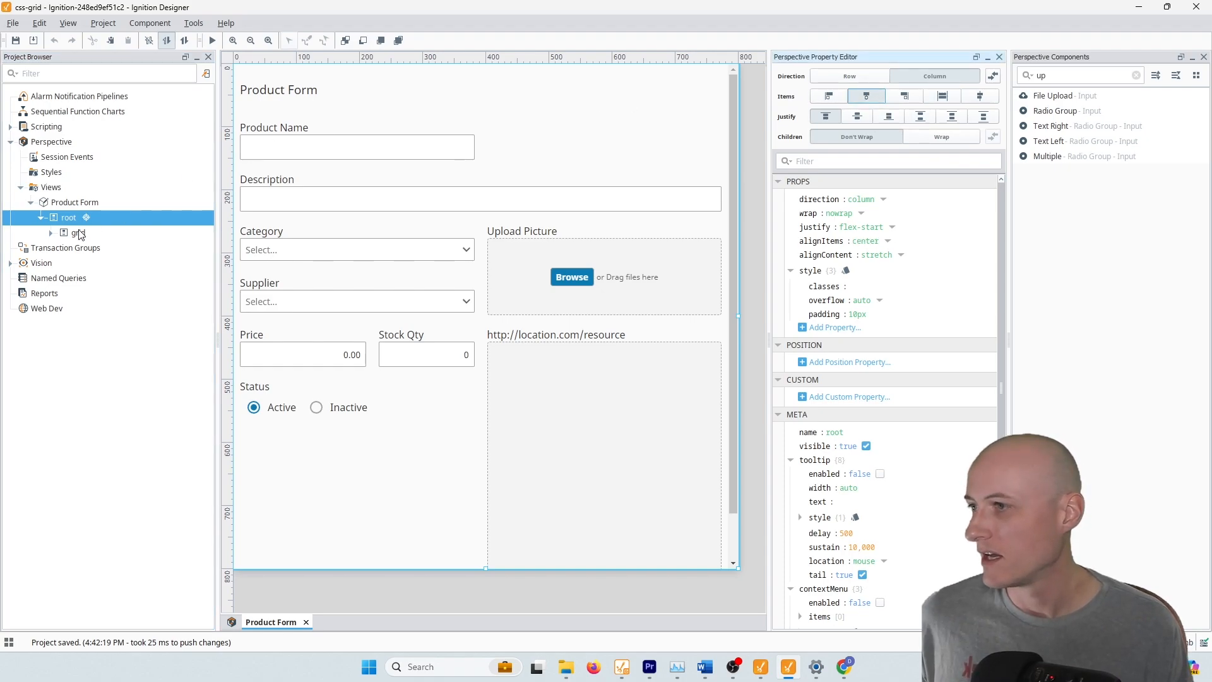
Add a max-width style property of 800px to the grid container and save the project.
left_click(78, 233)
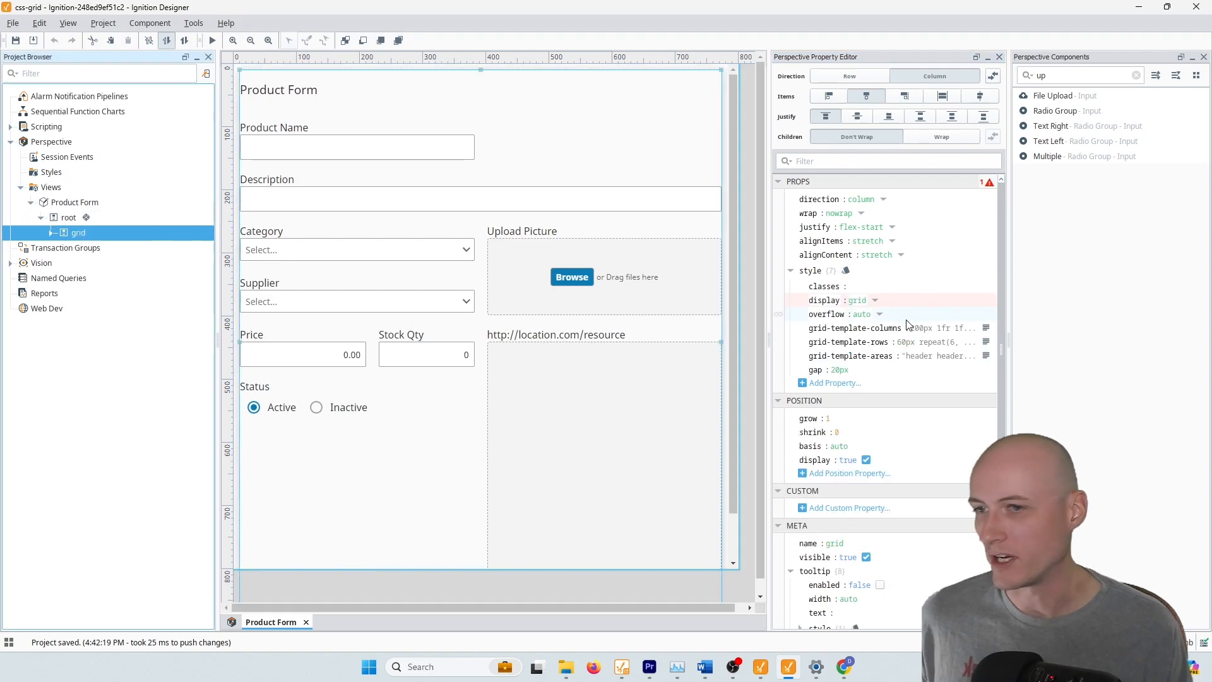
left_click(863, 271)
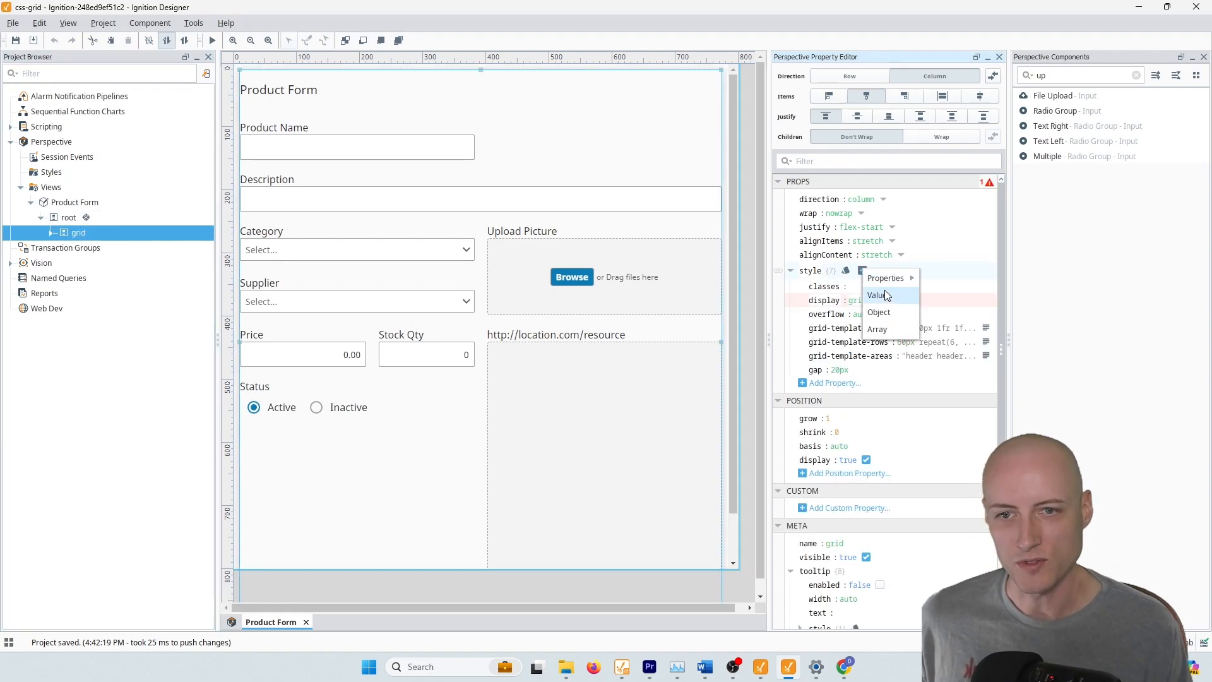
left_click(909, 297)
type("max-width")
key("Tab")
type("800px")
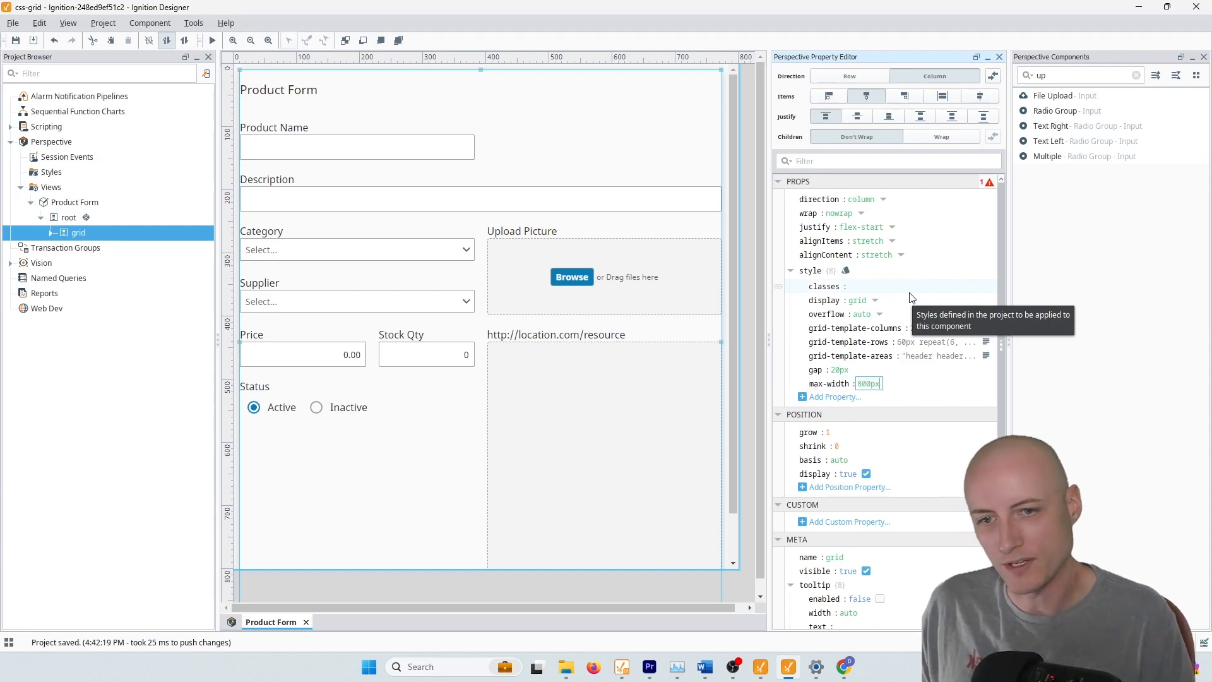
key("ctrl+s")
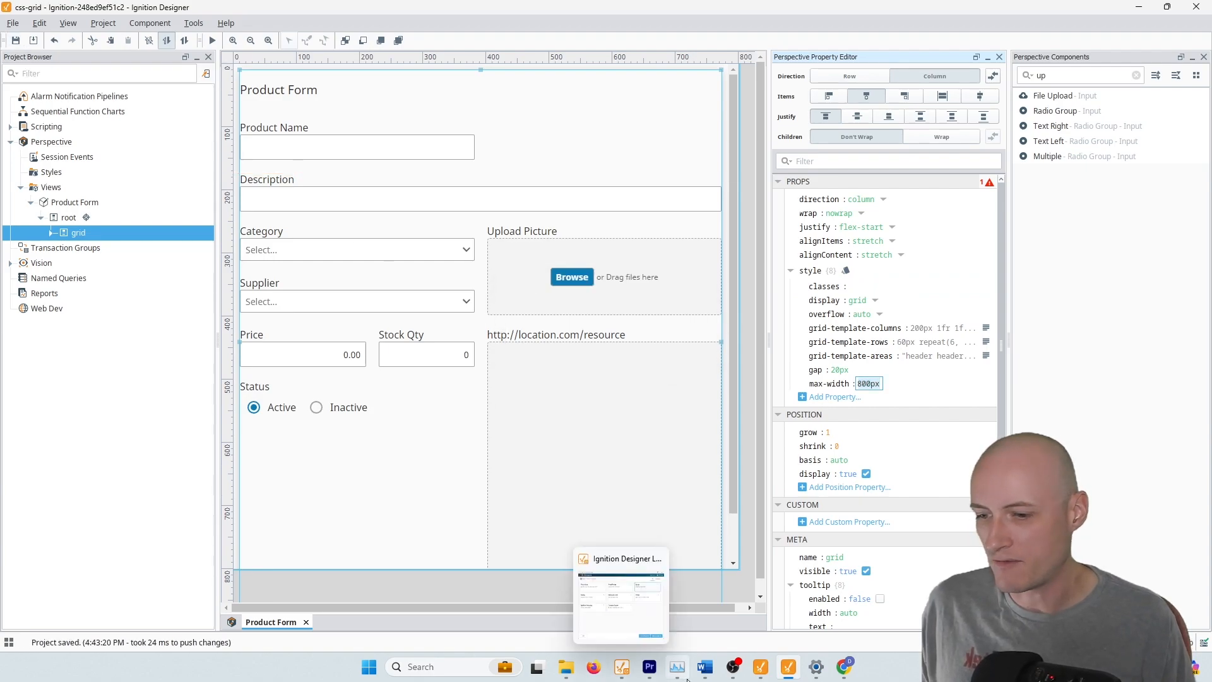
Switch to Chrome to compare the CSS Grid form with the Youtube Projects form, and check it at iPhone XR dimensions.
left_click(846, 666)
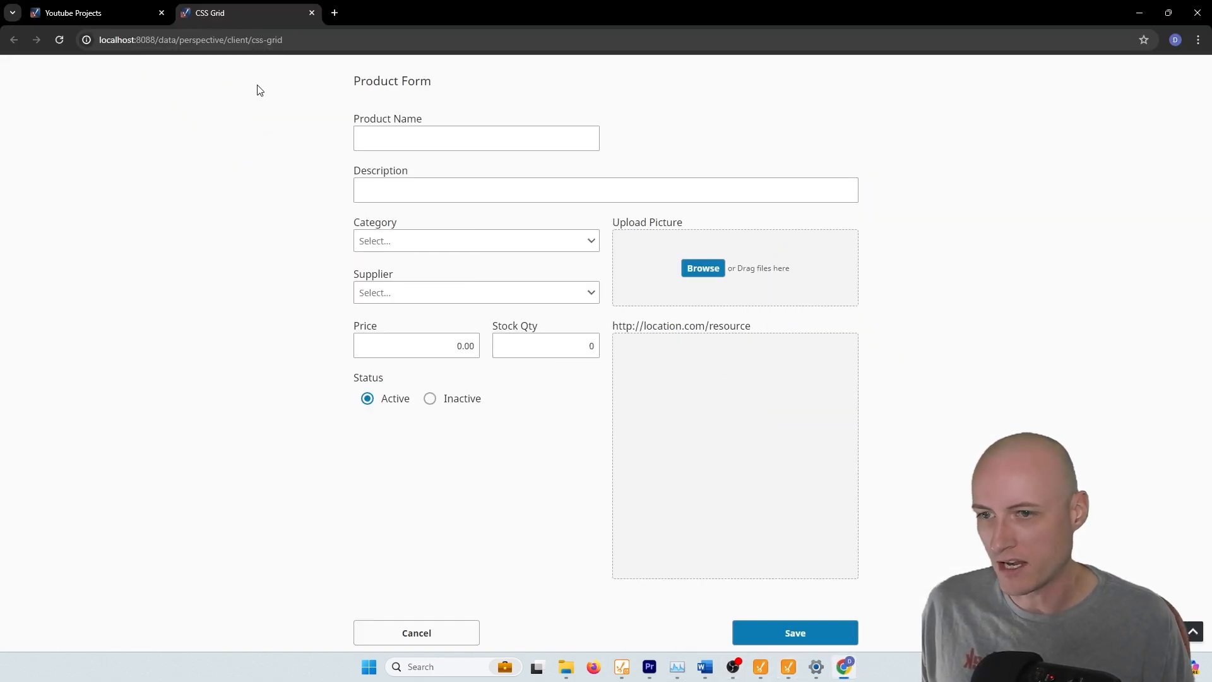
left_click(110, 16)
left_click(215, 13)
left_click(126, 12)
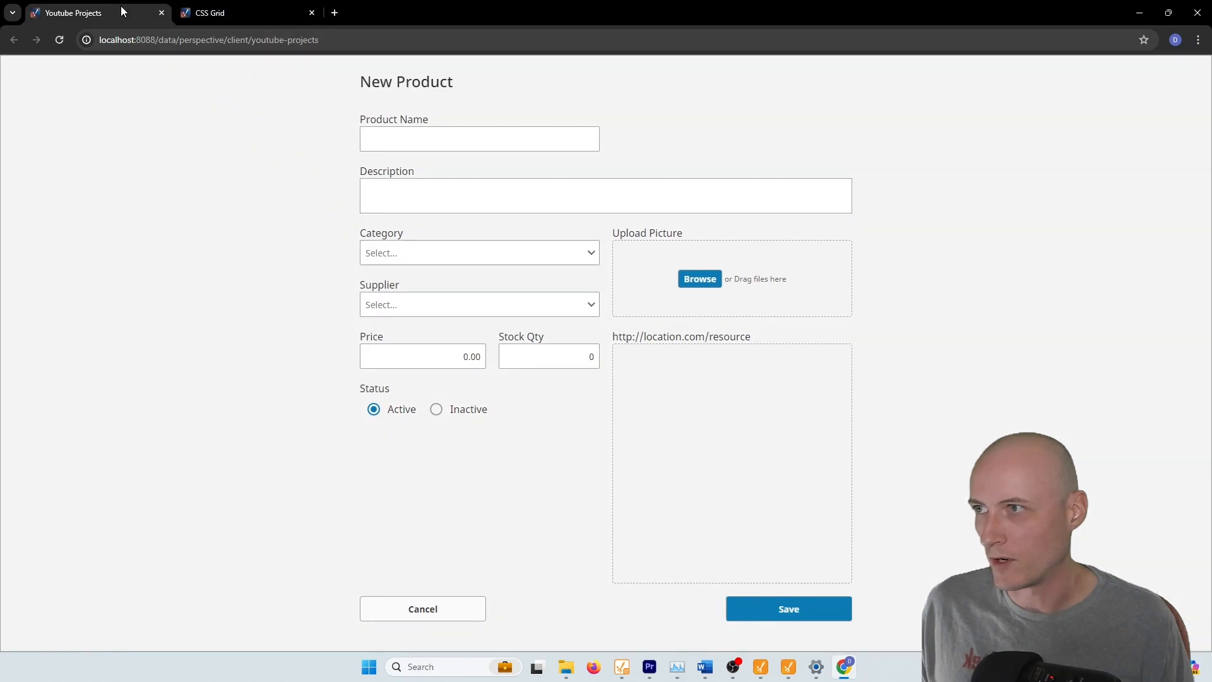
left_click(208, 13)
left_click(101, 13)
left_click(214, 13)
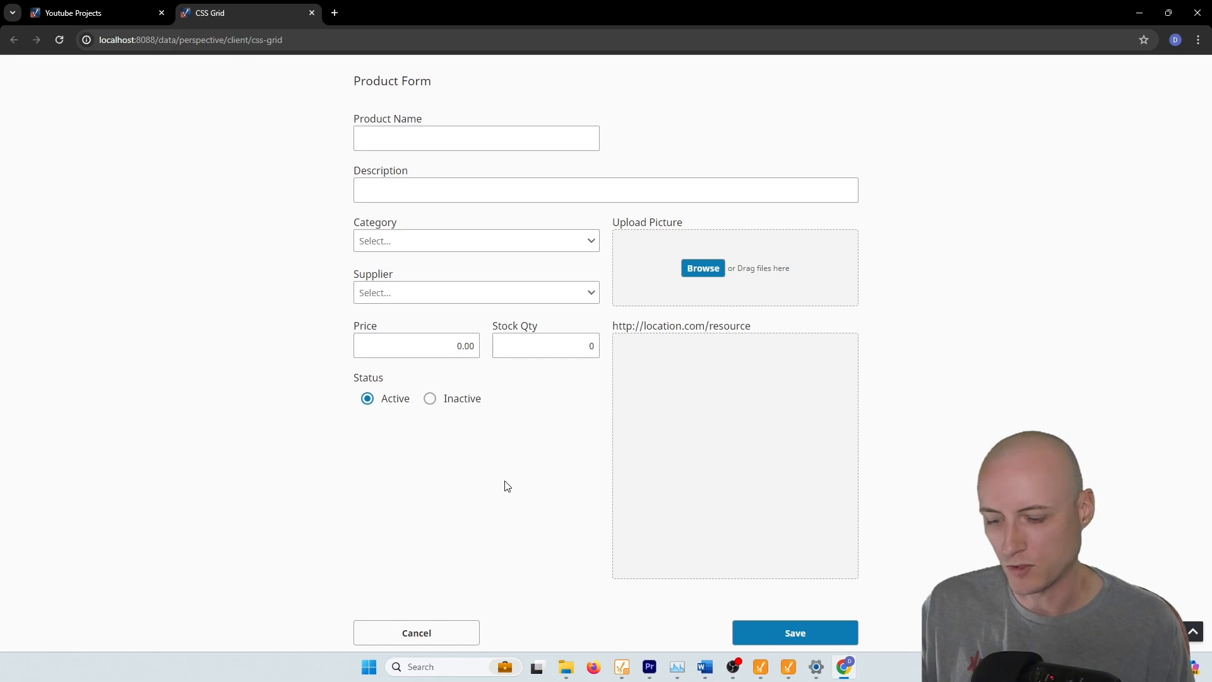
key("F12")
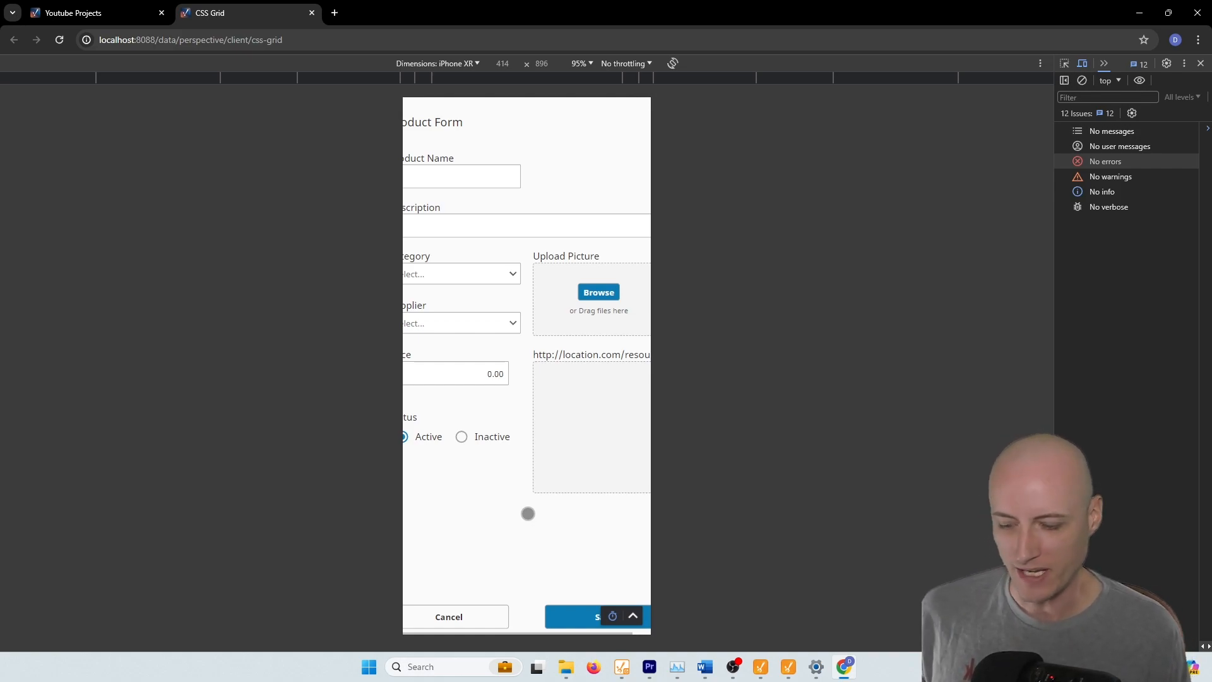
key("F12")
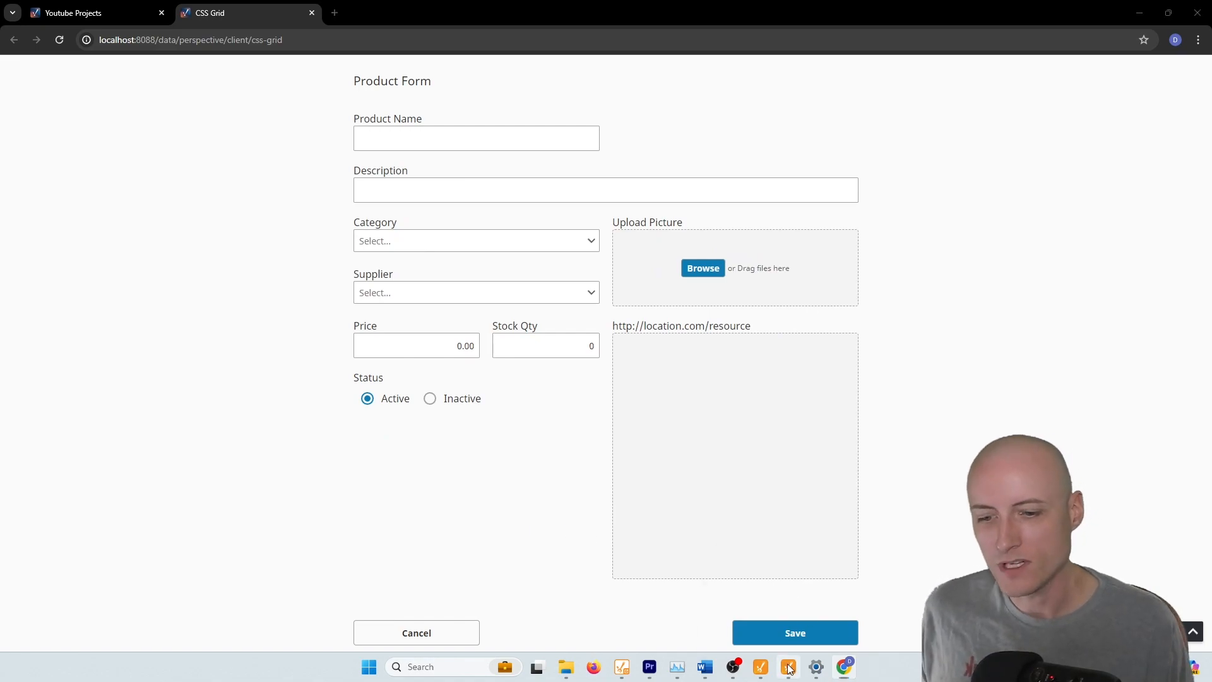
Switch back to Ignition Designer and copy the grid container's style property.
left_click(788, 667)
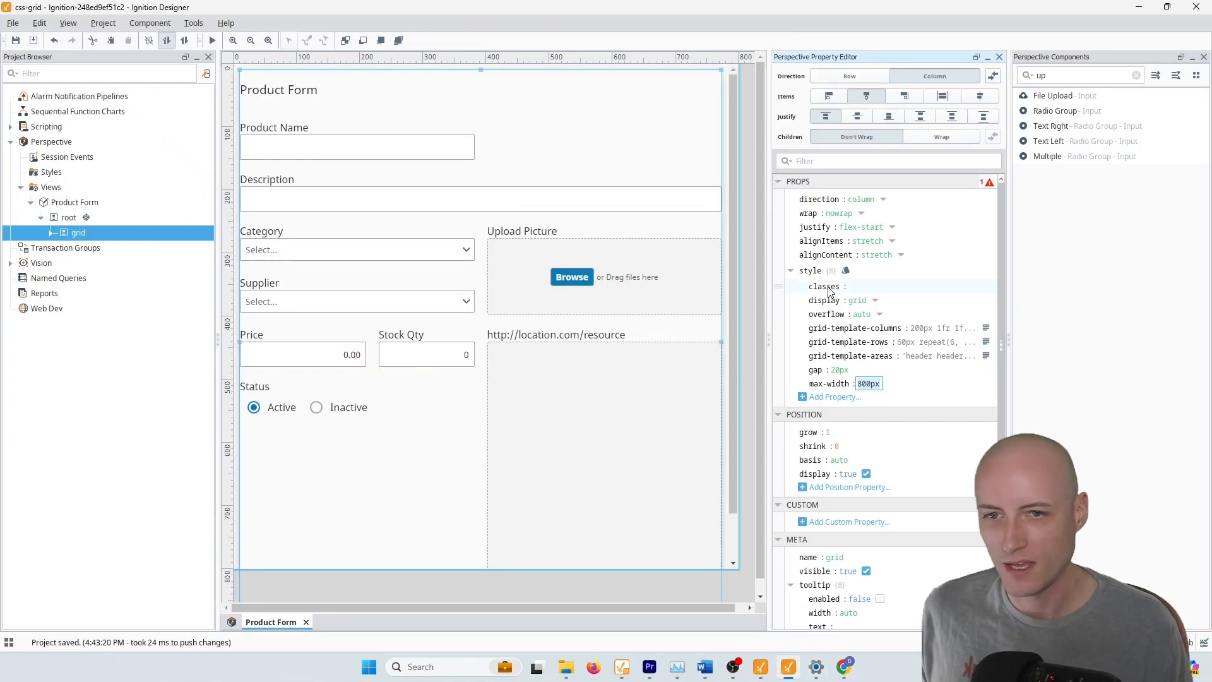
left_click(70, 235)
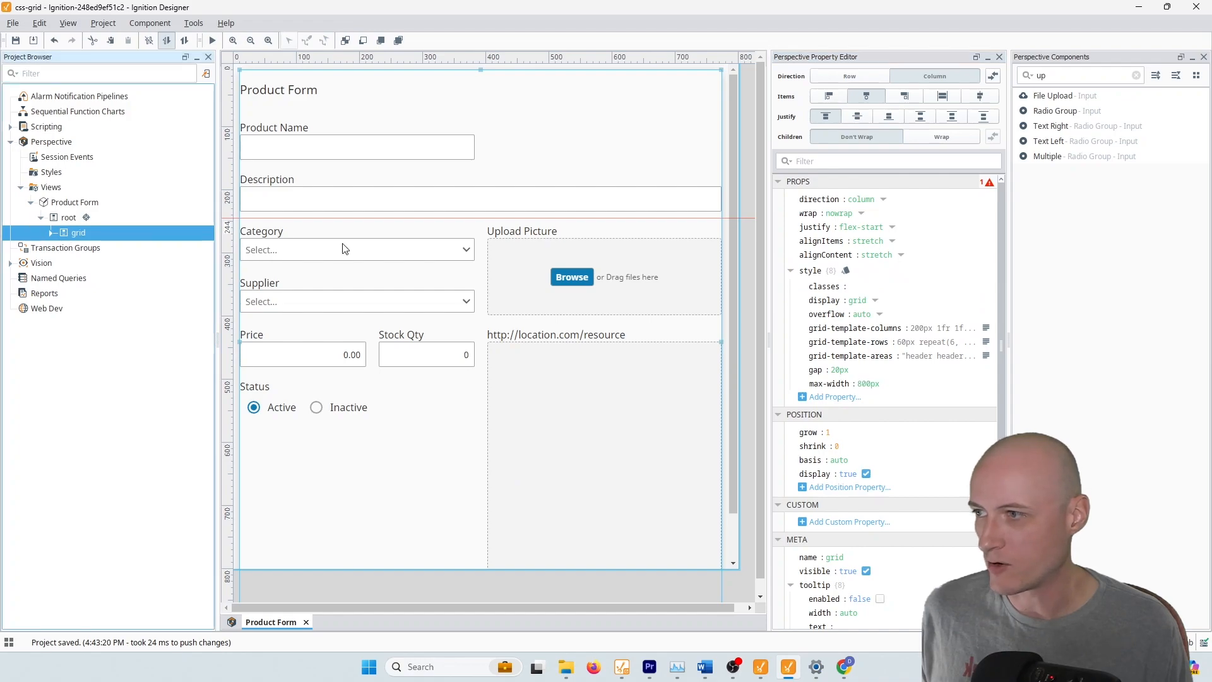
right_click(811, 271)
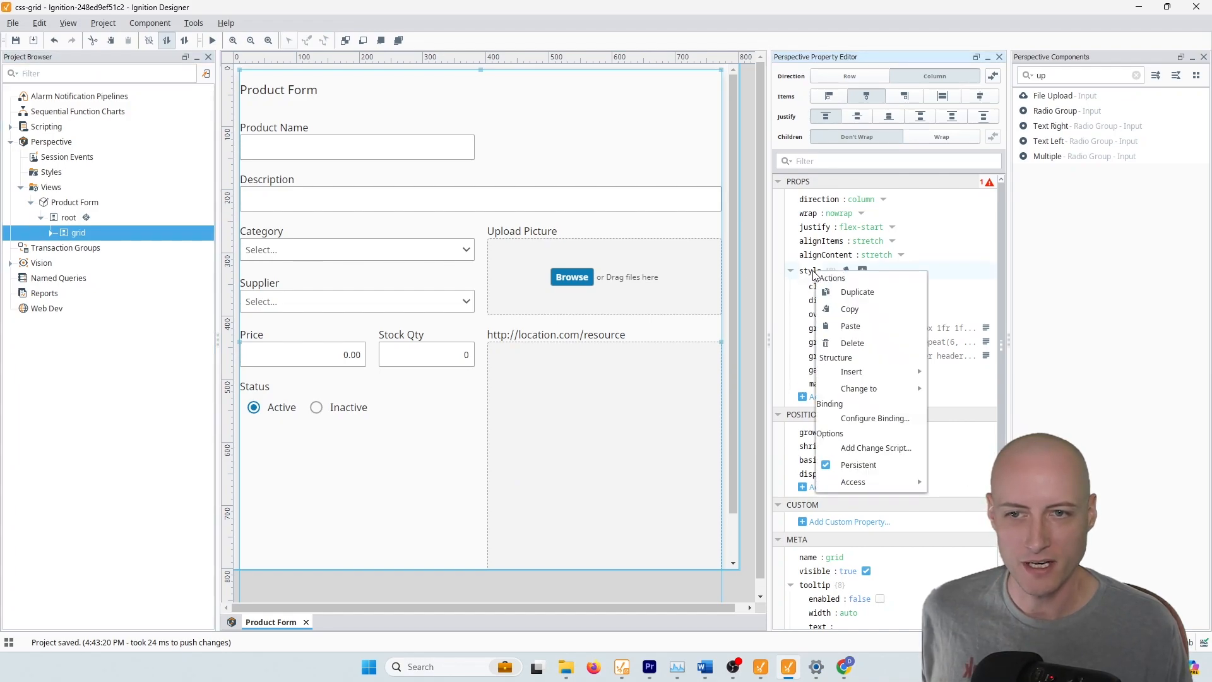
left_click(853, 310)
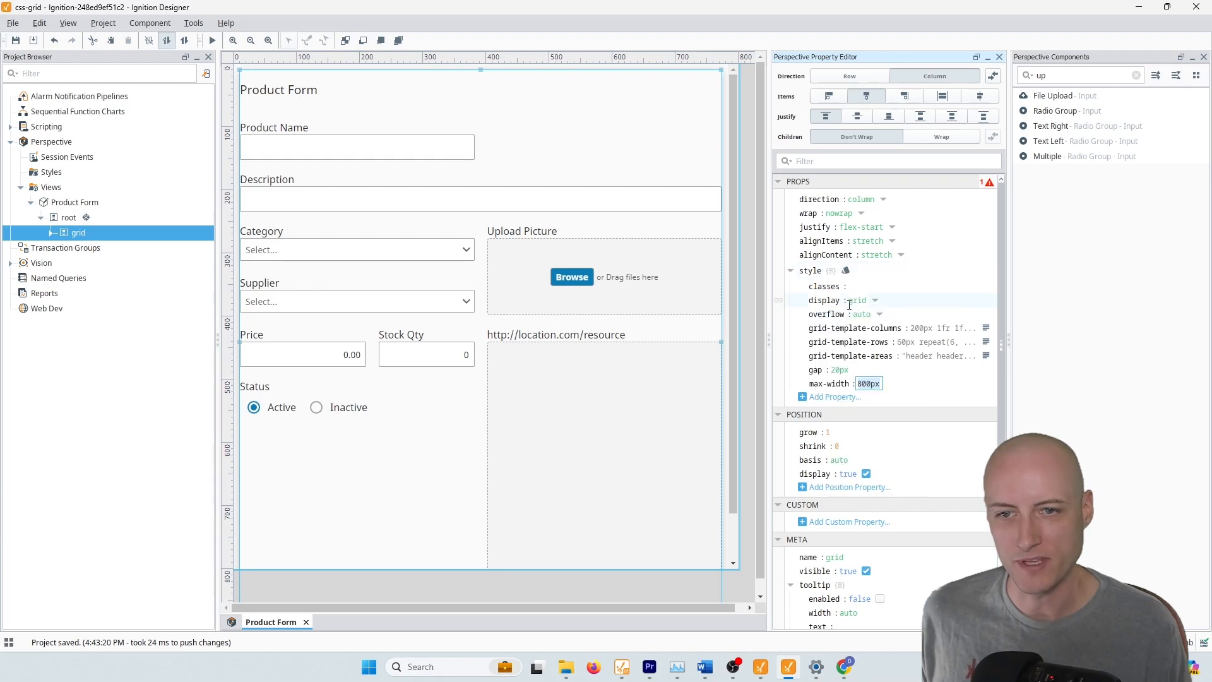
Assign the style class product-form-grid to the grid container.
left_click(854, 289)
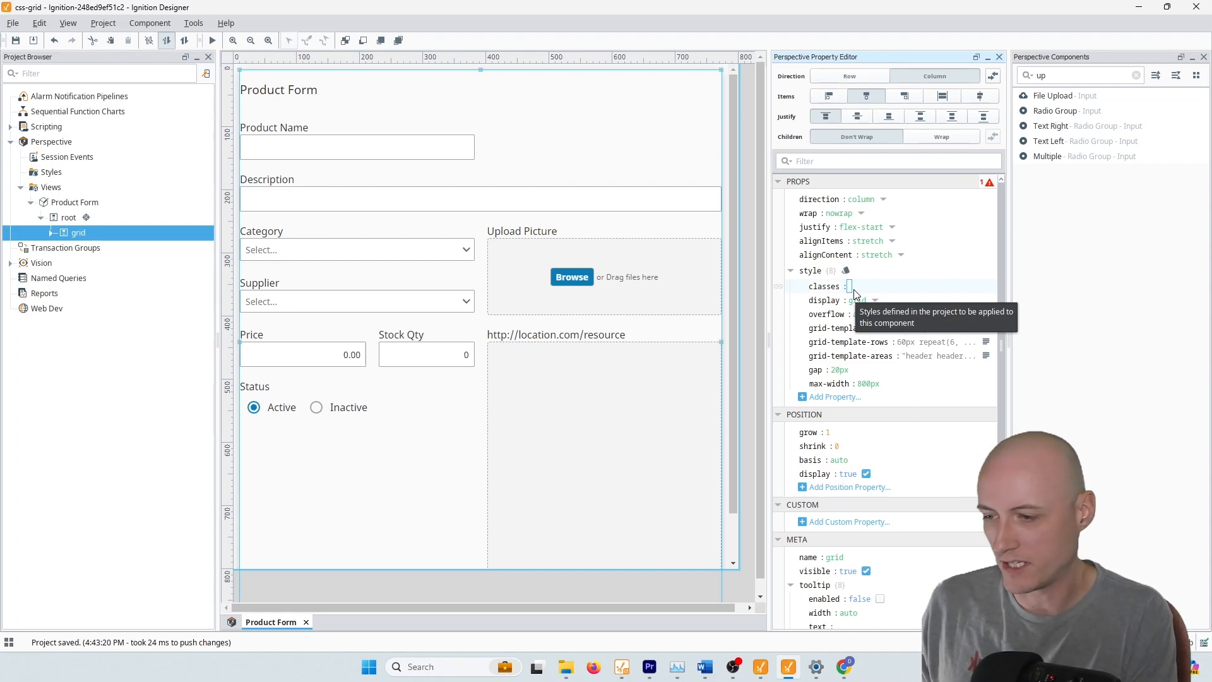
type("product-f")
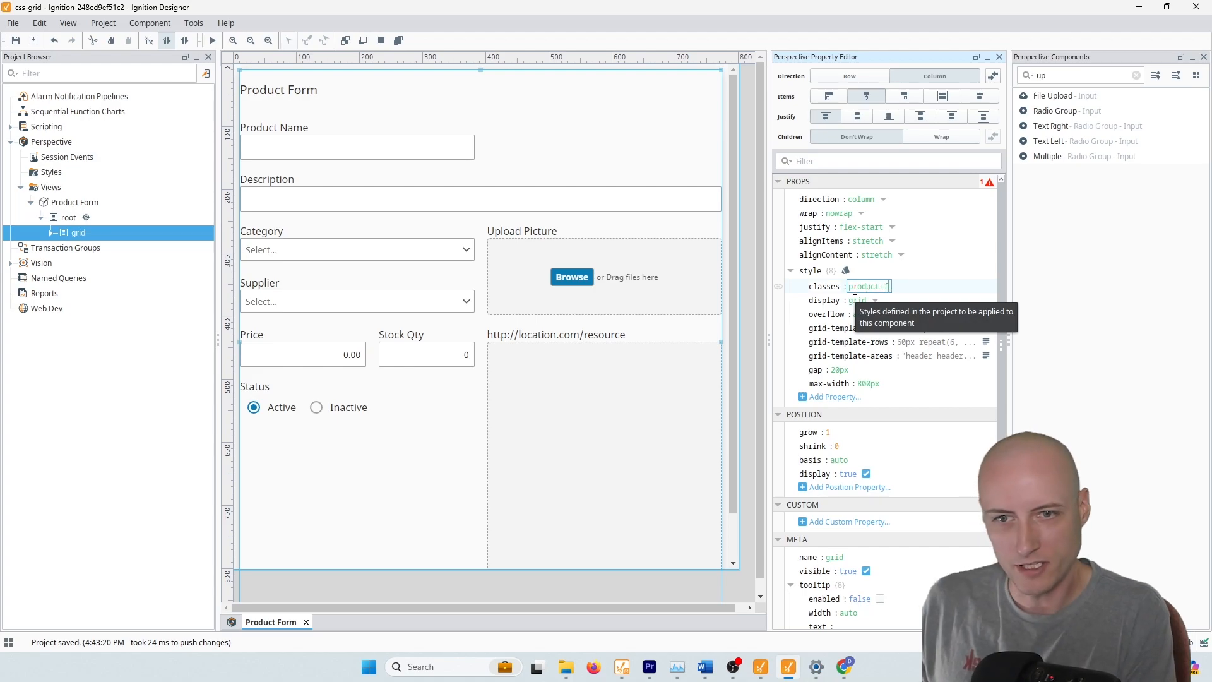
type("orm-grid")
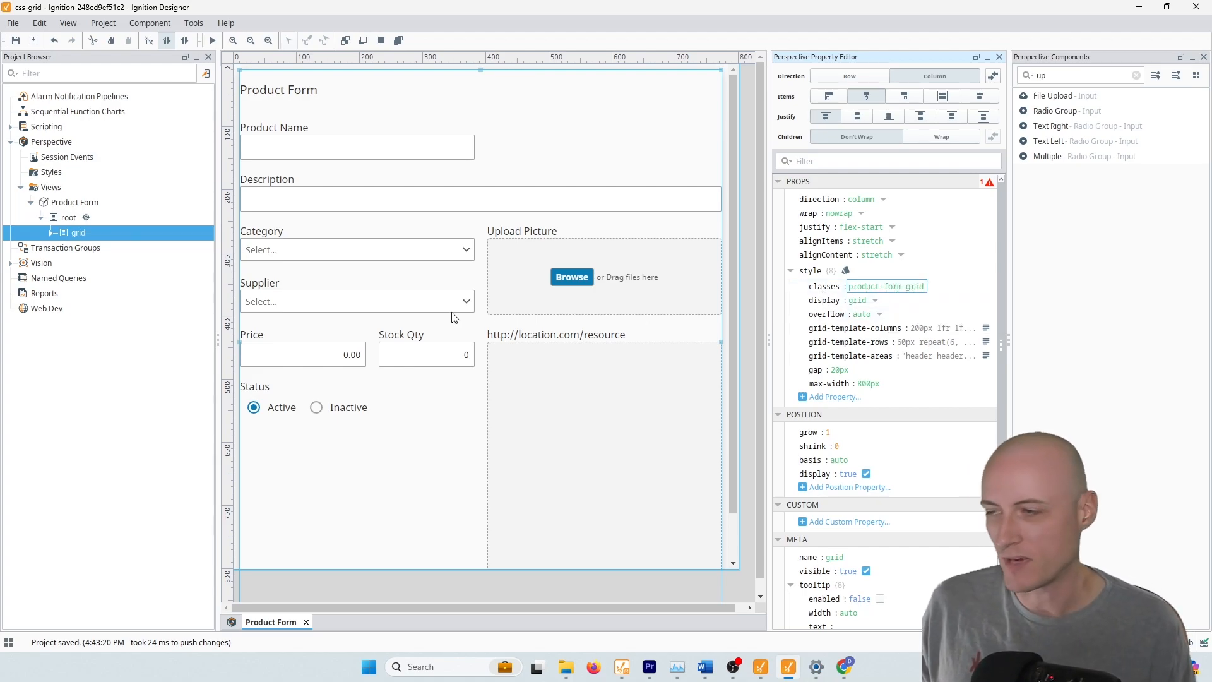
Enable the advanced stylesheet for the project's Perspective styles and clear its default content.
right_click(52, 173)
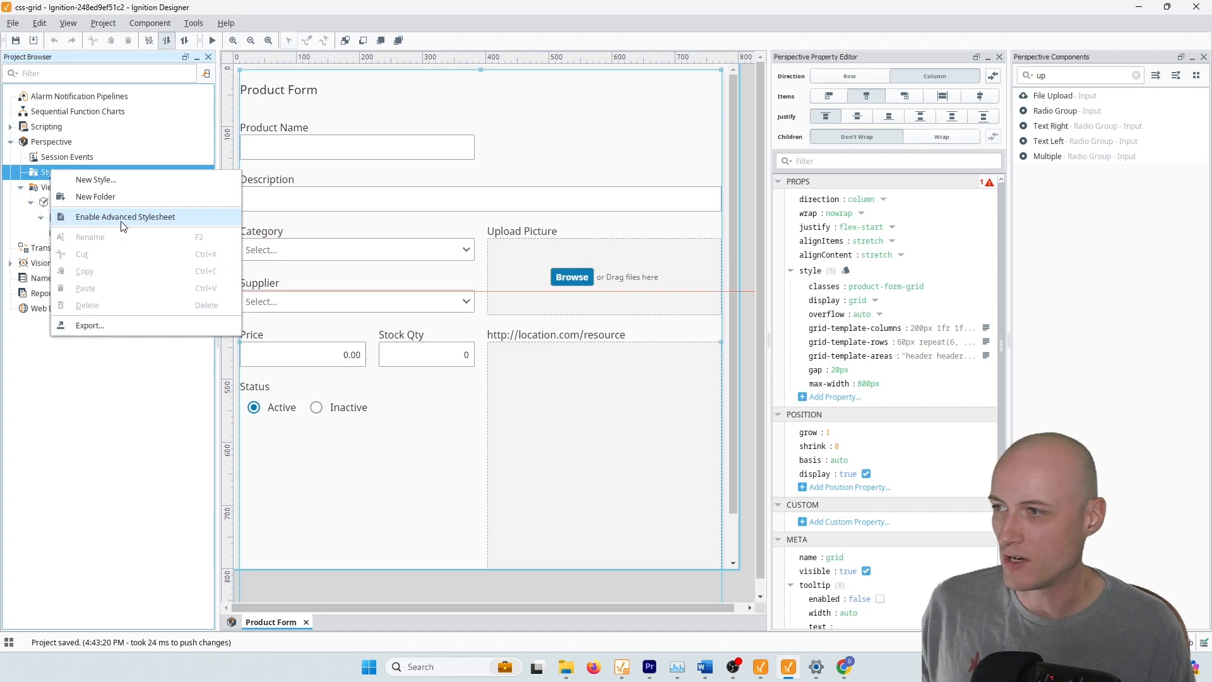
left_click(158, 221)
left_click(462, 200)
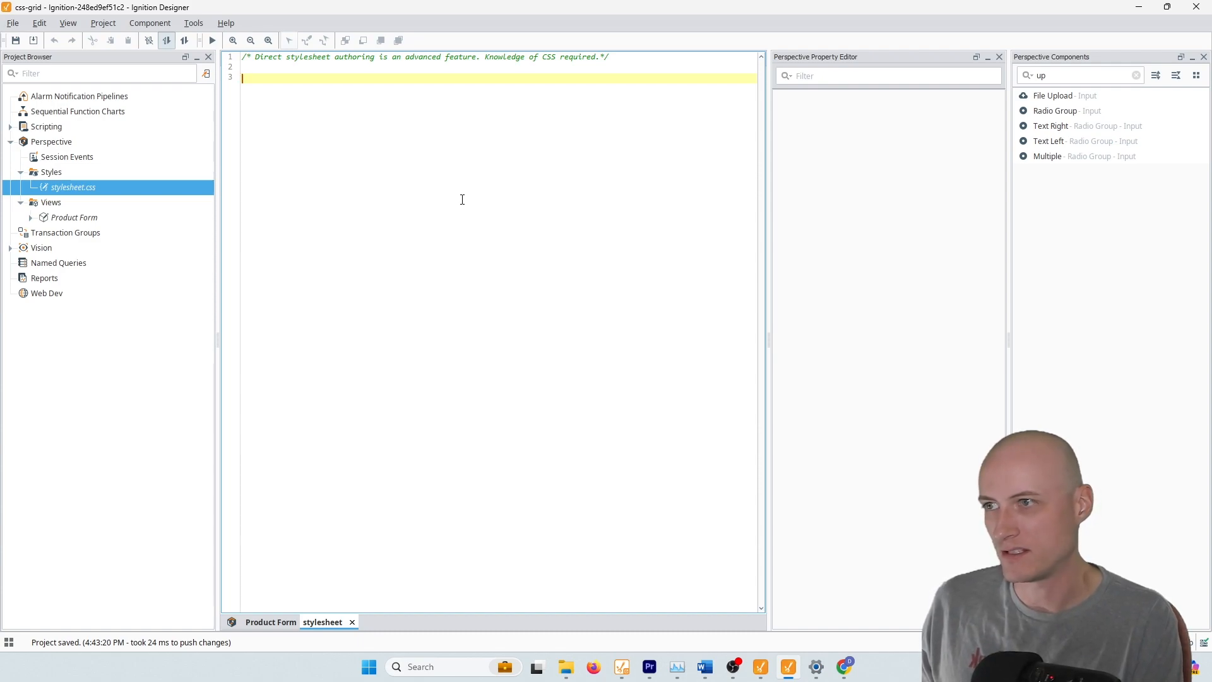
key("ctrl+a")
key("BackSpace")
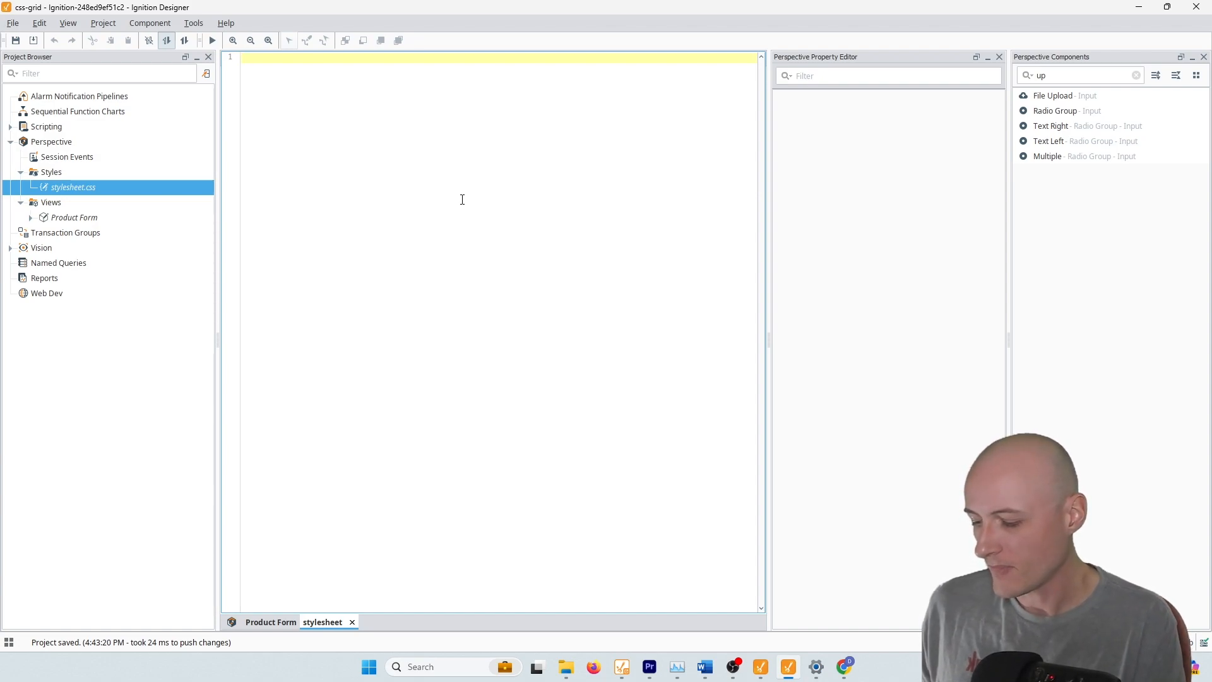
Start an empty CSS rule in the stylesheet for the class selector .psc-product-form-grid.
type("psc-")
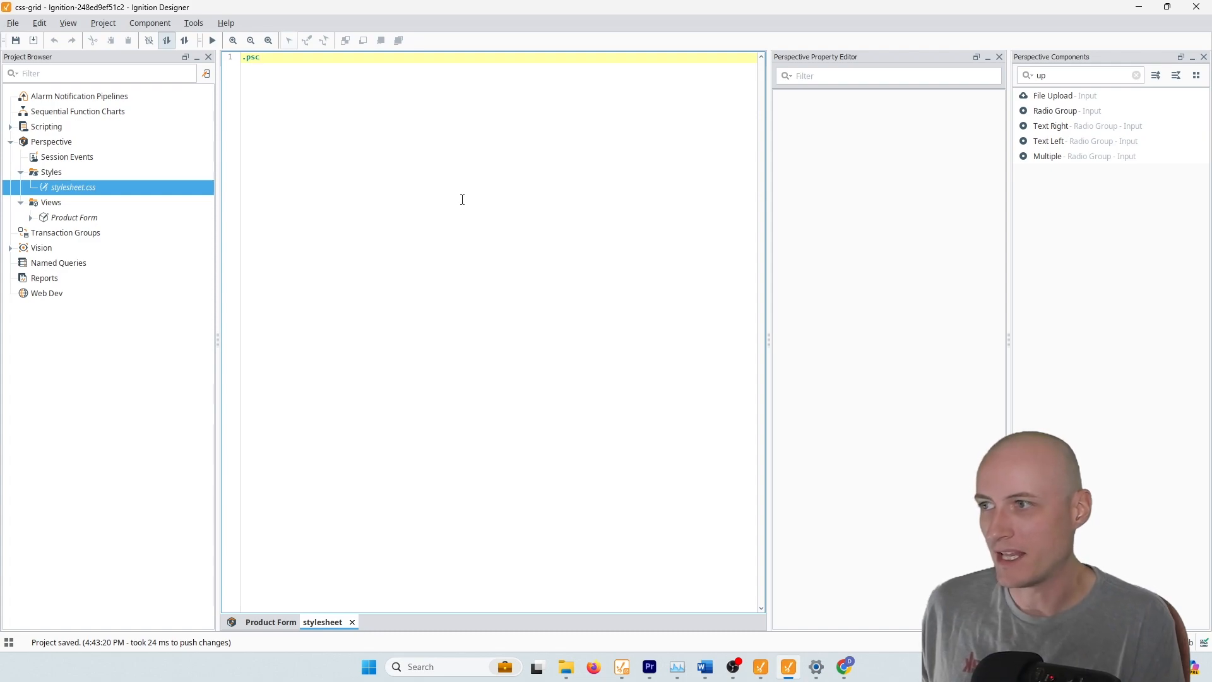
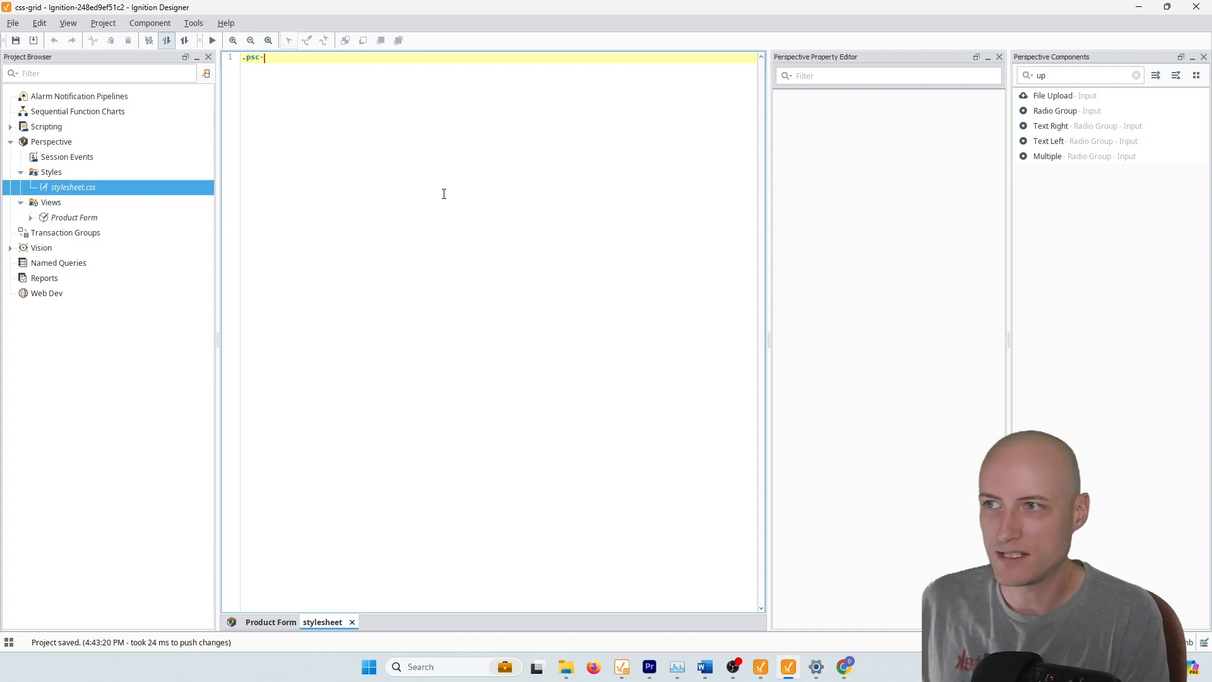
type("product-form-grid")
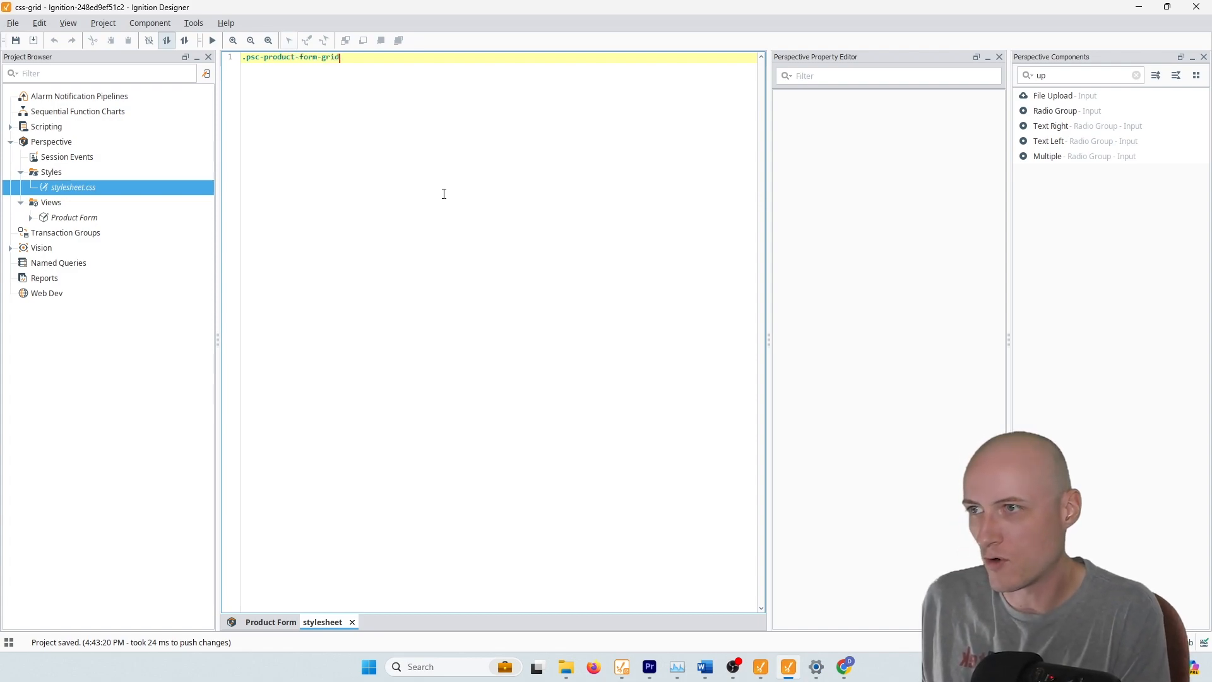
type(" {")
key("Return")
key("Return")
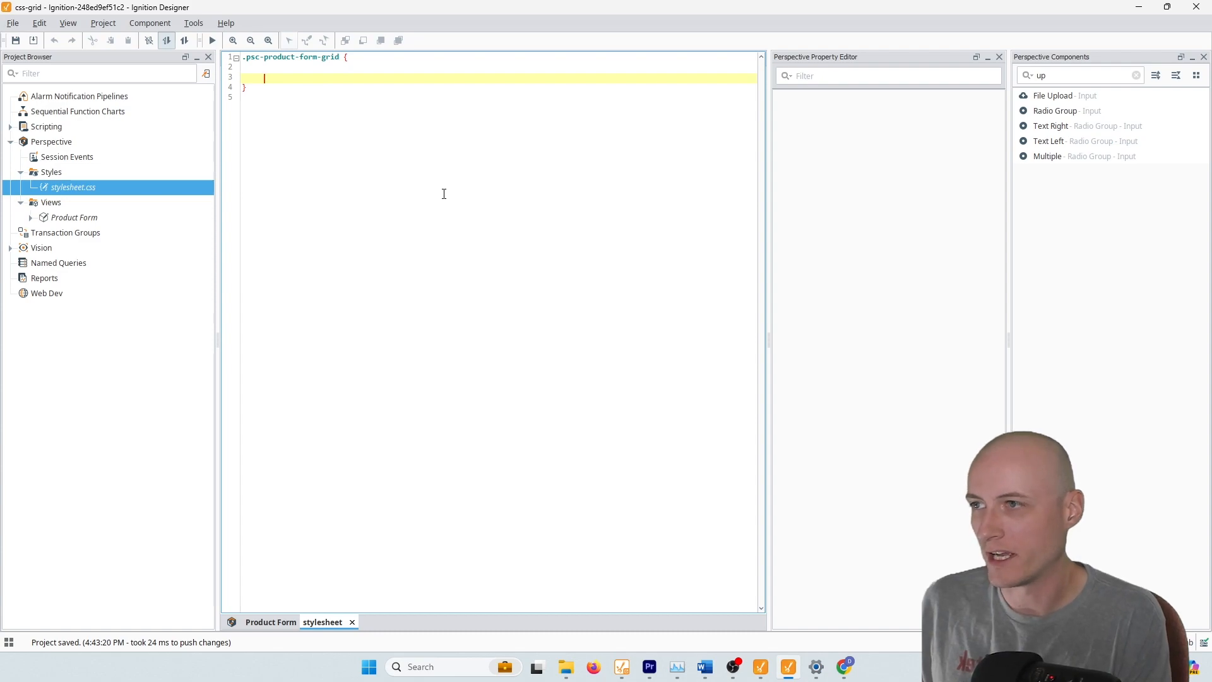
key("BackSpace")
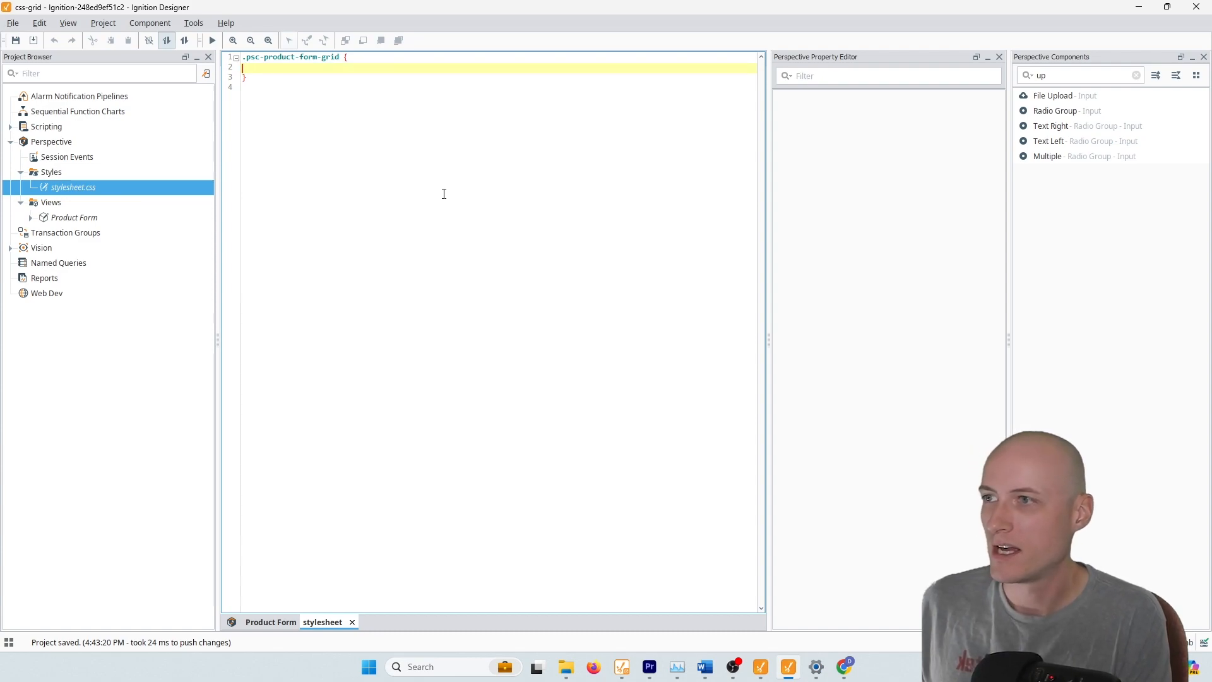
Paste the copied grid style into the rule and remove its inner braces and the empty classes entry.
key("ctrl+v")
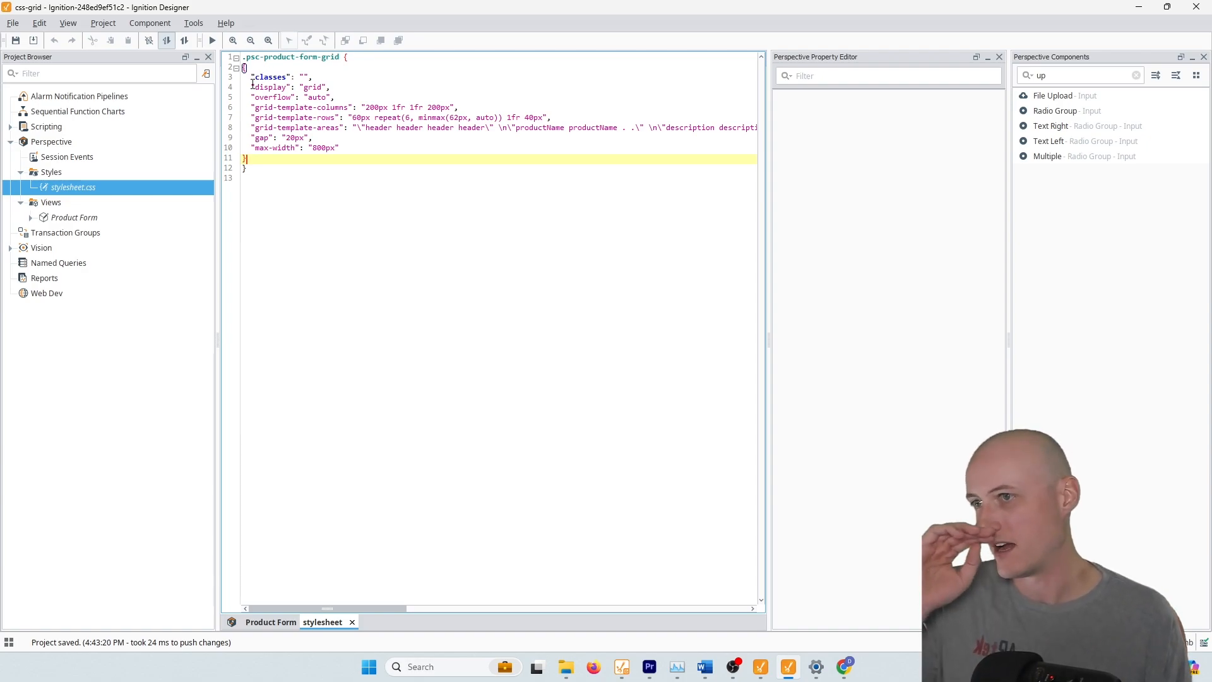
mouse_move(251, 85)
left_mouse_down()
mouse_move(241, 69)
mouse_move(258, 67)
left_mouse_up()
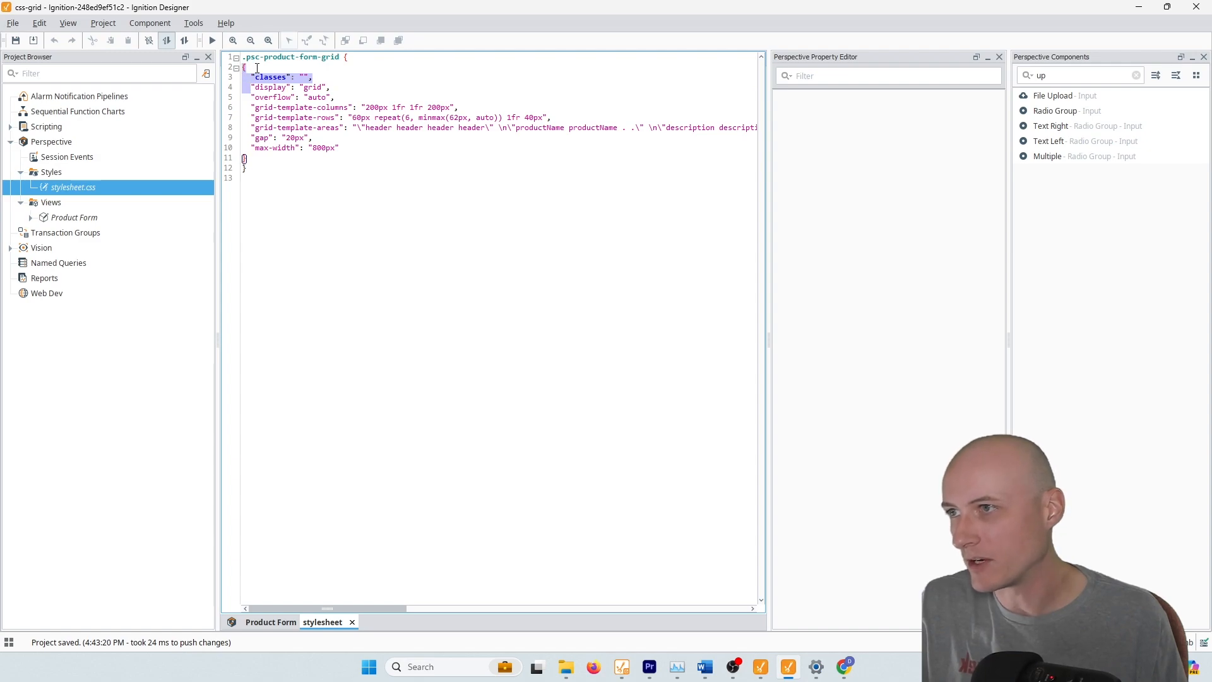
key("BackSpace")
left_click(246, 137)
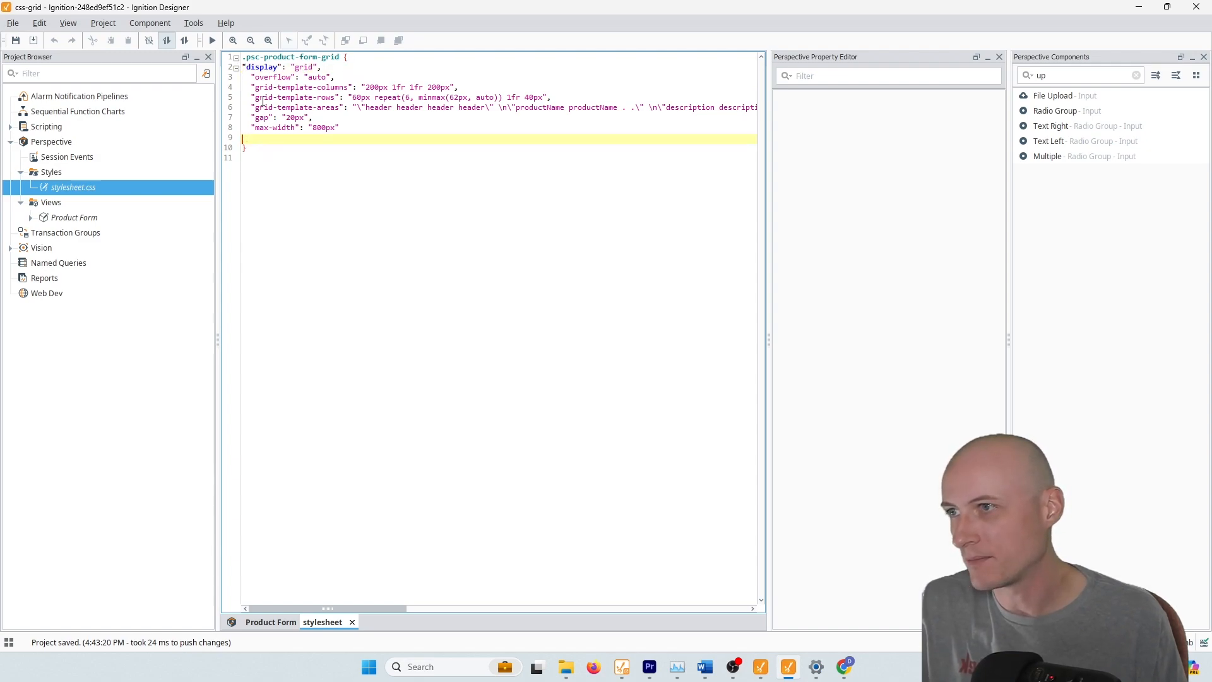
Remove the opening quotation mark from every property name in the rule, from display to max-width.
left_click(247, 67)
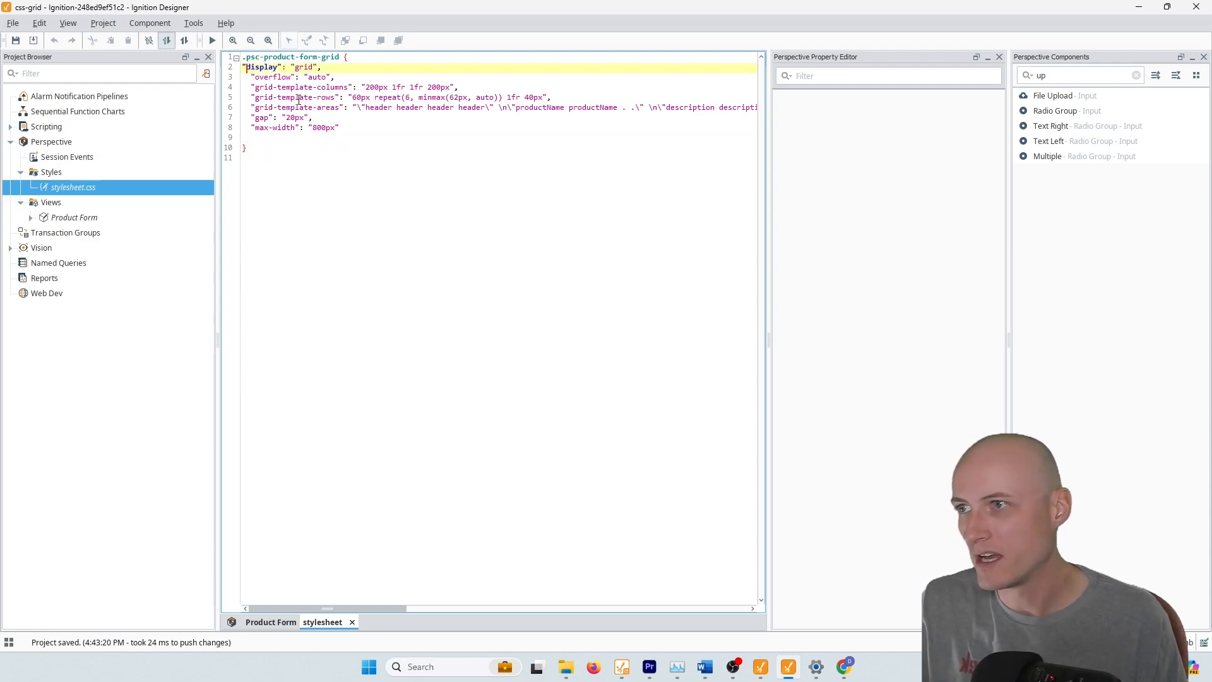
key("BackSpace")
left_click(253, 77)
key("BackSpace")
left_click(255, 87)
key("BackSpace")
left_click(254, 97)
key("BackSpace")
left_click(257, 108)
key("BackSpace")
left_click(254, 118)
key("BackSpace")
left_click(255, 129)
key("BackSpace")
Remove the closing quotation mark from every property name in the rule, from max-width back up to display.
left_click(294, 129)
key("BackSpace")
left_click(273, 120)
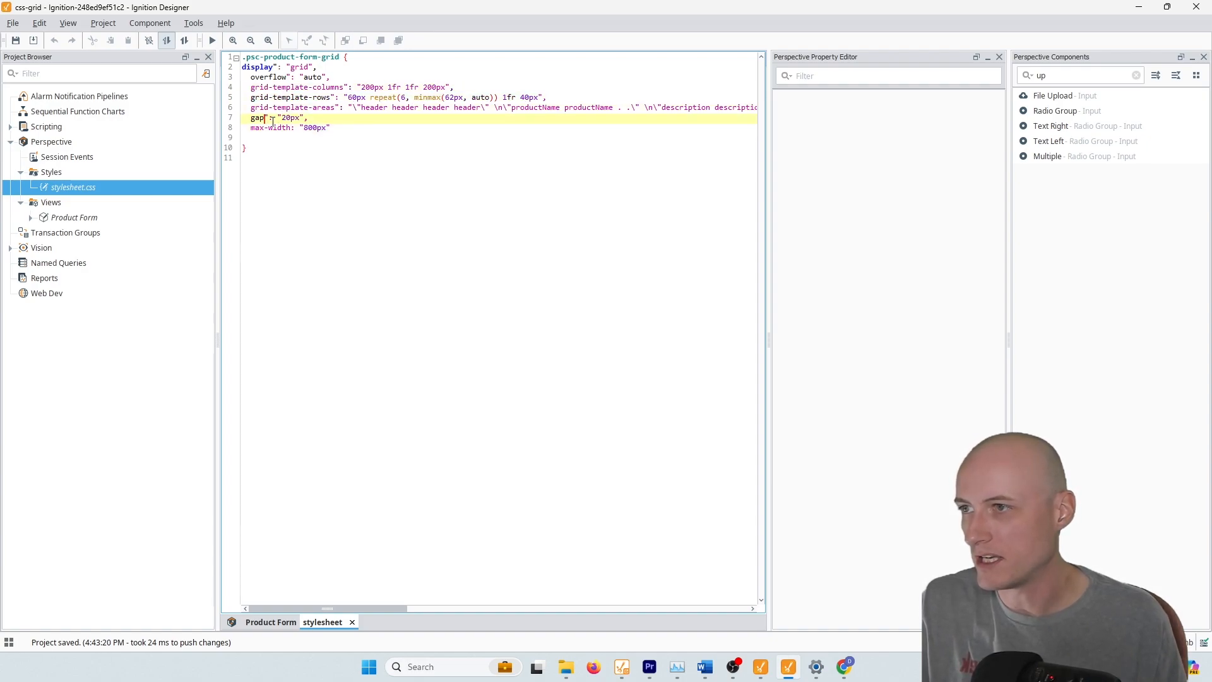
key("BackSpace")
left_click(335, 109)
key("BackSpace")
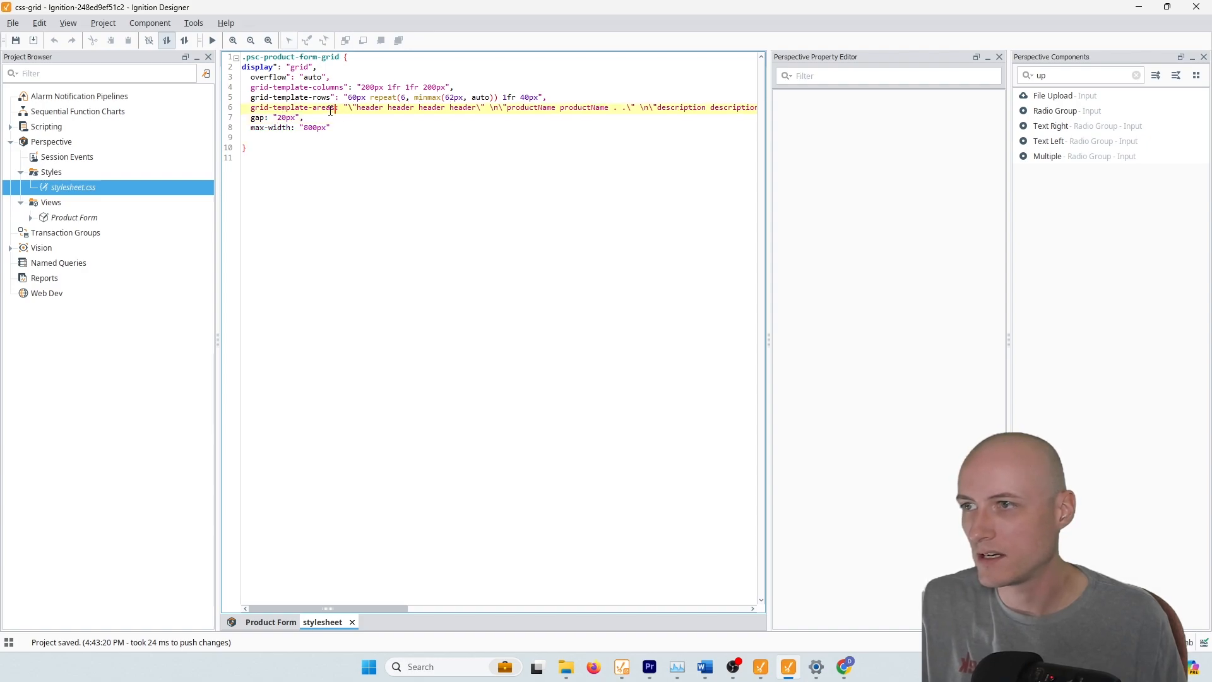
left_click(339, 99)
key("BackSpace")
left_click(348, 89)
key("BackSpace")
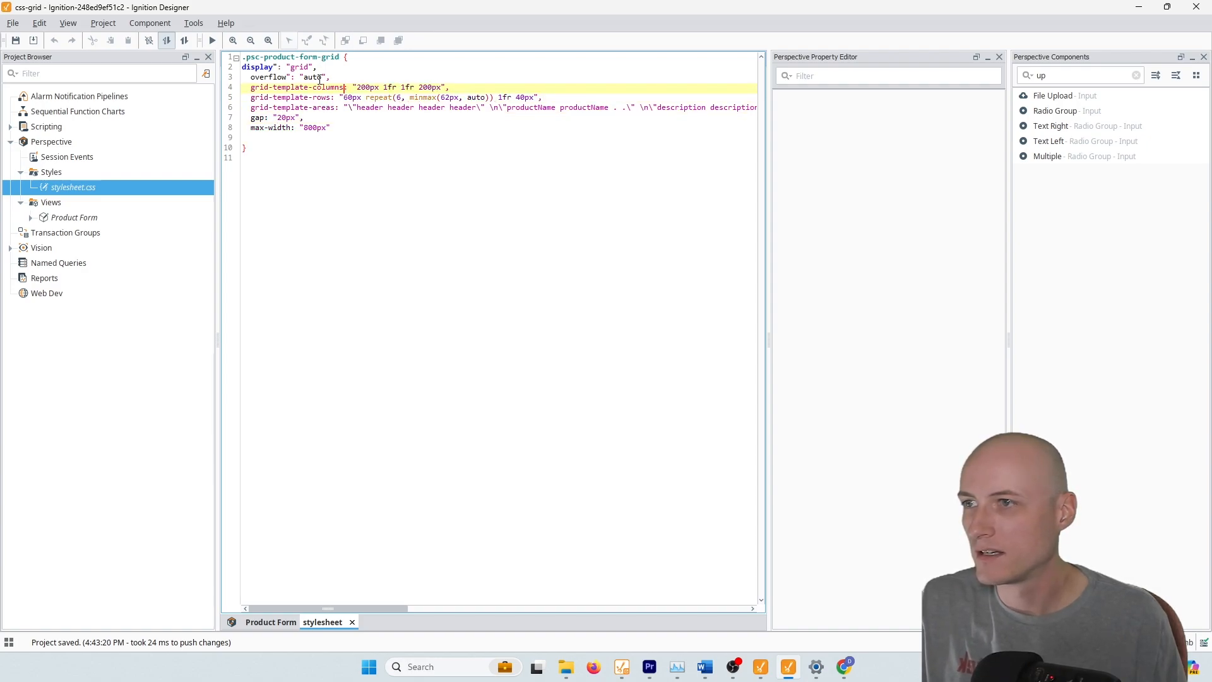
left_click(288, 78)
key("BackSpace")
left_click(274, 68)
key("BackSpace")
Strip the quotation marks from the display, overflow and grid-template-columns values.
left_click(285, 68)
key("BackSpace")
left_click(304, 68)
key("BackSpace")
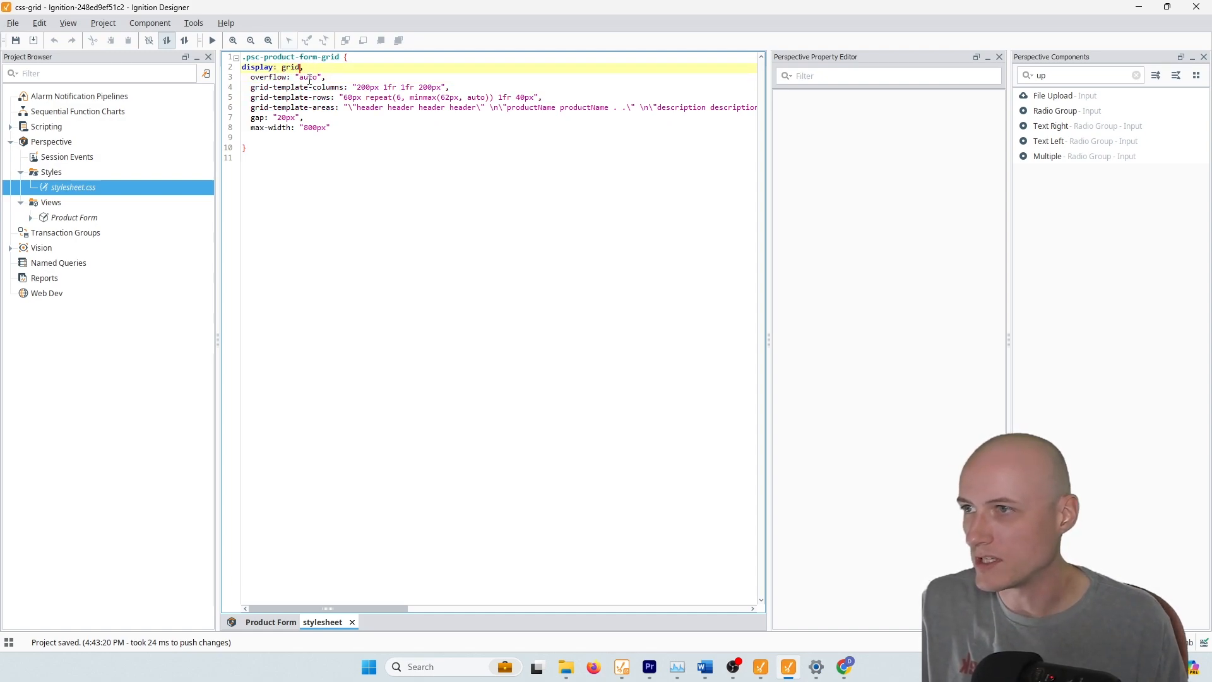
left_click(297, 77)
key("BackSpace")
key("Delete")
left_click(354, 88)
key("Delete")
key("Delete")
left_click(340, 92)
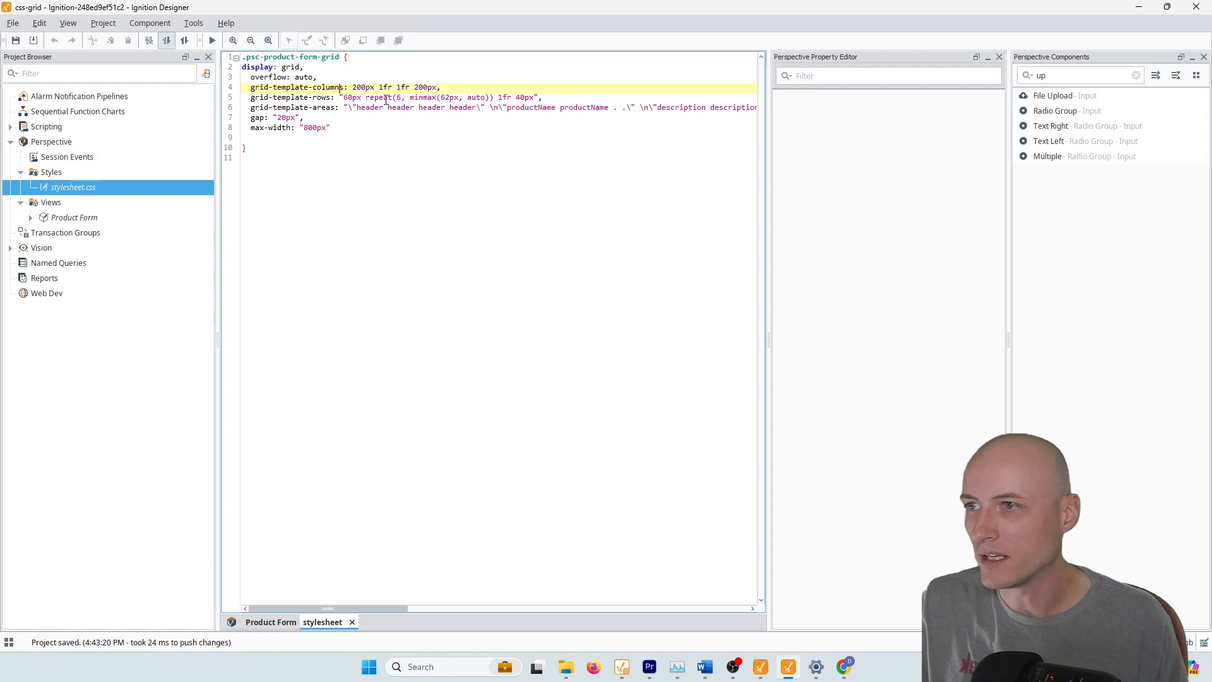
Strip the quotation marks from the grid-template-rows, gap and max-width values.
left_click(341, 97)
key("Delete")
left_click(530, 98)
key("Delete")
left_click(300, 119)
key("BackSpace")
left_click(278, 119)
key("BackSpace")
left_click(331, 128)
key("BackSpace")
left_click(305, 129)
key("BackSpace")
End the max-width and gap declarations with semicolons.
key("Up")
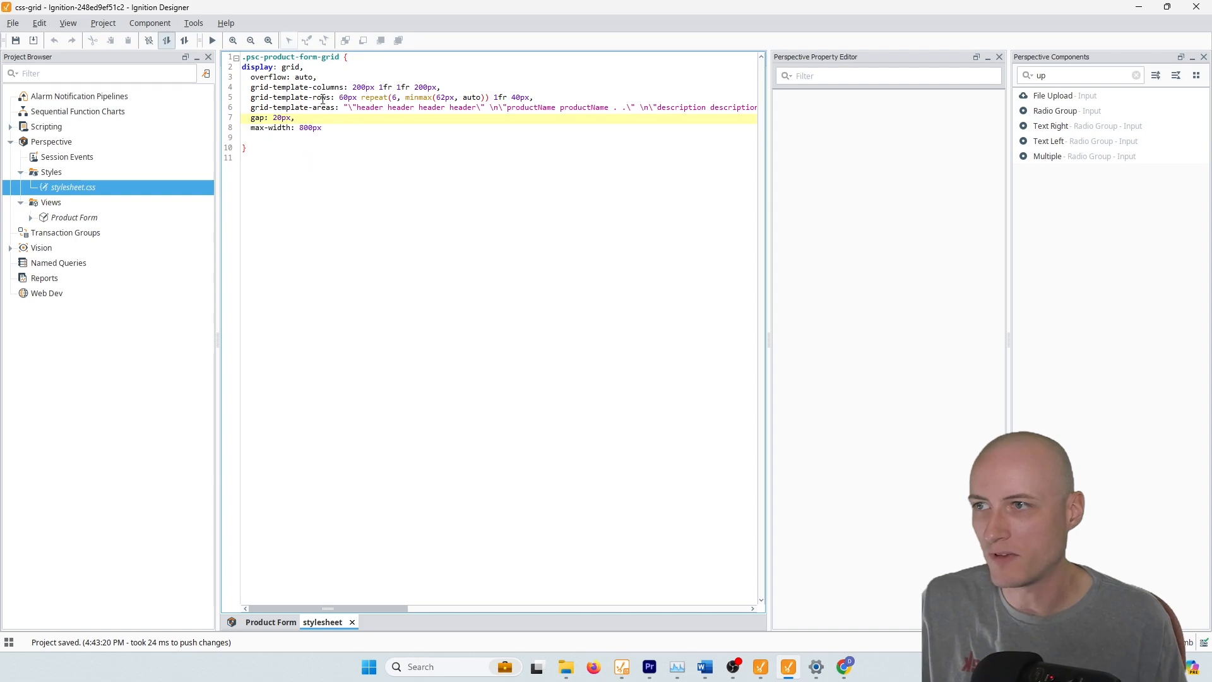
key("Down")
key("End")
type(";")
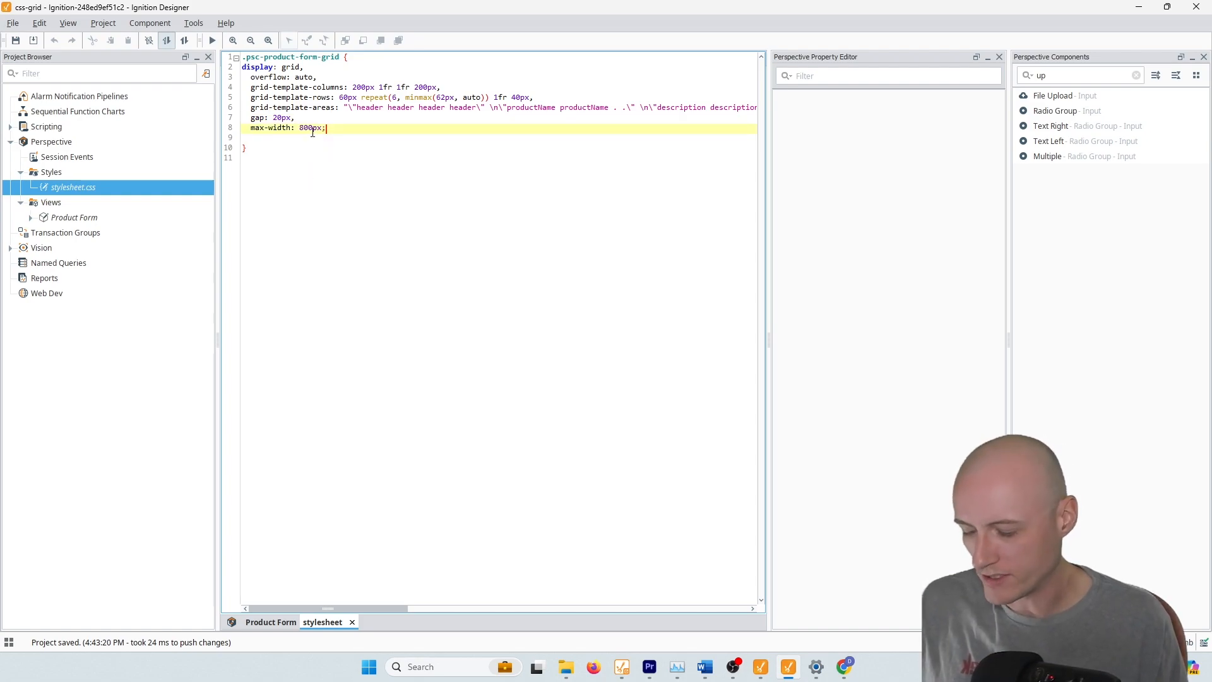
left_click(305, 118)
type(";")
Replace the trailing commas of the grid-template-rows, grid-template-columns, overflow and display declarations with semicolons.
left_click(361, 108)
key("End")
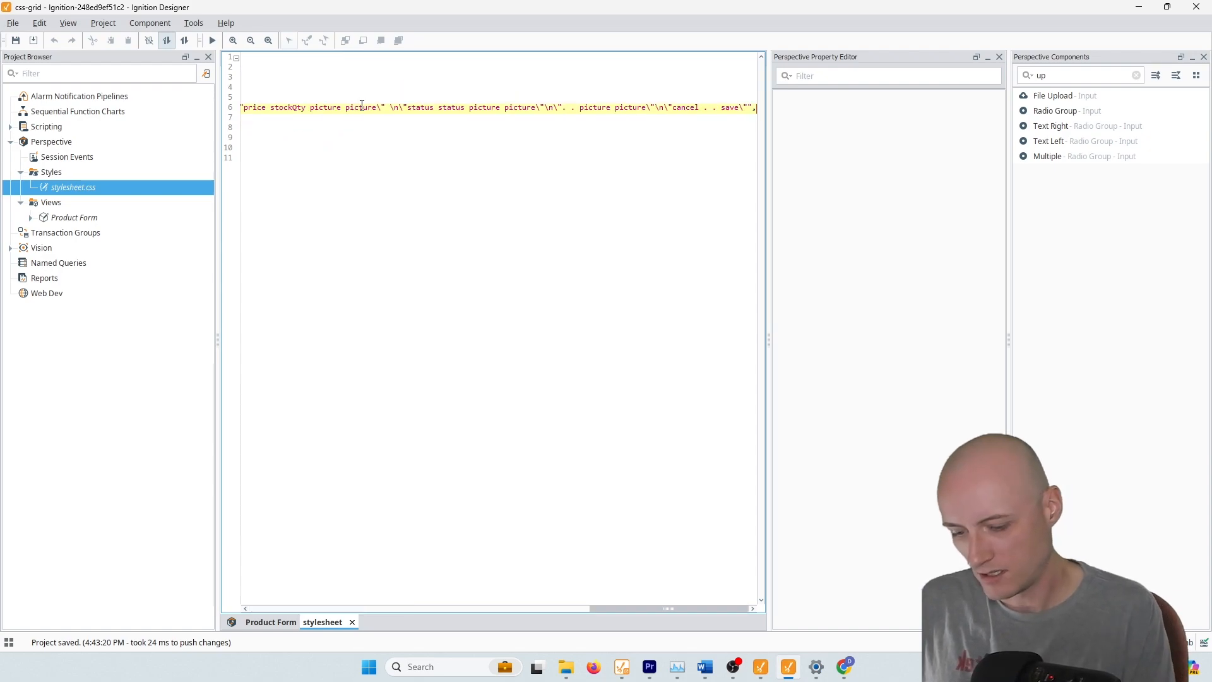
key("Up")
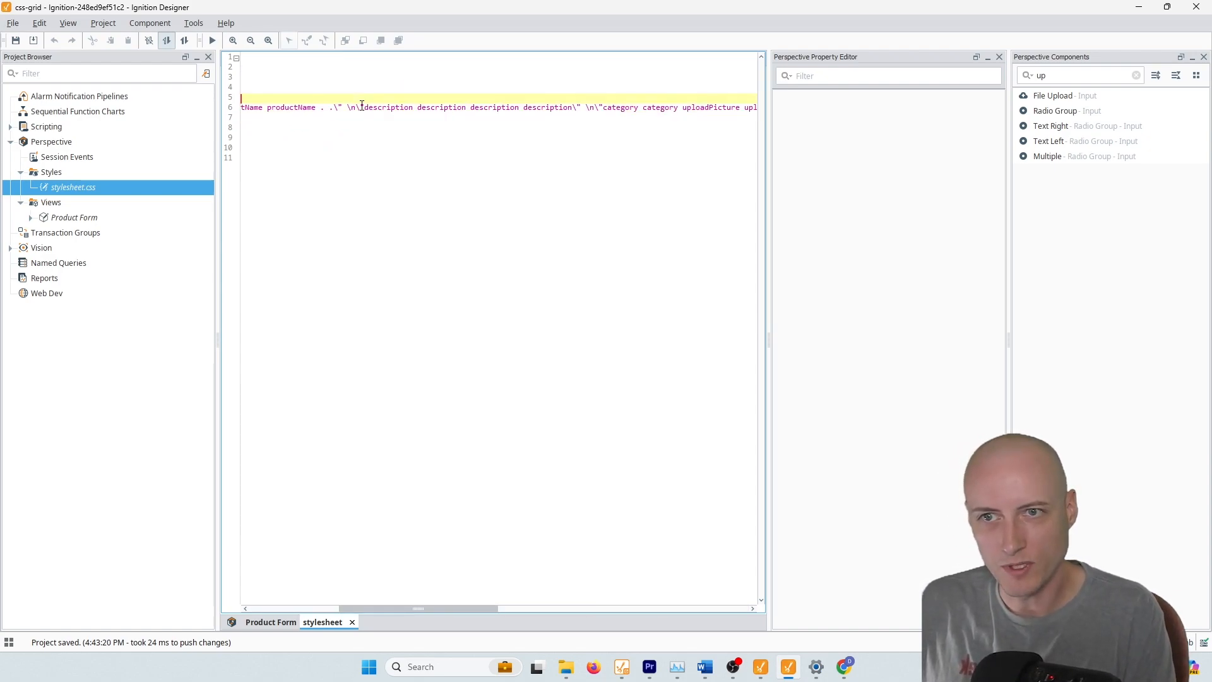
key("Home")
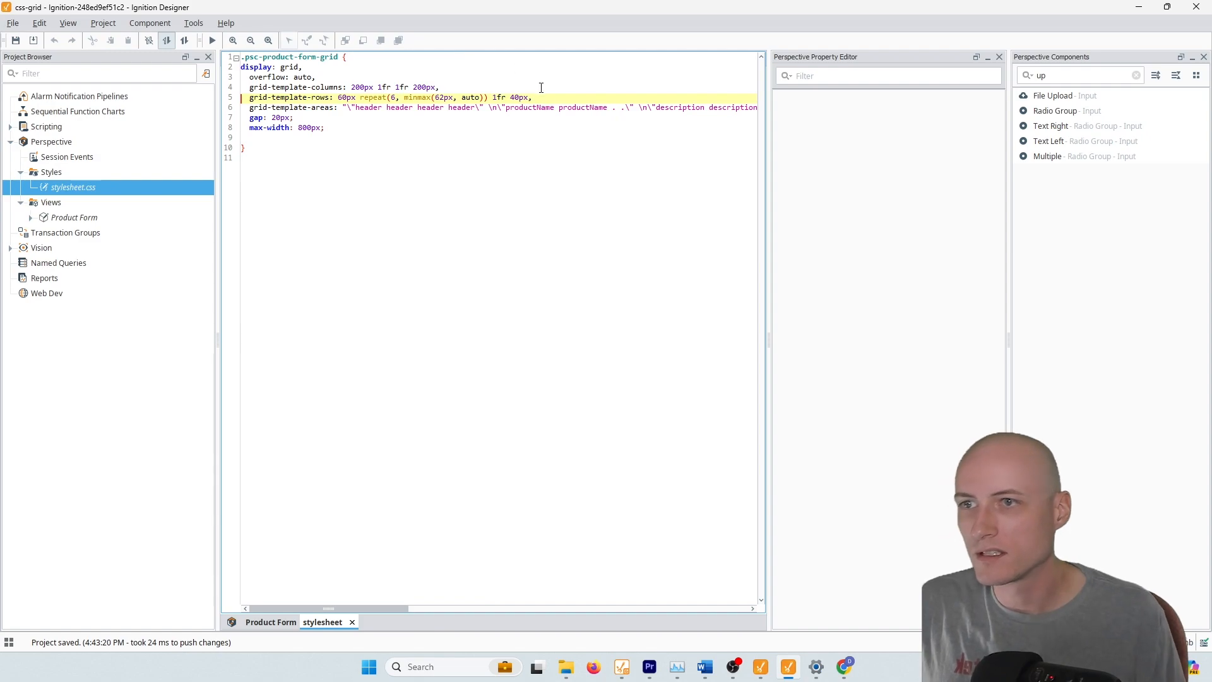
key("BackSpace")
type(";")
left_click(458, 89)
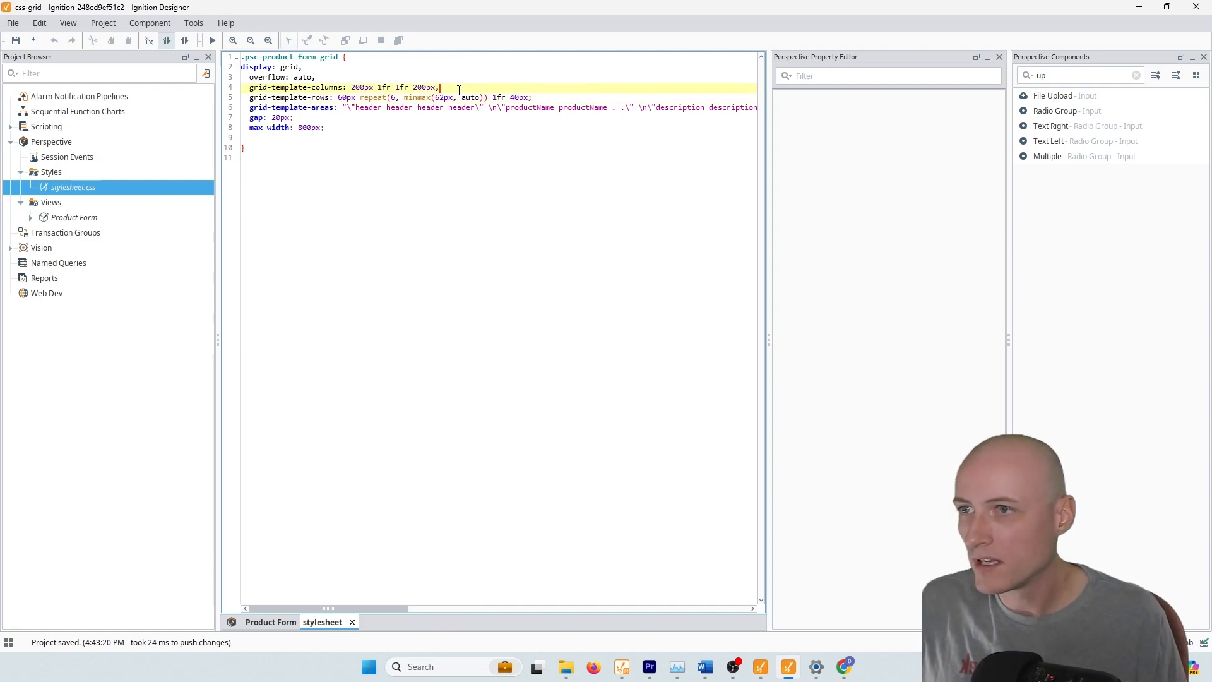
key("BackSpace")
type(";")
key("Up")
key("BackSpace")
type(";")
key("Up")
key("BackSpace")
type(";")
Indent all declarations inside the .psc-product-form-grid rule, from display to max-width, to the same level.
key("Tab")
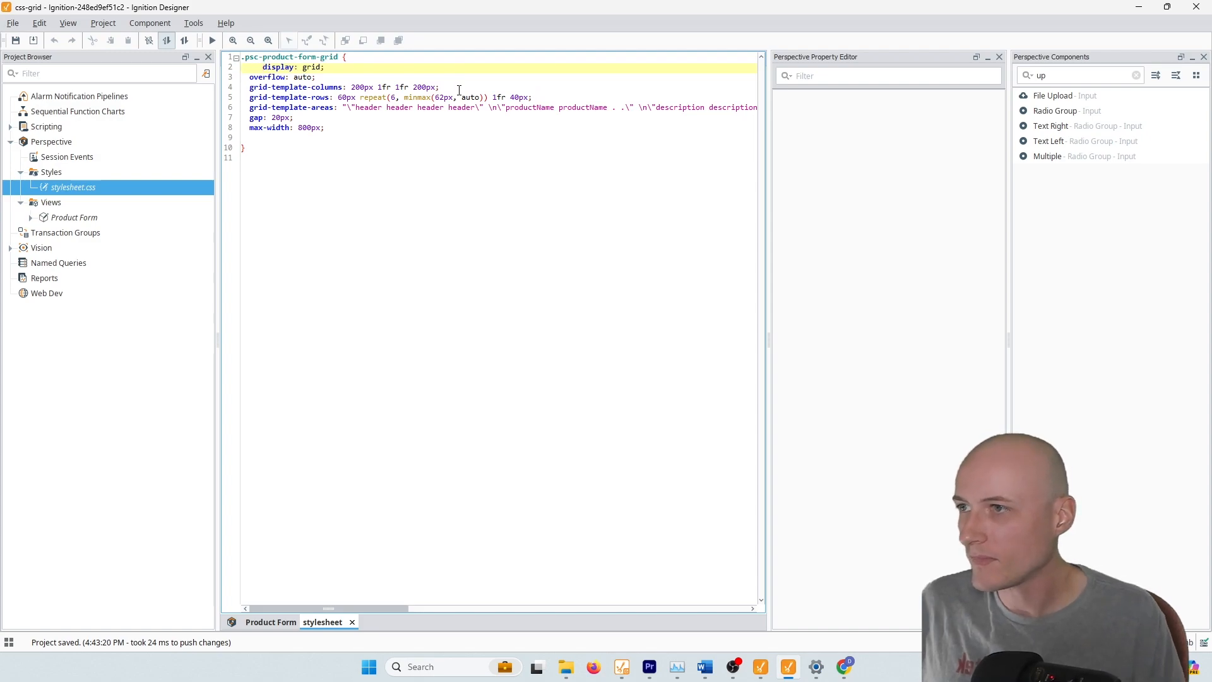
left_click_drag(344, 129, 249, 77)
key("Tab")
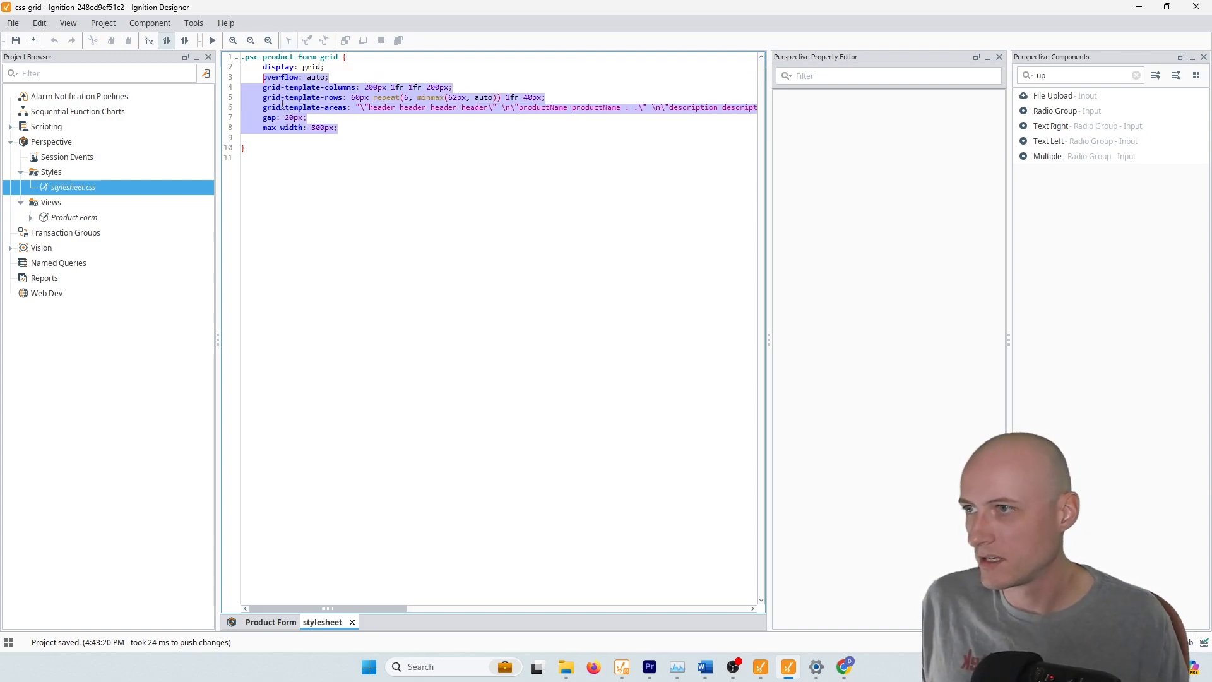
left_click(369, 134)
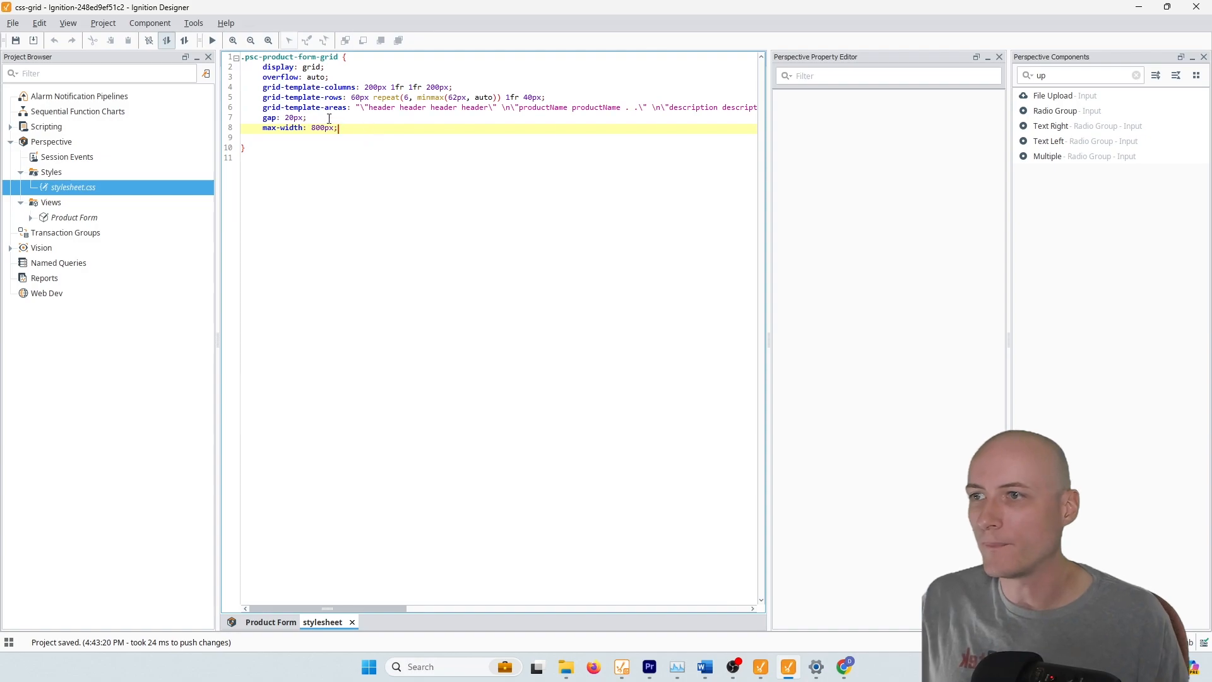
Remove the escaped opening quote of the grid-template-areas value and move the value onto its own indented line.
left_click(355, 108)
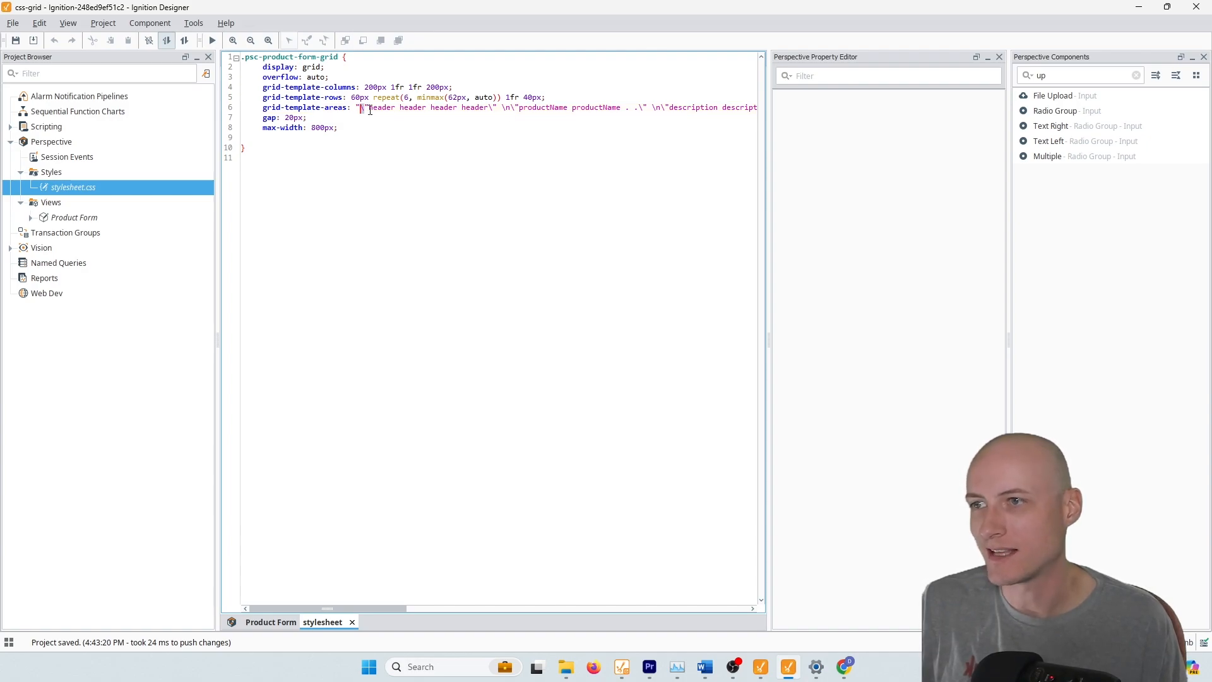
left_click_drag(501, 109, 519, 119)
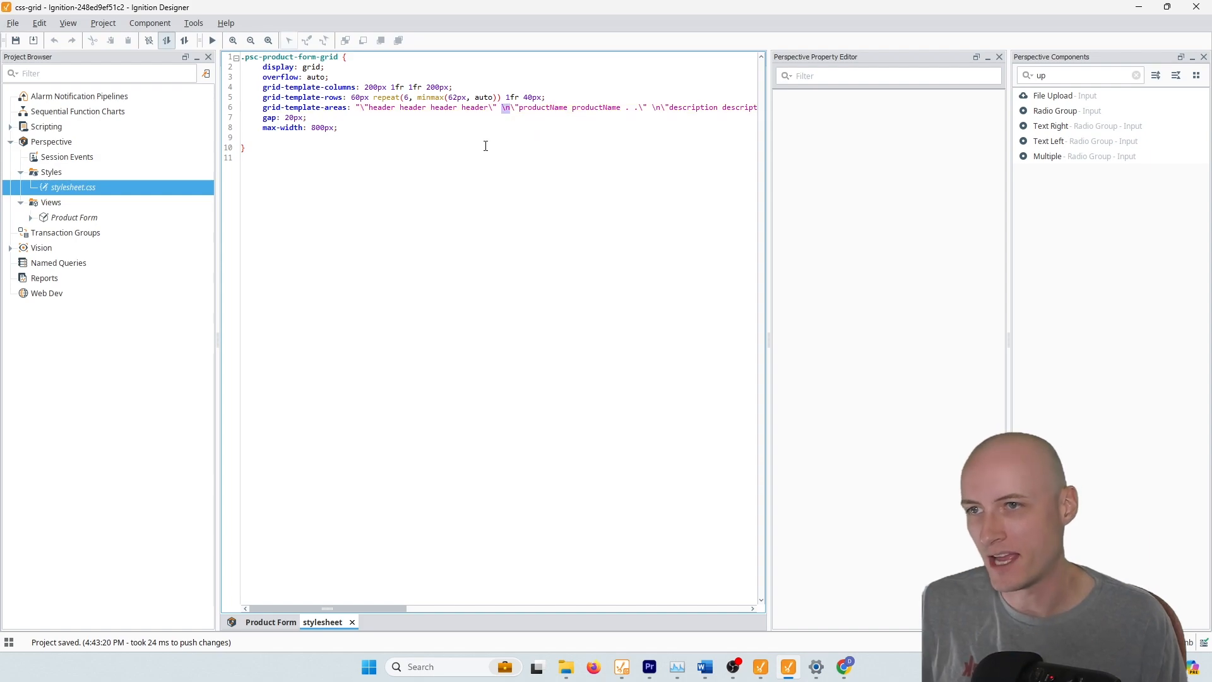
left_click(369, 107)
key("BackSpace")
key("BackSpace")
key("Left")
key("Return")
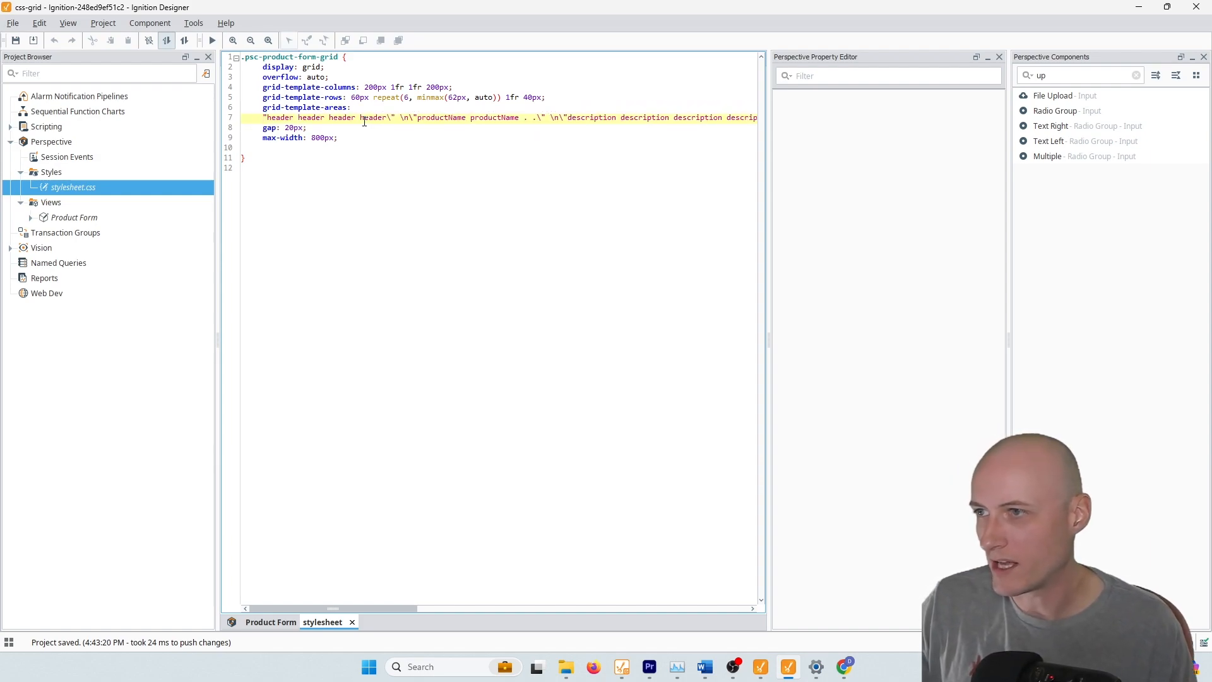
key("Tab")
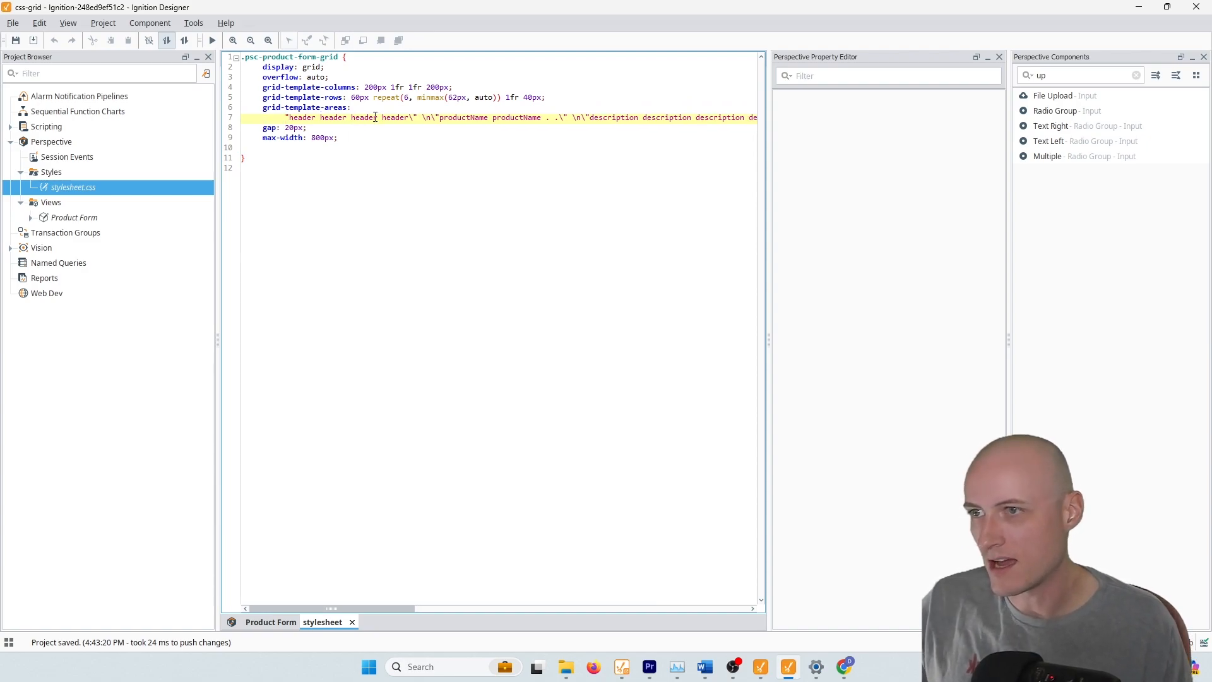
Clean the escape characters after the header row and place the productName row on its own indented line.
left_click(414, 117)
key("BackSpace")
left_click_drag(417, 118, 434, 118)
key("Return")
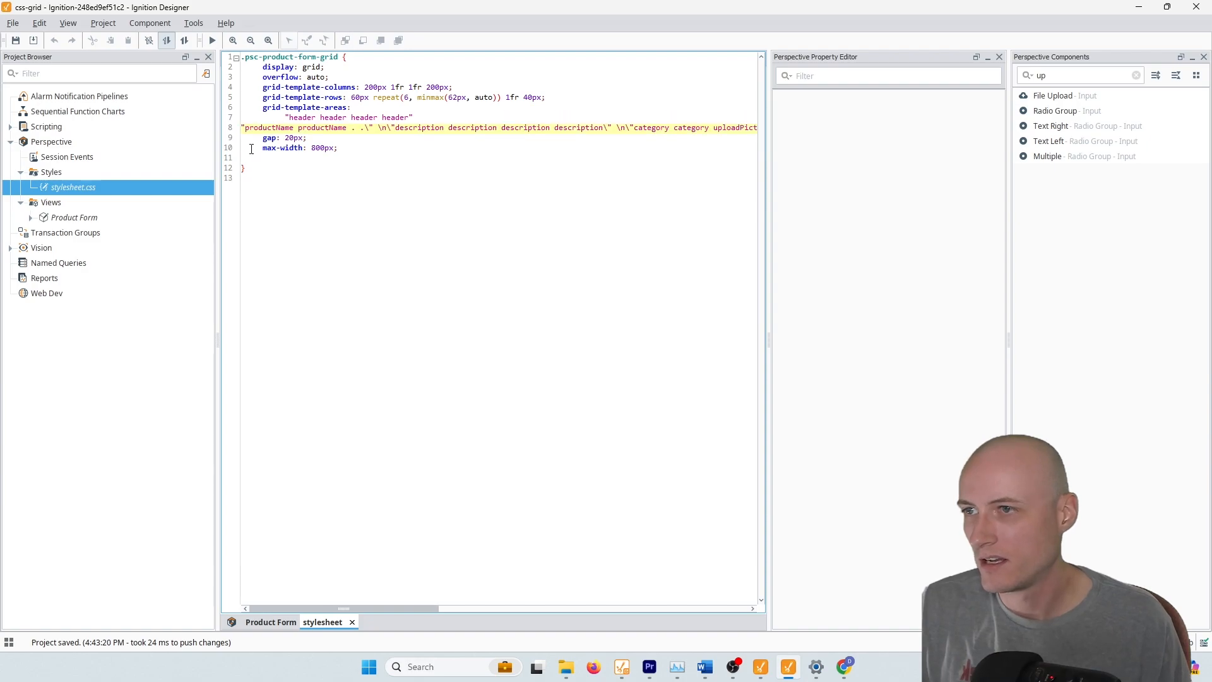
key("Tab")
key("Tab")
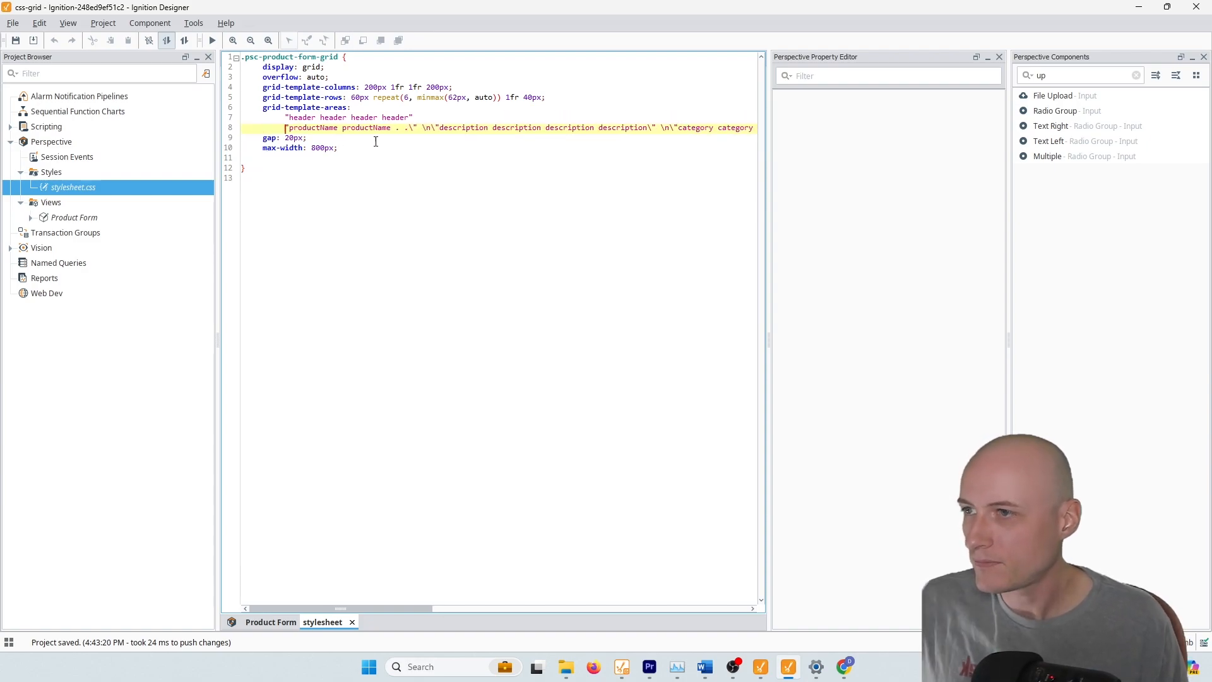
Remove the escape characters after the productName row and place the description row on its own line.
left_click(411, 128)
key("BackSpace")
left_click_drag(416, 128, 431, 128)
key("BackSpace")
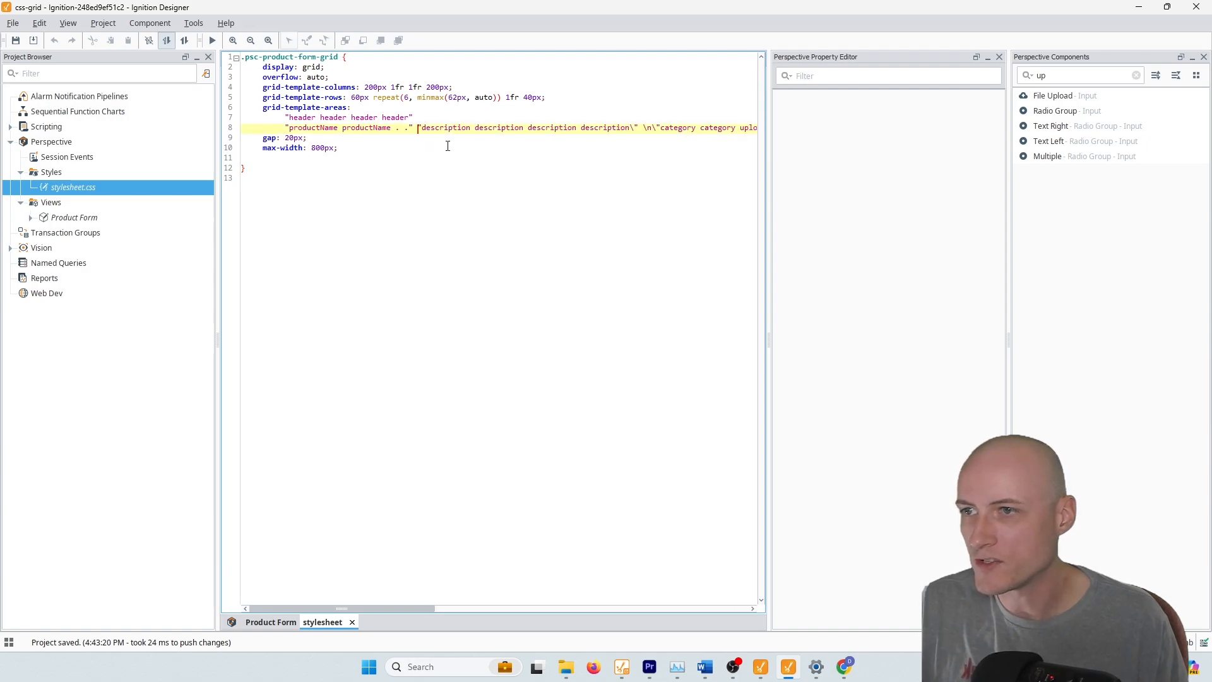
key("Return")
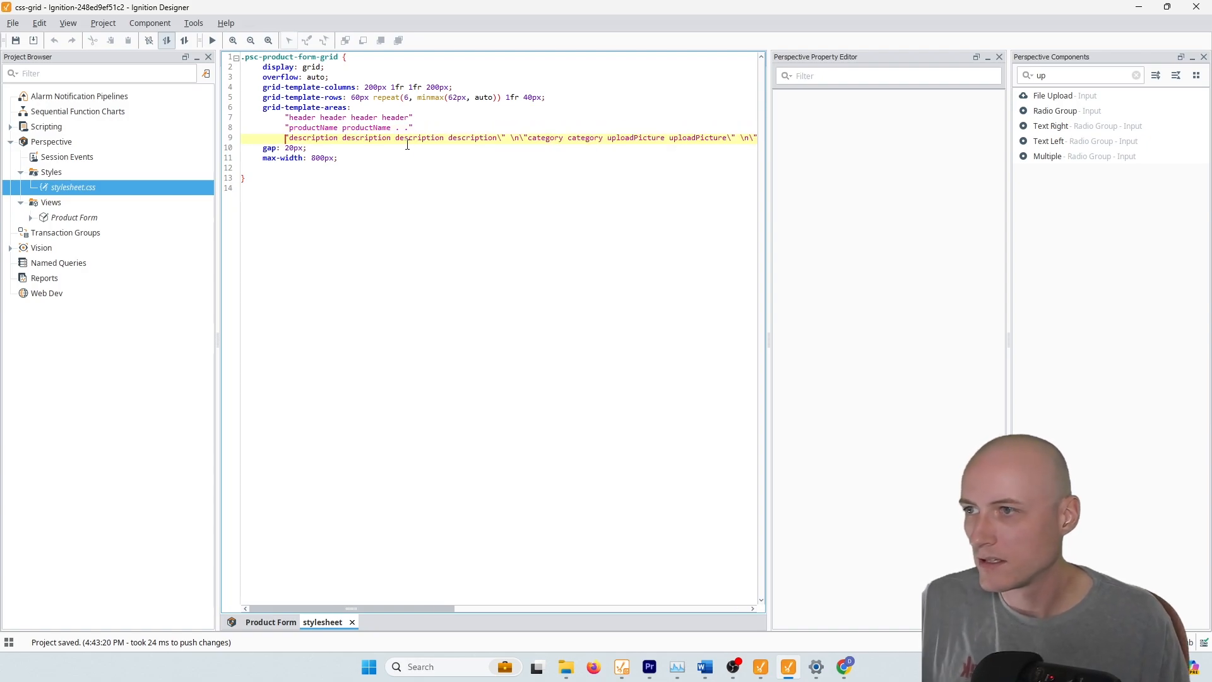
Clean the escape characters after the description row and move the category row onto its own line.
left_click(499, 137)
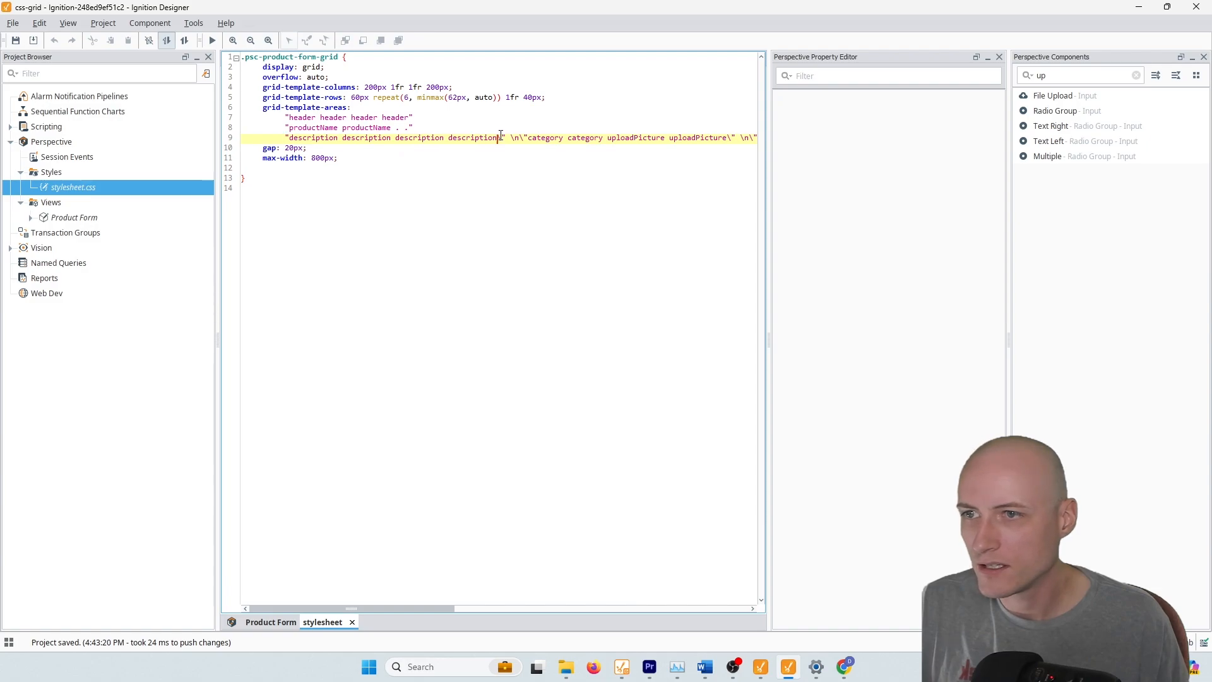
key("Delete")
left_click_drag(506, 137, 518, 140)
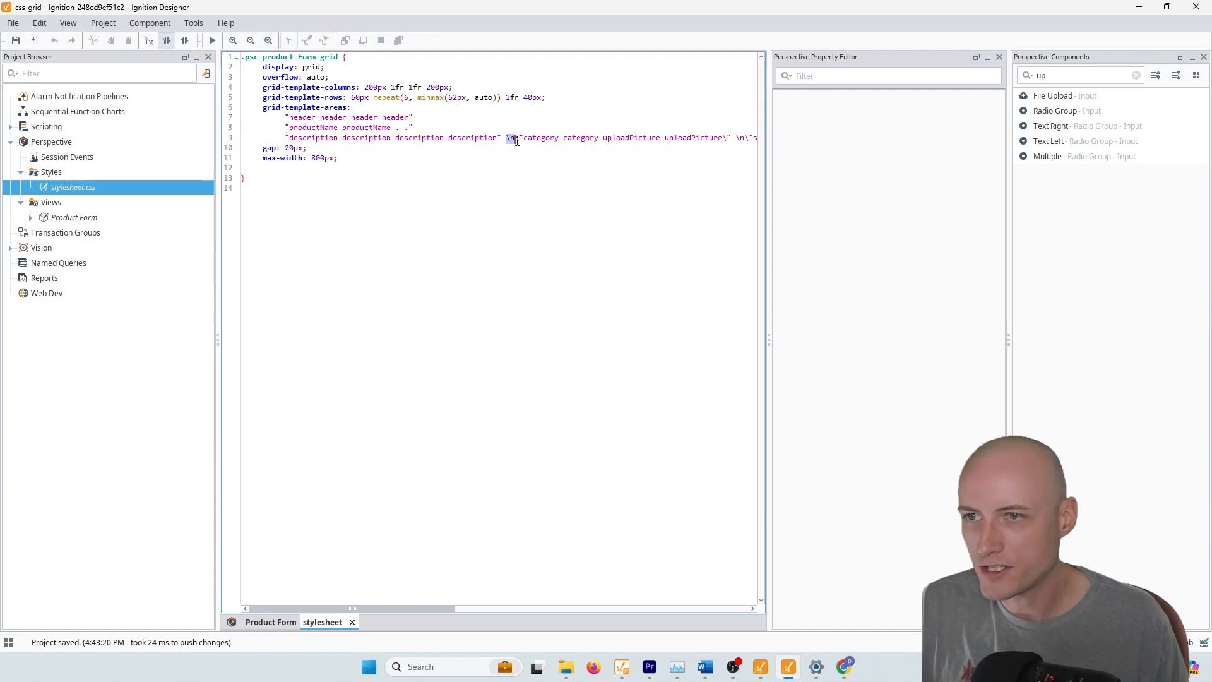
key("Delete")
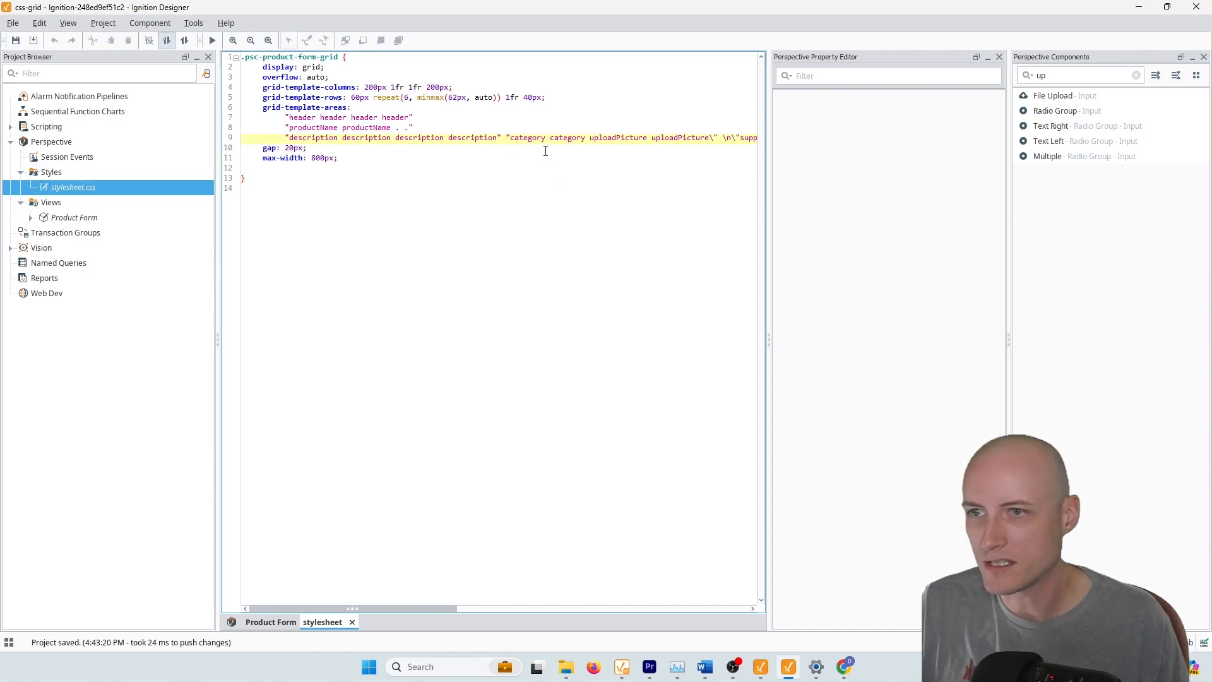
key("Return")
Remove the escape characters after the category row and put the supplier row on its own line.
left_click(490, 148)
key("Delete")
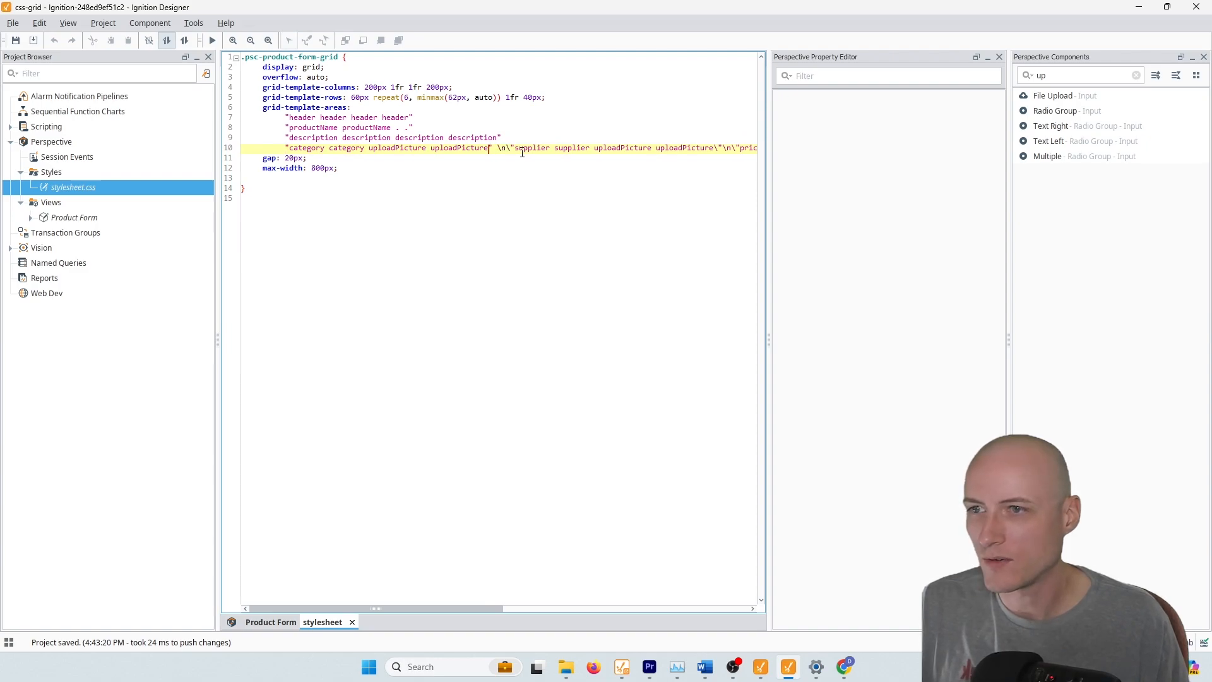
left_click_drag(493, 148, 513, 147)
key("Delete")
key("Return")
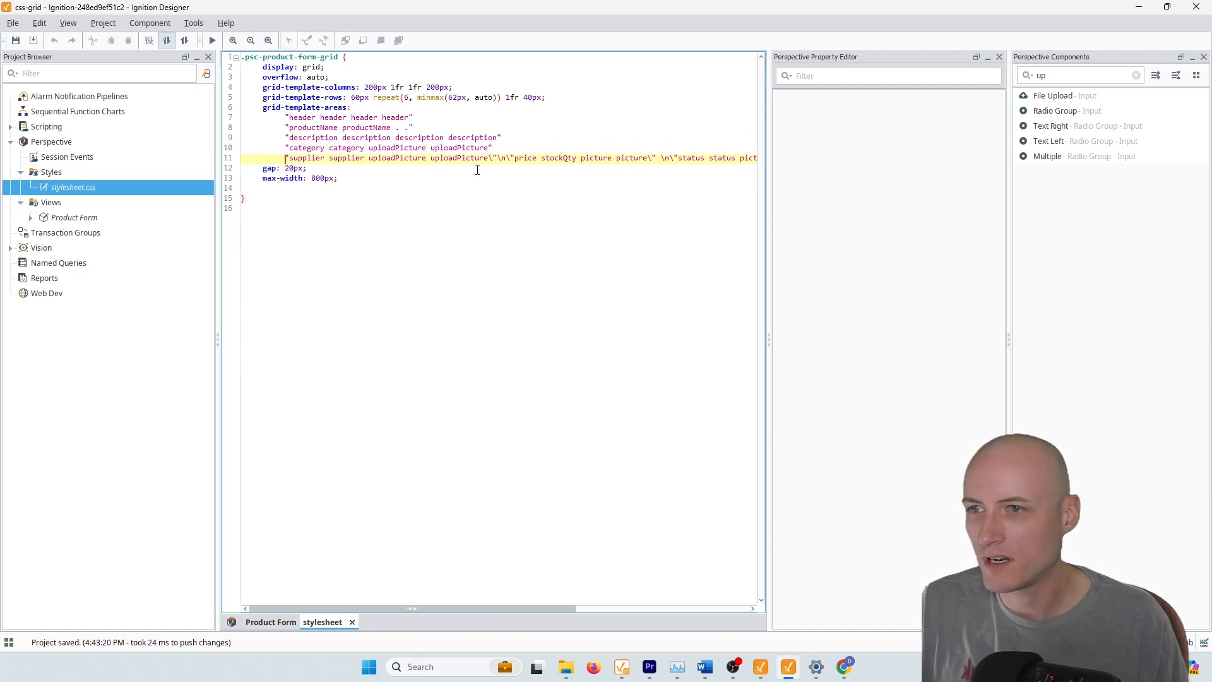
Clean the escape characters after the supplier row and move the price stockQty row onto its own line.
left_click(490, 158)
key("Delete")
left_click_drag(493, 158, 506, 158)
key("Delete")
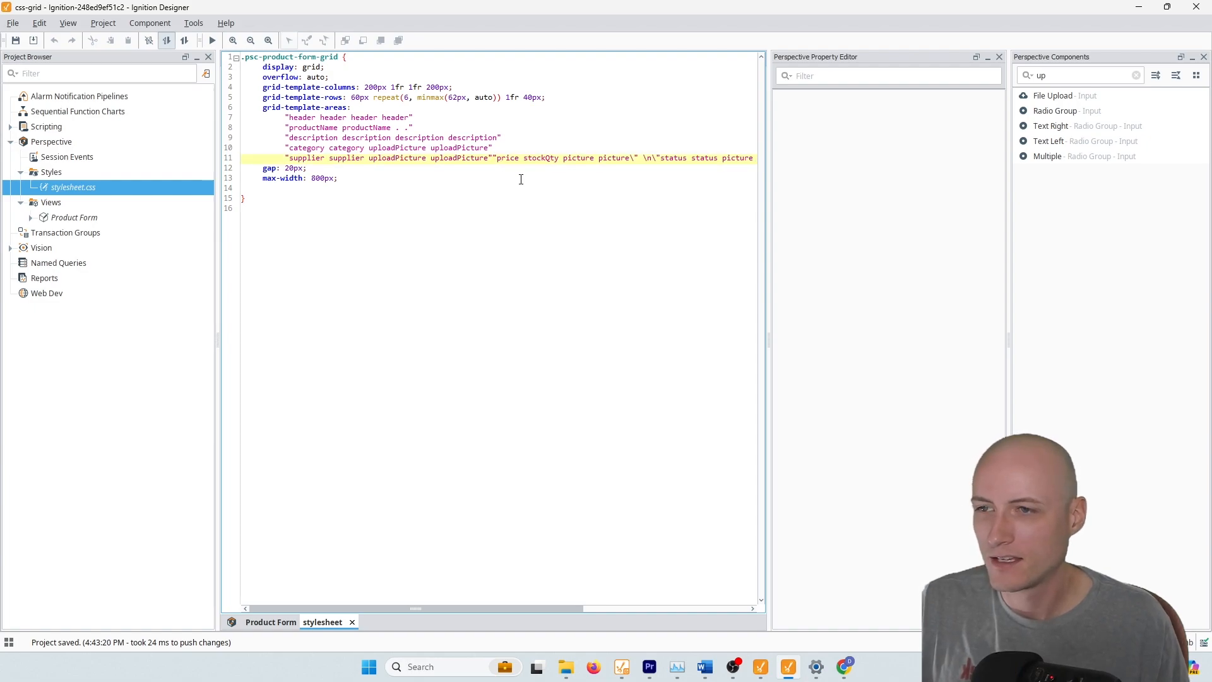
key("Return")
Remove the escape characters after the price stockQty row and place the status row on its own line.
left_click(422, 168)
key("Delete")
left_click_drag(431, 168, 444, 171)
key("Delete")
key("Return")
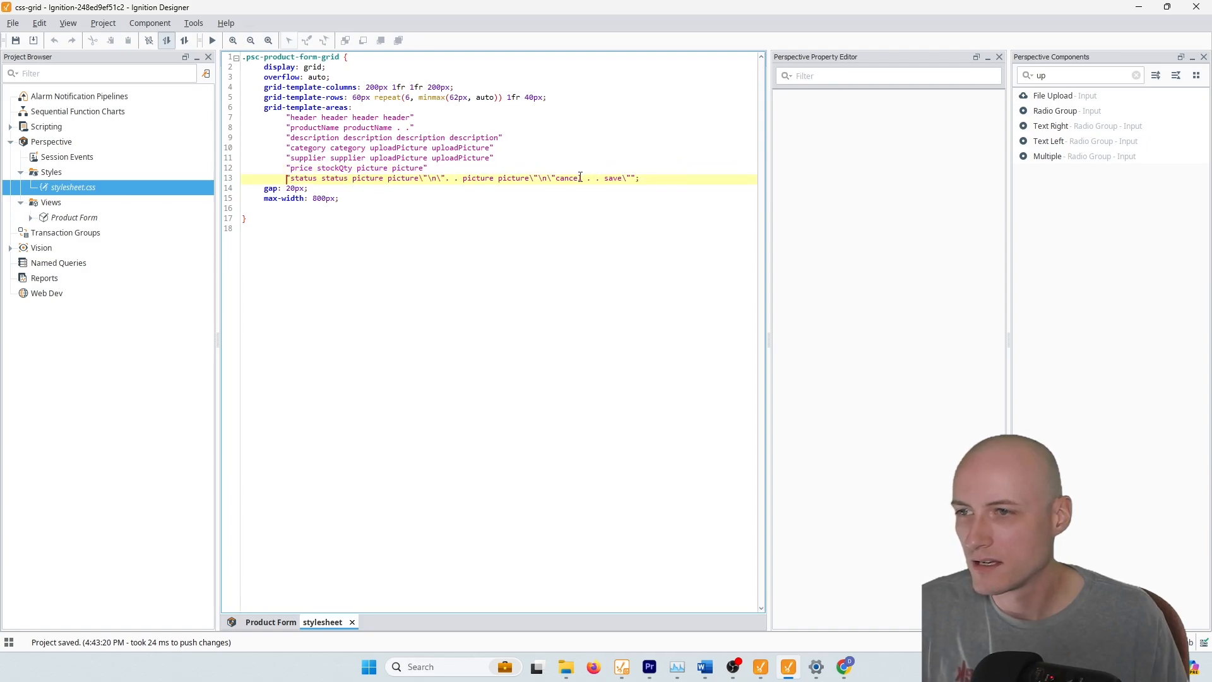
Clean the escape characters after the status row and put the ". . picture picture" row on its own indented line.
left_click(420, 178)
key("Delete")
left_click_drag(423, 179, 437, 181)
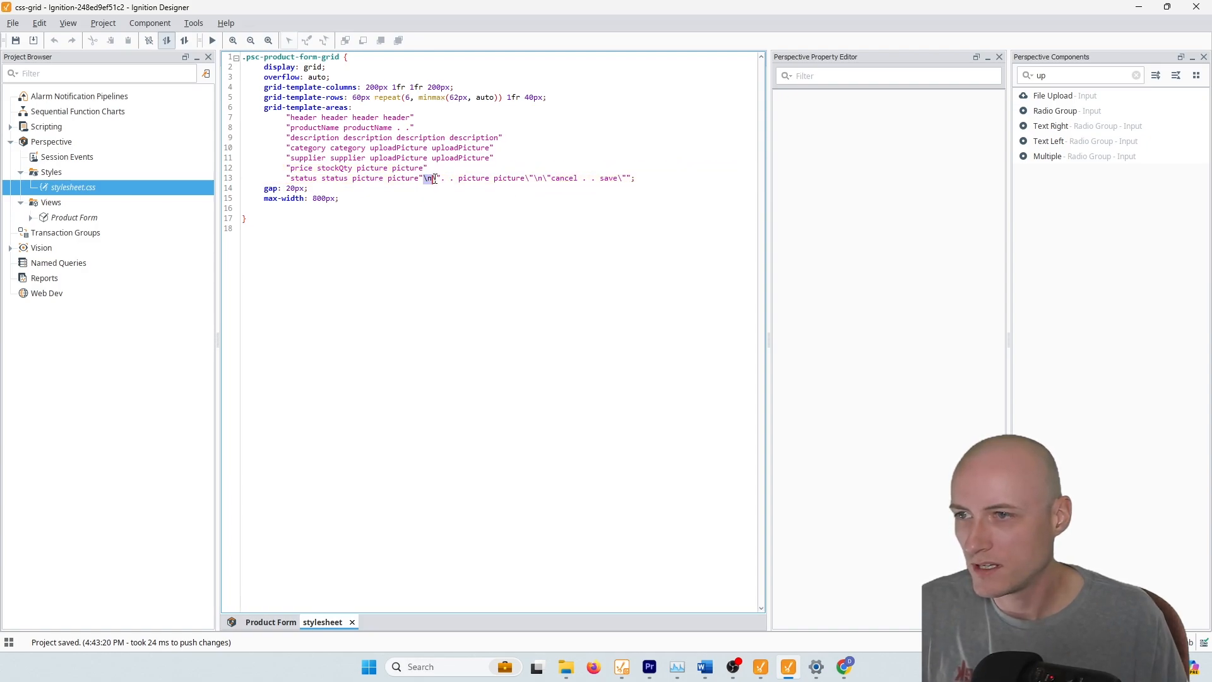
key("Delete")
key("Return")
key("Tab")
key("Tab")
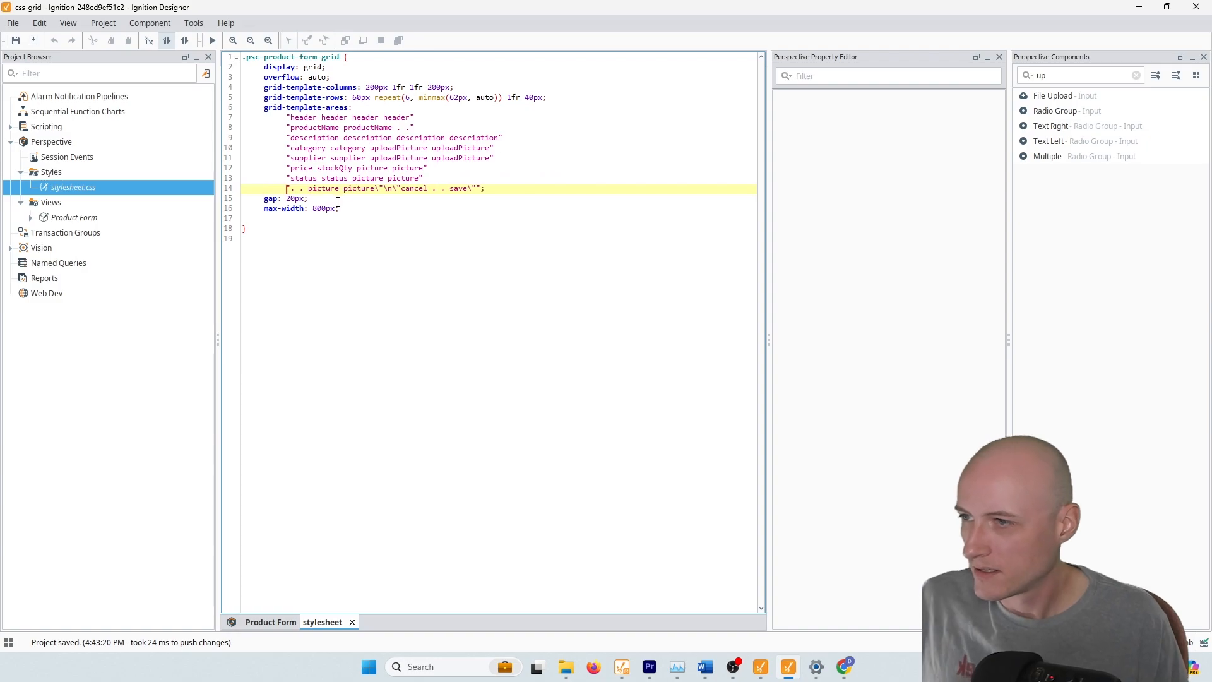
Split off the cancel row onto its own line, strip the remaining escape characters and end the value as "cancel . . save";.
key("BackSpace")
left_click_drag(380, 192, 394, 195)
key("BackSpace")
key("Return")
left_click(363, 200)
key("BackSpace")
left_click(376, 200)
key("BackSpace")
key("BackSpace")
type(";")
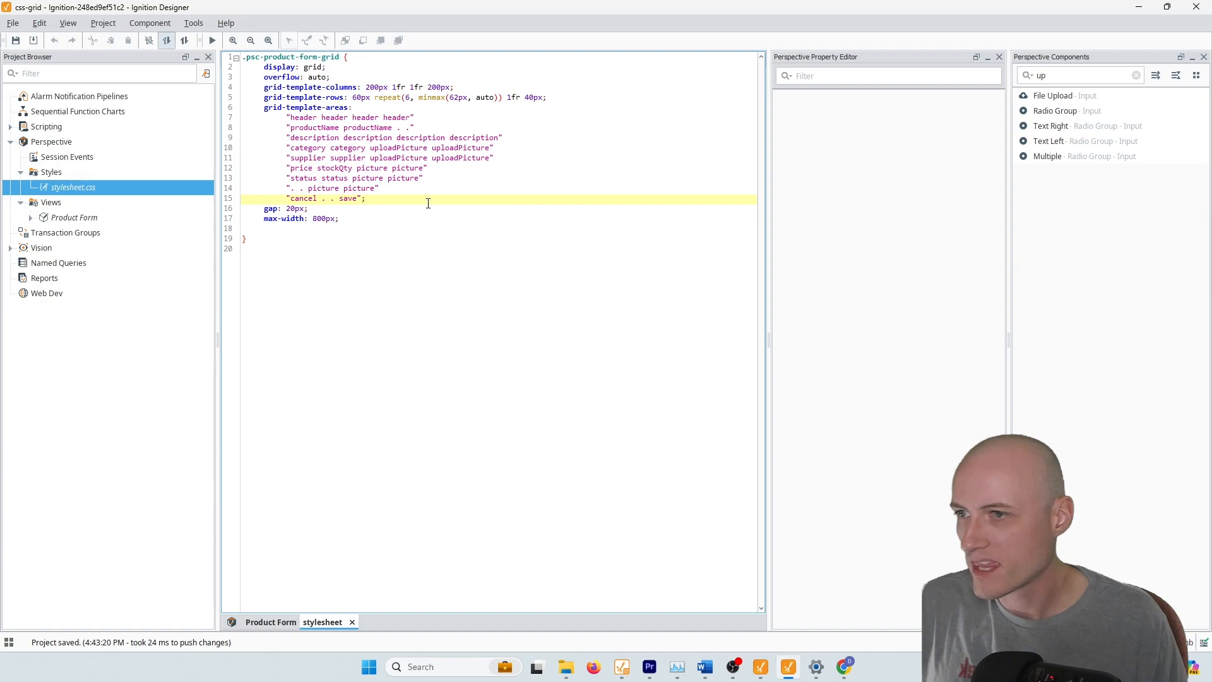
Remove the blank line before the closing brace of the .psc-product-form-grid rule.
double_click(368, 200)
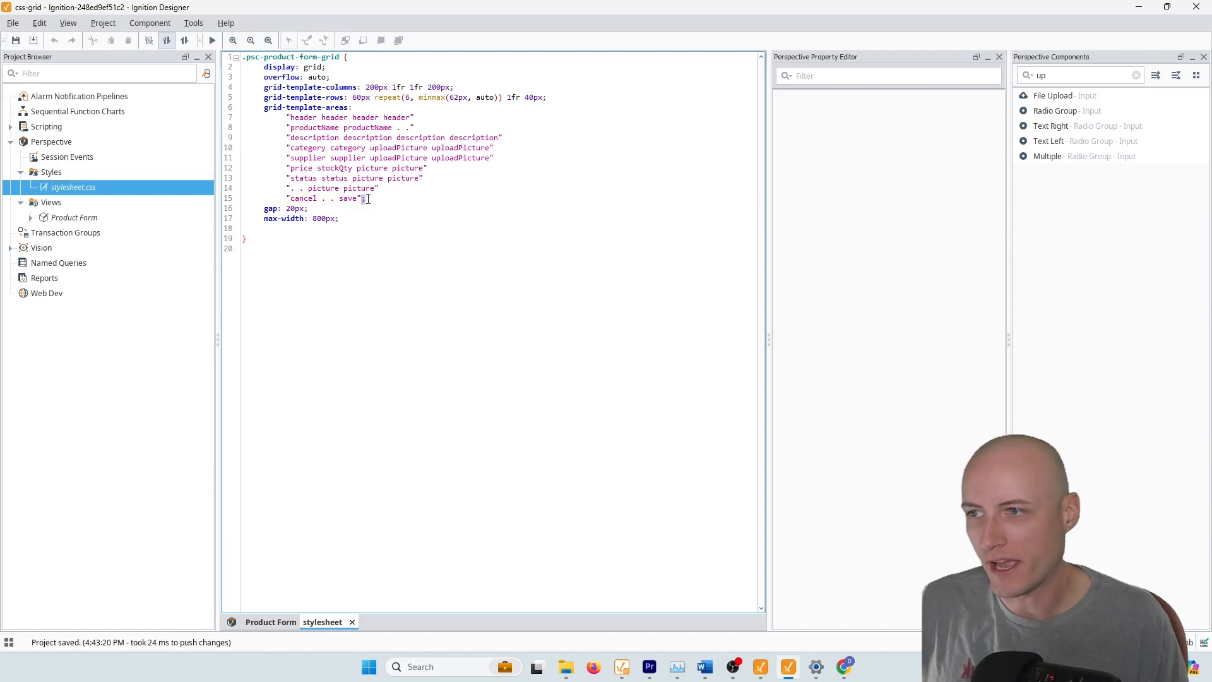
left_click(398, 278)
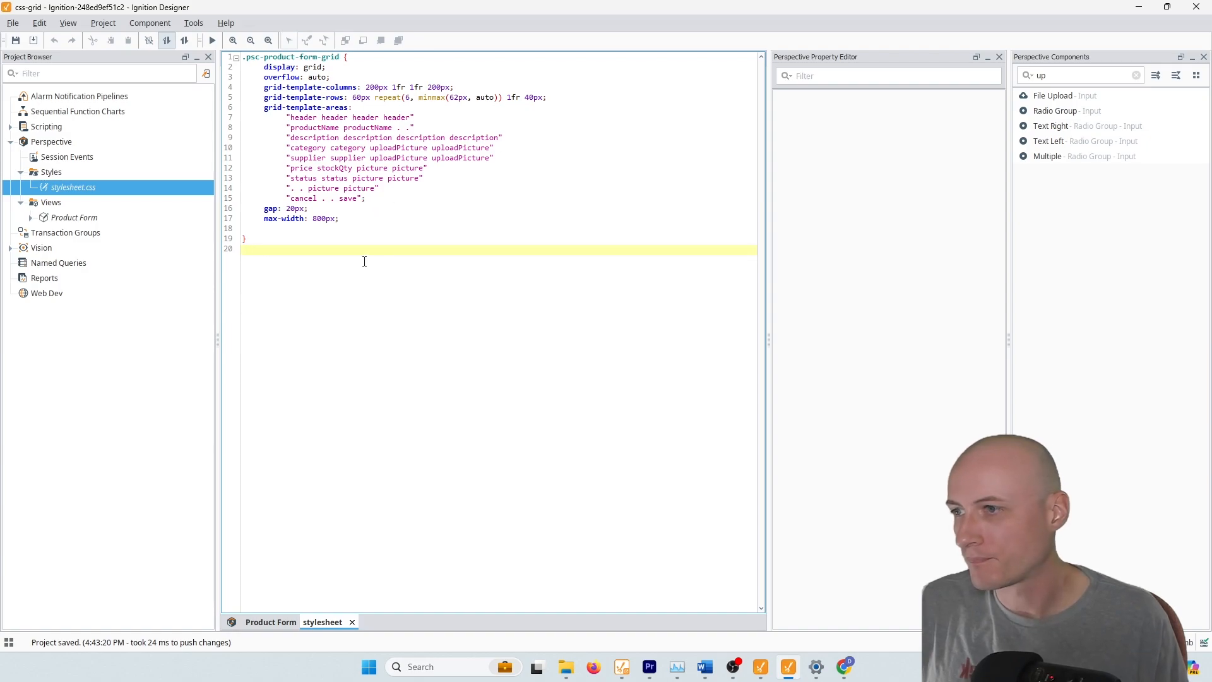
left_click(282, 229)
key("BackSpace")
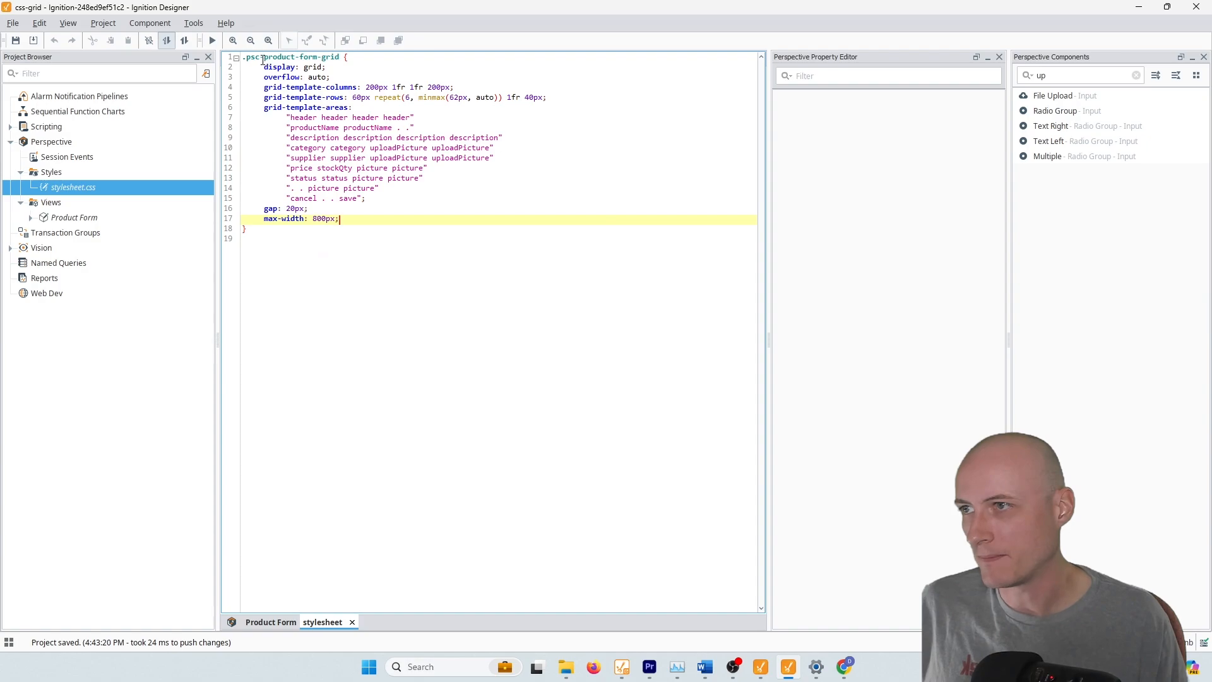
In the Product Form view, delete the grid container's inline display, overflow, grid-template-columns and grid-template-rows style properties.
double_click(73, 217)
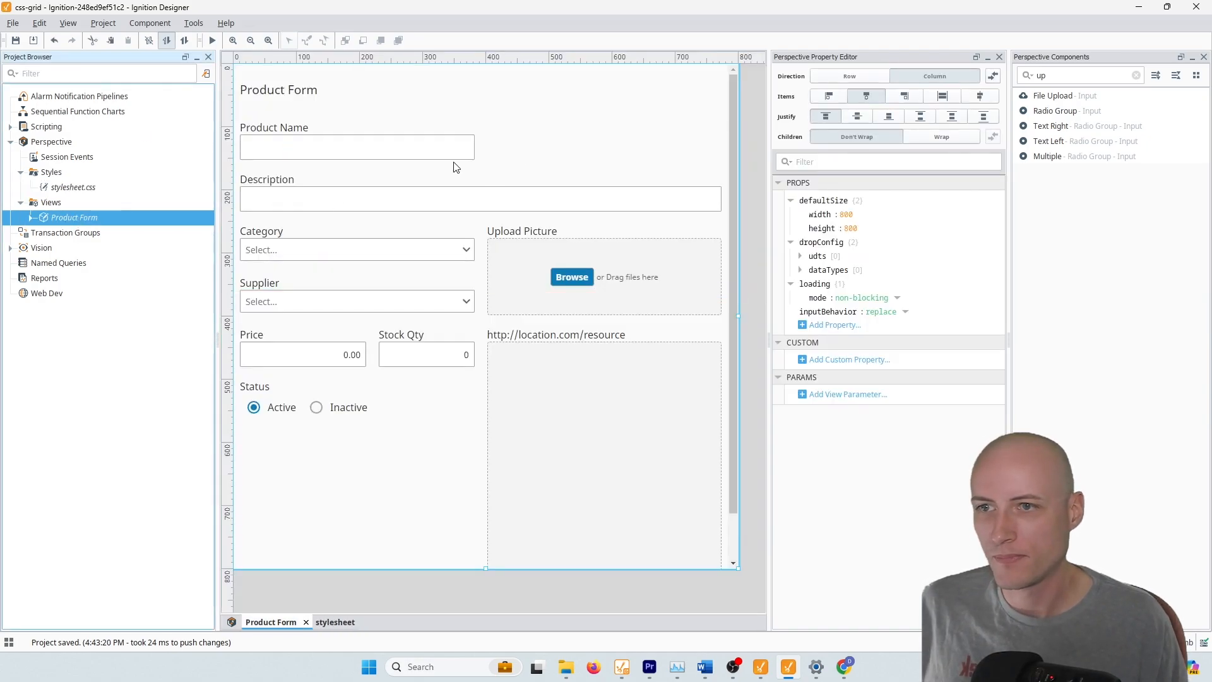
left_click(569, 166)
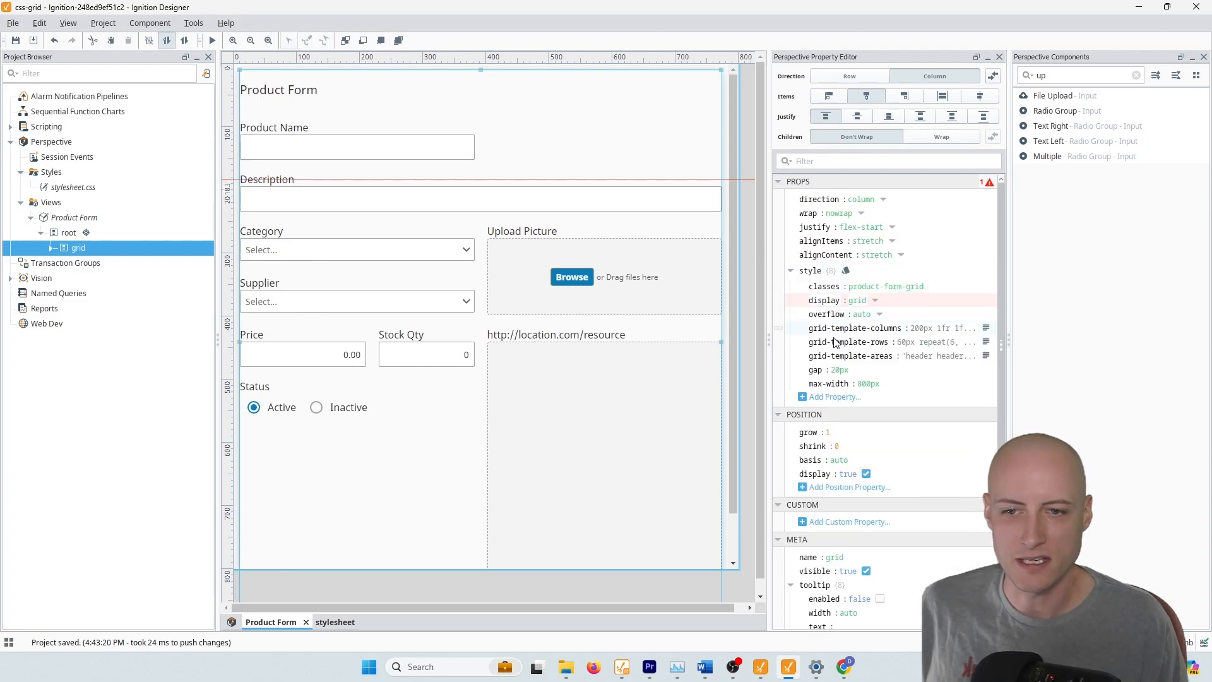
right_click(827, 302)
left_click(862, 371)
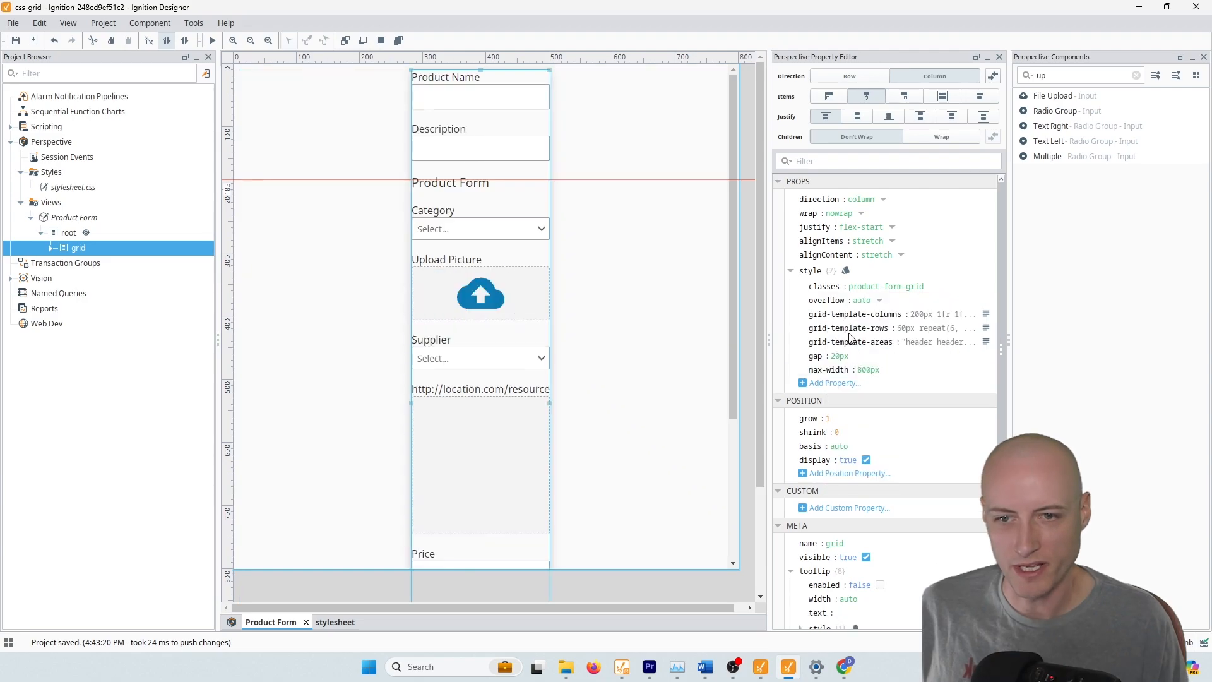
right_click(831, 303)
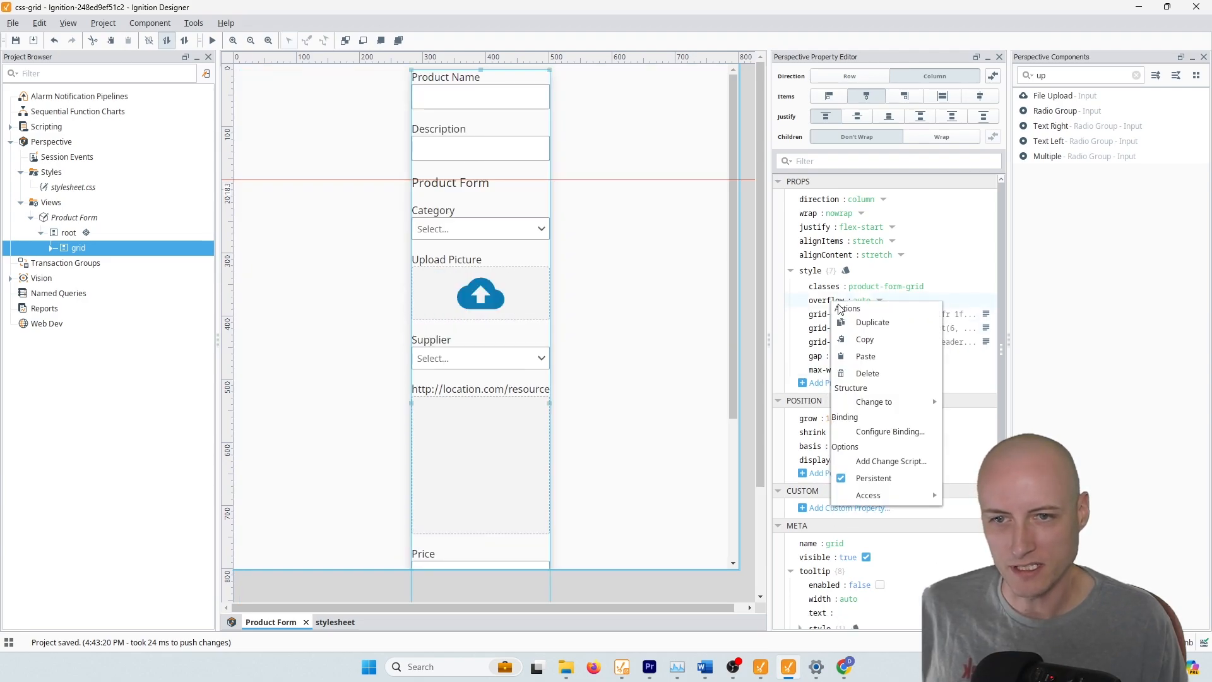
left_click(866, 373)
right_click(843, 302)
left_click(876, 371)
right_click(863, 304)
left_click(890, 375)
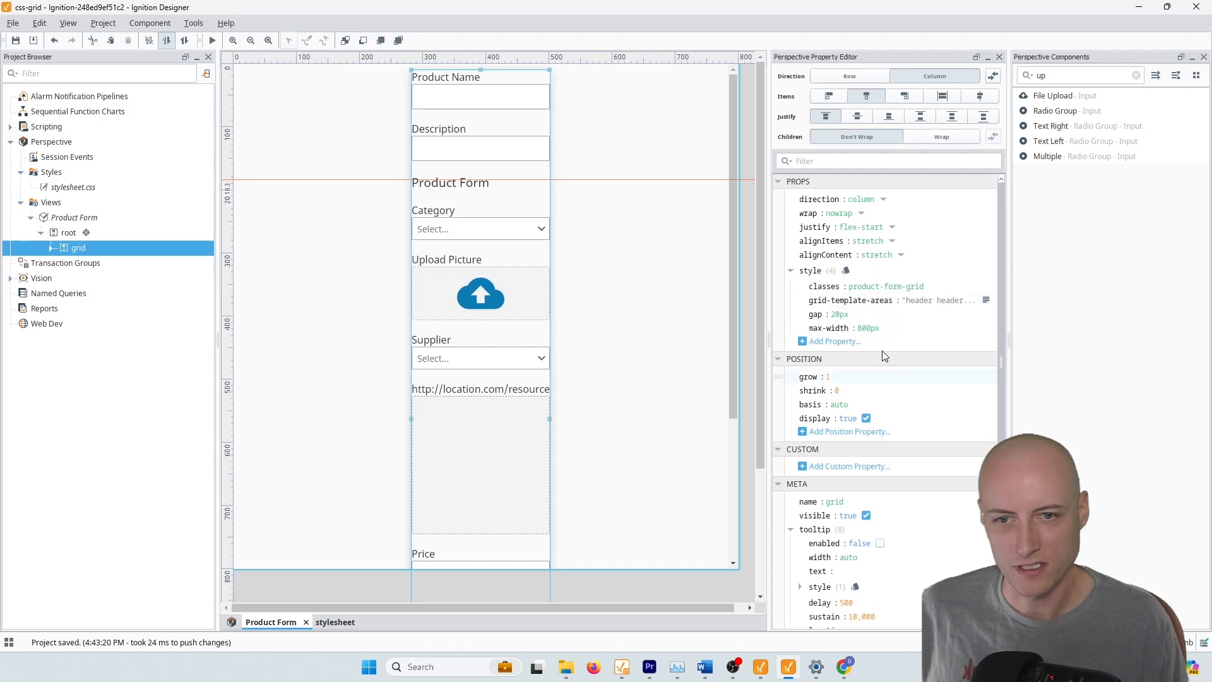
Delete the grid container's inline grid-template-areas, gap and max-width style properties, keeping only the product-form-grid class.
right_click(857, 306)
left_click(892, 376)
right_click(820, 303)
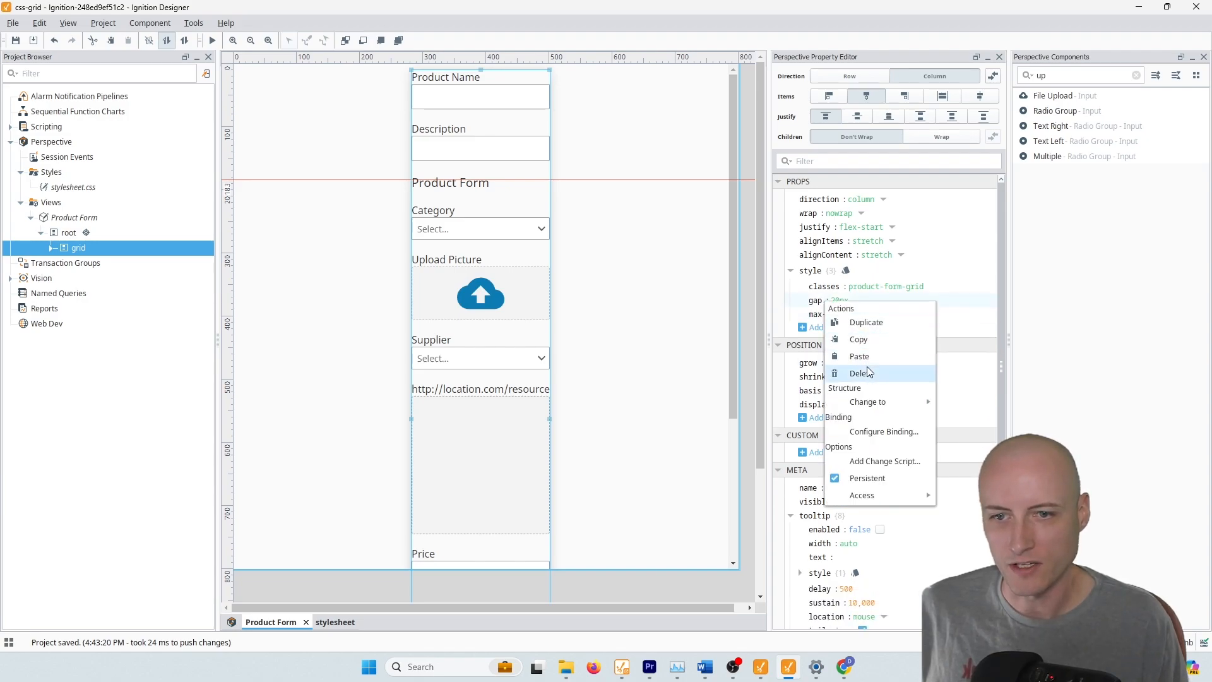
left_click(883, 373)
right_click(832, 303)
left_click(883, 375)
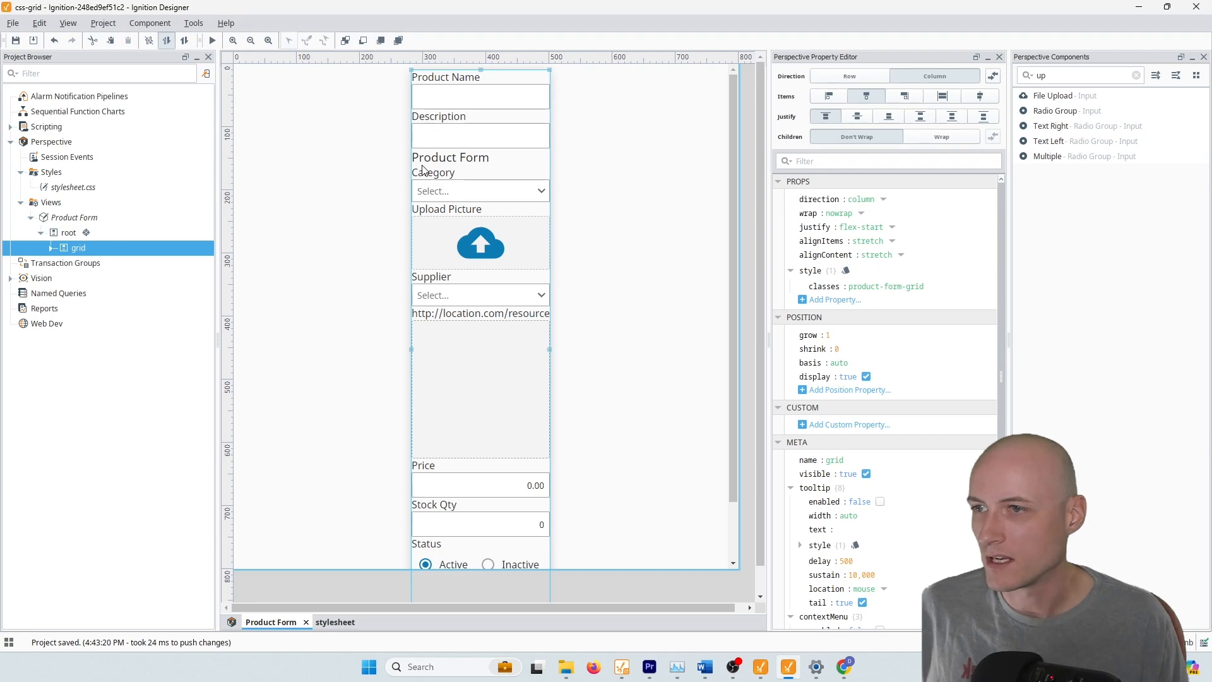
Save the project and select the grid container in the Product Form view.
left_click(339, 248)
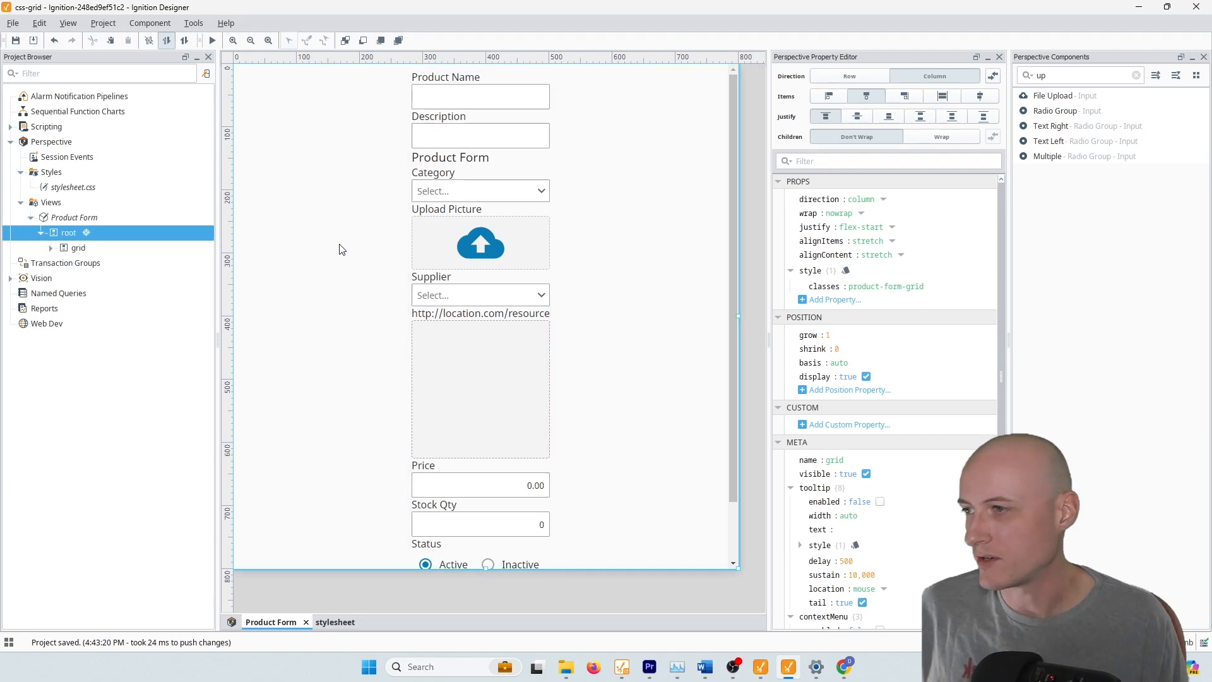
left_click(15, 42)
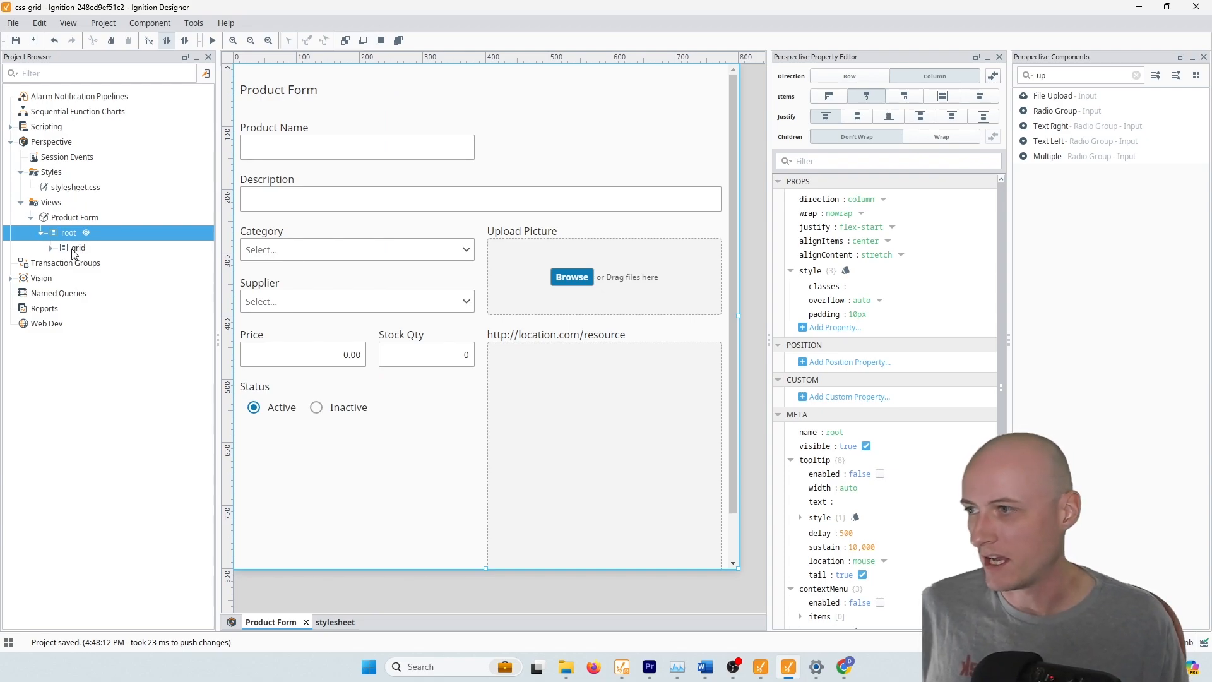
left_click(75, 250)
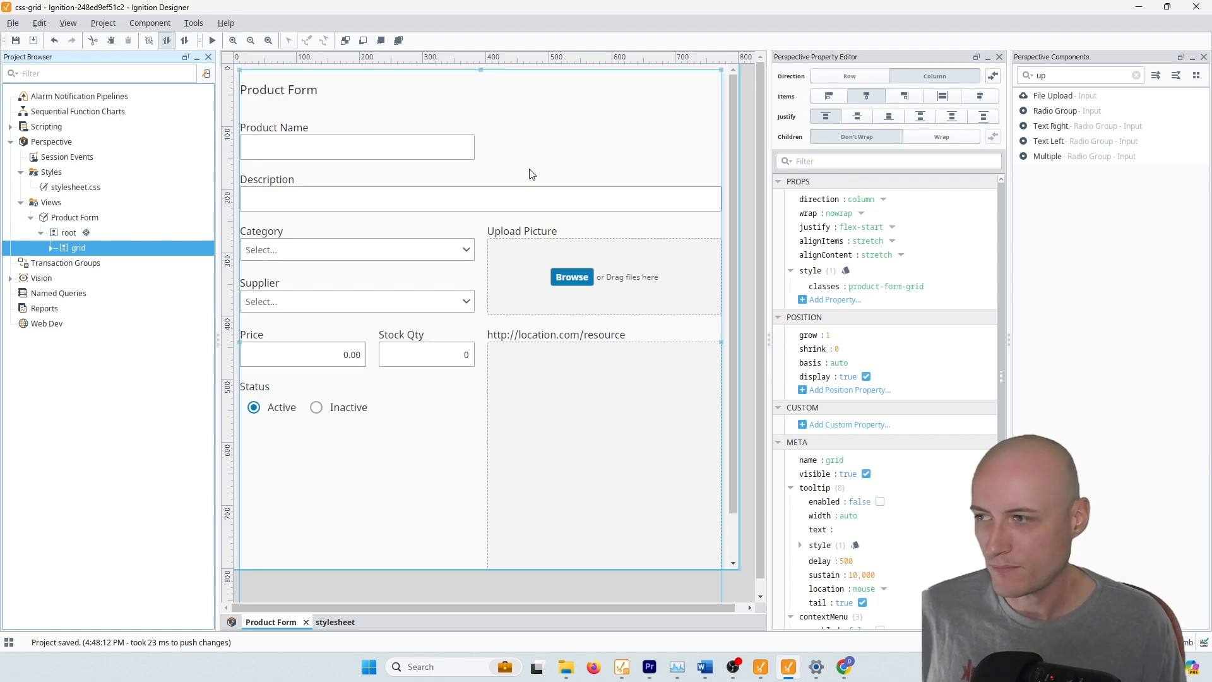
left_click(340, 625)
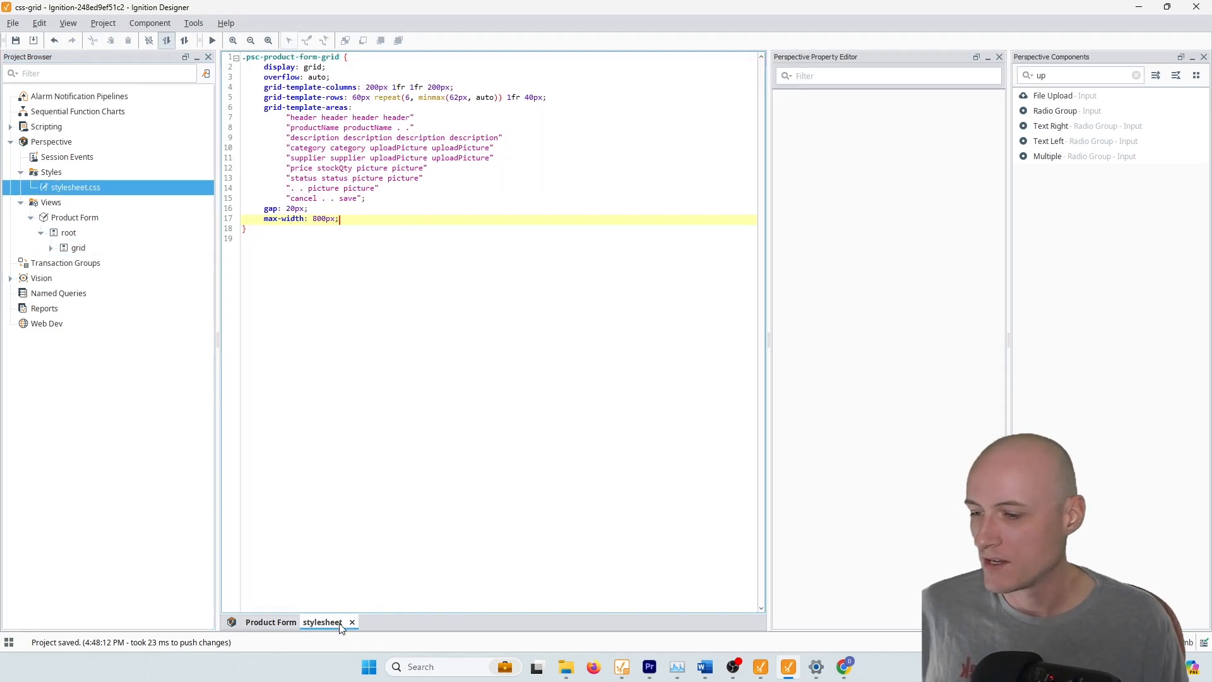
left_click(325, 265)
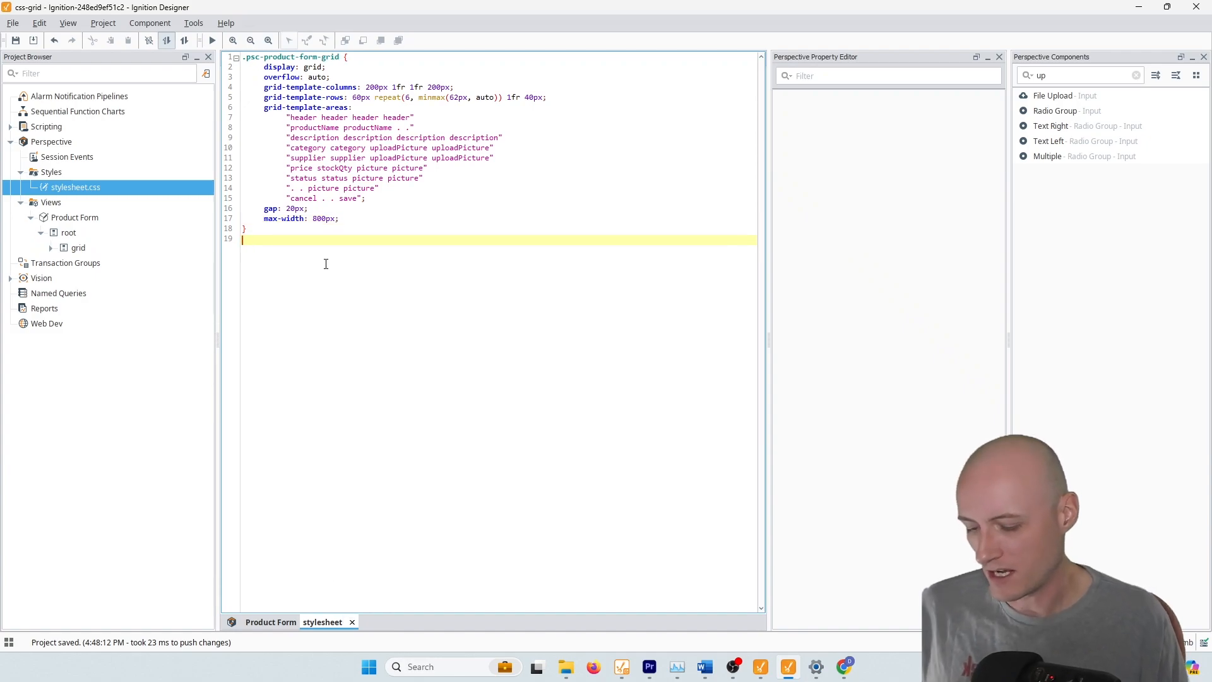
key("Return")
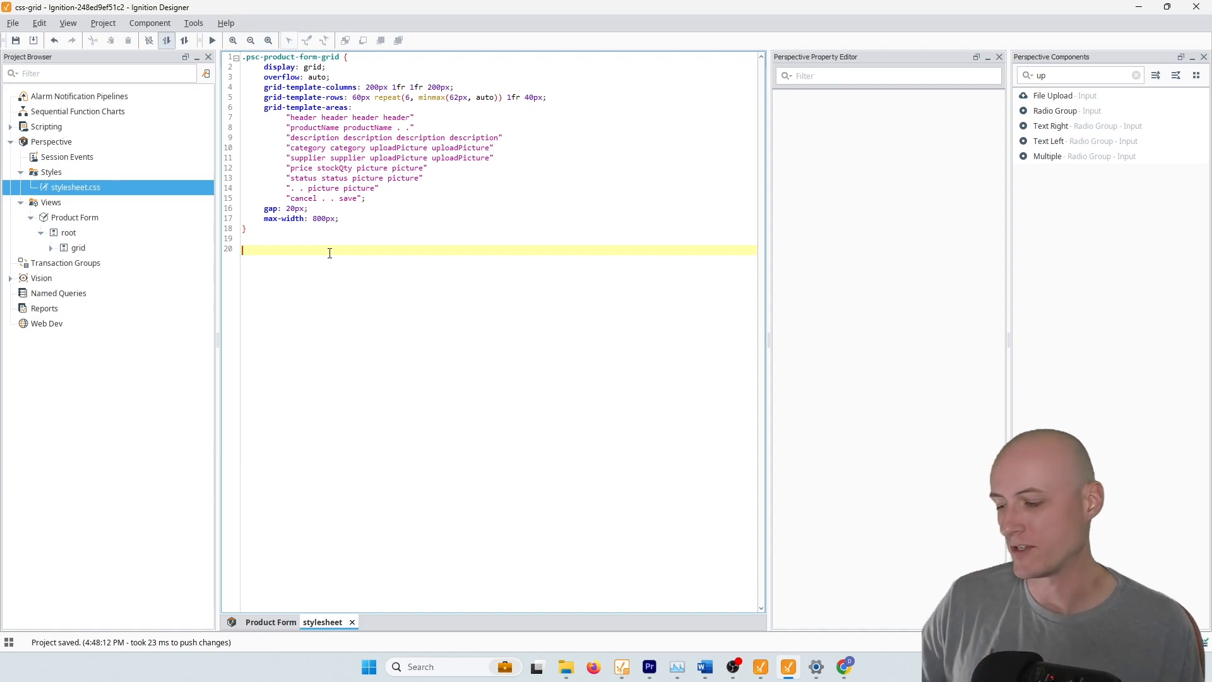
type("@media")
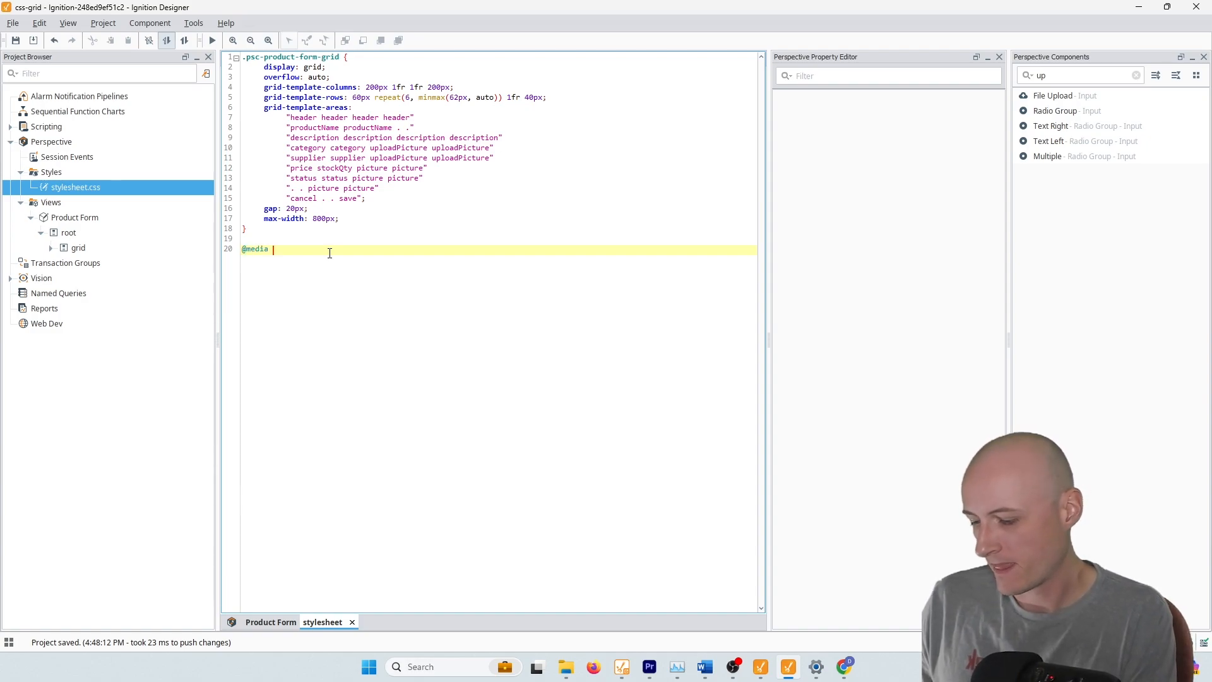
type(" ()")
key("Left")
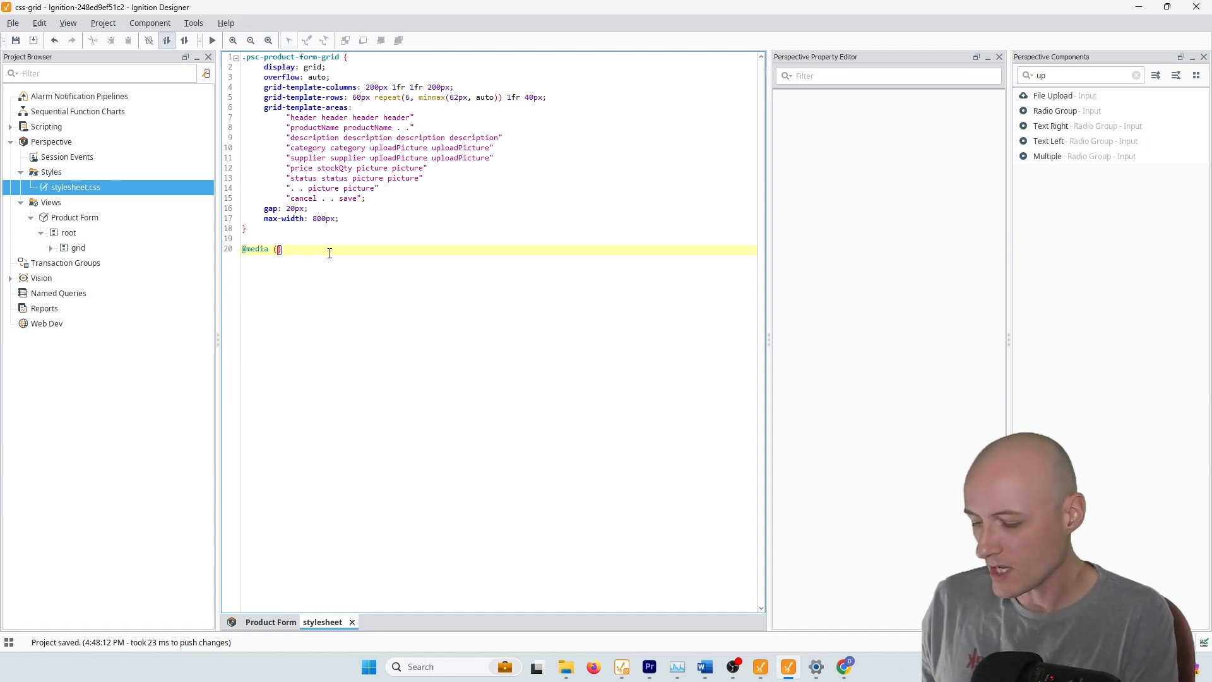
type("max-width")
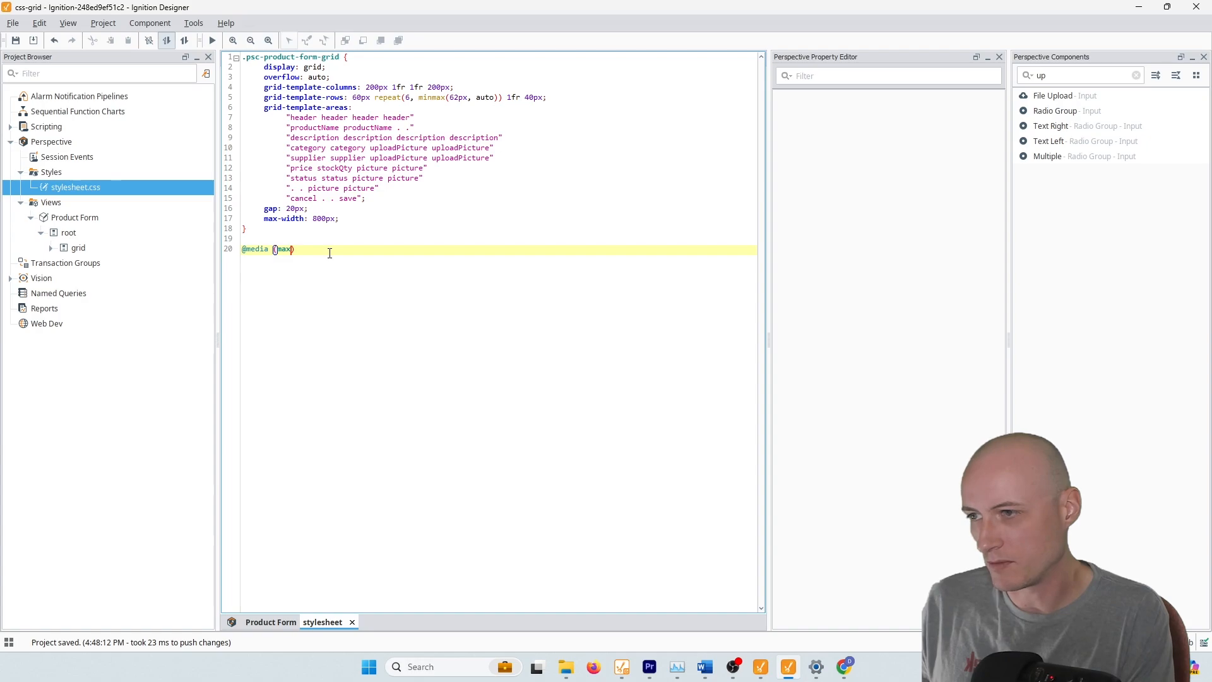
type(":")
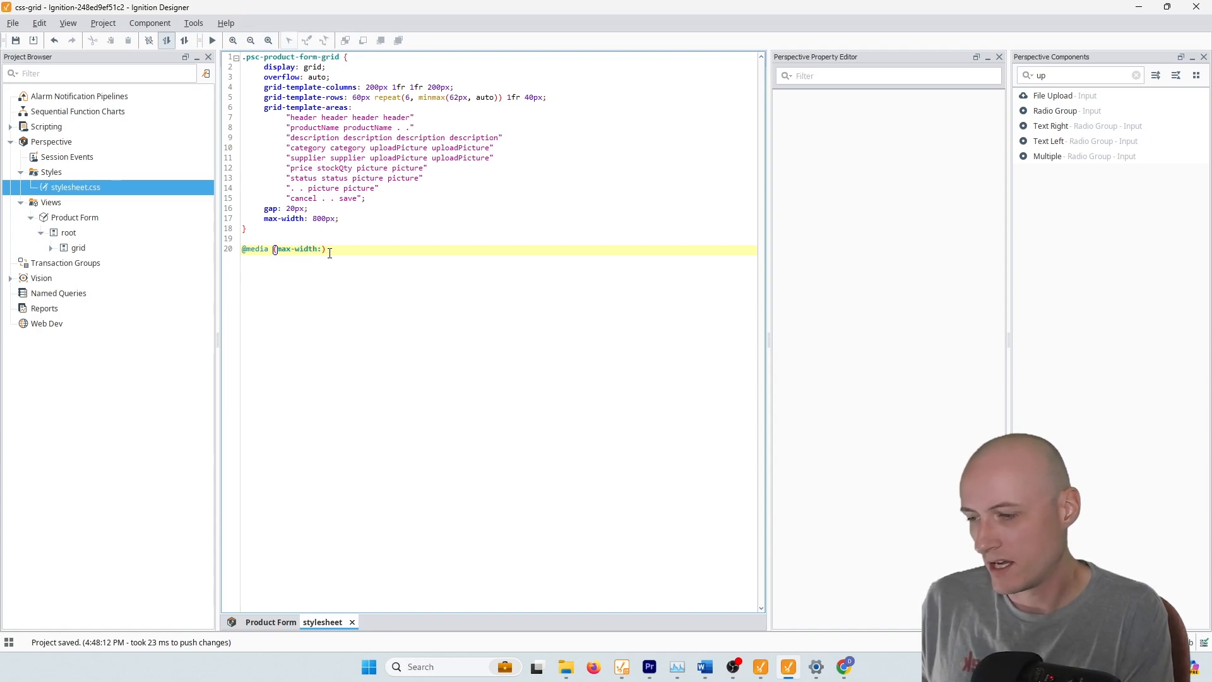
type(" 550p")
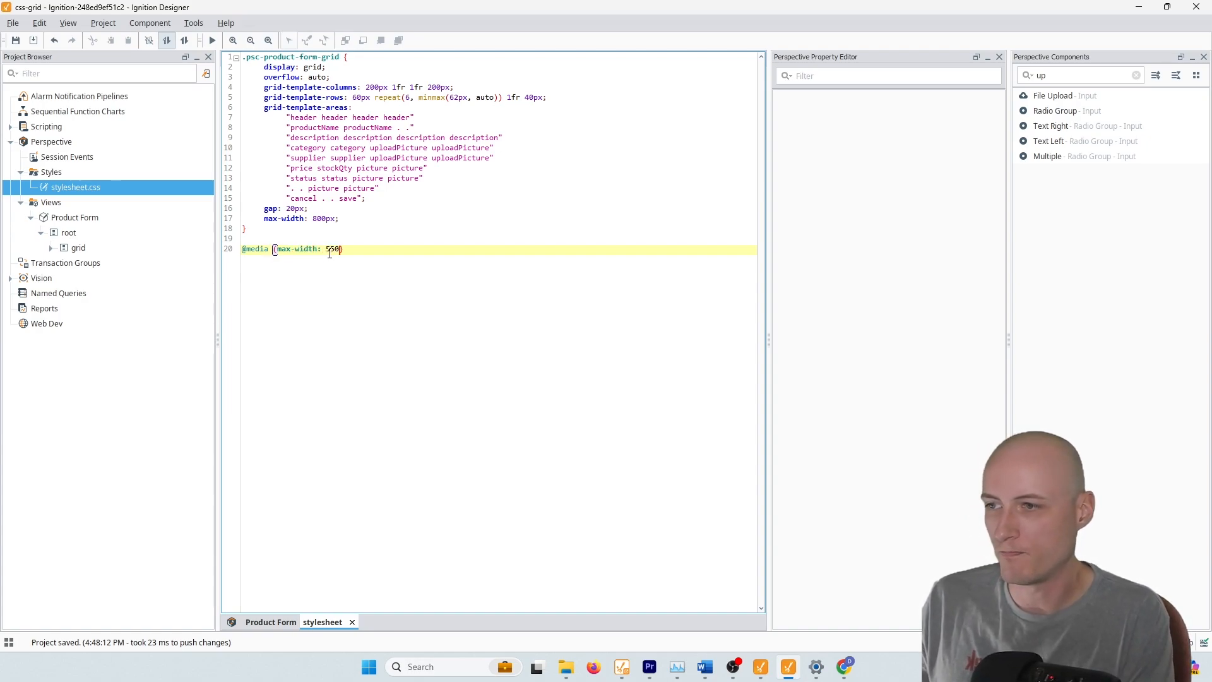
type("x)")
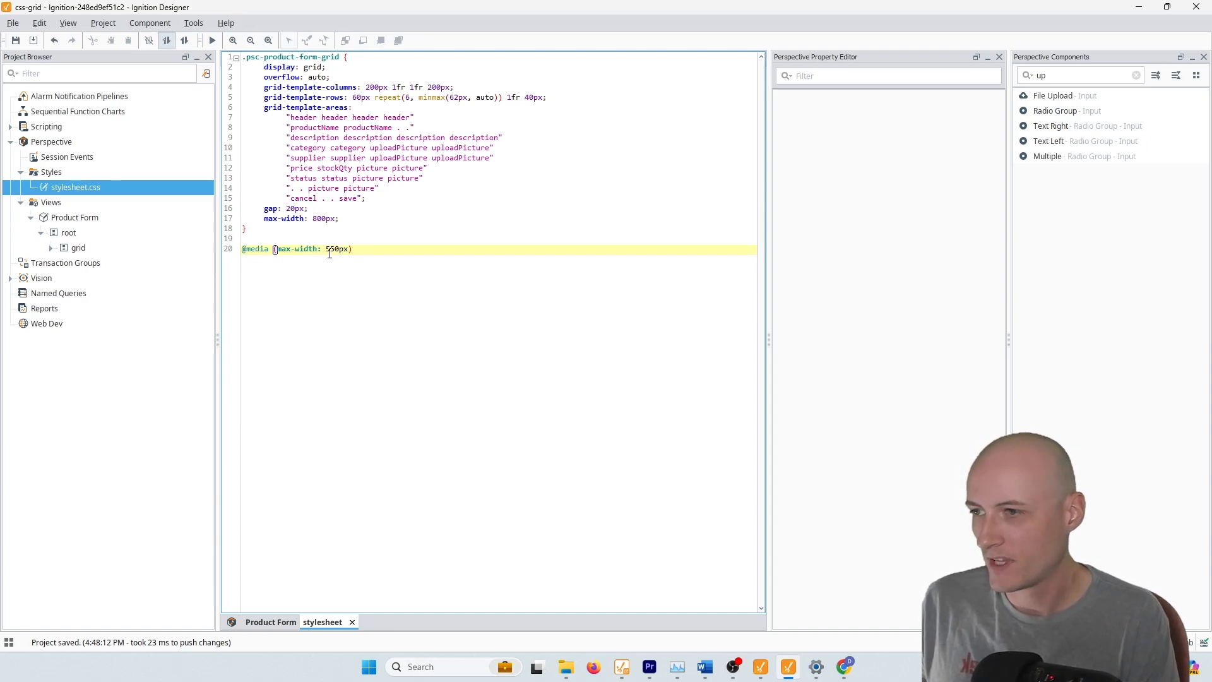
type(" {")
key("Return")
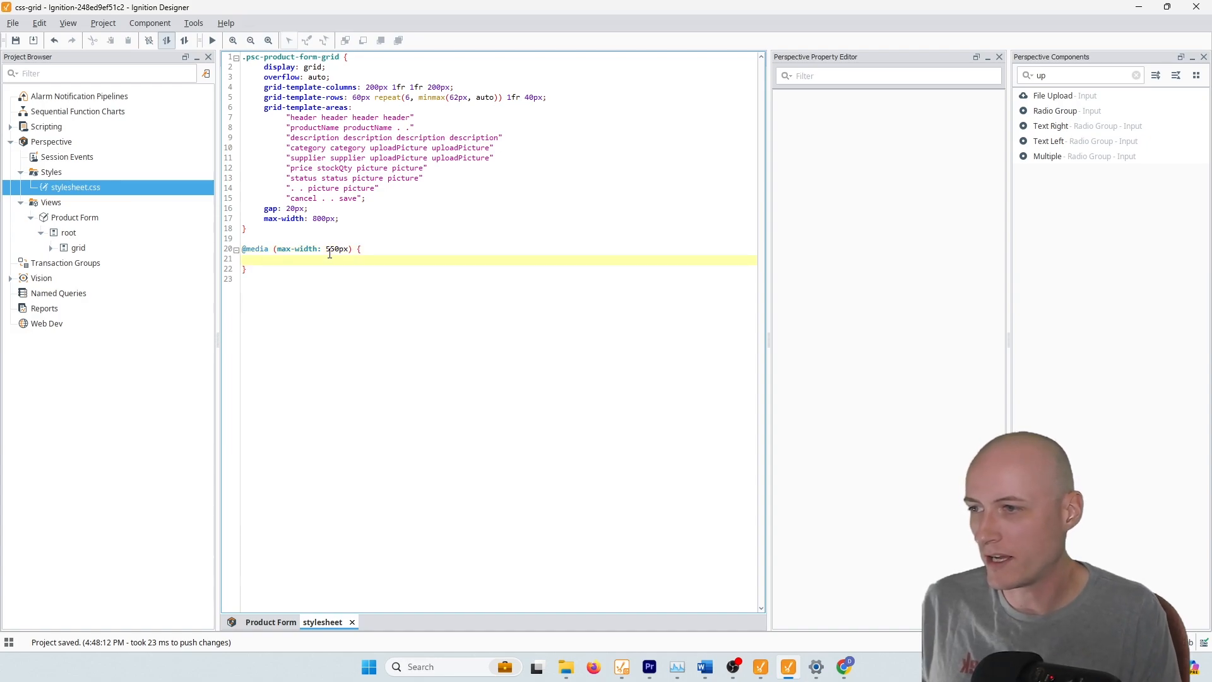
left_click_drag(378, 225, 242, 57)
key("ctrl+c")
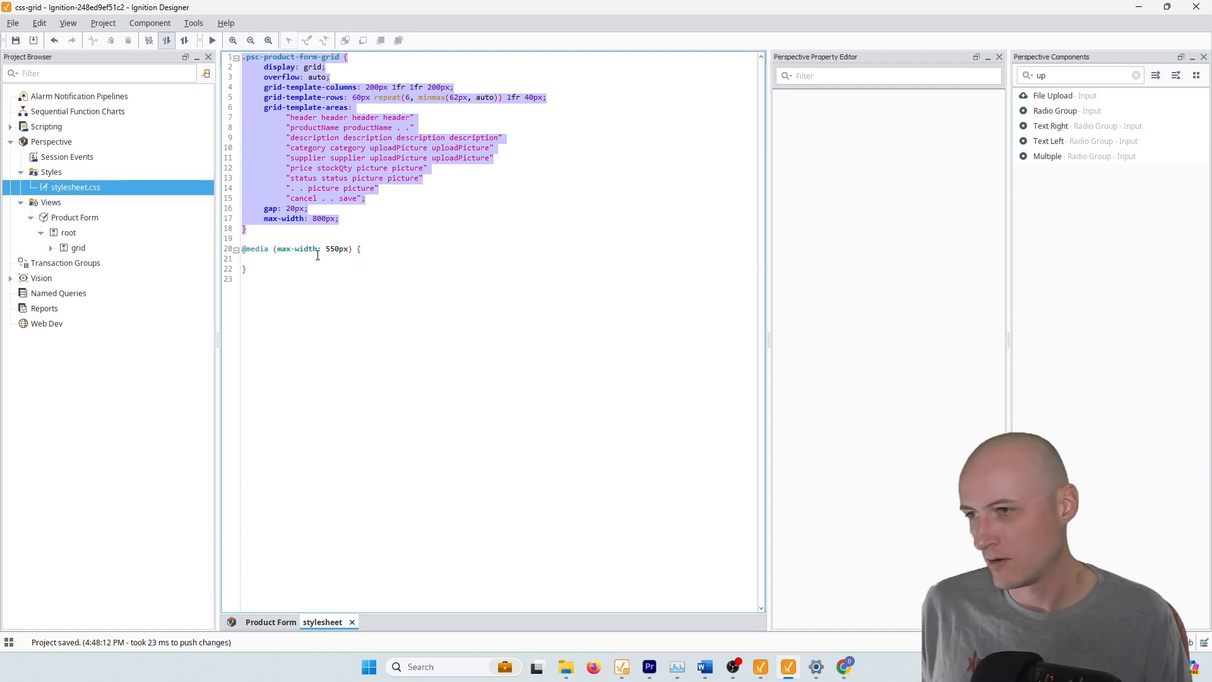
left_click(266, 260)
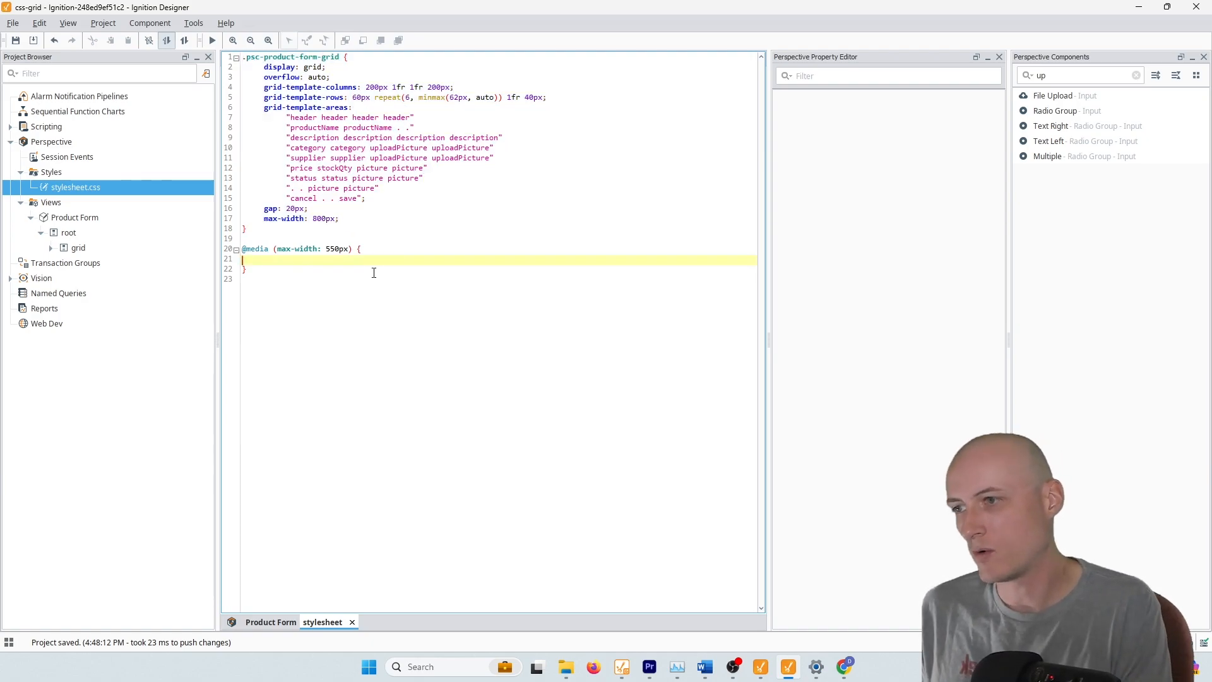
key("ctrl+v")
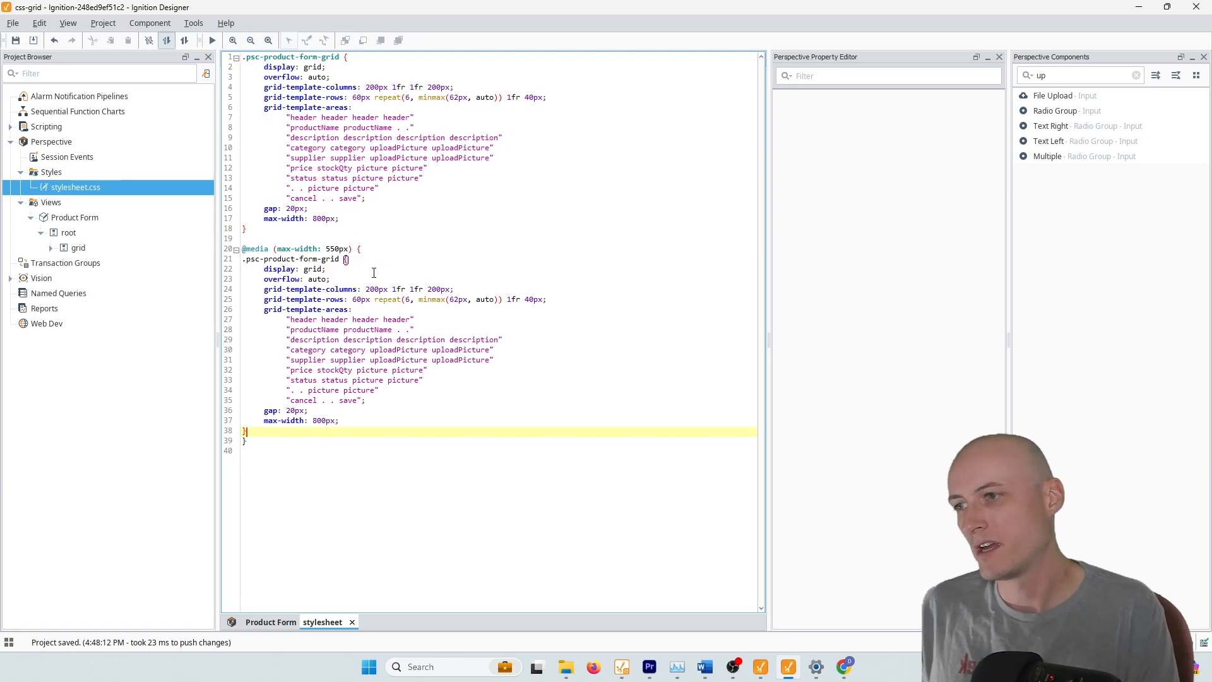
left_click(243, 259, "shift")
key("Tab")
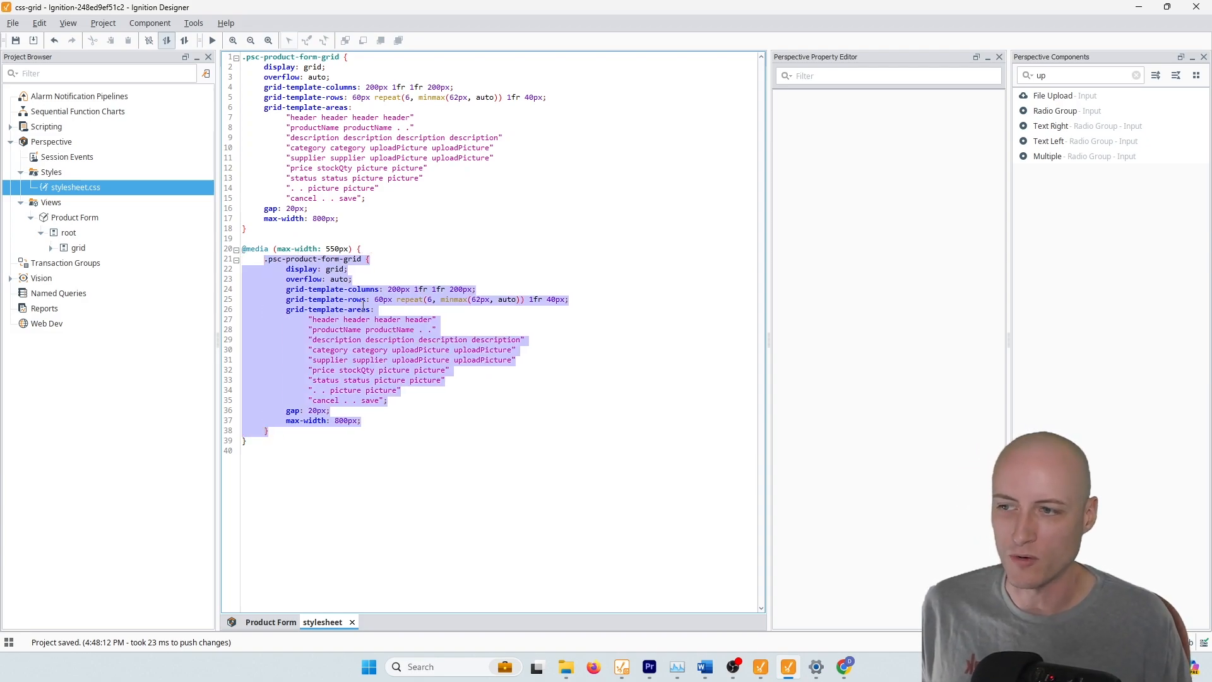
left_click(390, 423)
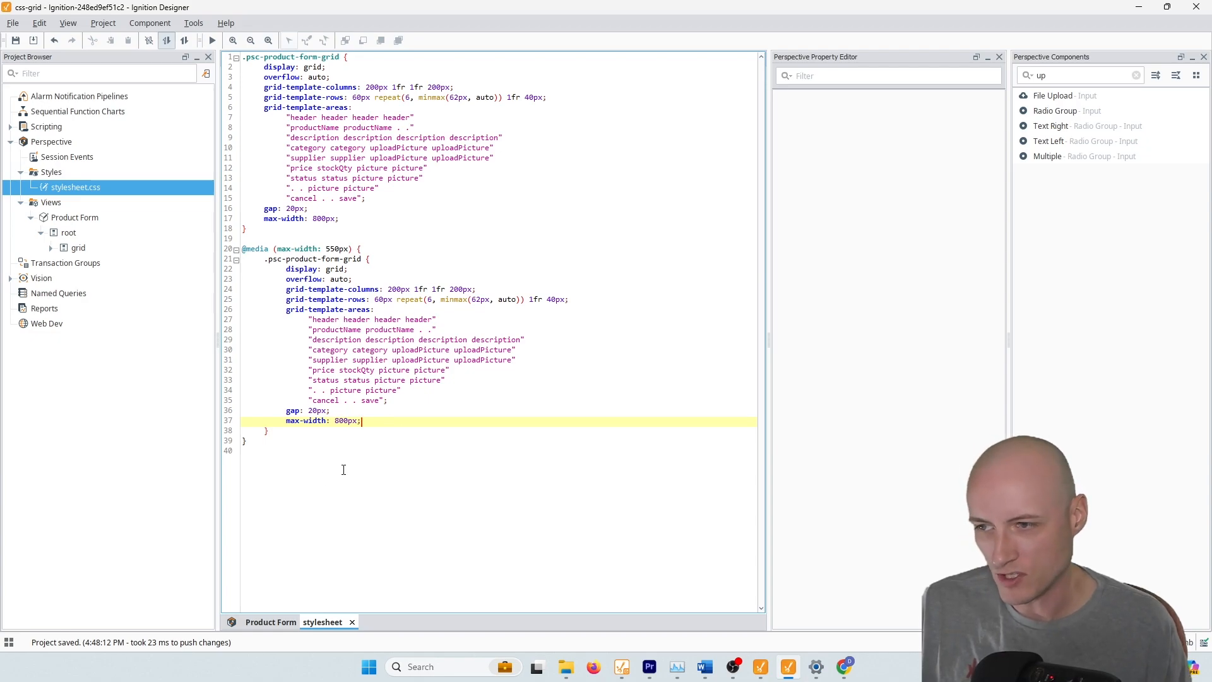
Shorten the media query's area rows to two columns: "header header", "productName productName" and "description description".
double_click(389, 321)
key("Delete")
key("Delete")
double_click(389, 320)
key("Delete")
left_click_drag(415, 330, 432, 330)
key("Delete")
key("Up")
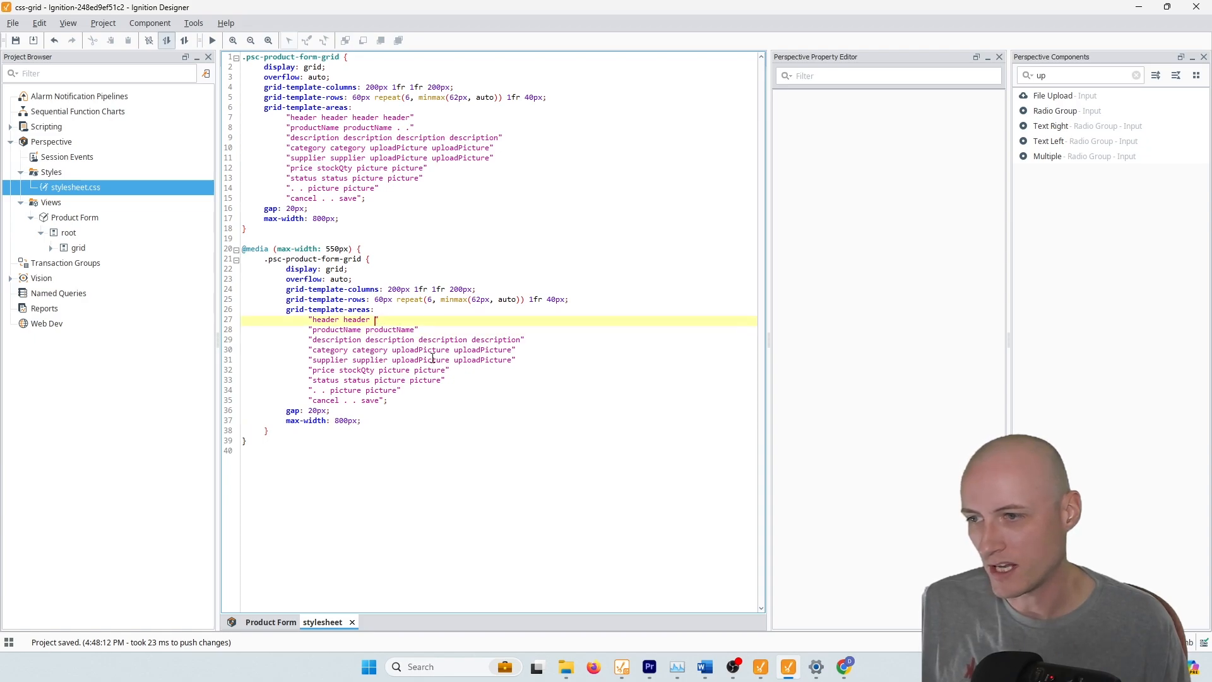
key("BackSpace")
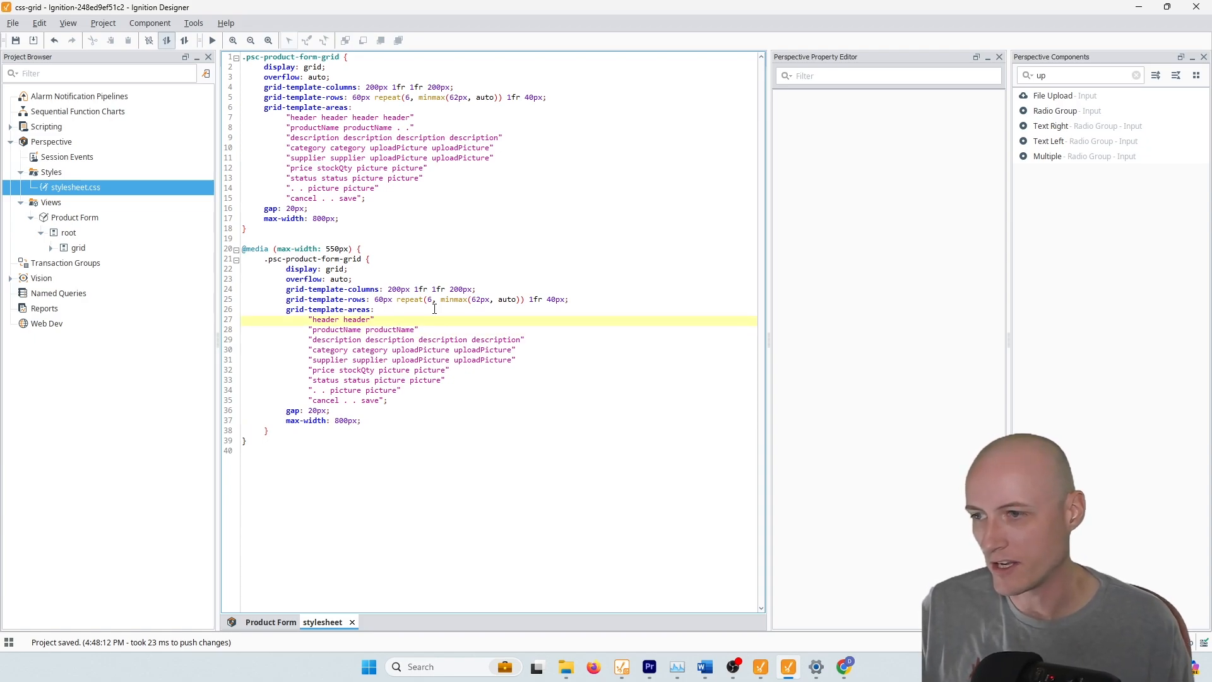
left_click_drag(414, 341, 520, 339)
key("Delete")
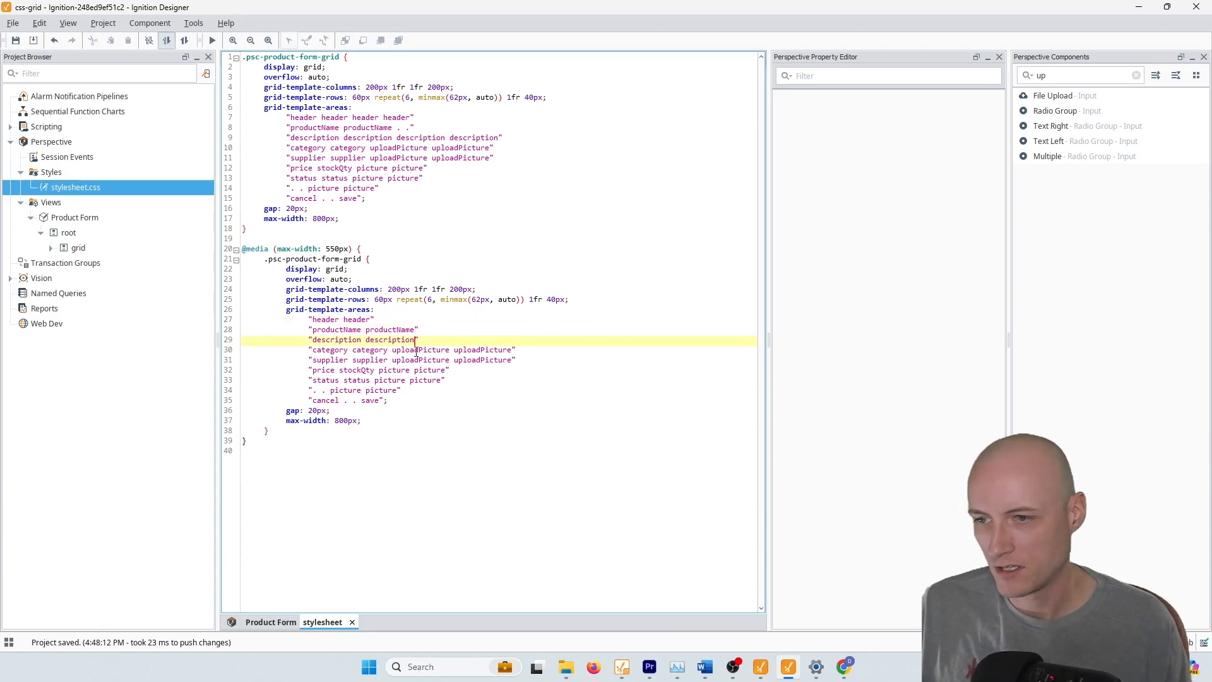
Move the uploadPicture pair out of the media query's category row into its own "uploadPicture uploadPicture" row below the status row.
left_click_drag(392, 350, 517, 351)
key("ctrl+c")
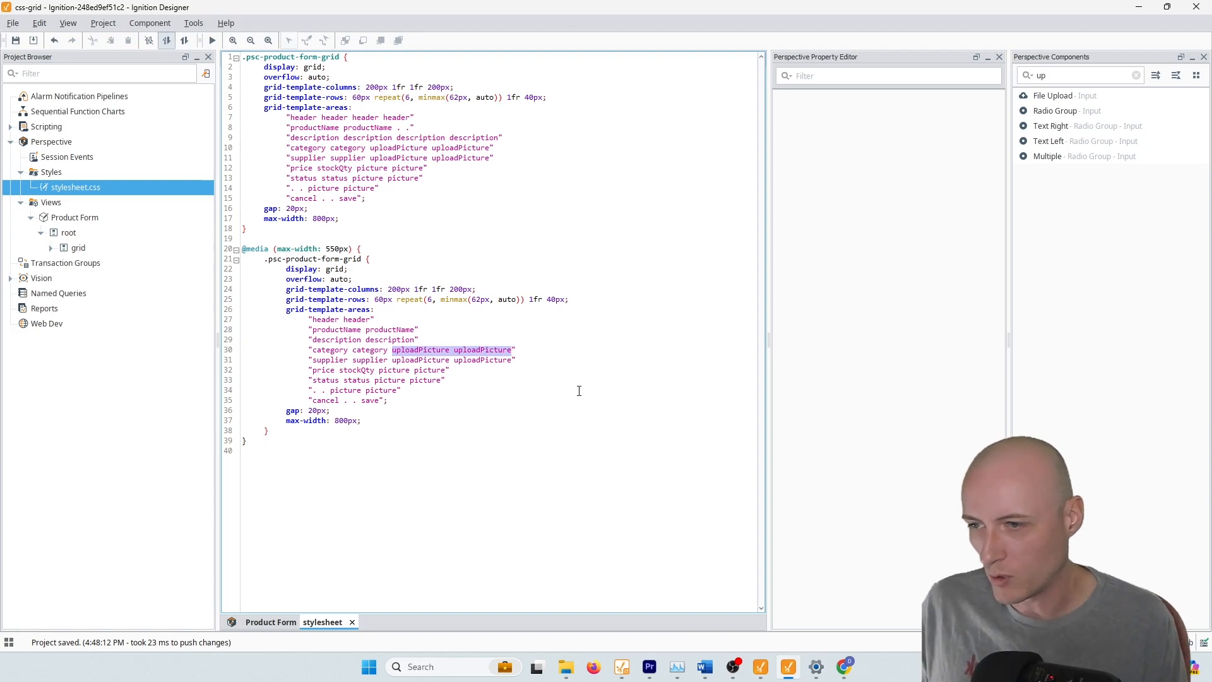
key("BackSpace")
key("BackSpace")
key("Down")
key("Down")
key("Down")
key("Down")
key("Home")
key("Return")
key("Up")
type("\"")
key("ctrl+v")
type("\"")
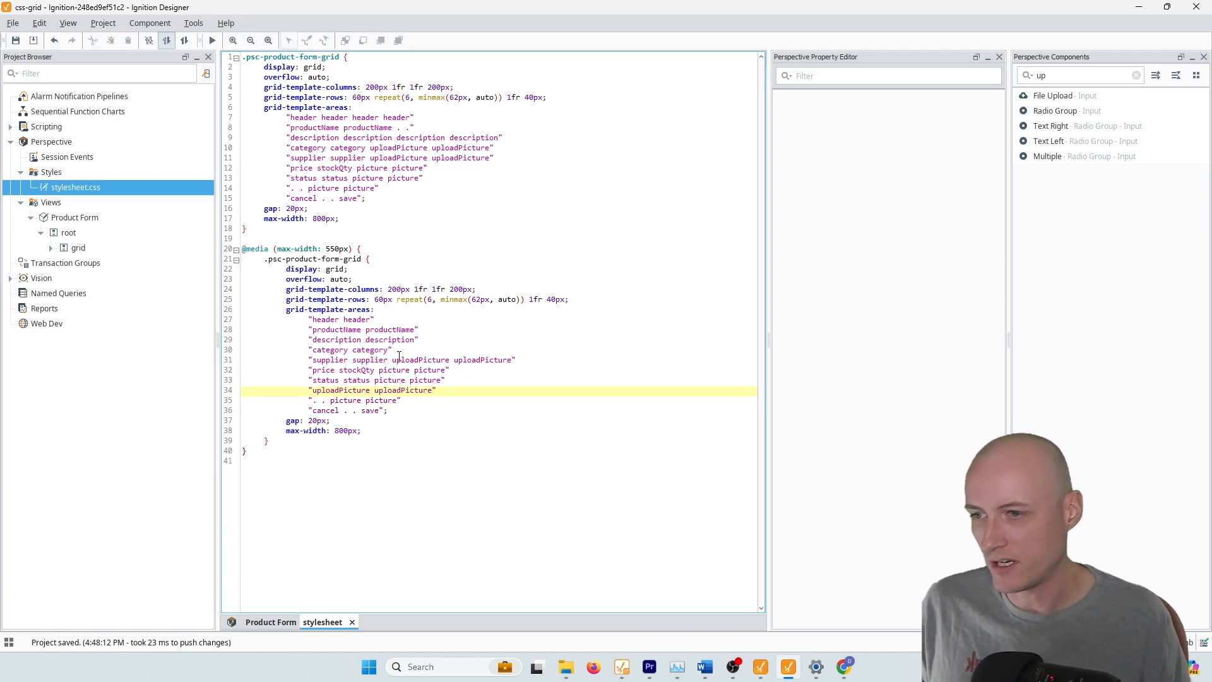
Trim the media query's next area rows to "supplier supplier" and "price stockQty".
left_click_drag(391, 360, 513, 361)
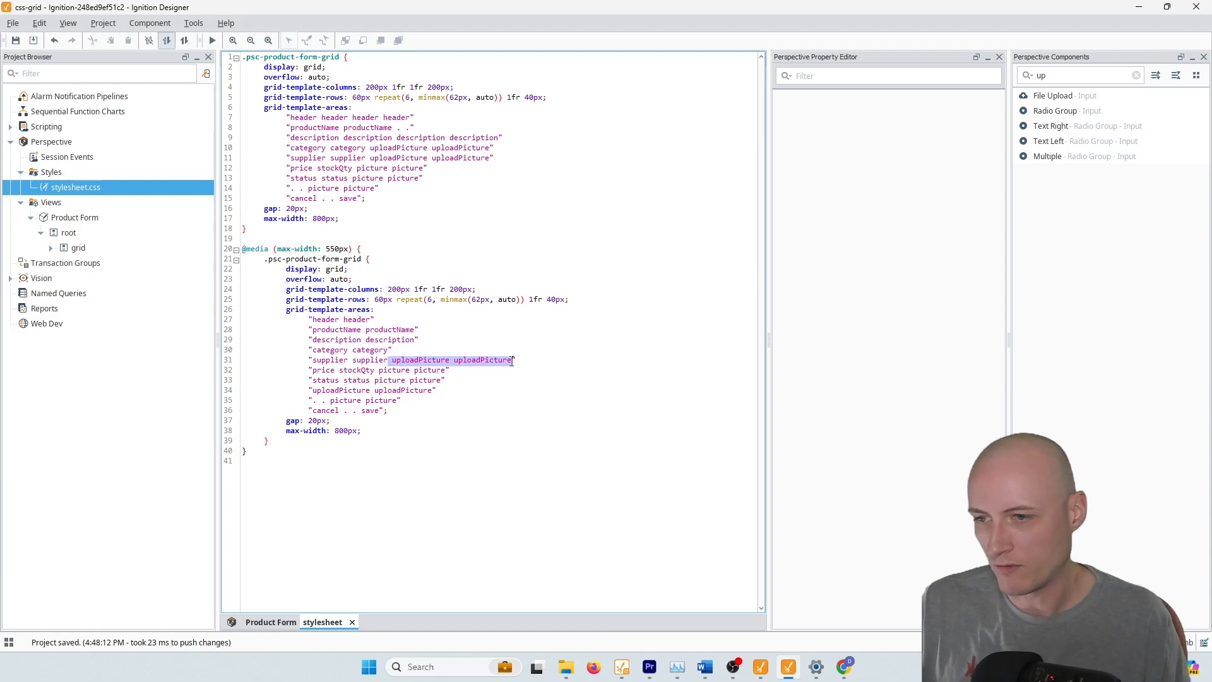
key("BackSpace")
left_click_drag(378, 370, 448, 372)
key("BackSpace")
key("BackSpace")
Add a "picture picture" row below the media query's uploadPicture row and trim the status row to "status status".
key("Down")
key("Down")
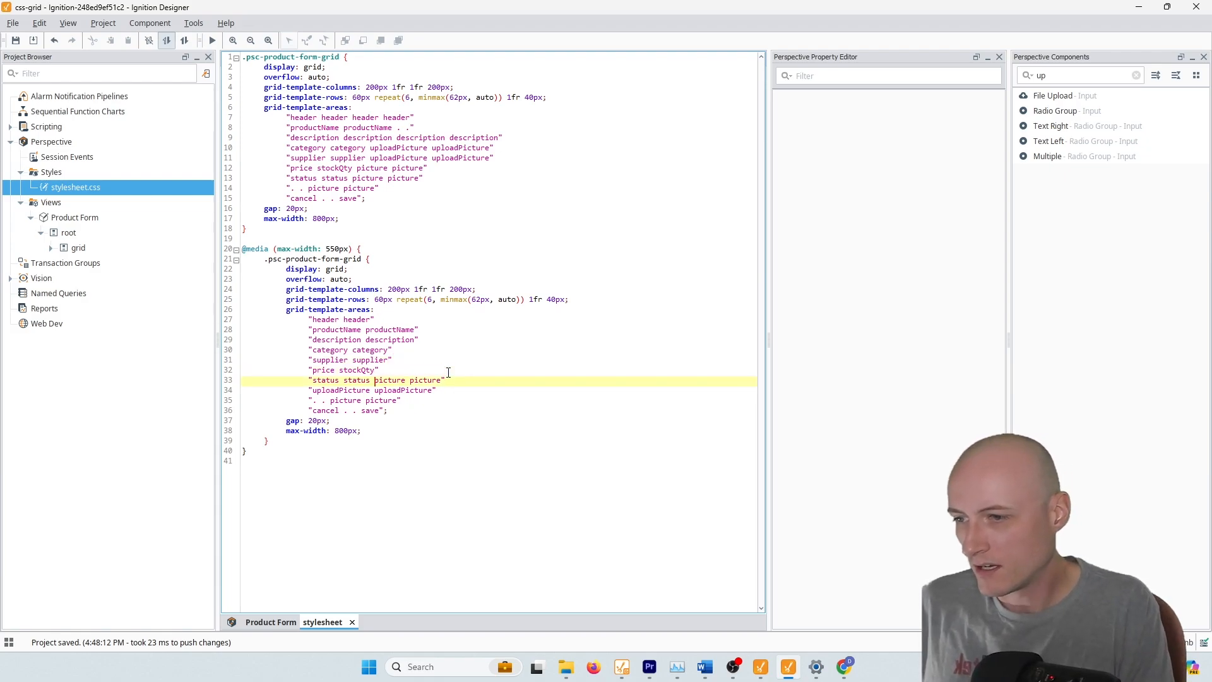
key("Return")
type("\"picture picture\"")
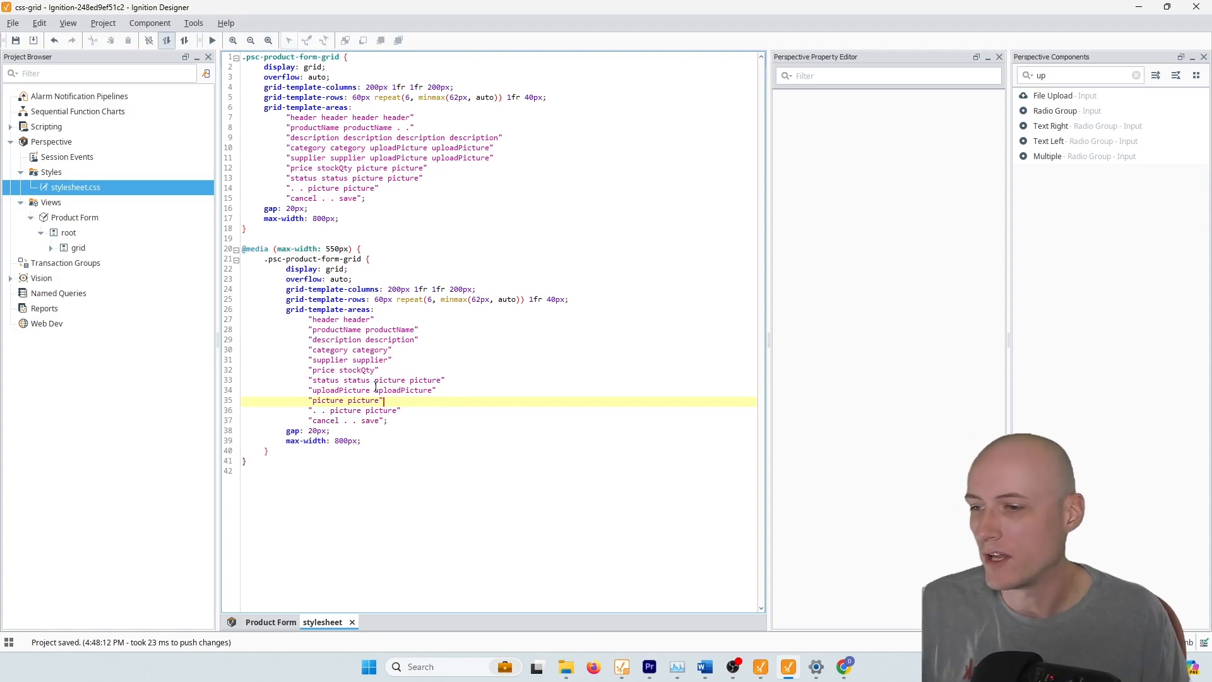
left_click_drag(373, 383, 443, 383)
key("BackSpace")
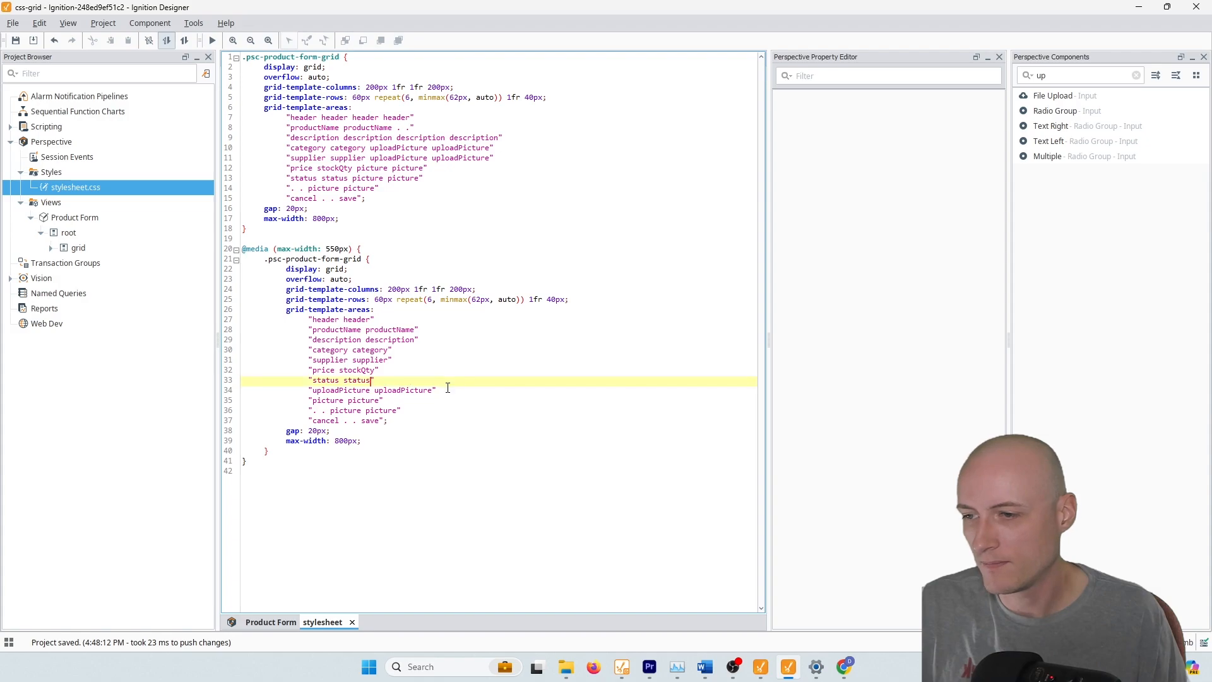
Reduce the media query's last area row to "cancel save" and remove the extra picture row above it.
mouse_move(330, 410)
left_mouse_down()
mouse_move(314, 410)
mouse_move(344, 420)
left_mouse_up()
key("BackSpace")
key("BackSpace")
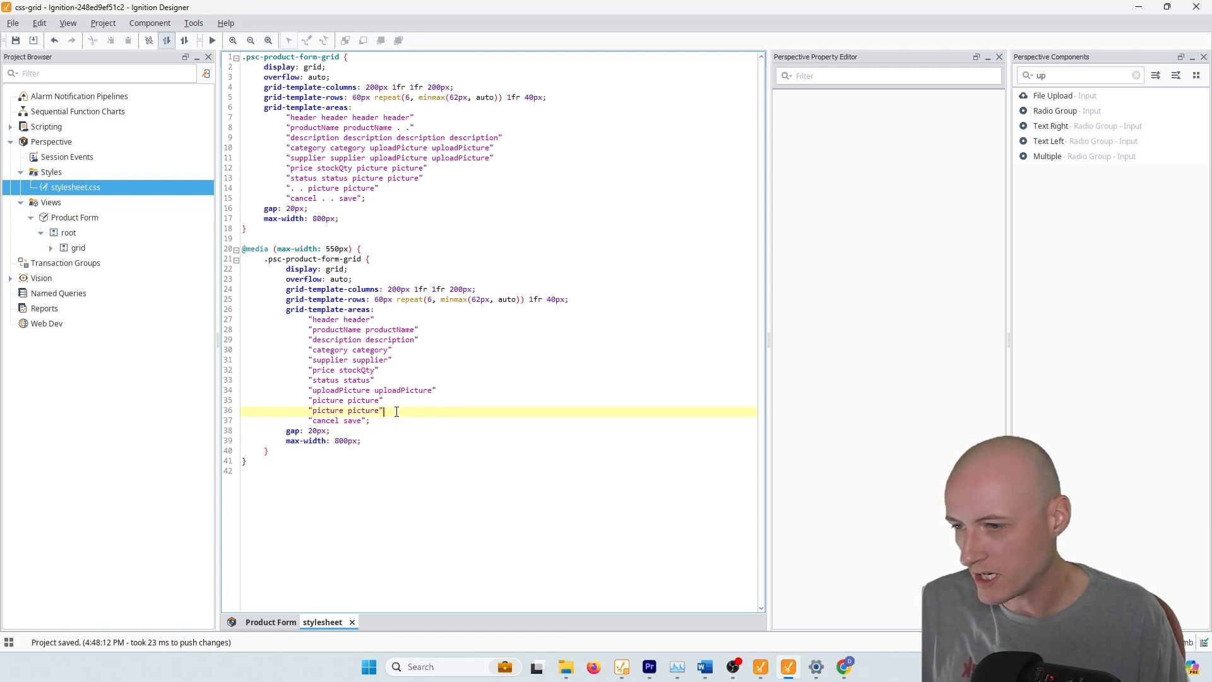
left_click_drag(397, 411, 399, 402)
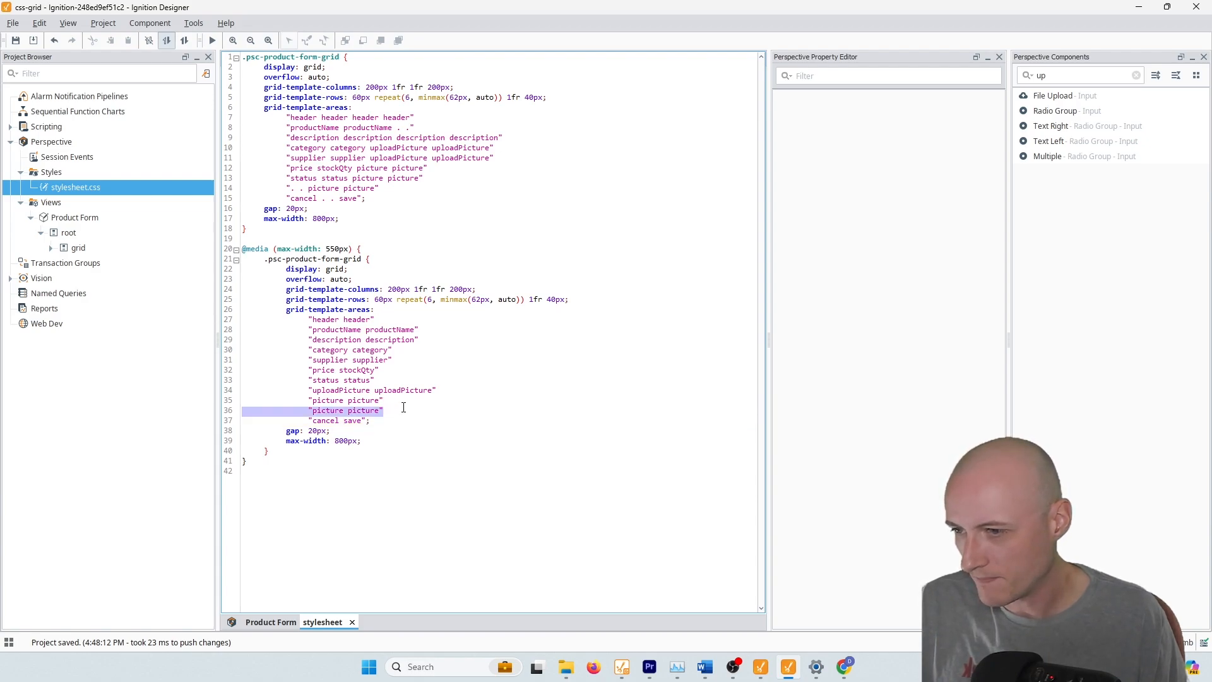
left_click(844, 667)
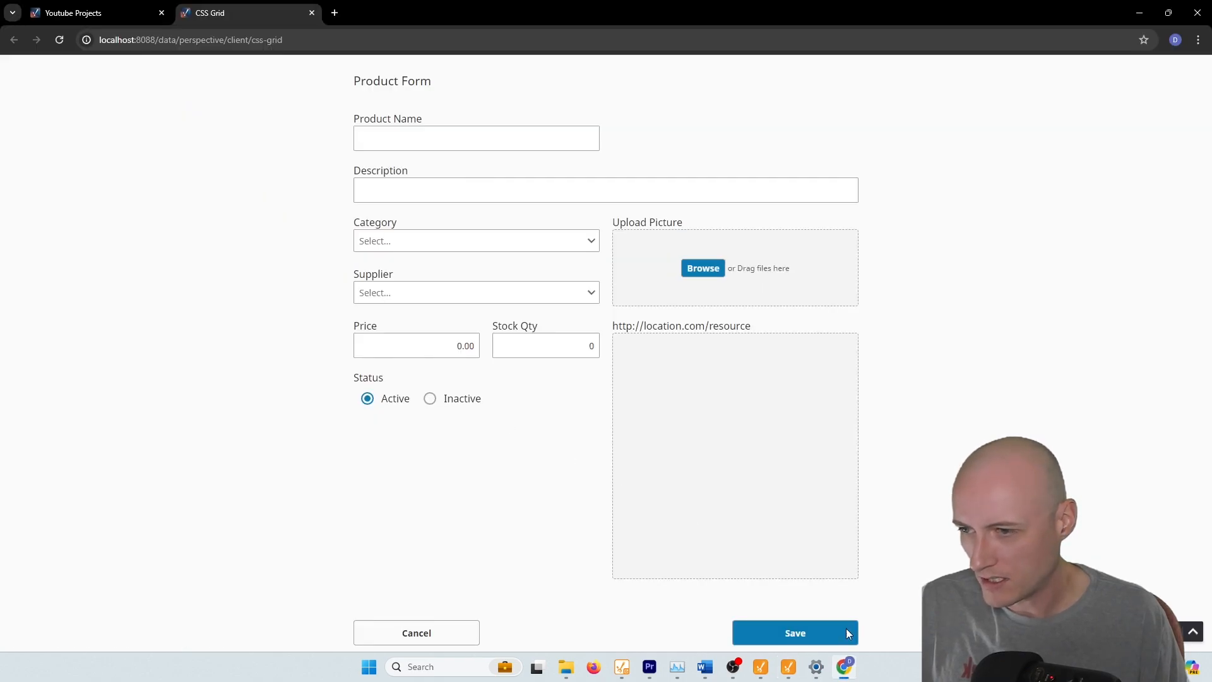
left_click(846, 670)
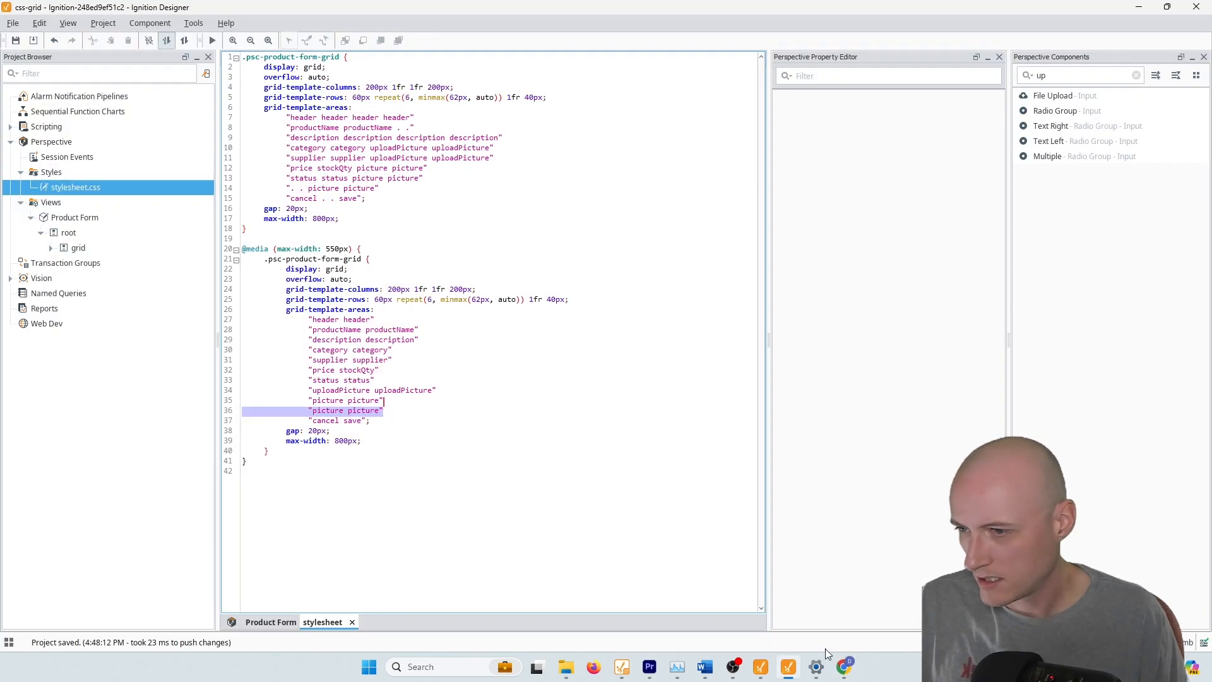
key("BackSpace")
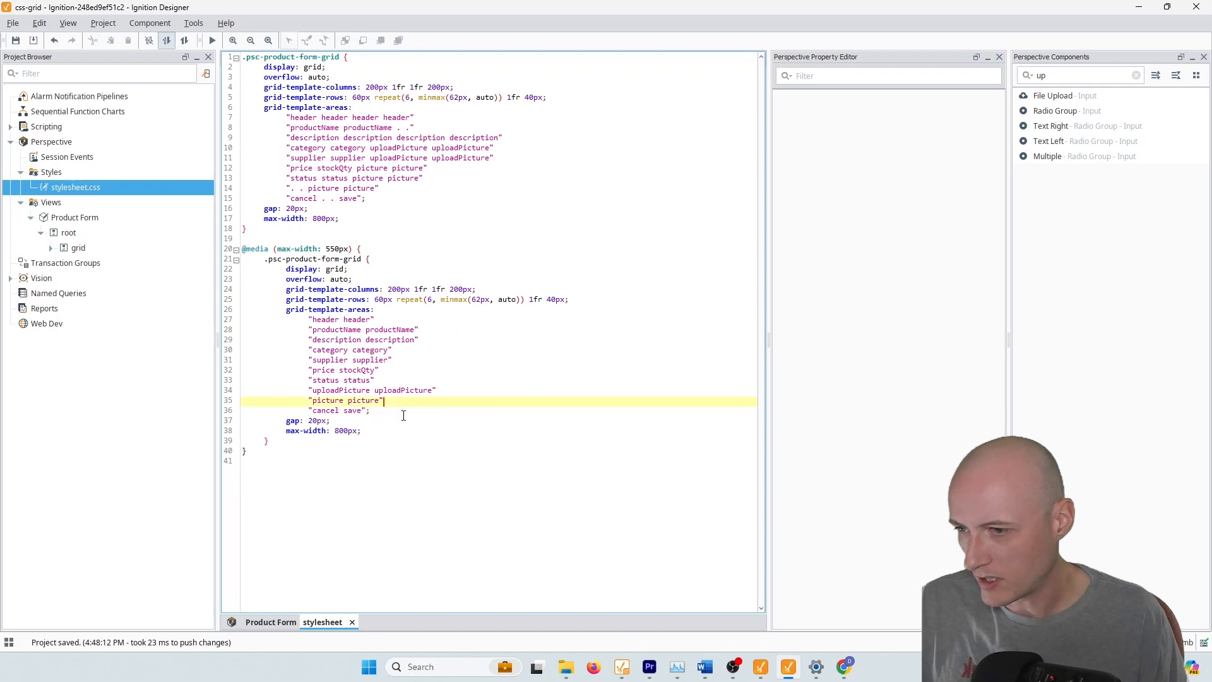
Check the form in the browser, return to the stylesheet and set the media query's grid-template-columns to 1fr 1fr.
left_click(844, 666)
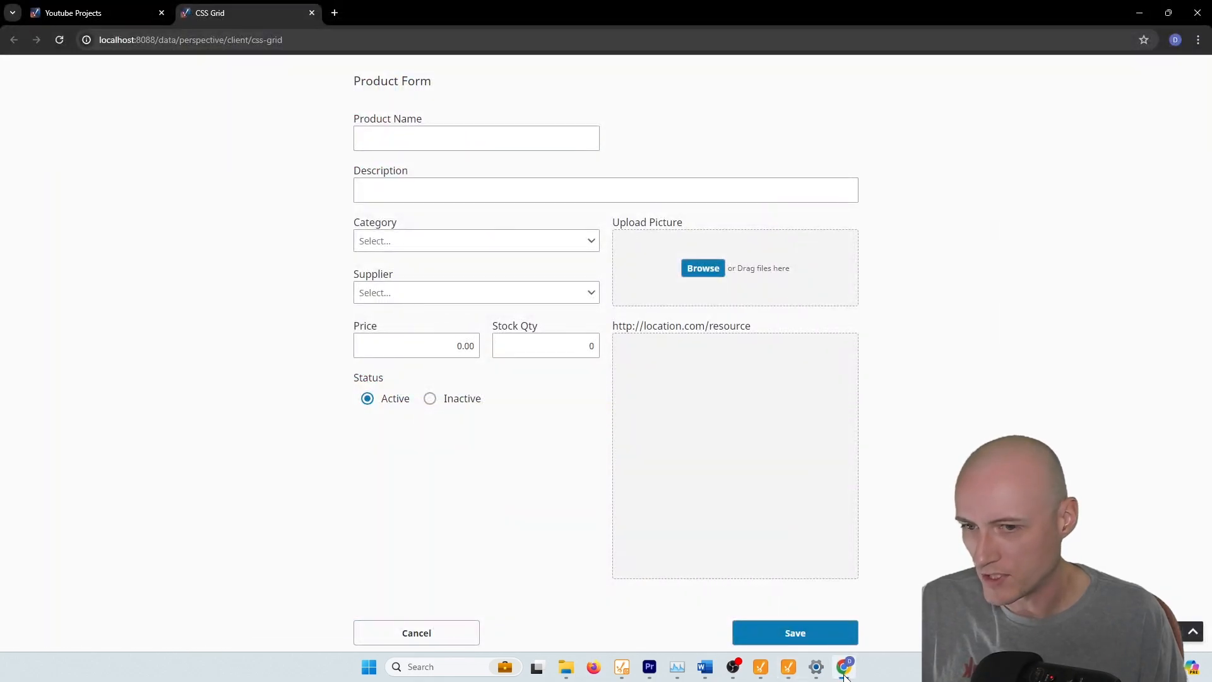
left_click(846, 675)
left_click(440, 430)
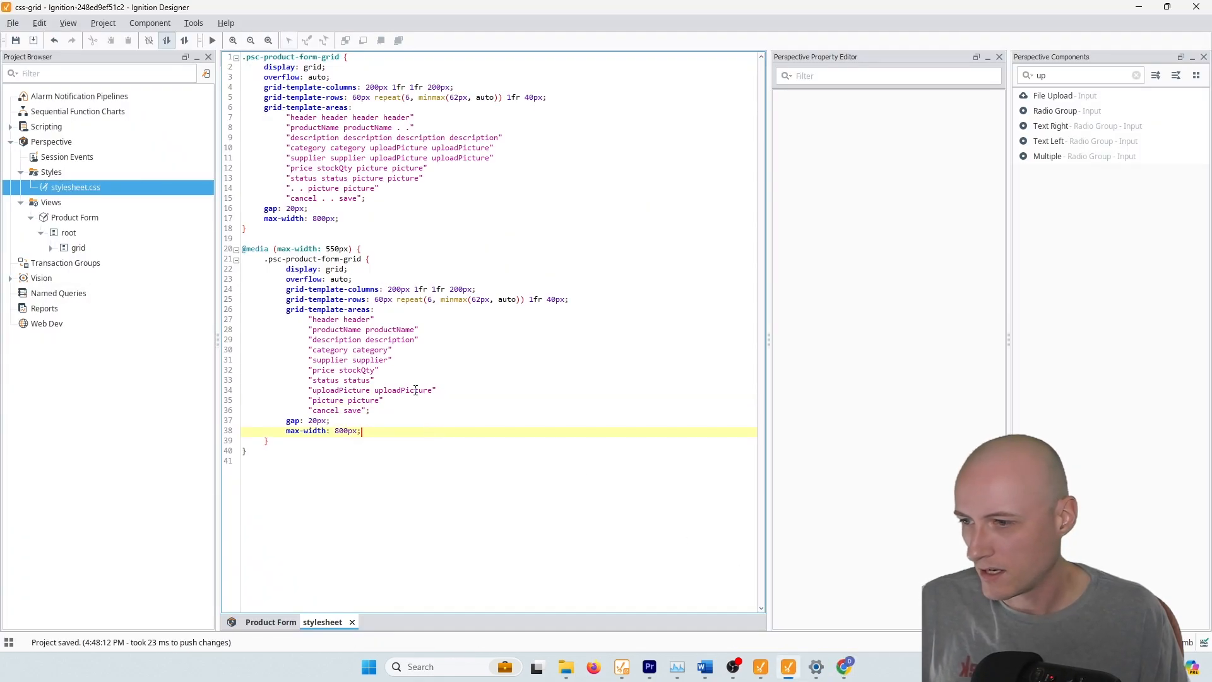
left_click(415, 290)
double_click(398, 290)
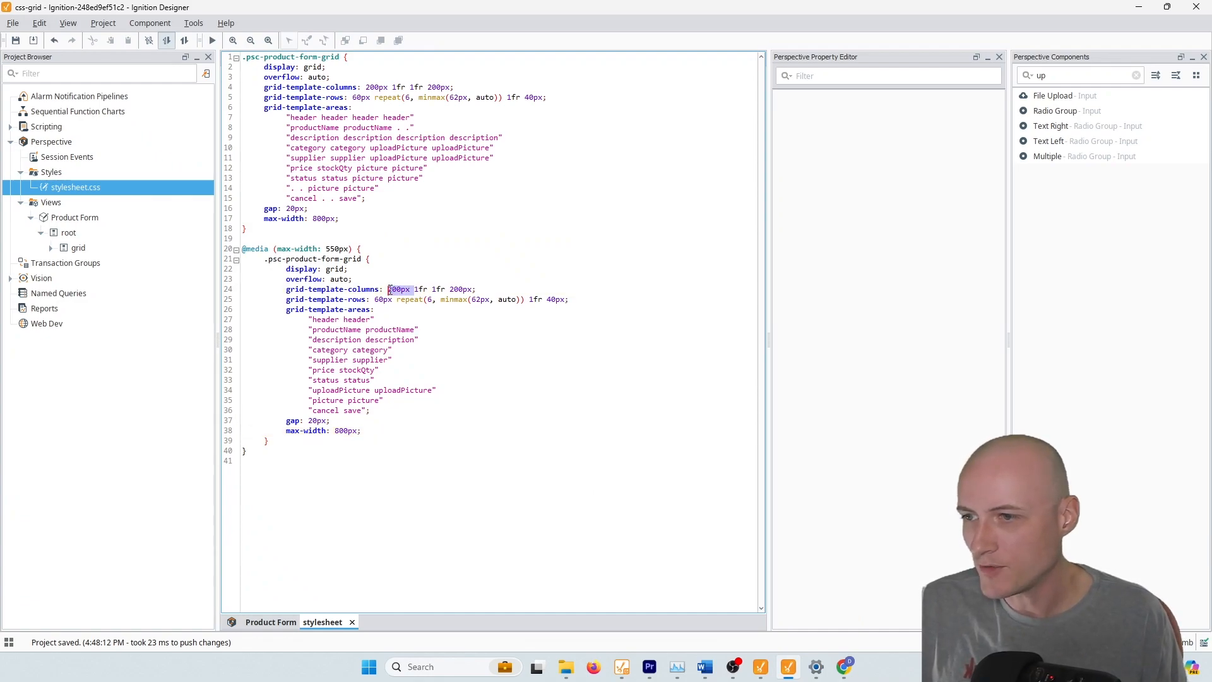
key("Delete")
double_click(435, 291)
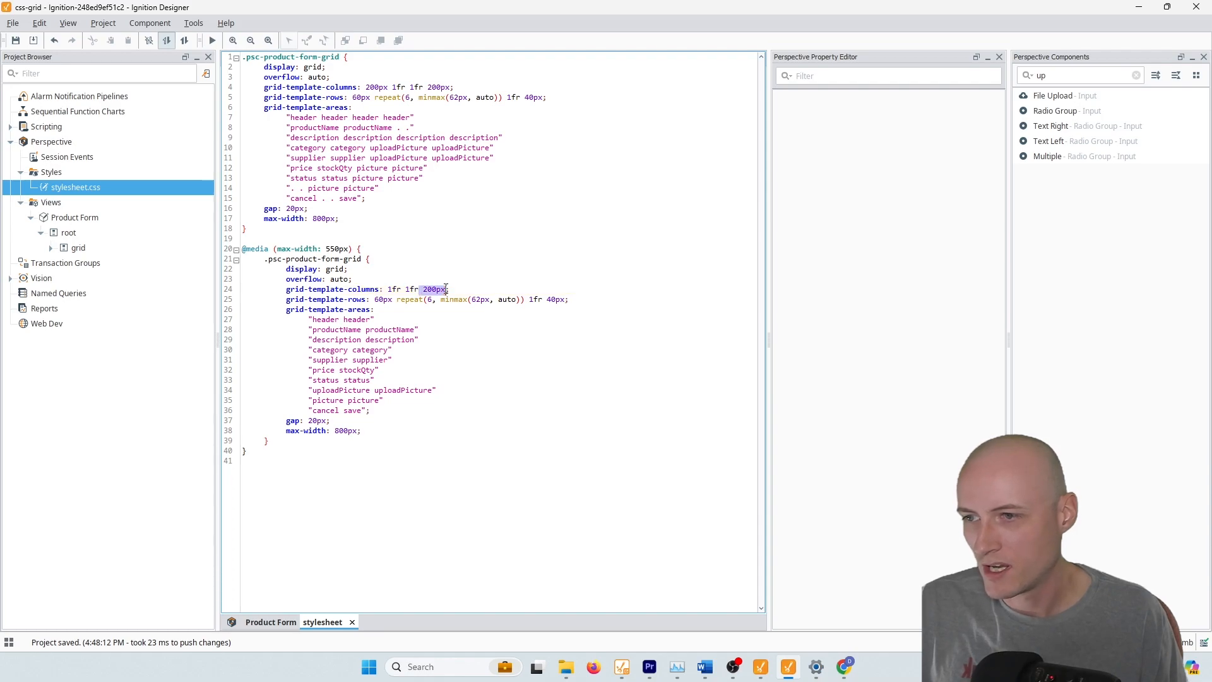
key("Delete")
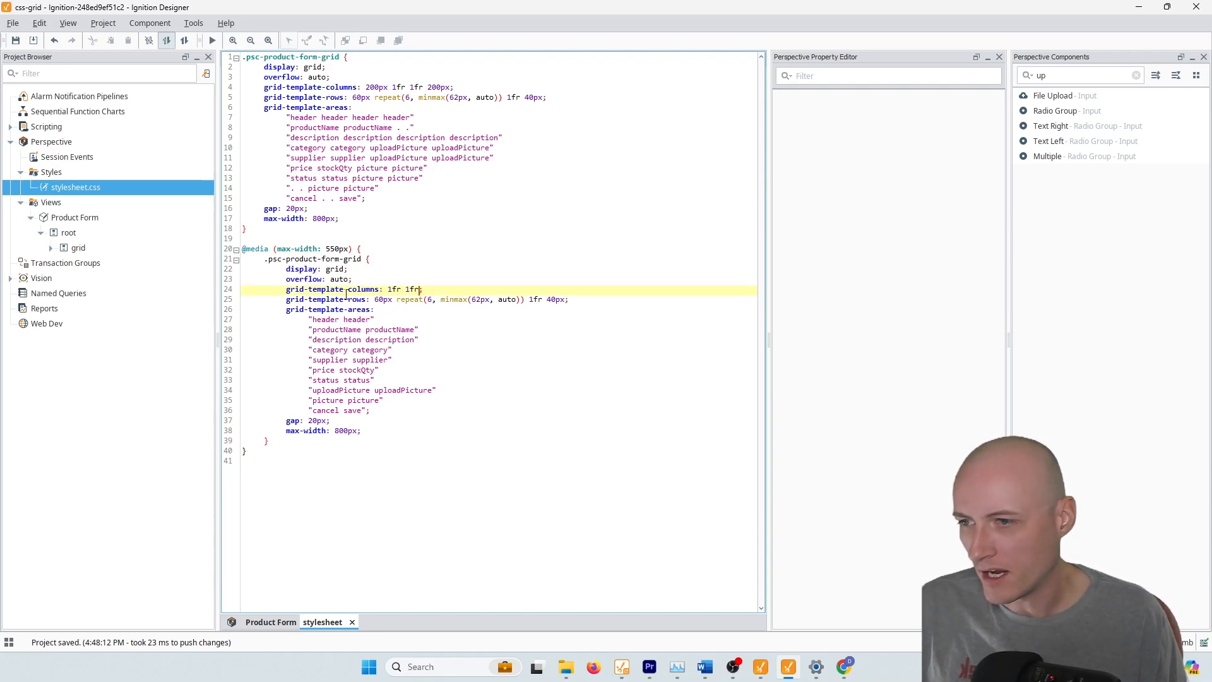
Count the grid-template-areas rows in the media query, from the header row to the cancel row.
left_click(362, 320)
left_click(361, 330)
left_click(358, 339)
left_click(357, 349)
left_click(358, 359)
left_click(359, 370)
left_click(362, 380)
left_click(364, 390)
left_click(363, 400)
left_click(364, 410)
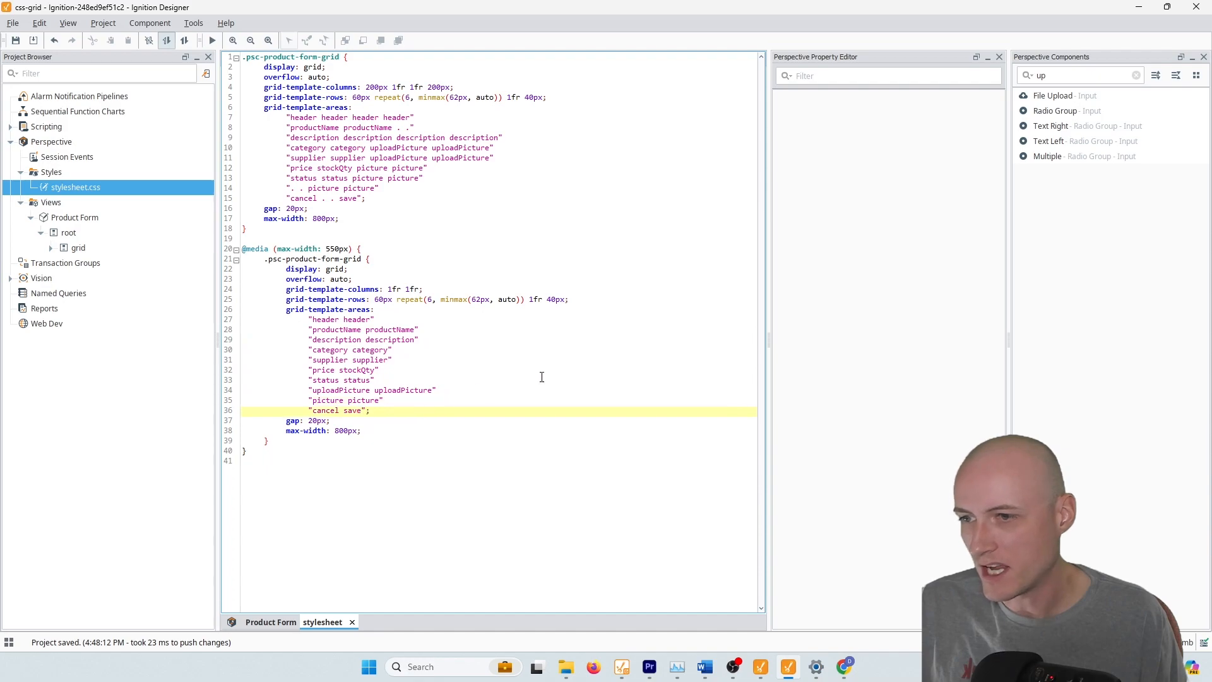
Set the media query's grid-template-rows to 60px repeat(8, minmax(62px, auto)) 40px and save the project.
double_click(385, 300)
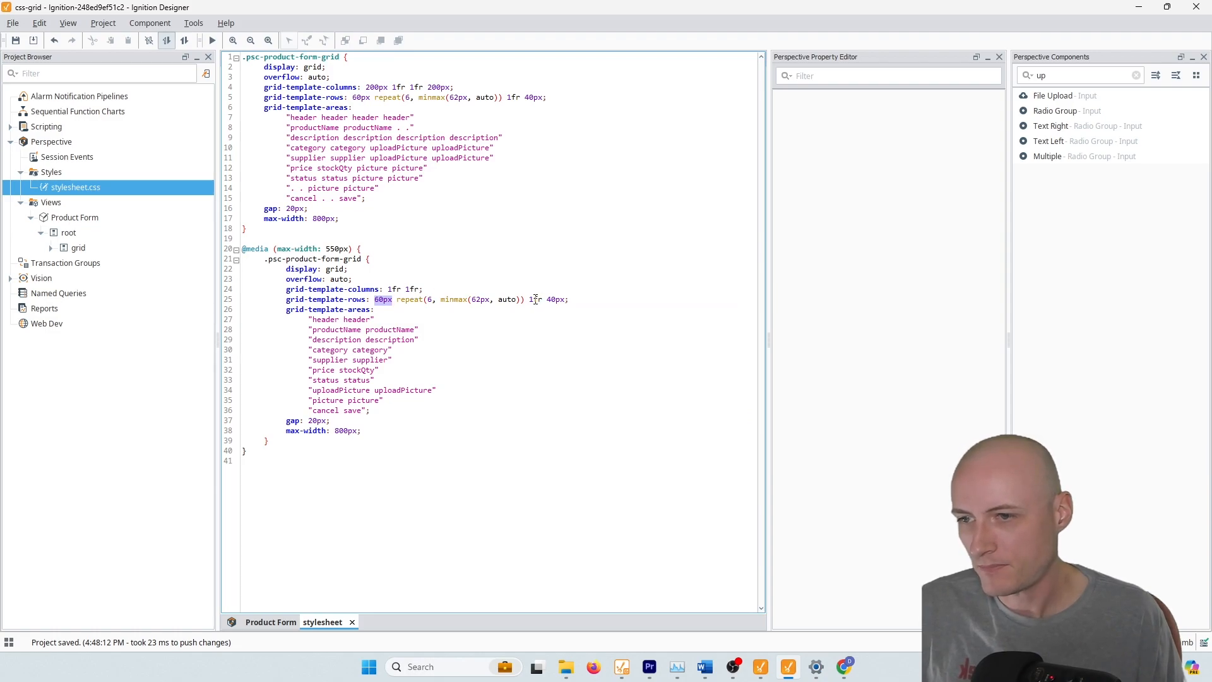
double_click(554, 300)
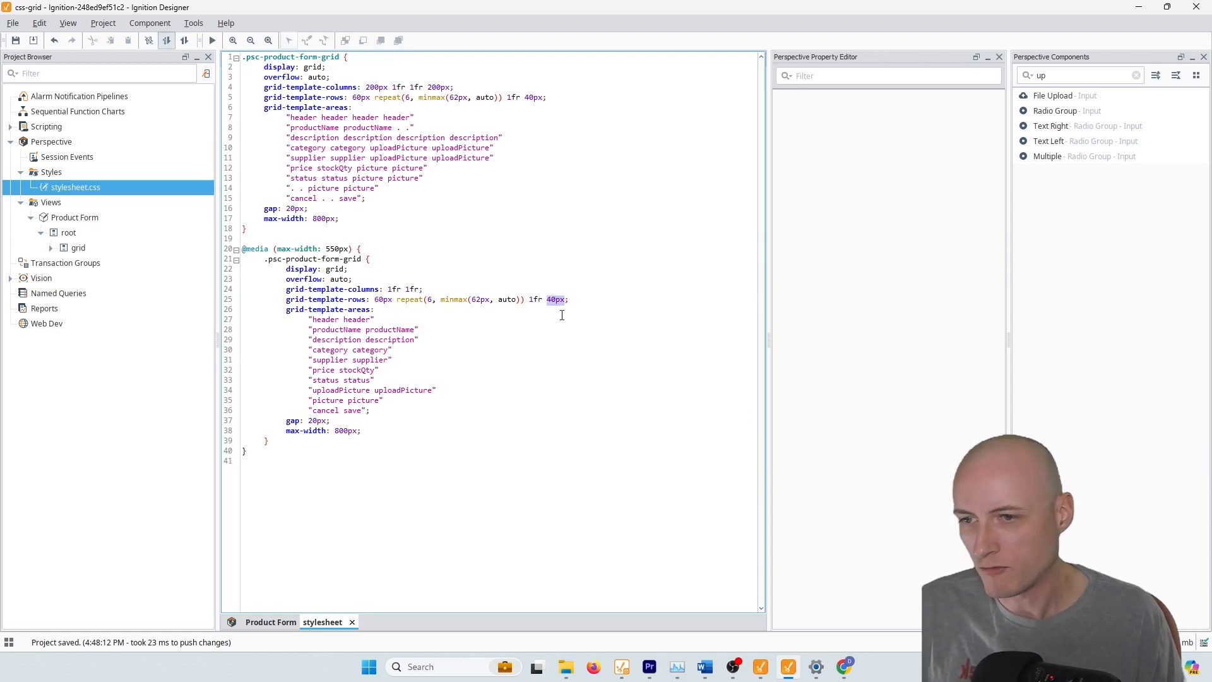
double_click(536, 301)
key("BackSpace")
key("BackSpace")
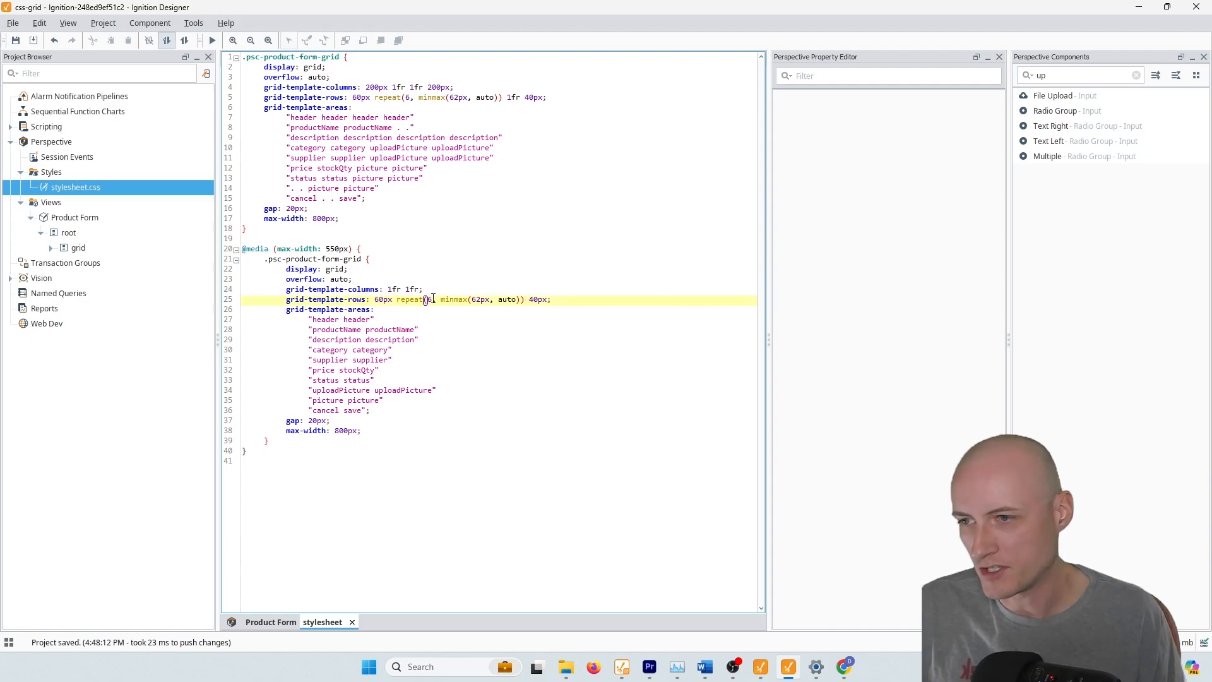
left_click_drag(433, 300, 427, 299)
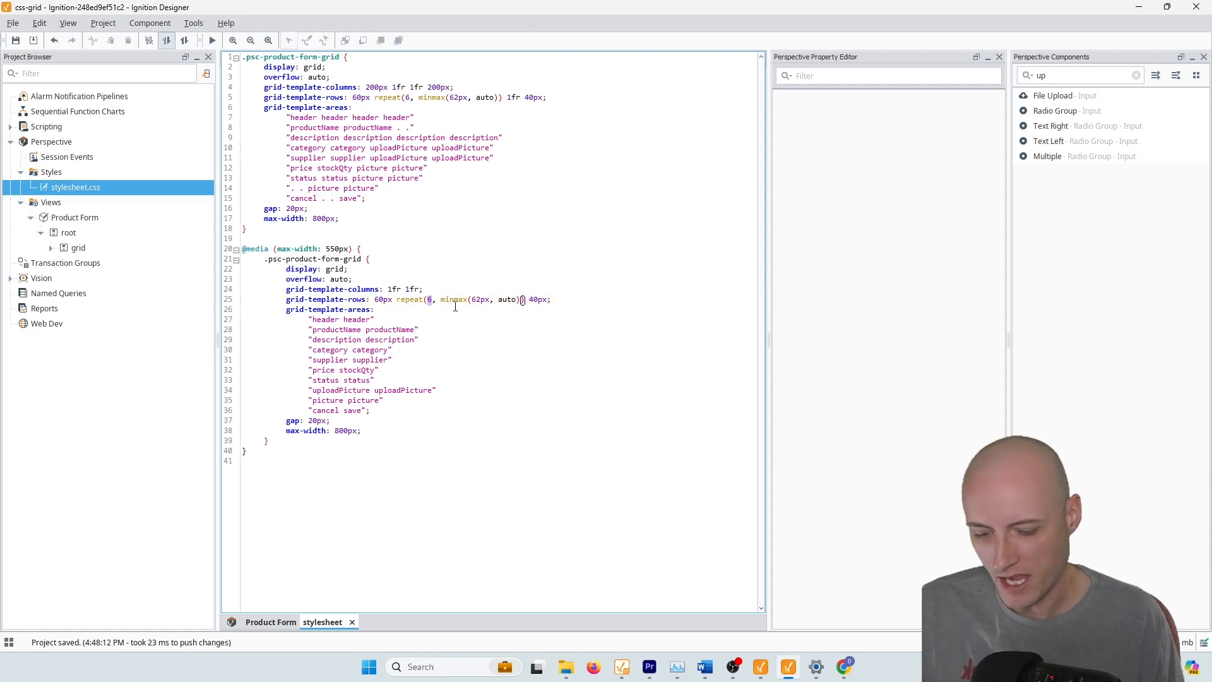
type("8")
left_click(406, 309)
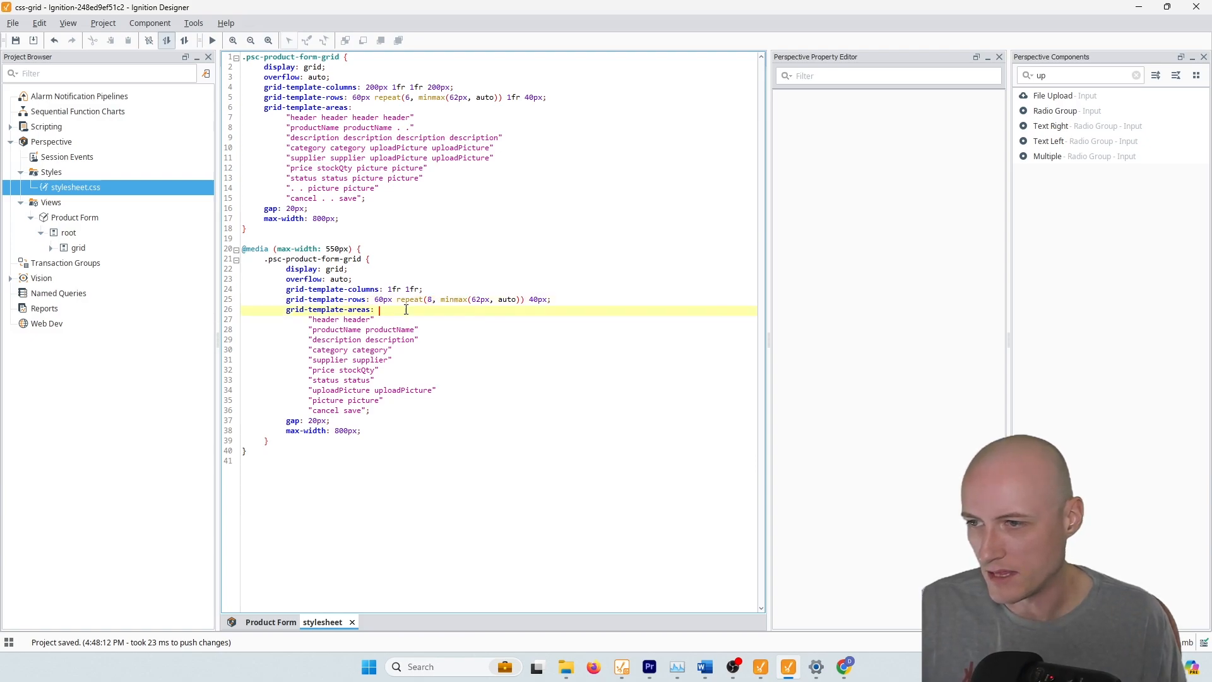
left_click(493, 432)
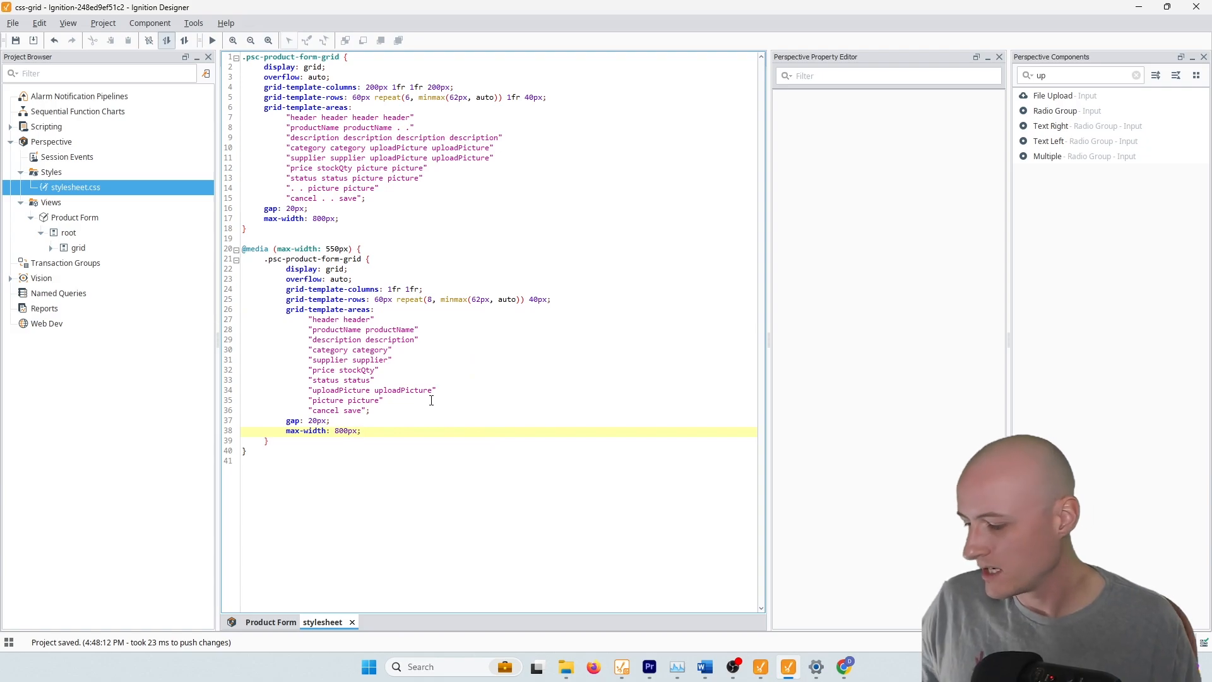
key("ctrl+s")
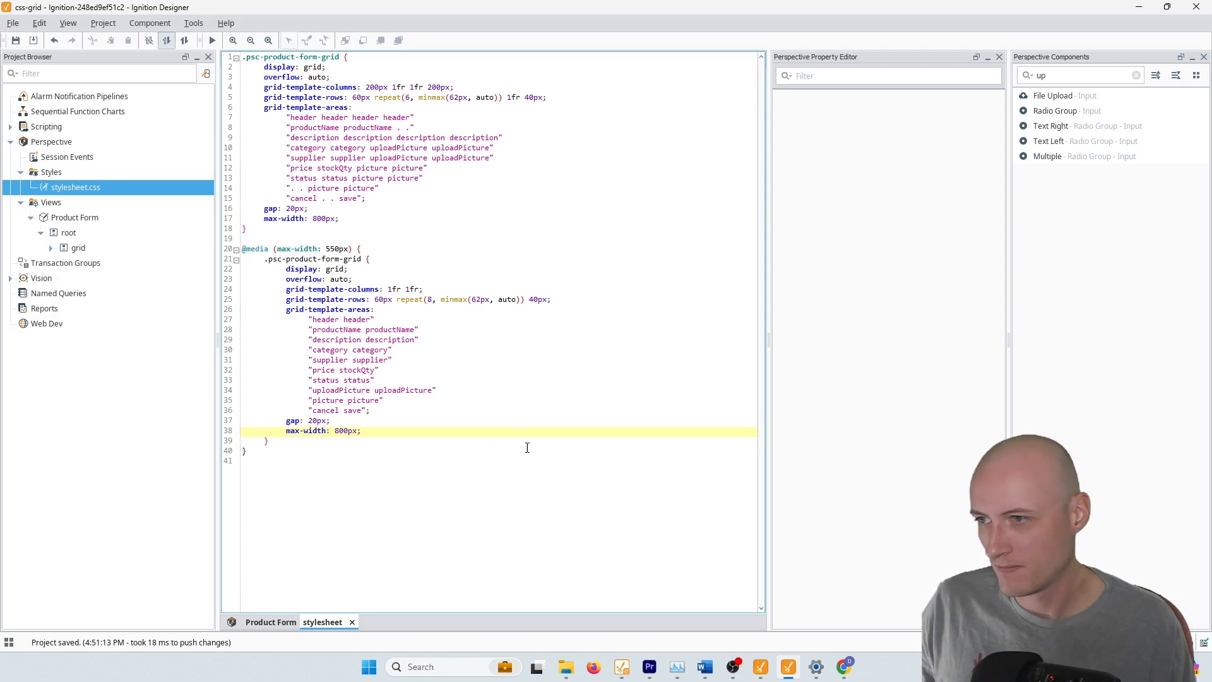
Switch to Chrome, view the CSS Grid session's form and bring up the Youtube Projects session.
left_click(846, 667)
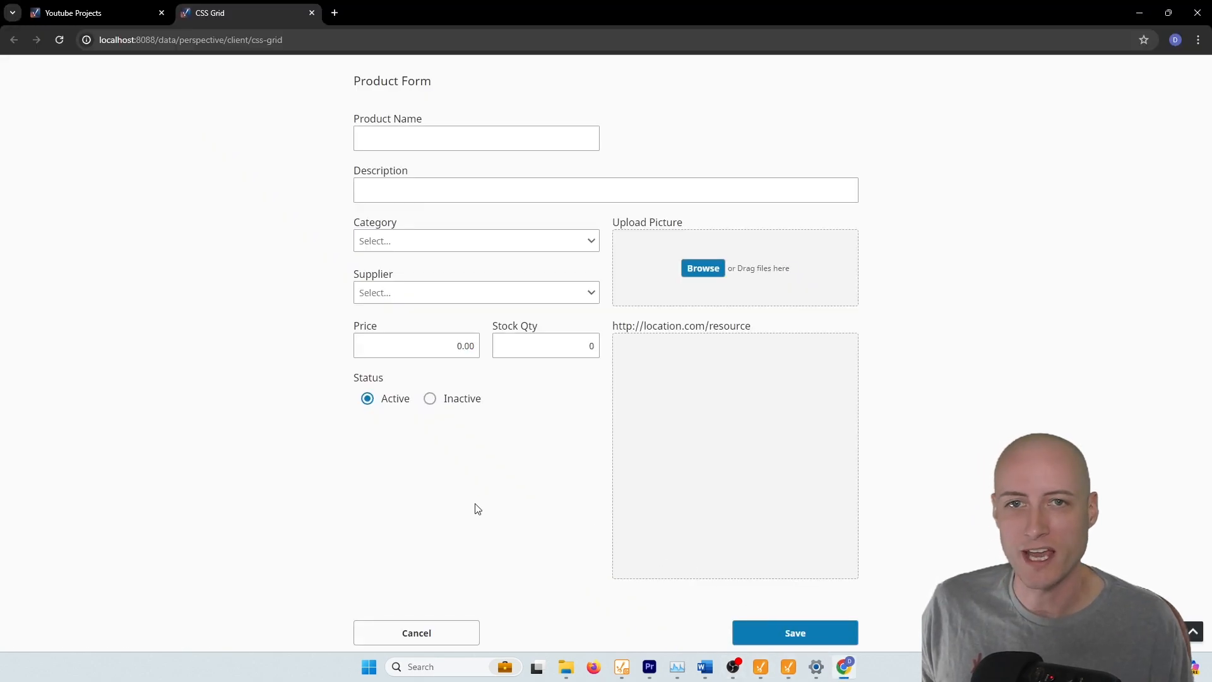
left_click(289, 39)
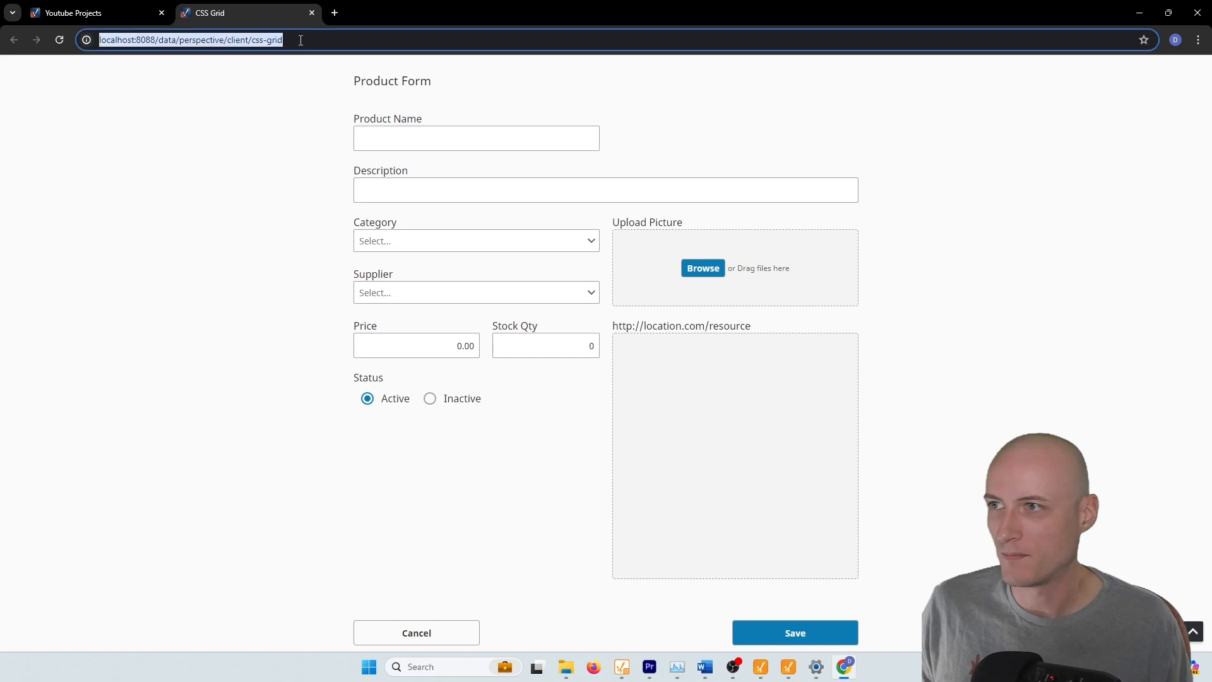
left_click(111, 18)
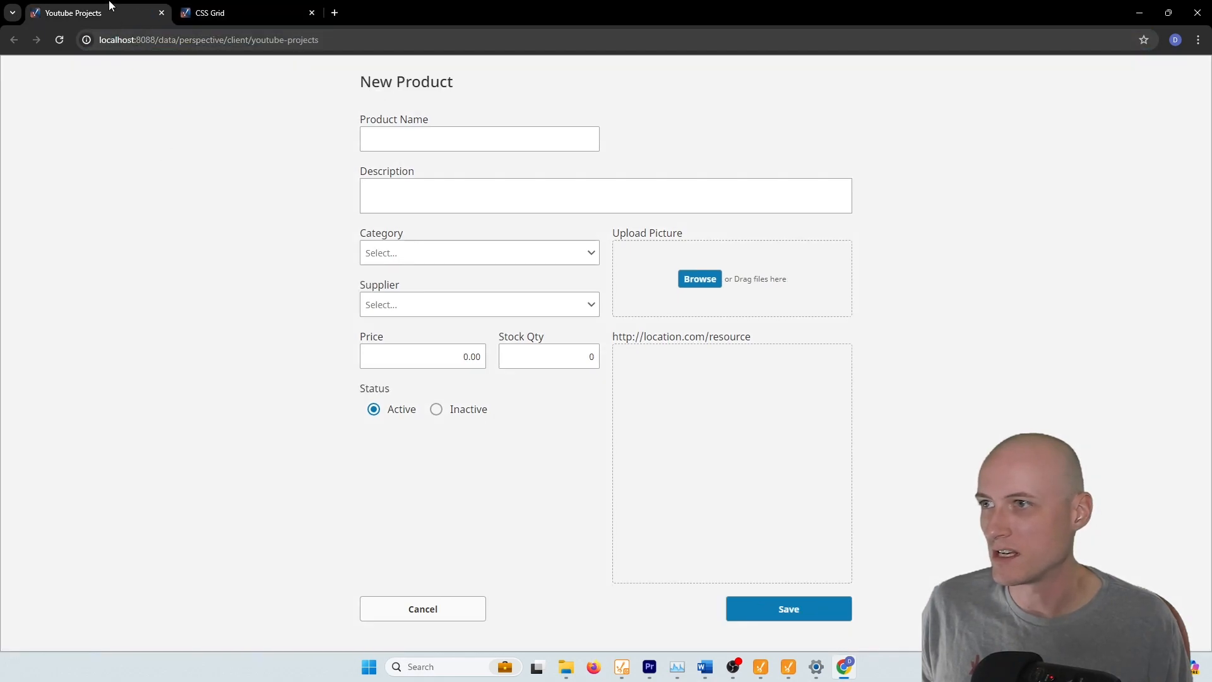
Preview the CSS Grid session's form in iPhone XR device emulation and look through it down to the Cancel and Save buttons.
left_click(327, 40)
key("ctrl+a")
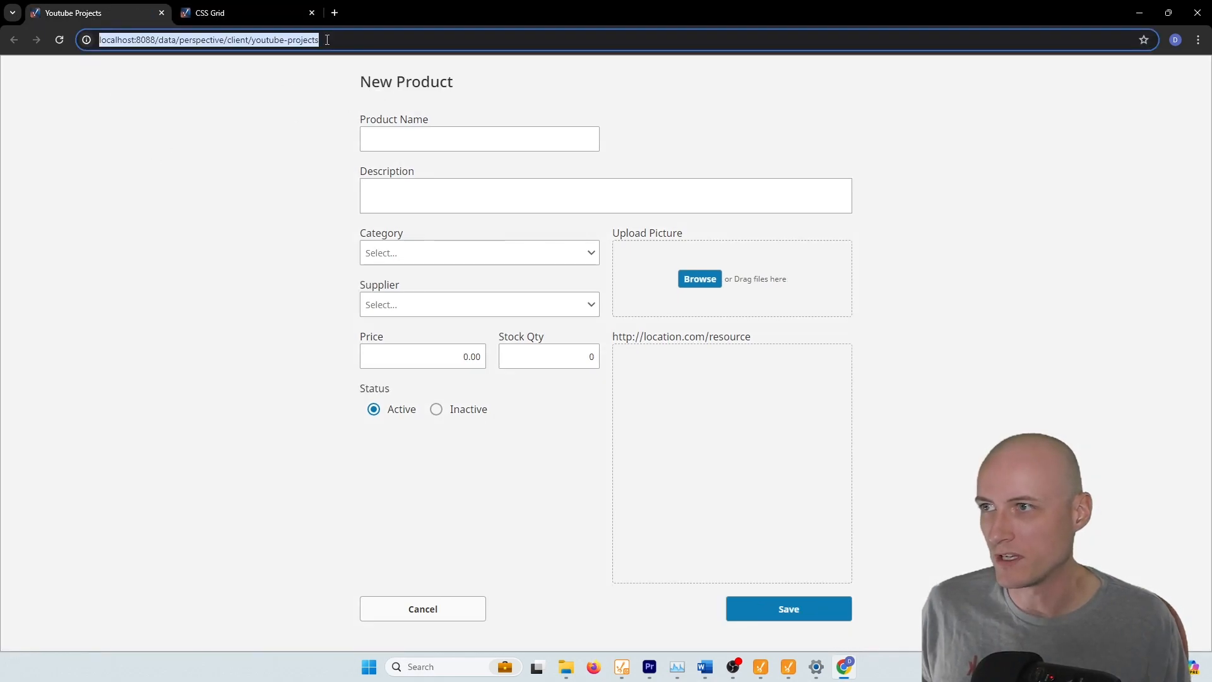
left_click(259, 85)
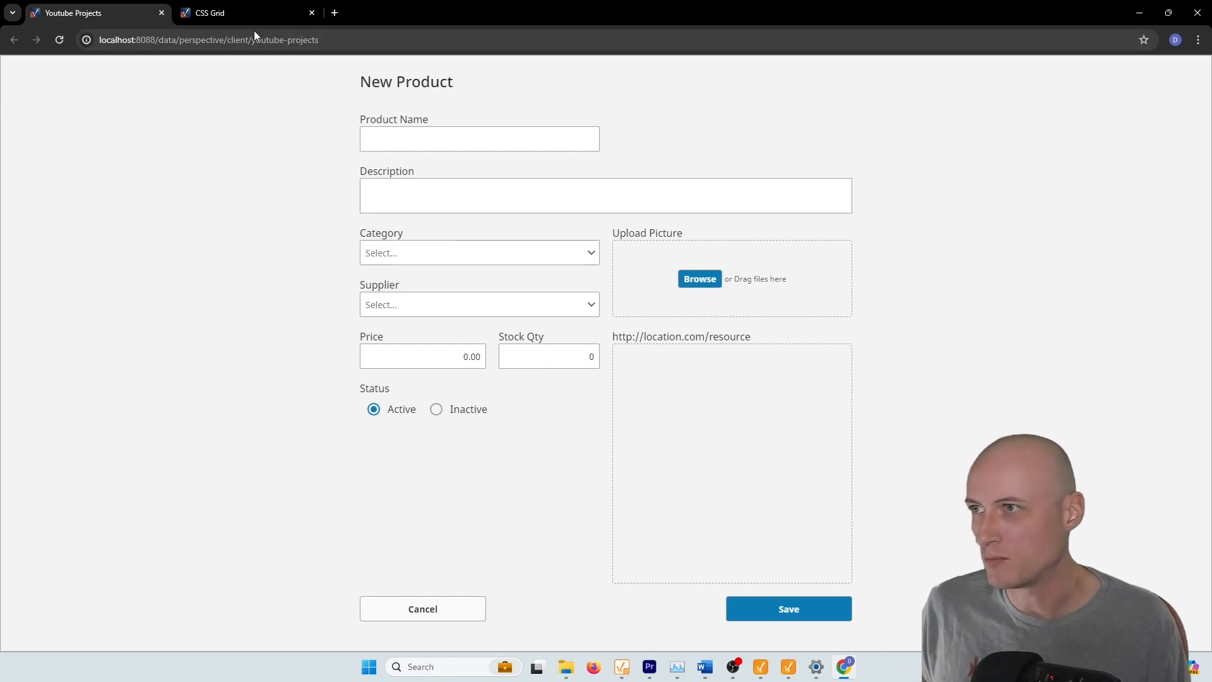
left_click(263, 18)
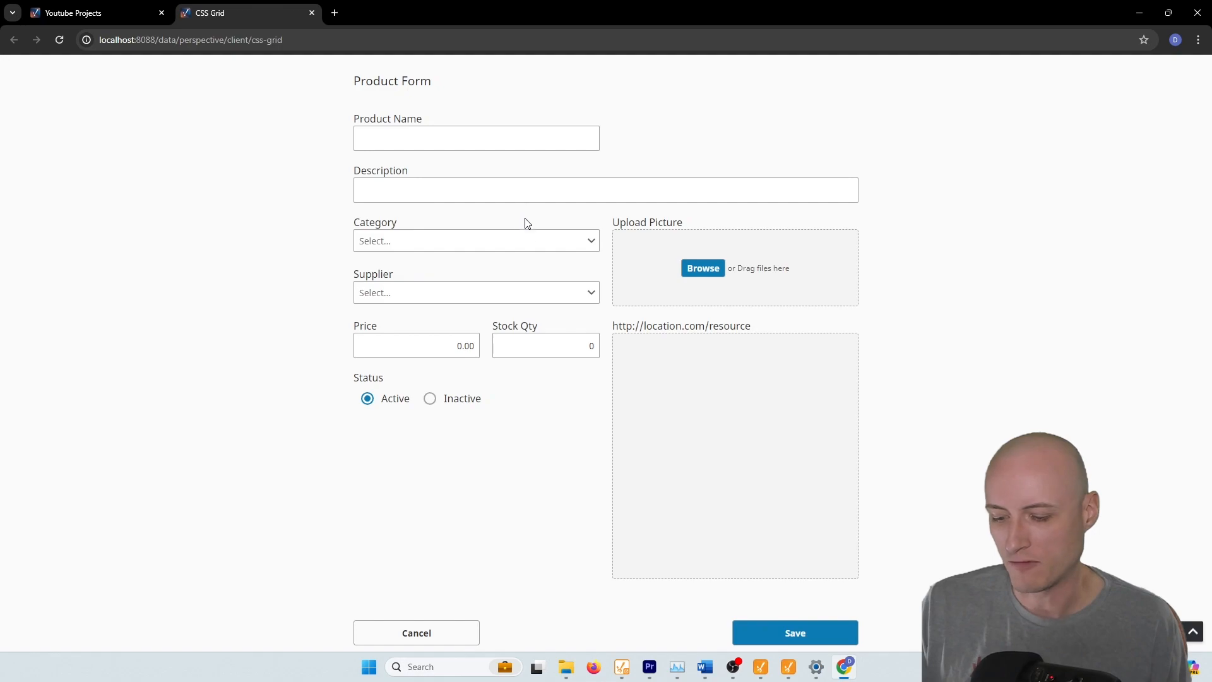
key("ctrl+shift+i")
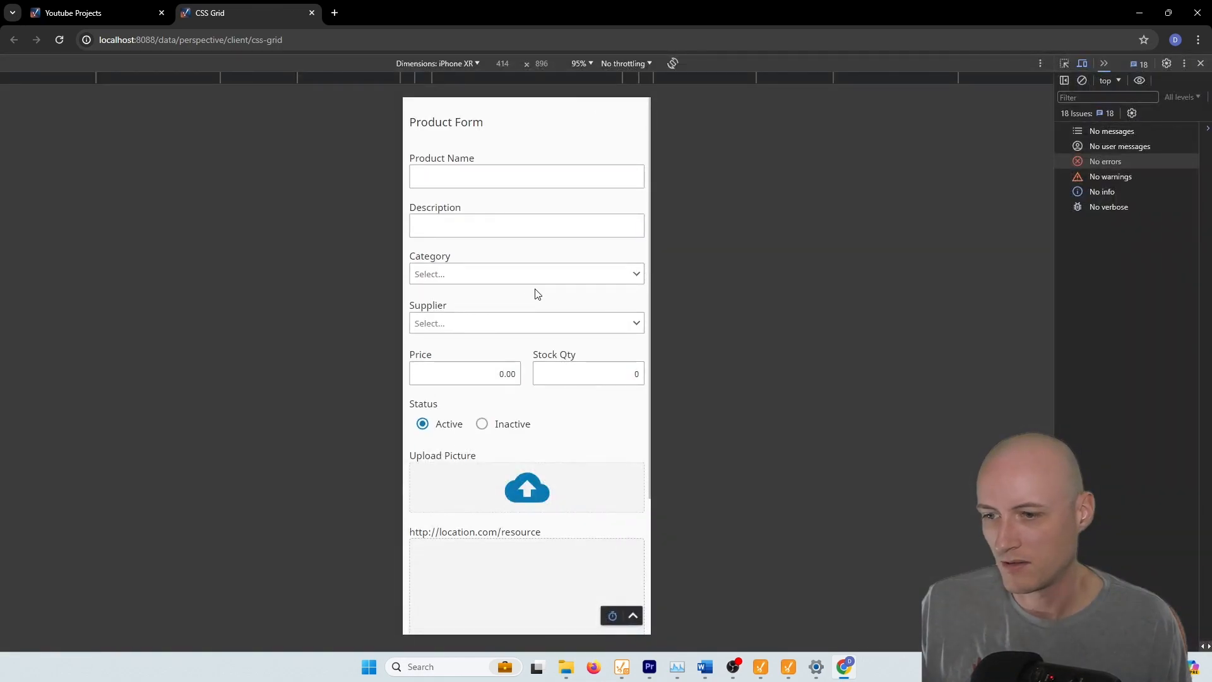
scroll(536, 291, "down", 1)
scroll(530, 309, "up", 3)
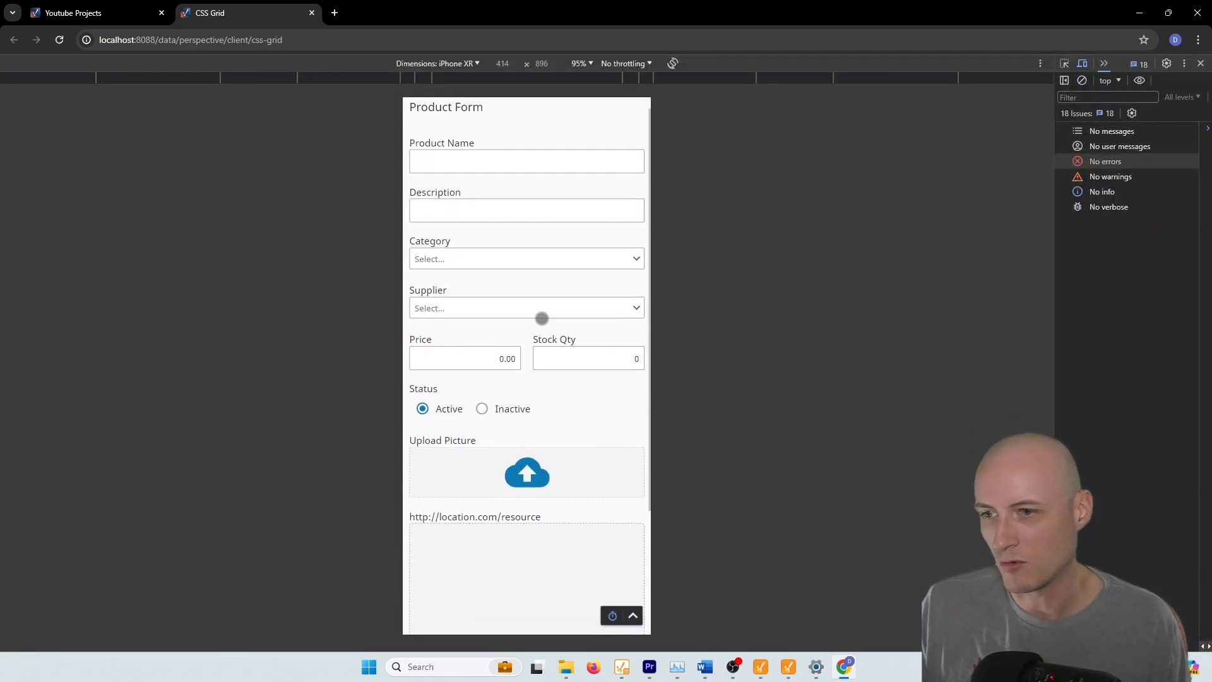
scroll(540, 317, "down", 3)
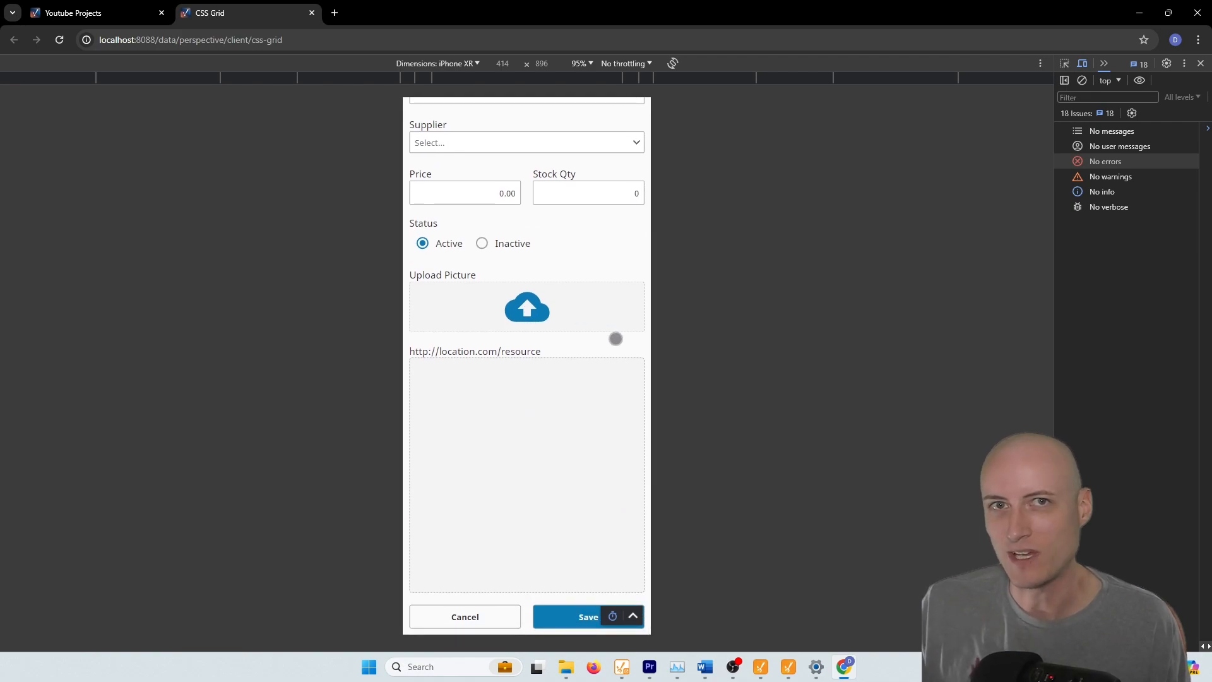
Switch back to Ignition Designer and review the stylesheet's media query alongside the Product Form view.
left_click(788, 670)
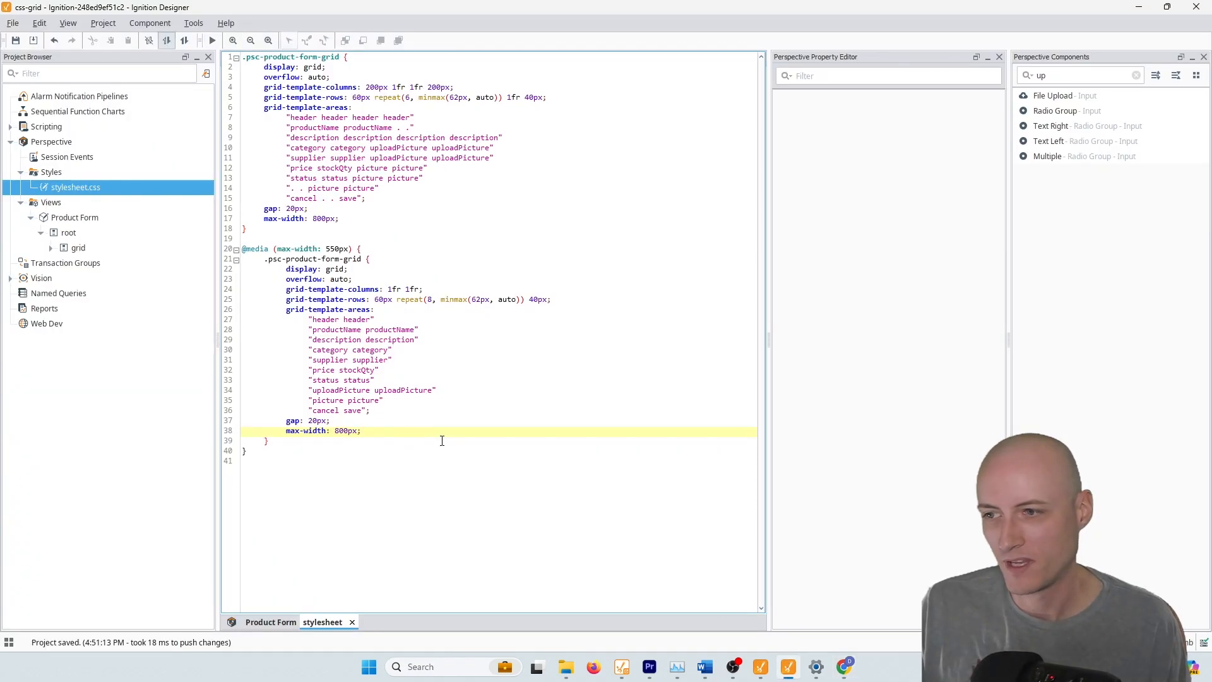
left_click_drag(443, 467, 233, 249)
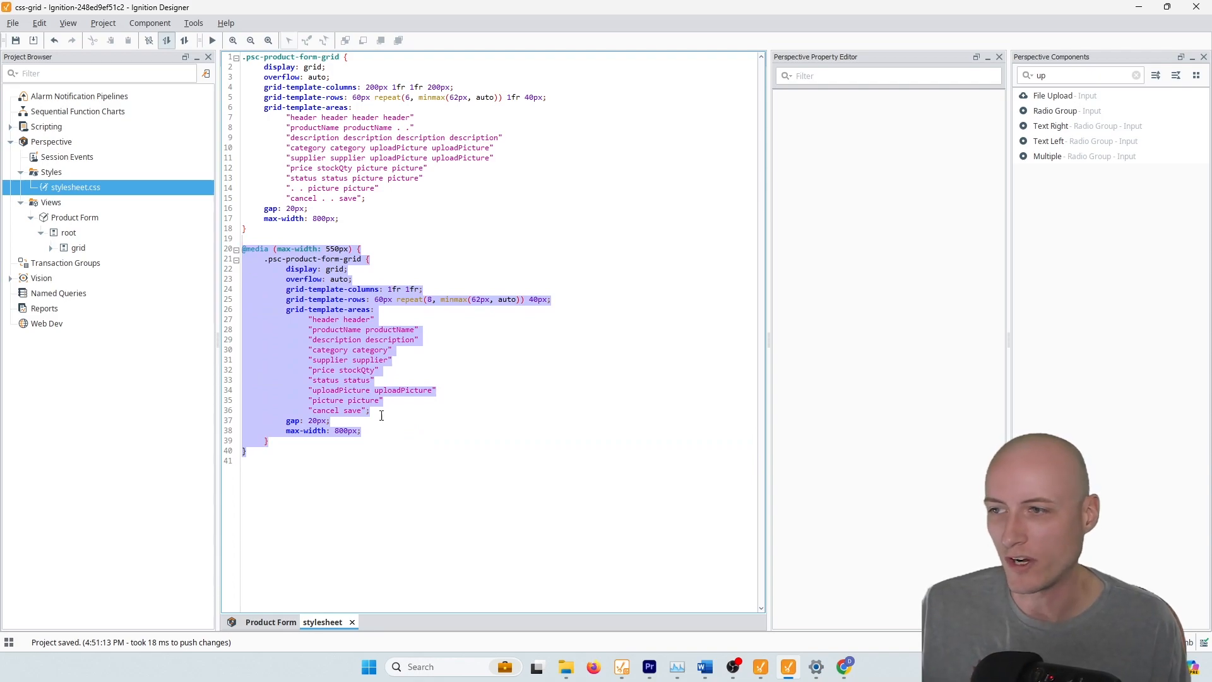
left_click(392, 464)
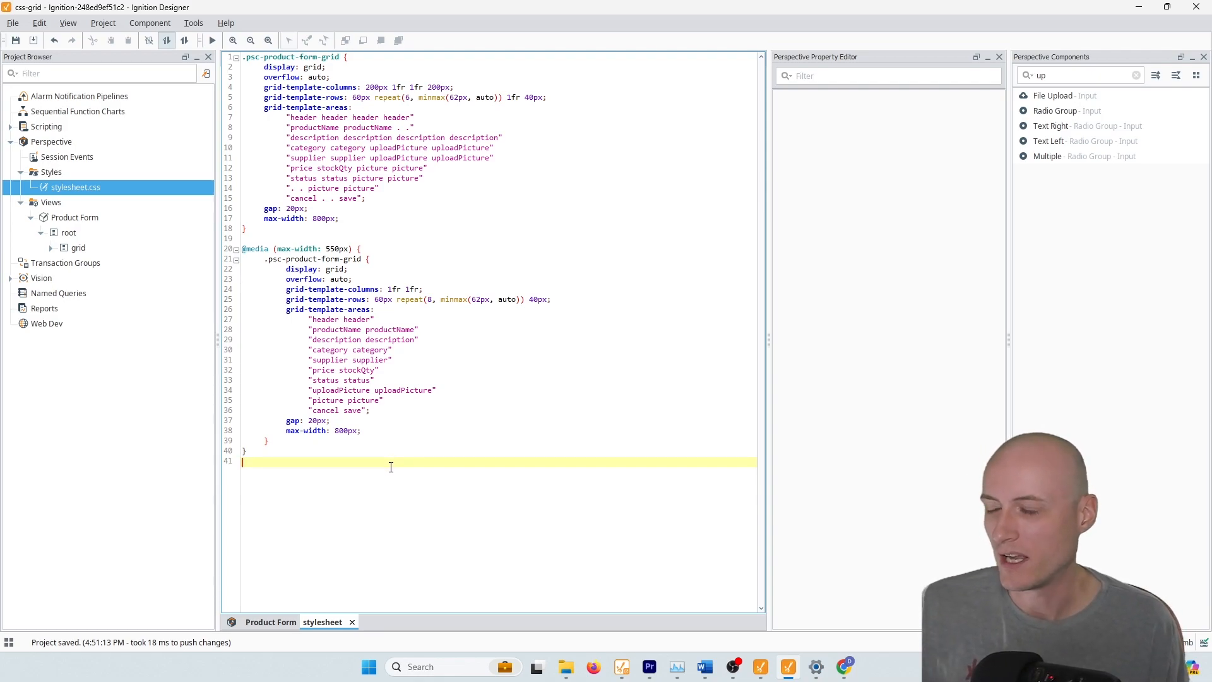
left_click(260, 626)
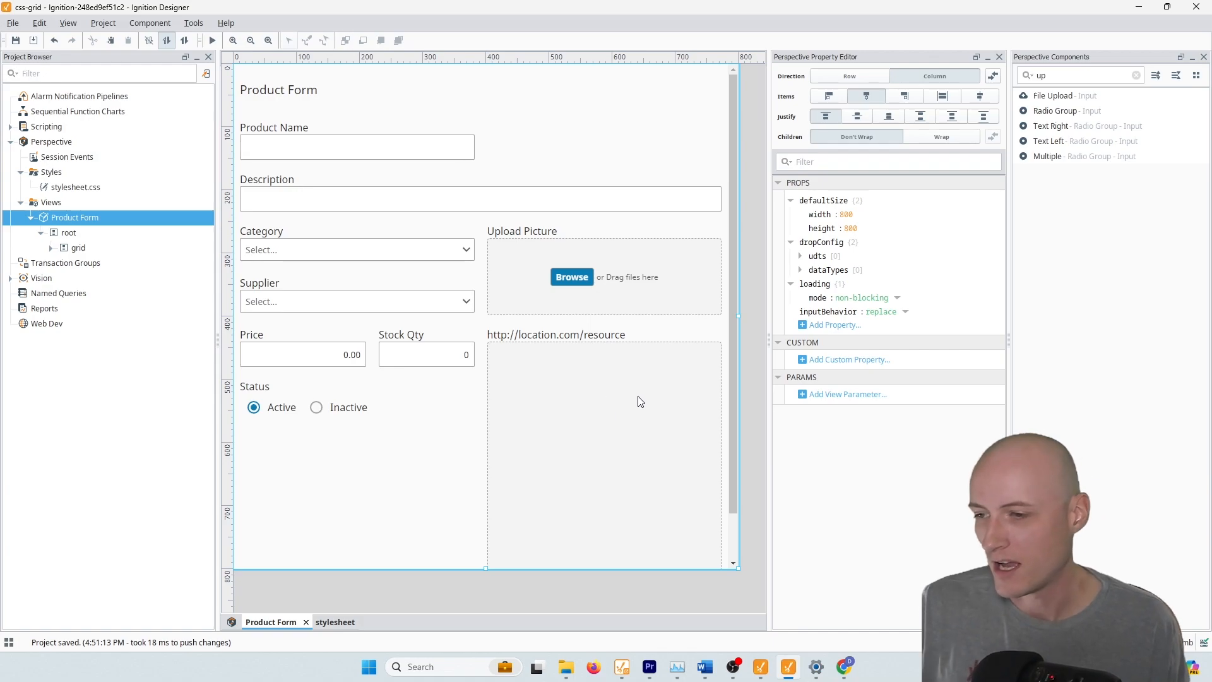
left_click(340, 624)
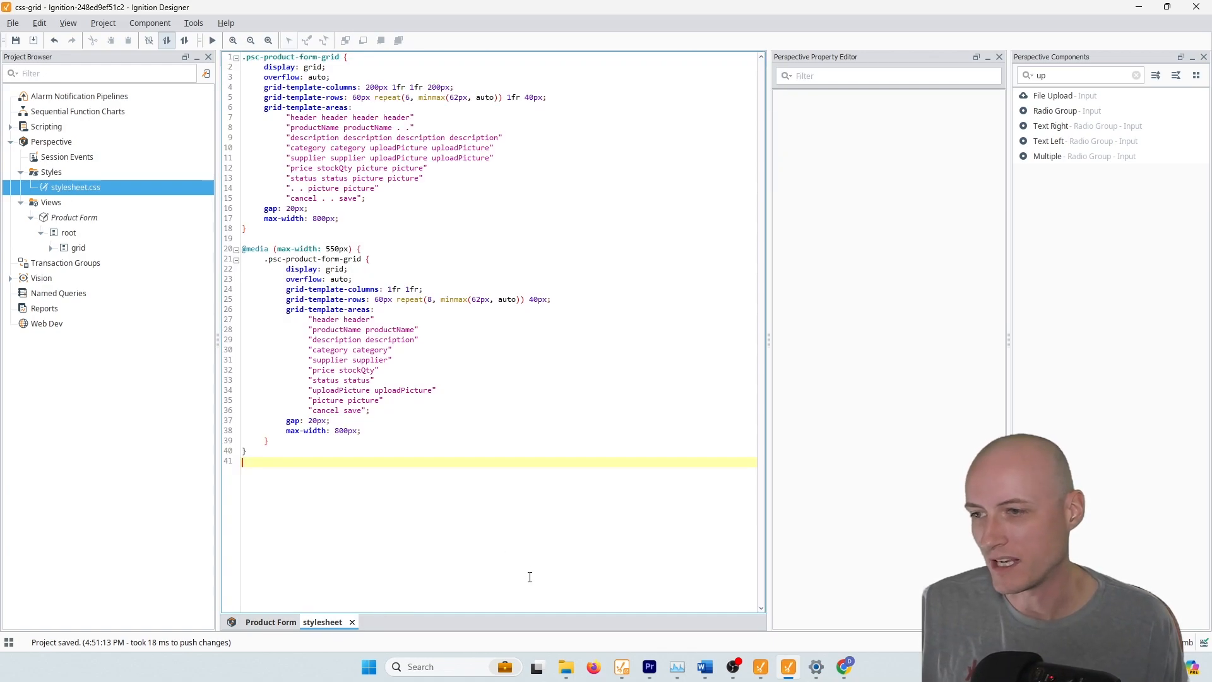
left_click_drag(486, 519, 387, 503)
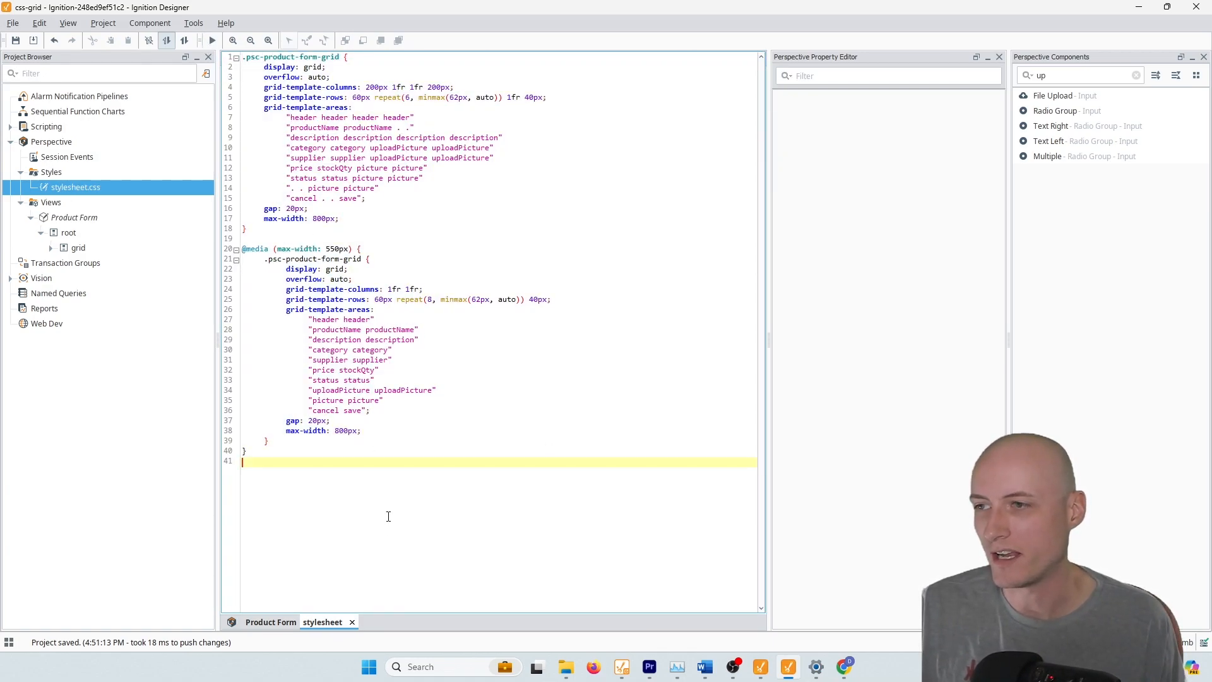
Add the comment /* Product Form */ above the first .psc-product-form-grid rule in the stylesheet.
key("ctrl+Home")
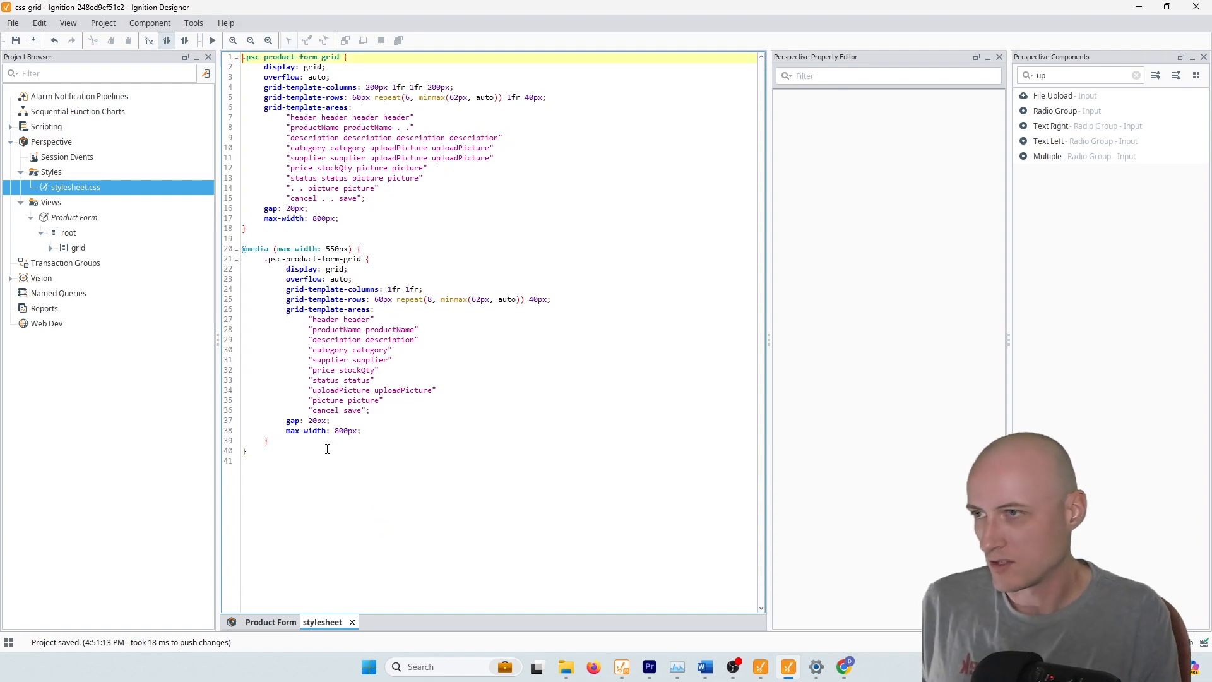
key("Return")
key("Return")
key("Up")
type("/**/")
key("Left")
key("Left")
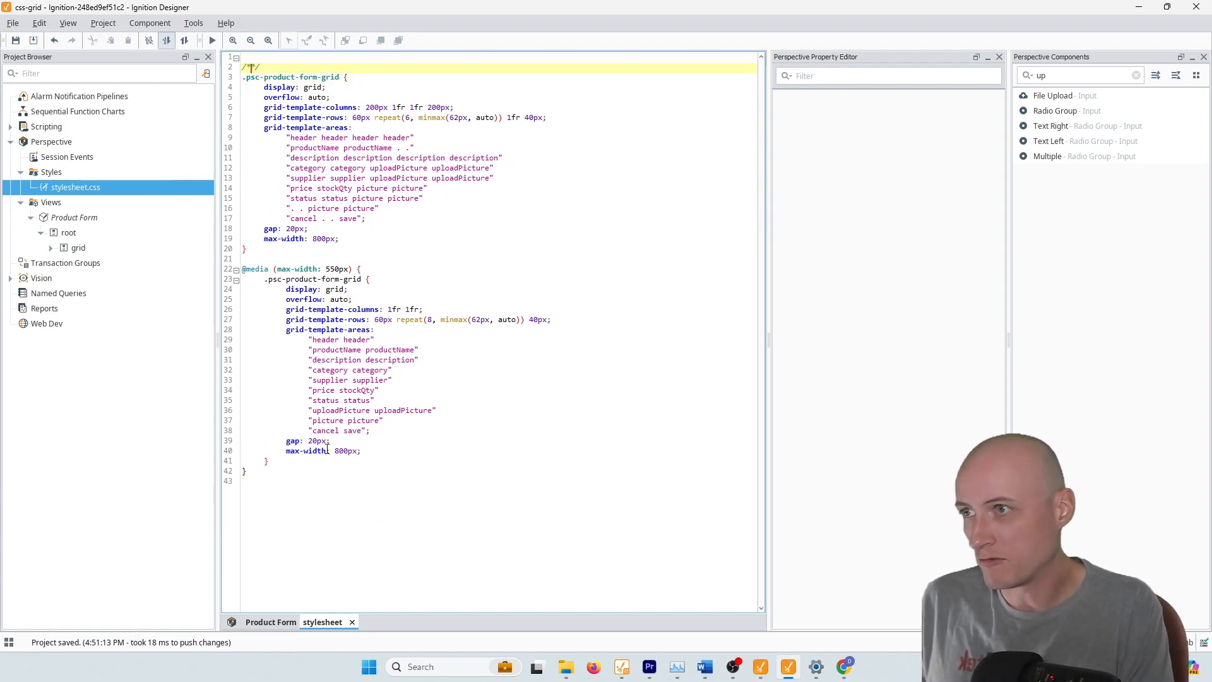
key("Left")
type("Product Form")
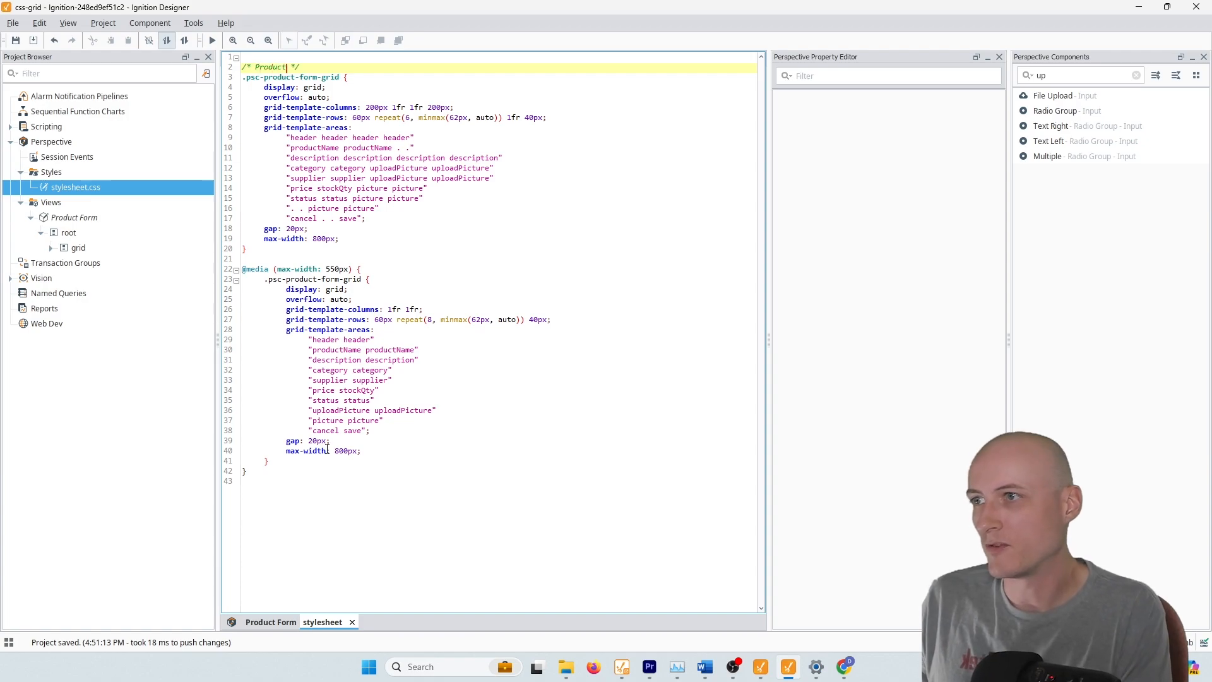
Add the comment /* Product Management */ at the end of the stylesheet, below the media query.
key("ctrl+End")
key("Return")
type("/**/")
key("Left")
key("Left")
key("Left")
type("Product Management")
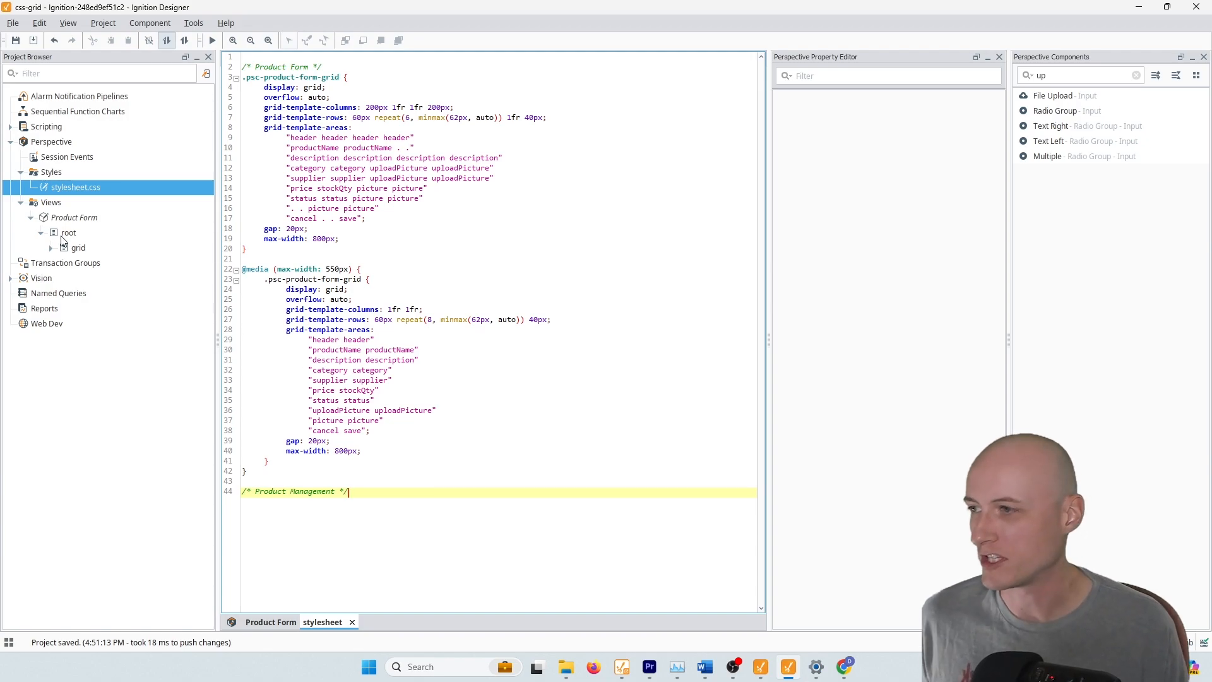
Open the Product Form view, expand its grid container and examine the save button component.
left_click(67, 218)
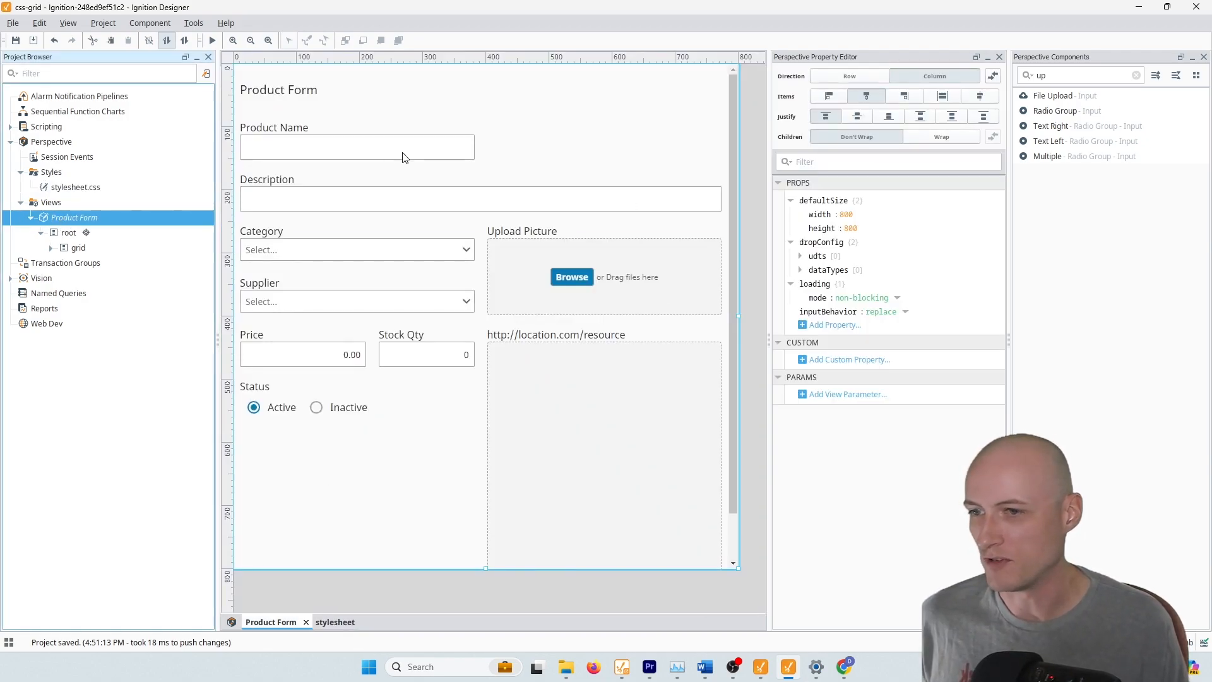
left_click(61, 248)
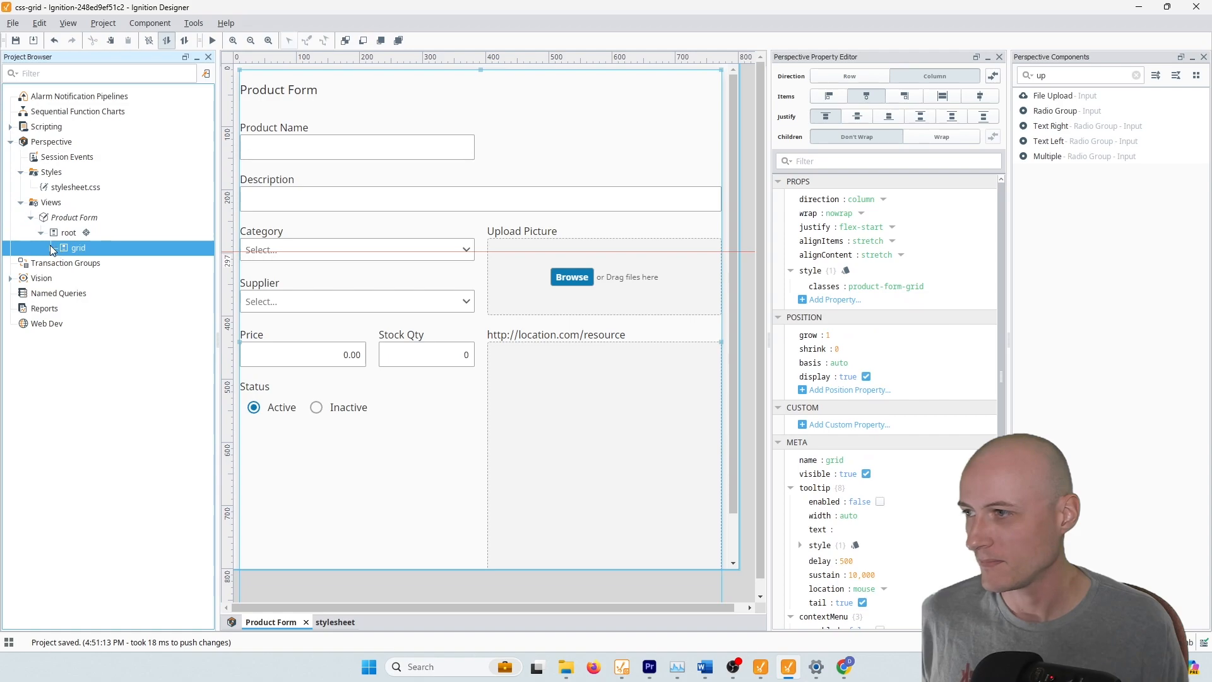
left_click(51, 246)
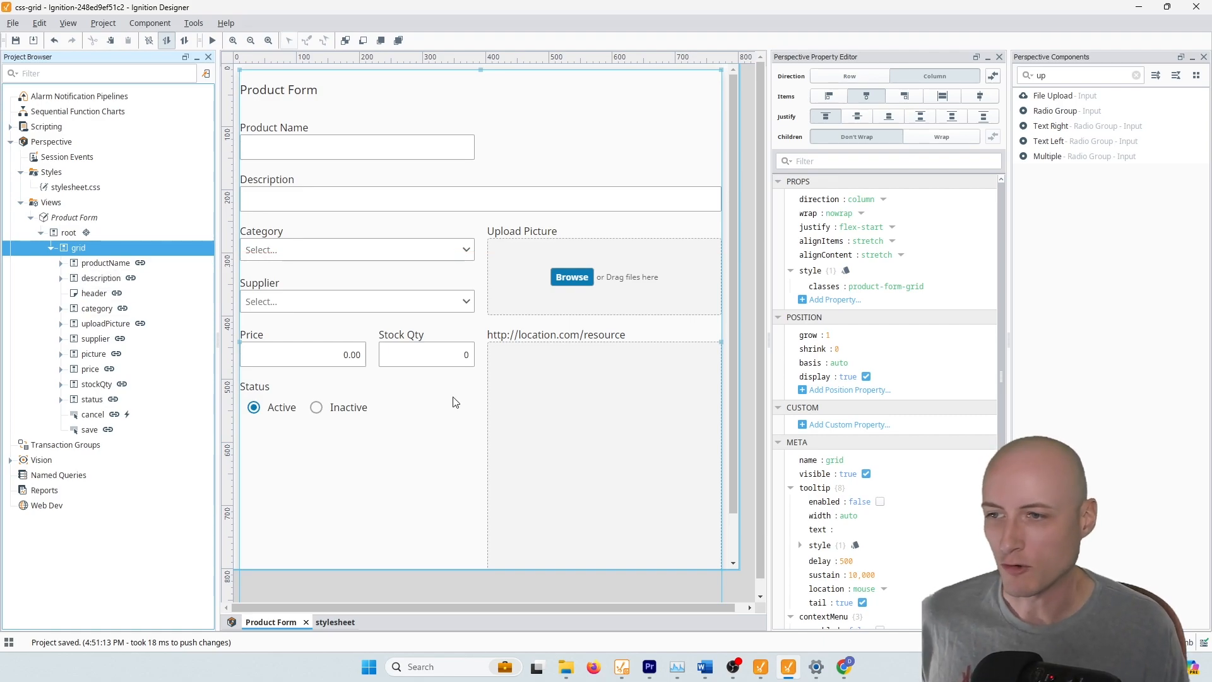
left_click(96, 431)
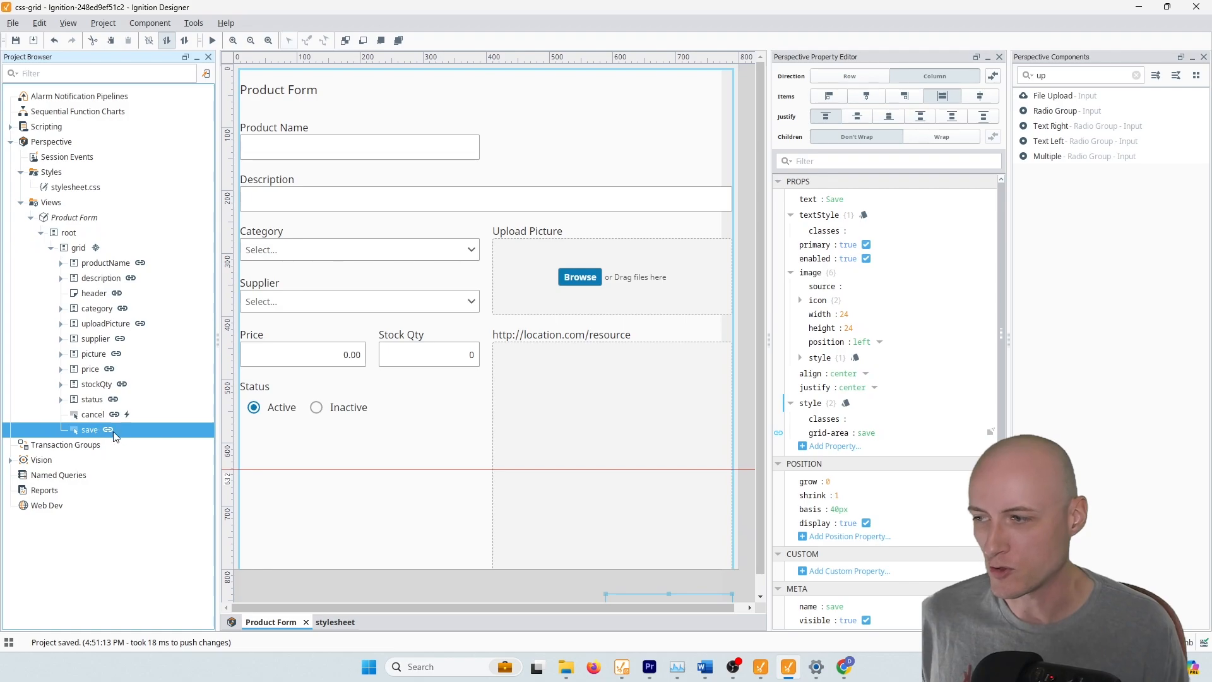
scroll(467, 425, "down", 1)
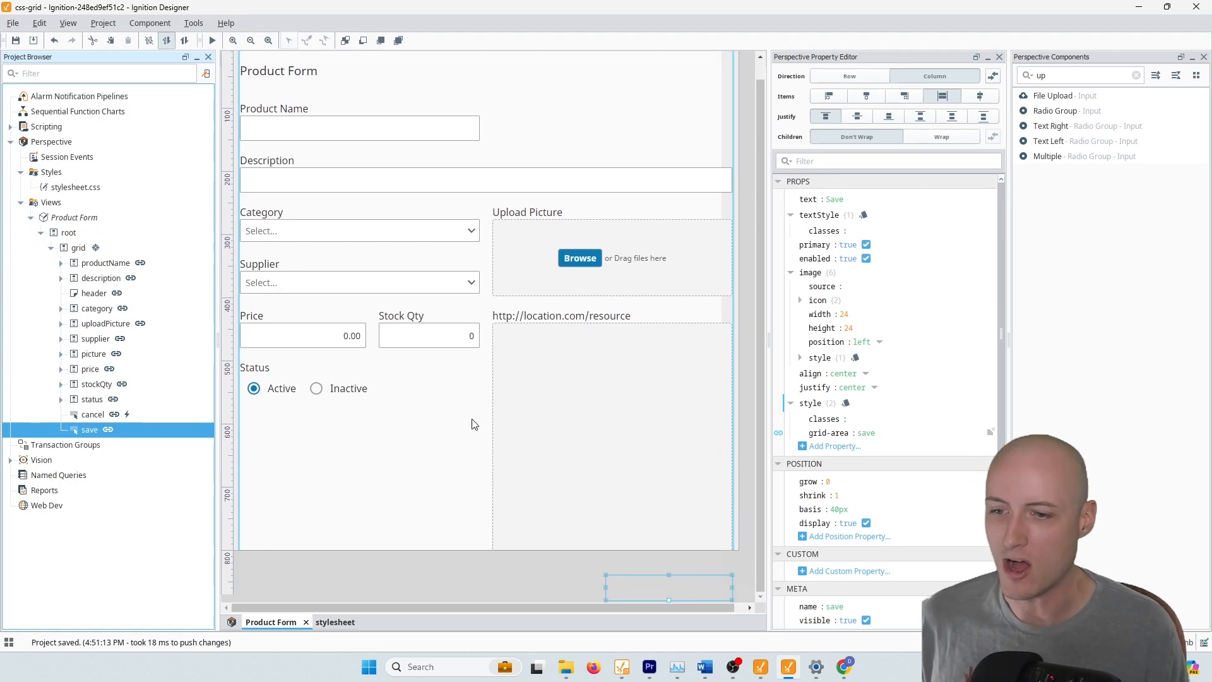
right_click(126, 437)
left_click(187, 630)
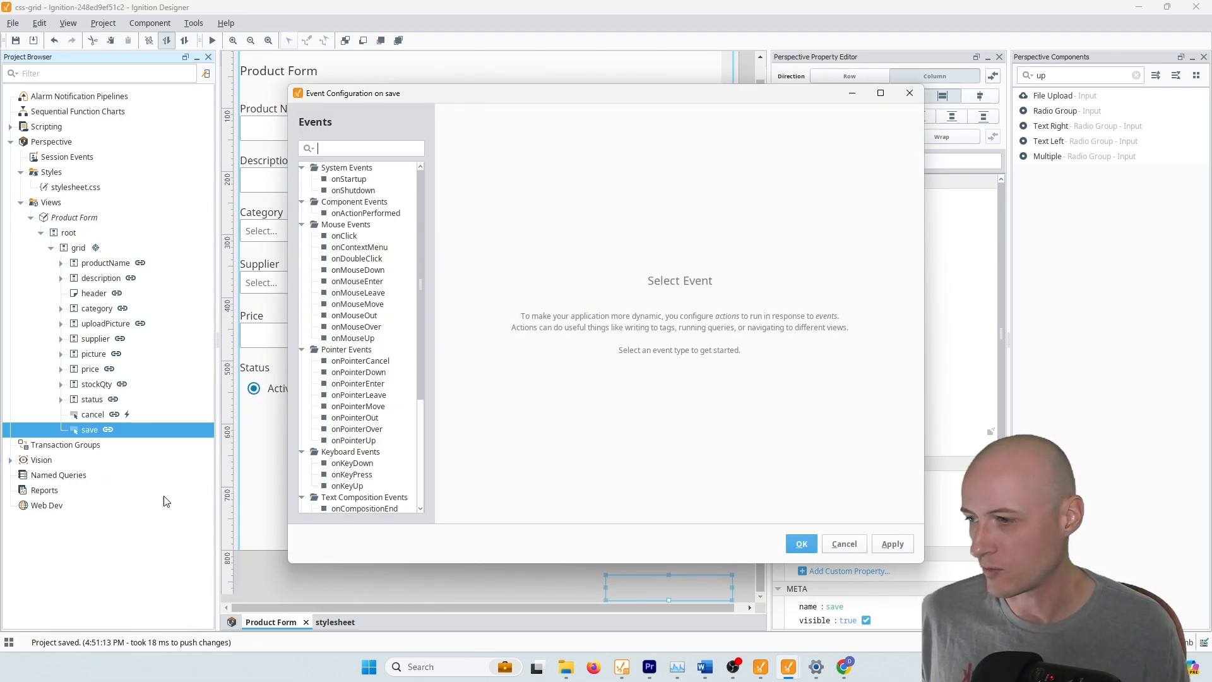
left_click(382, 214)
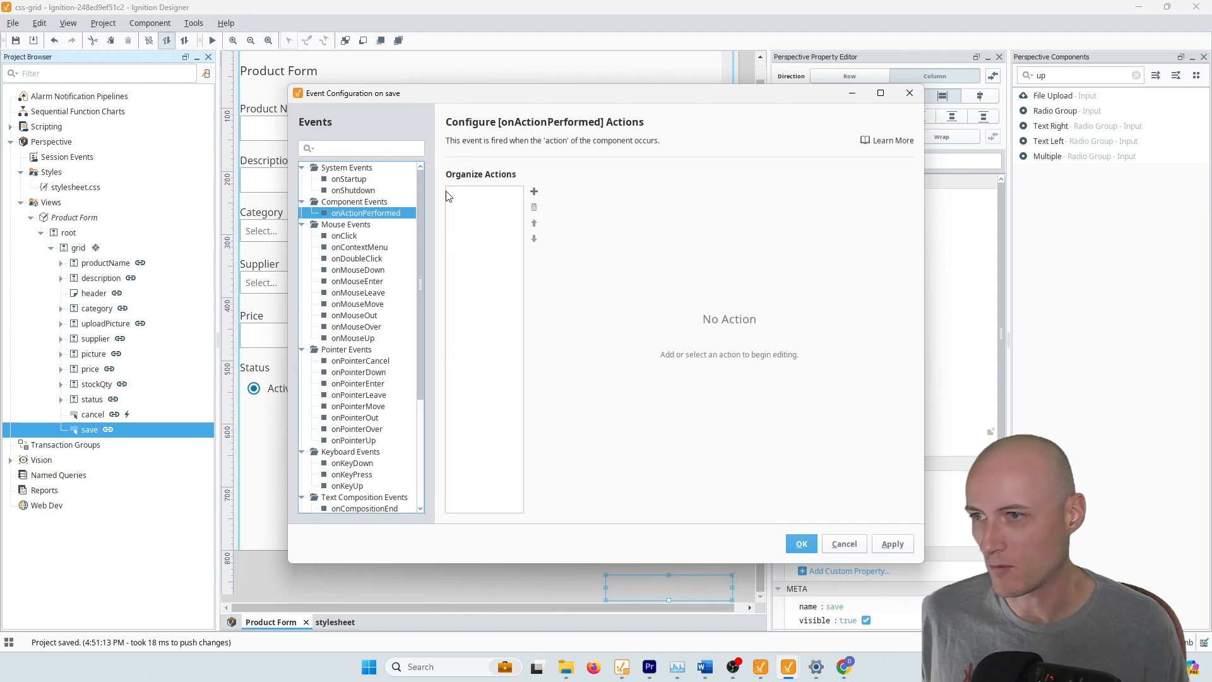
left_click(534, 192)
left_click(579, 451)
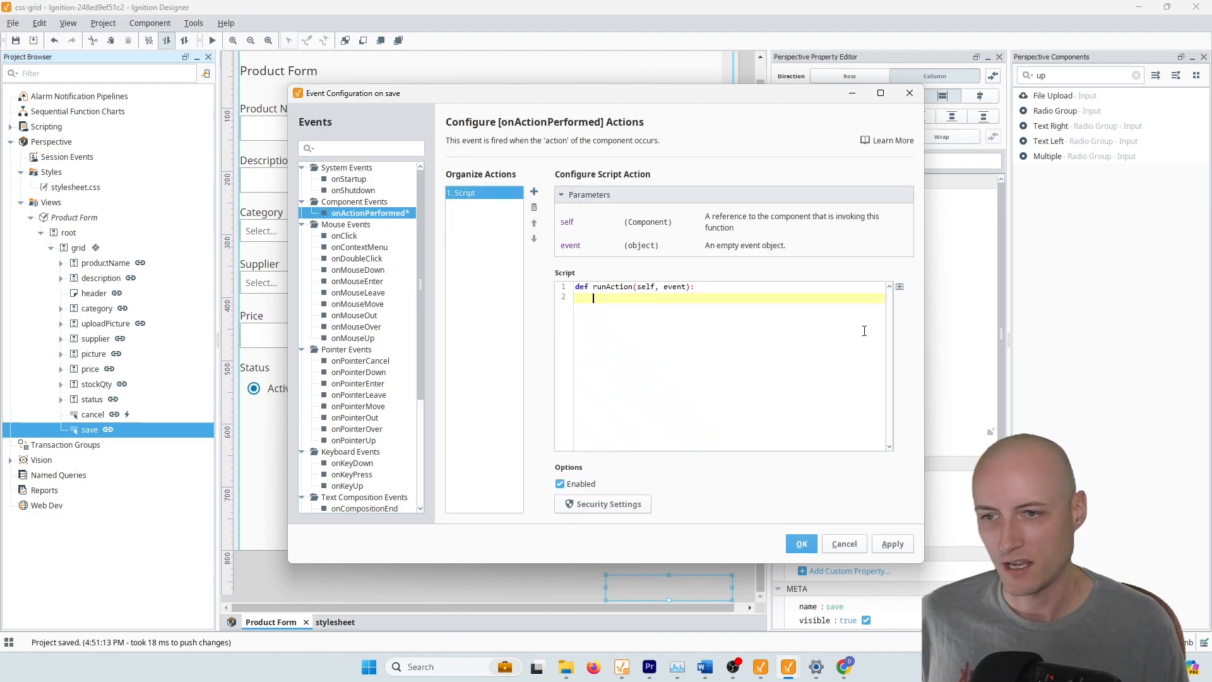
left_click_drag(815, 95, 1006, 108)
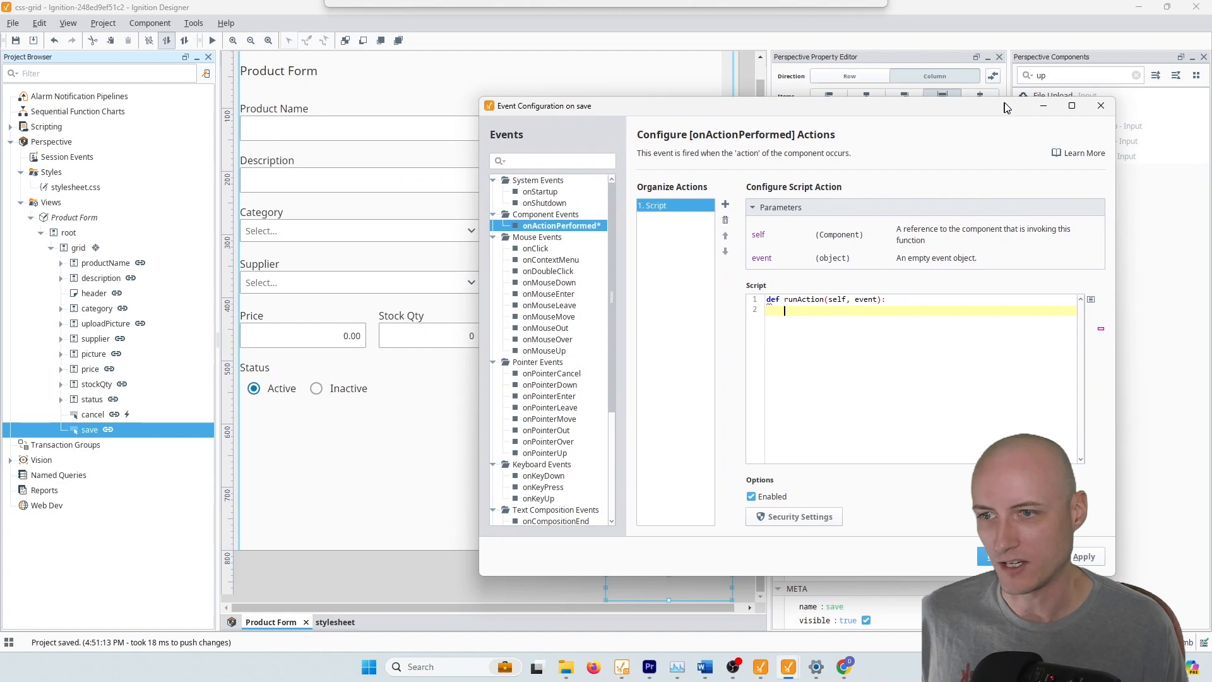
left_click(1101, 106)
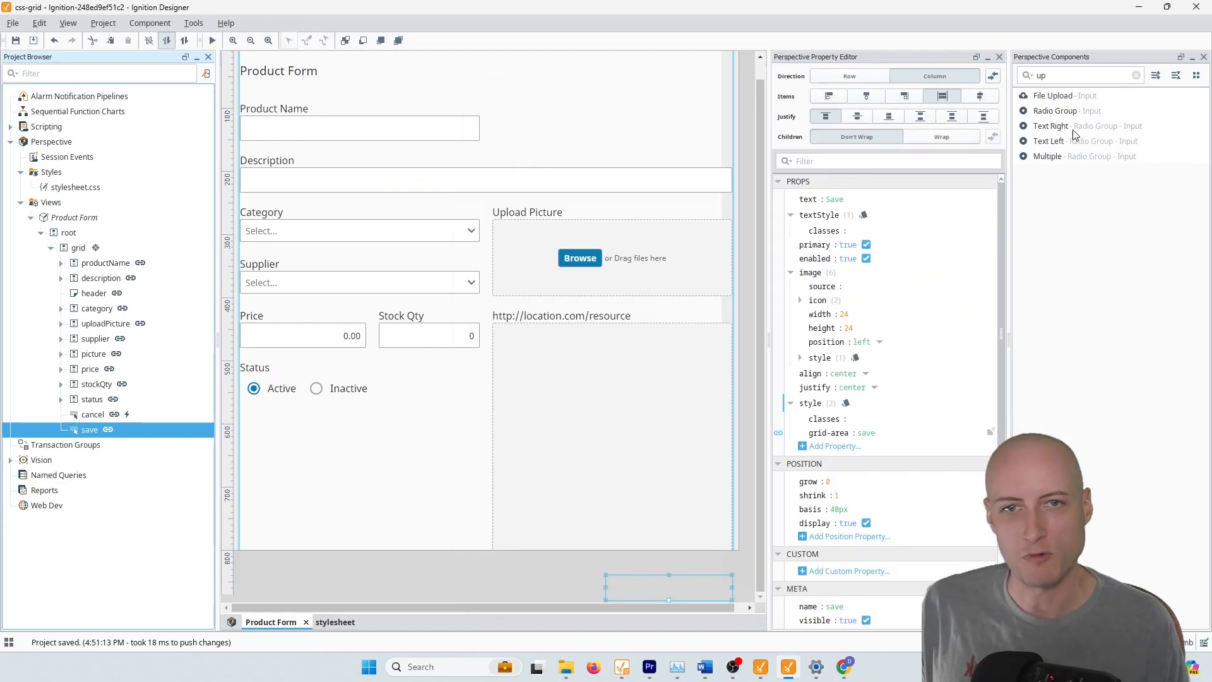
Add a custom property named value to the productName container.
left_click(397, 123)
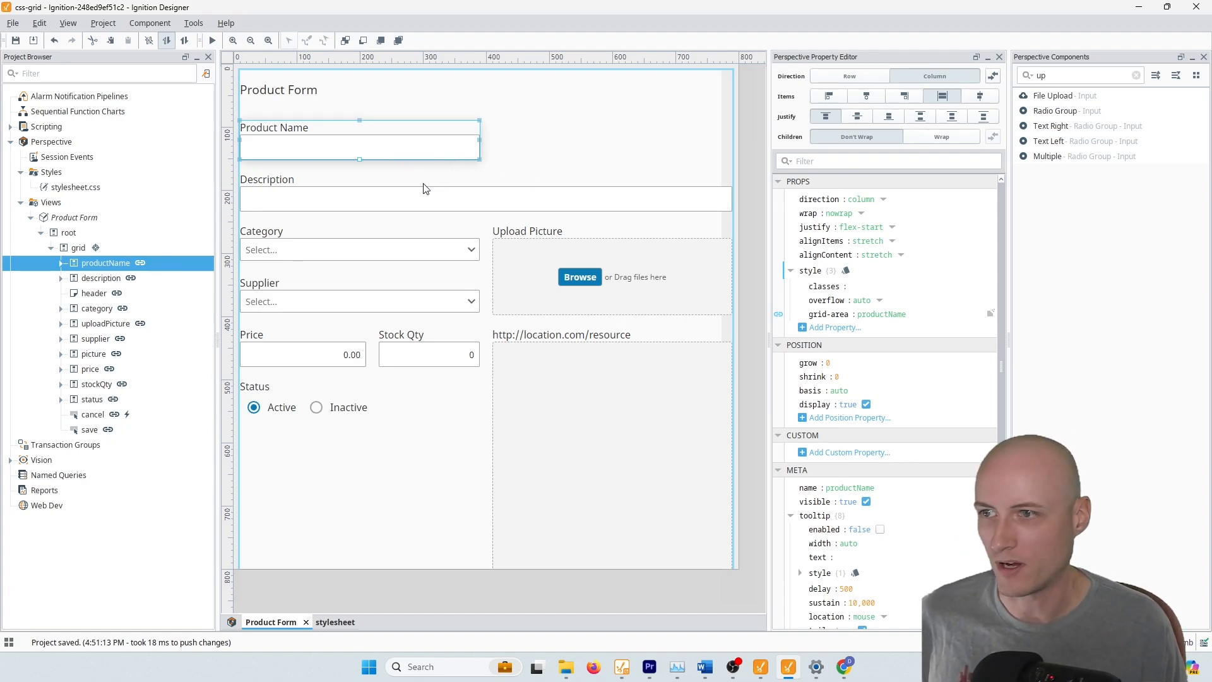
left_click(819, 456)
left_click(827, 462)
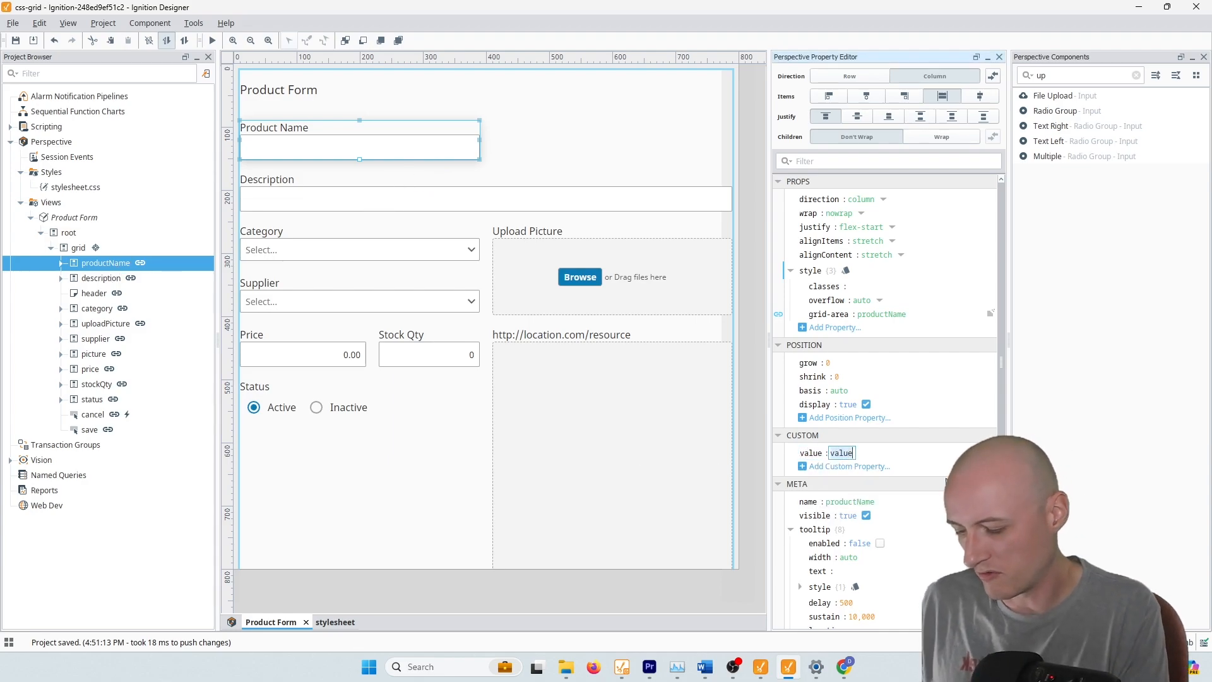
Bind productName's custom value property to its text field's text with the property path ./TextField.props.text.
left_click(780, 455)
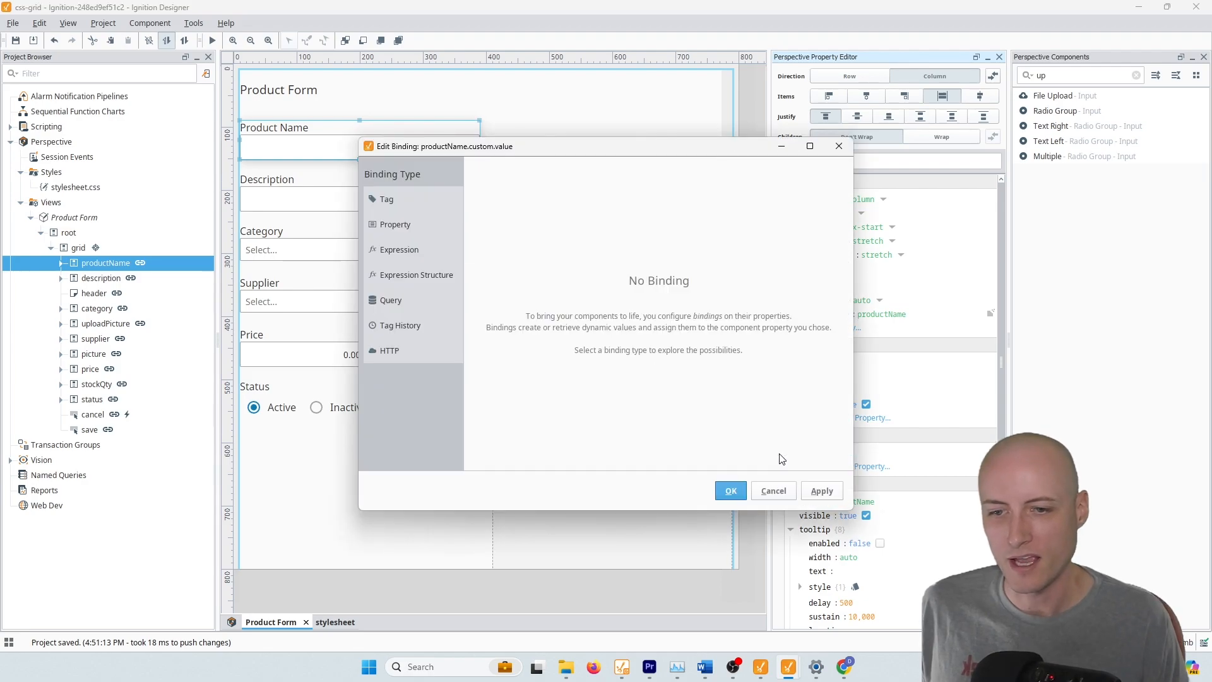
left_click(391, 225)
left_click(838, 195)
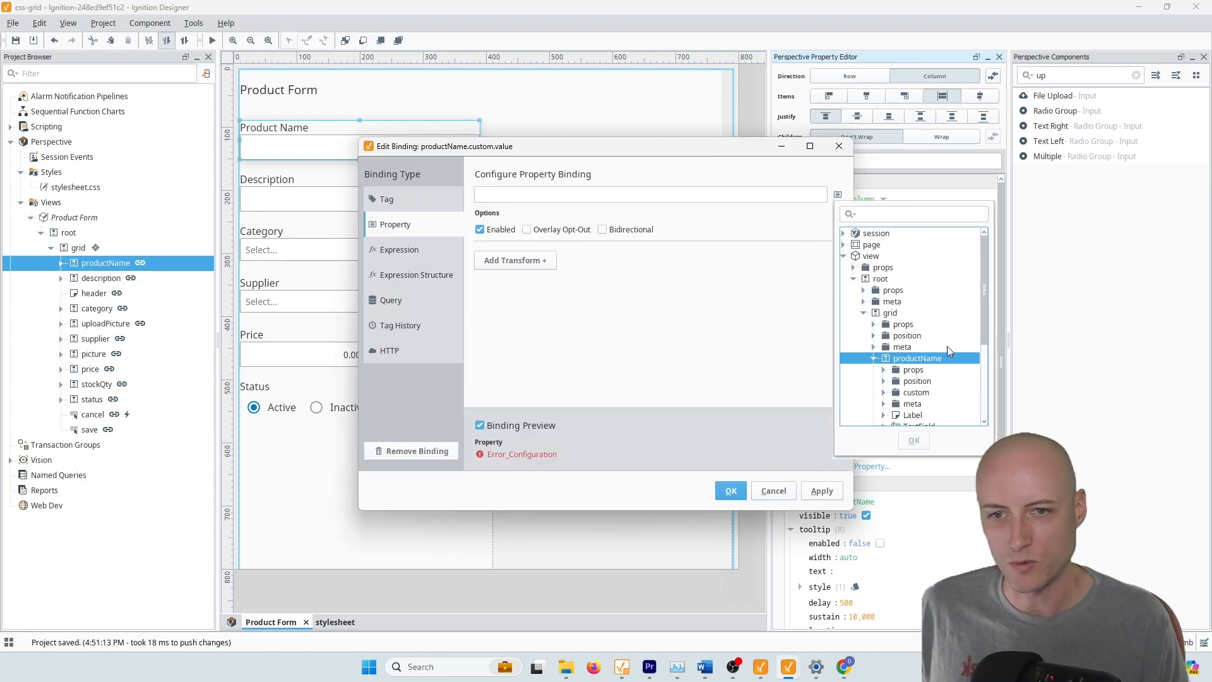
scroll(956, 342, "down", 2)
double_click(921, 359)
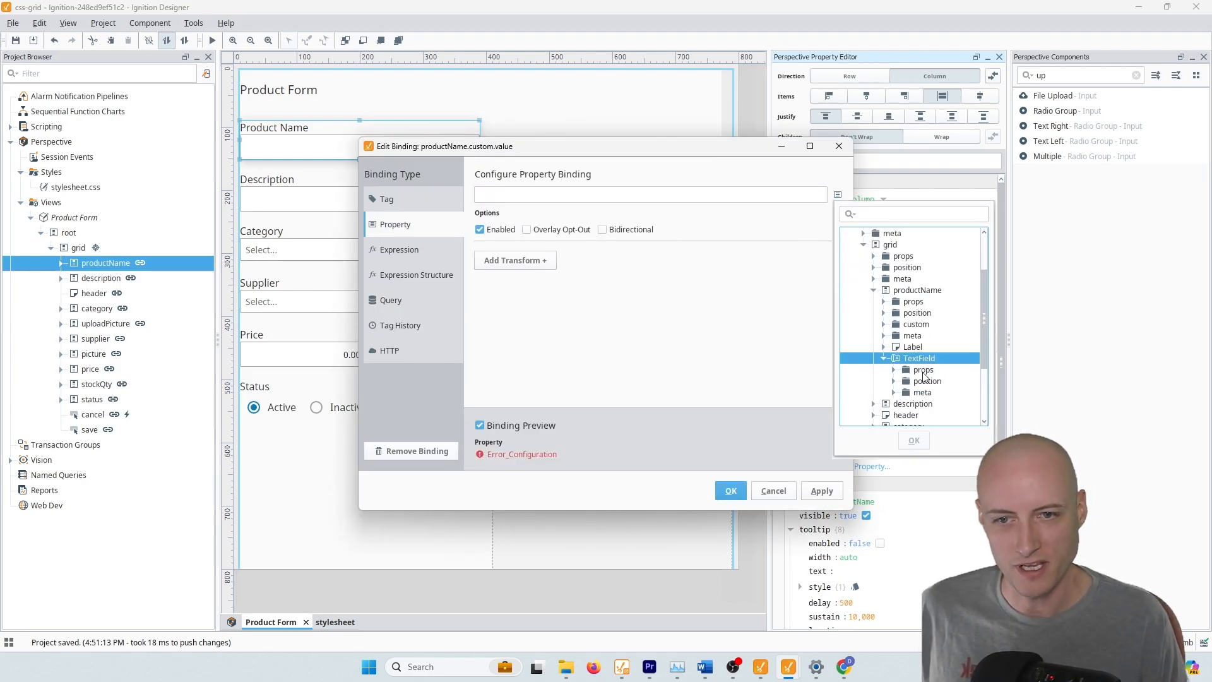
double_click(923, 371)
double_click(935, 346)
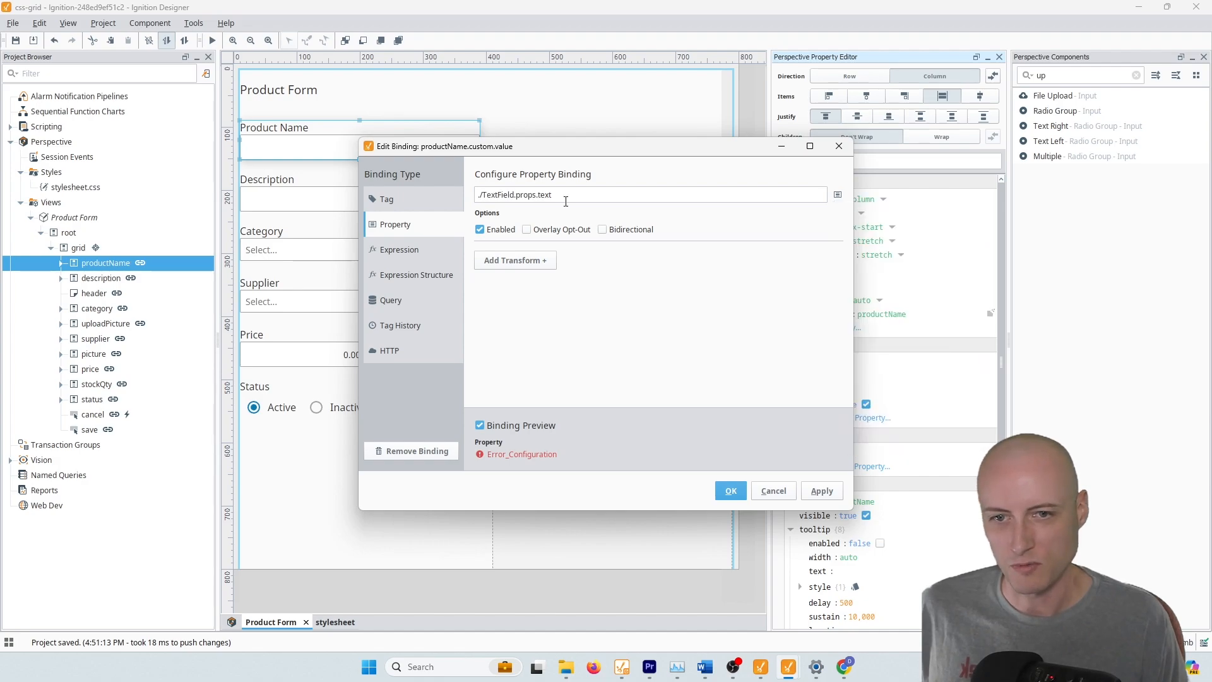
left_click(726, 489)
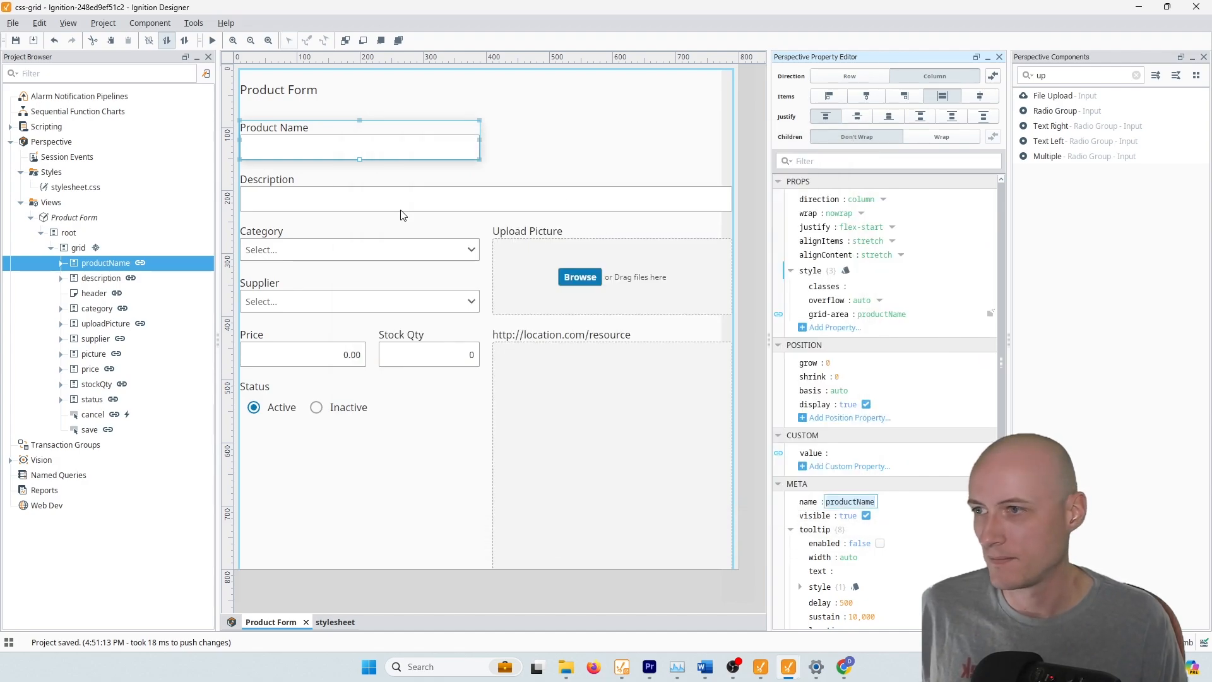
Add a custom property named value to the category container.
left_click(419, 240)
left_click(834, 451)
left_click(854, 466)
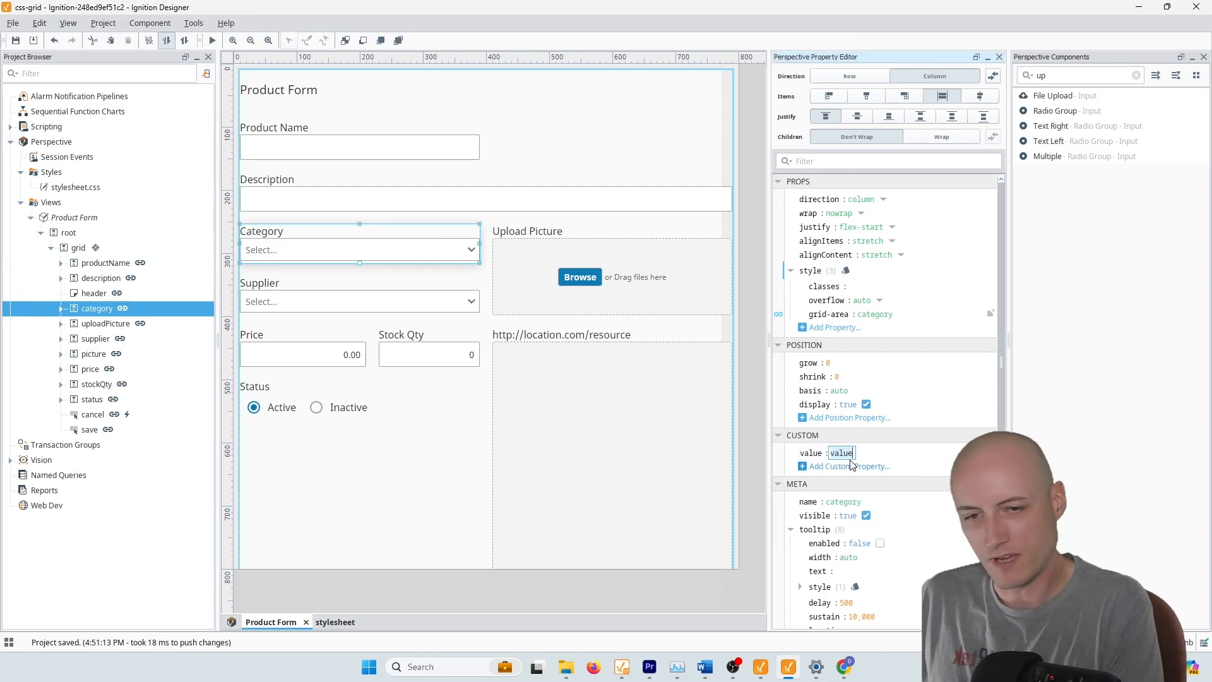
Bind category's custom value property to its dropdown's value with a property binding.
left_click(779, 452)
left_click(461, 225)
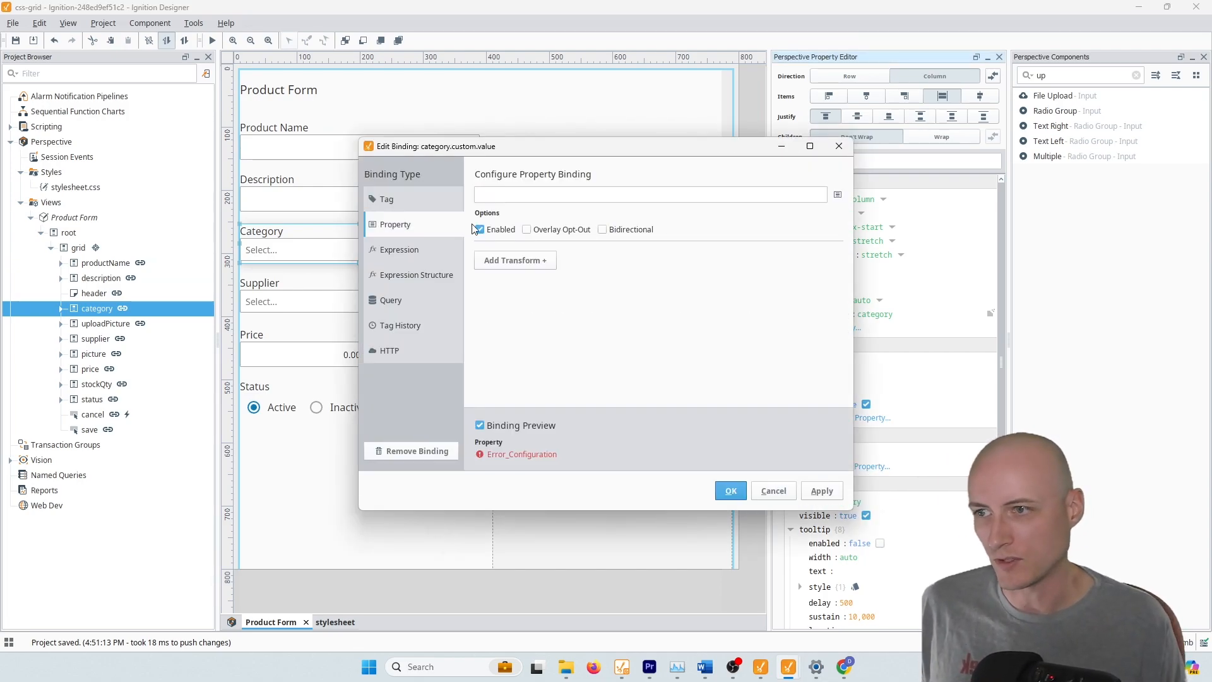
left_click(837, 194)
left_click(923, 358)
double_click(926, 358)
double_click(921, 371)
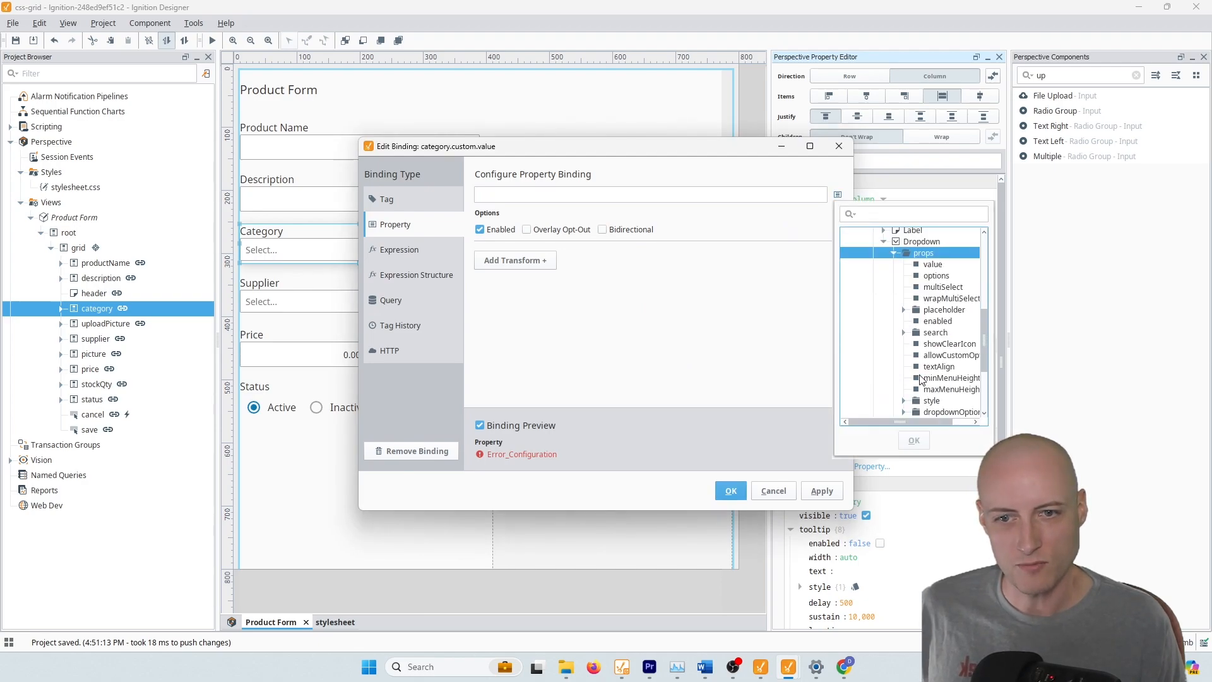
double_click(933, 264)
left_click(731, 491)
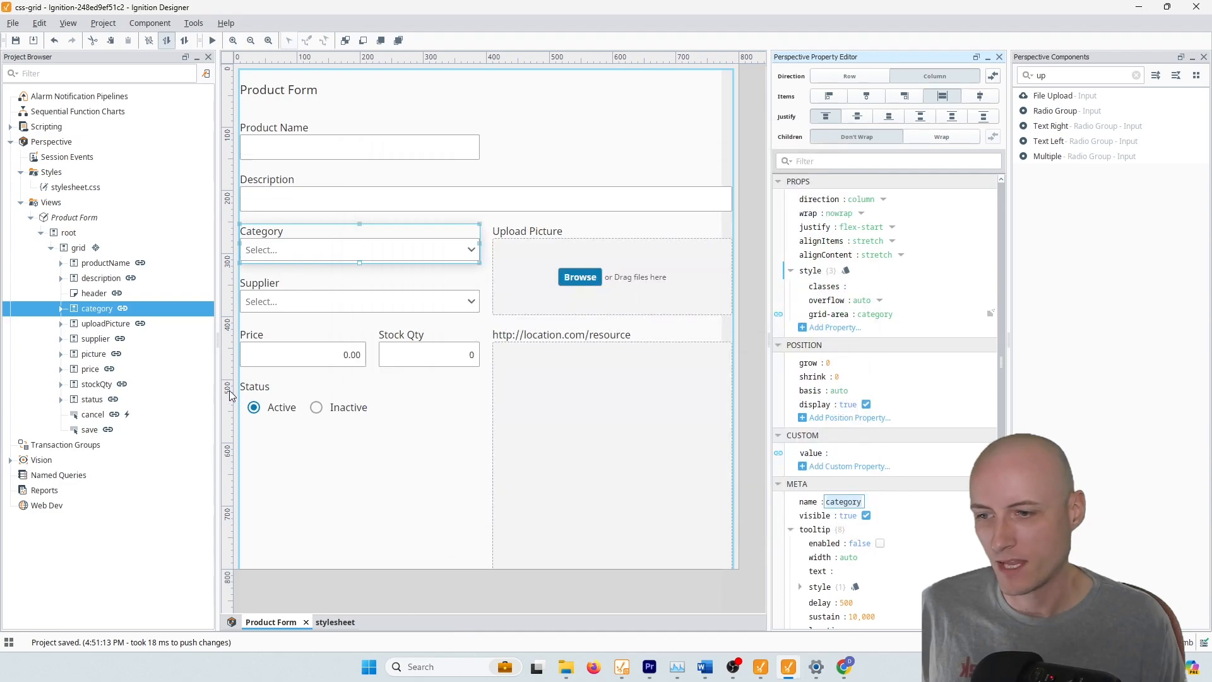
Add a script action to the save button's onActionPerformed event.
left_click(78, 434)
key("ctrl+j")
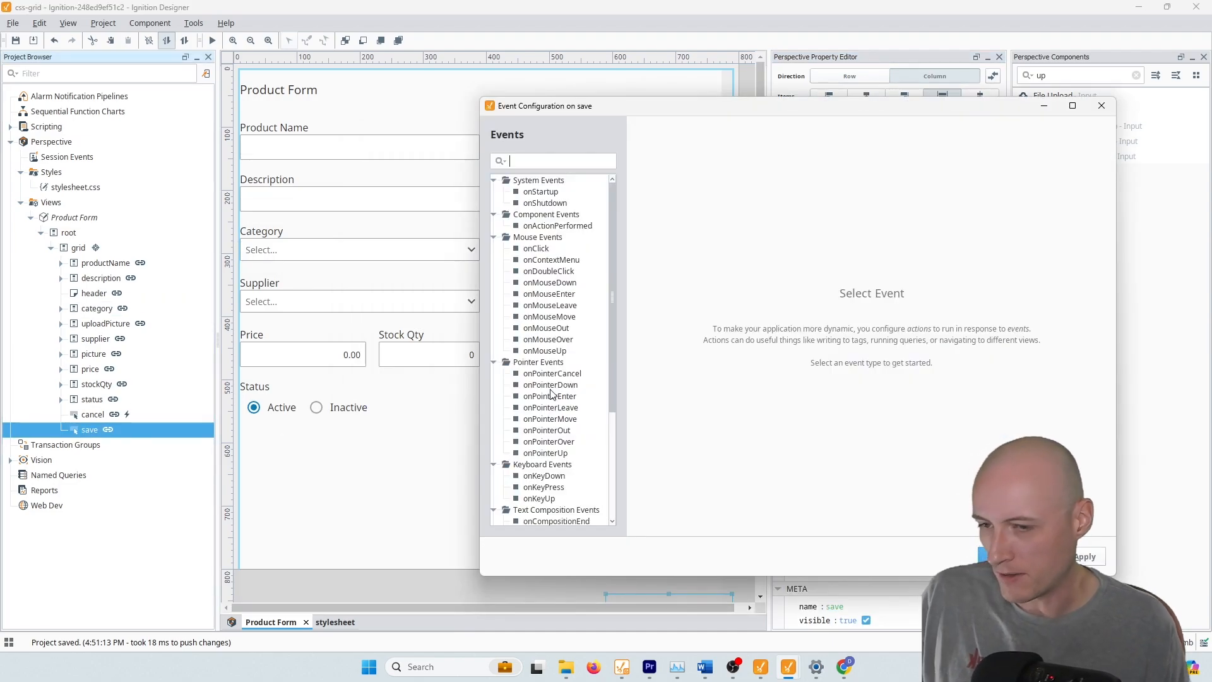
left_click(568, 225)
left_click(726, 204)
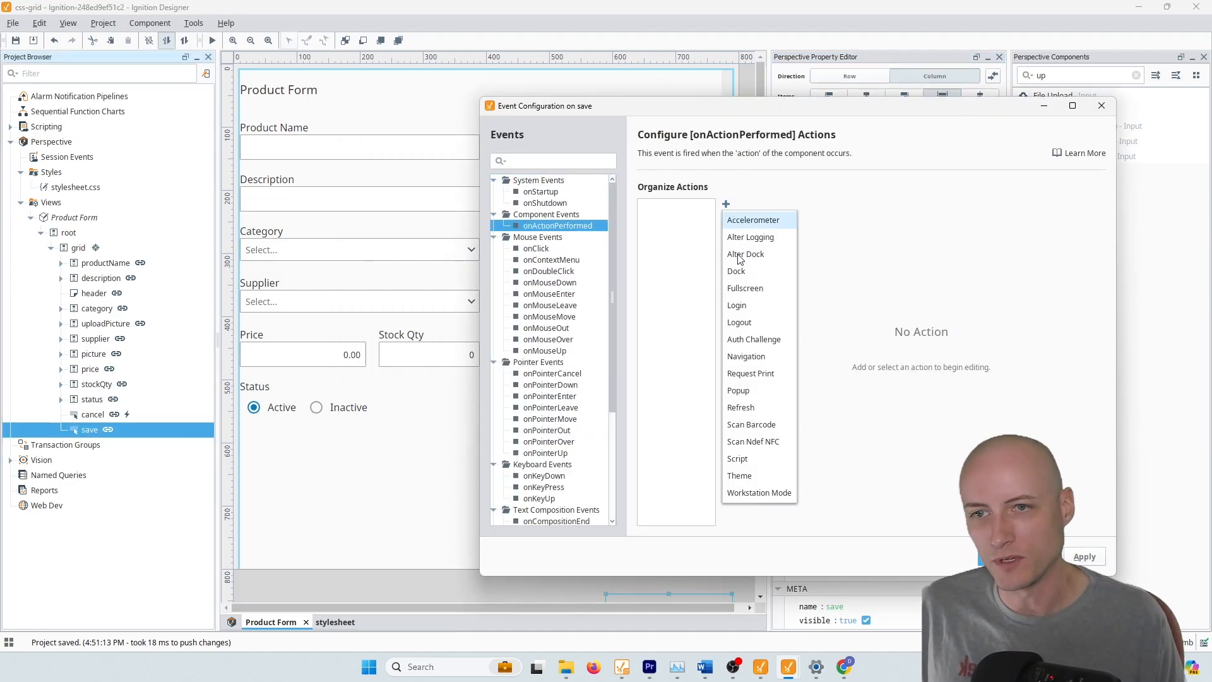
left_click(774, 459)
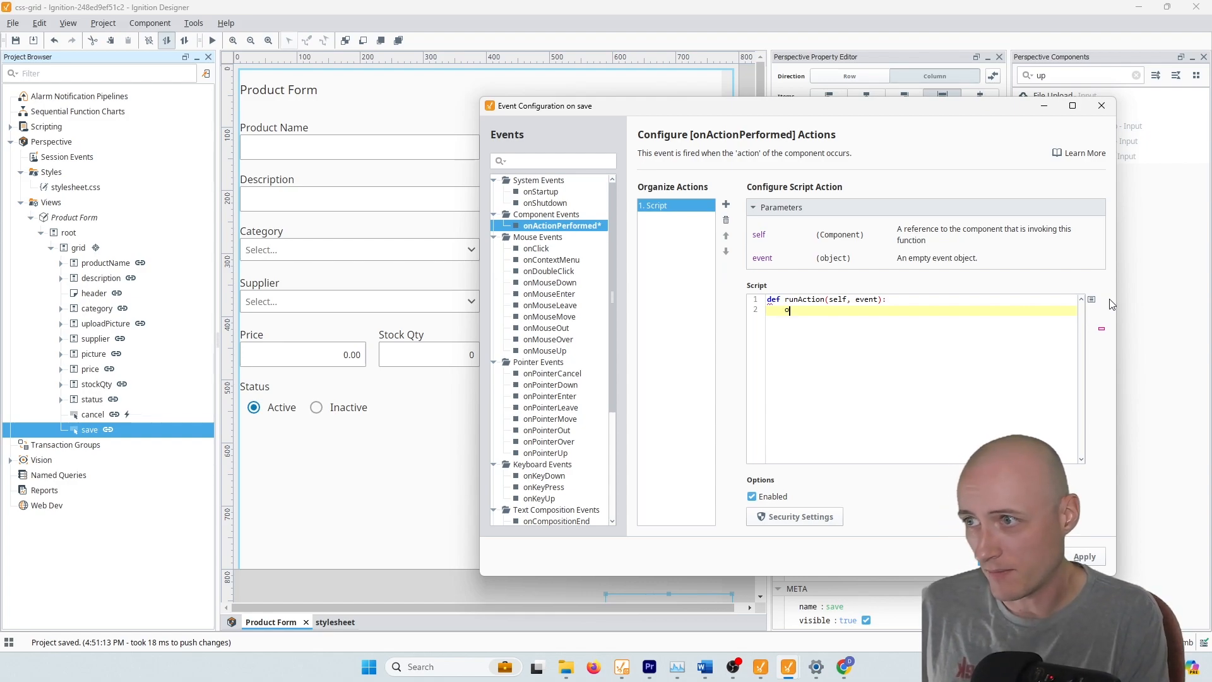
Write the script line productName = self.getSibling("productName").custom.value, picking the productName container's custom value as the property reference.
type("productName ")
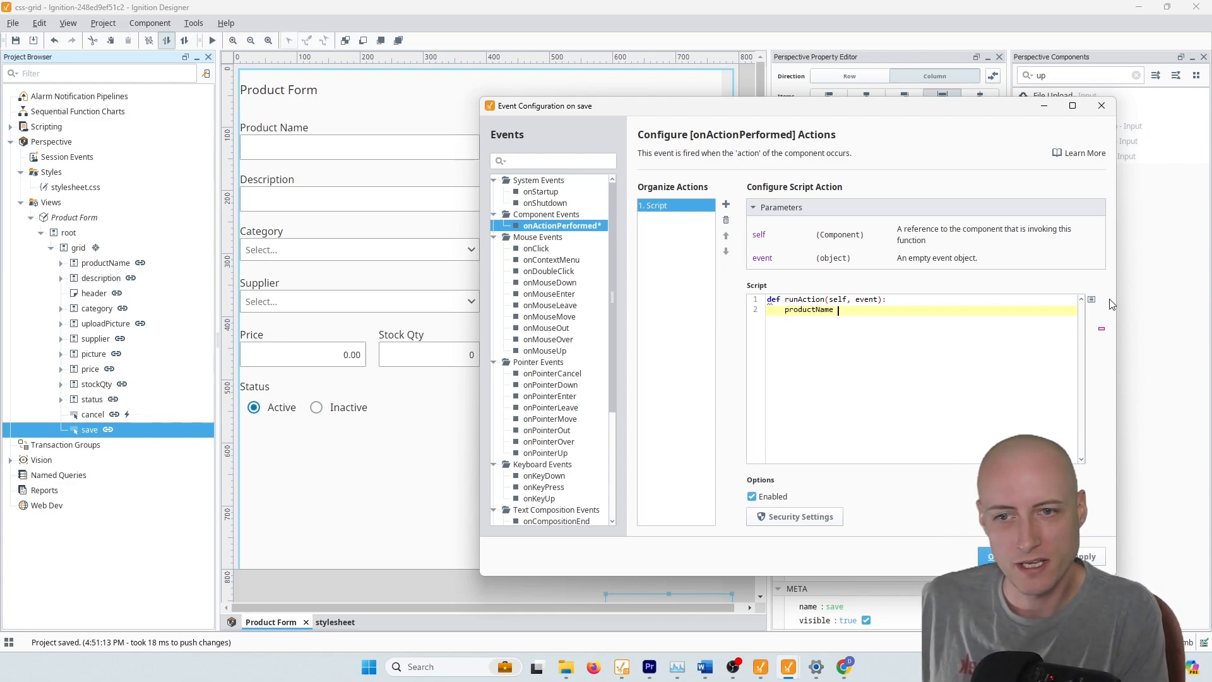
type("=")
left_click(1091, 299)
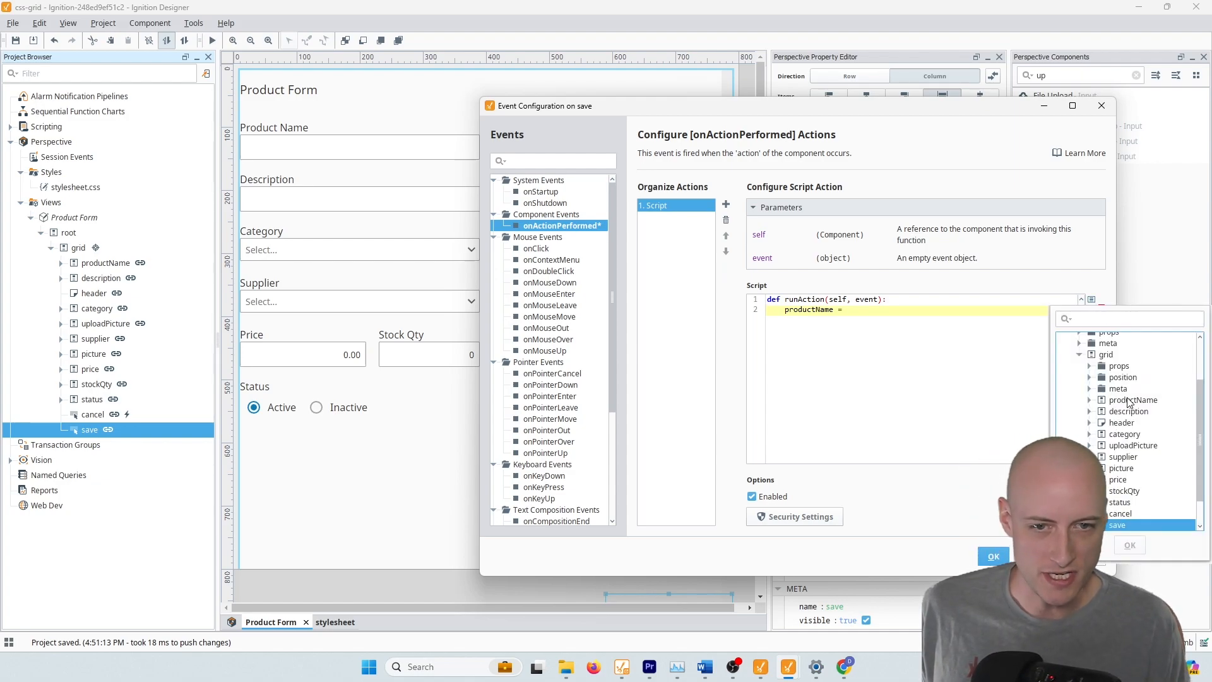
double_click(1123, 401)
double_click(1135, 433)
double_click(1137, 444)
left_click(1138, 443)
mouse_move(789, 663)
left_click(862, 624)
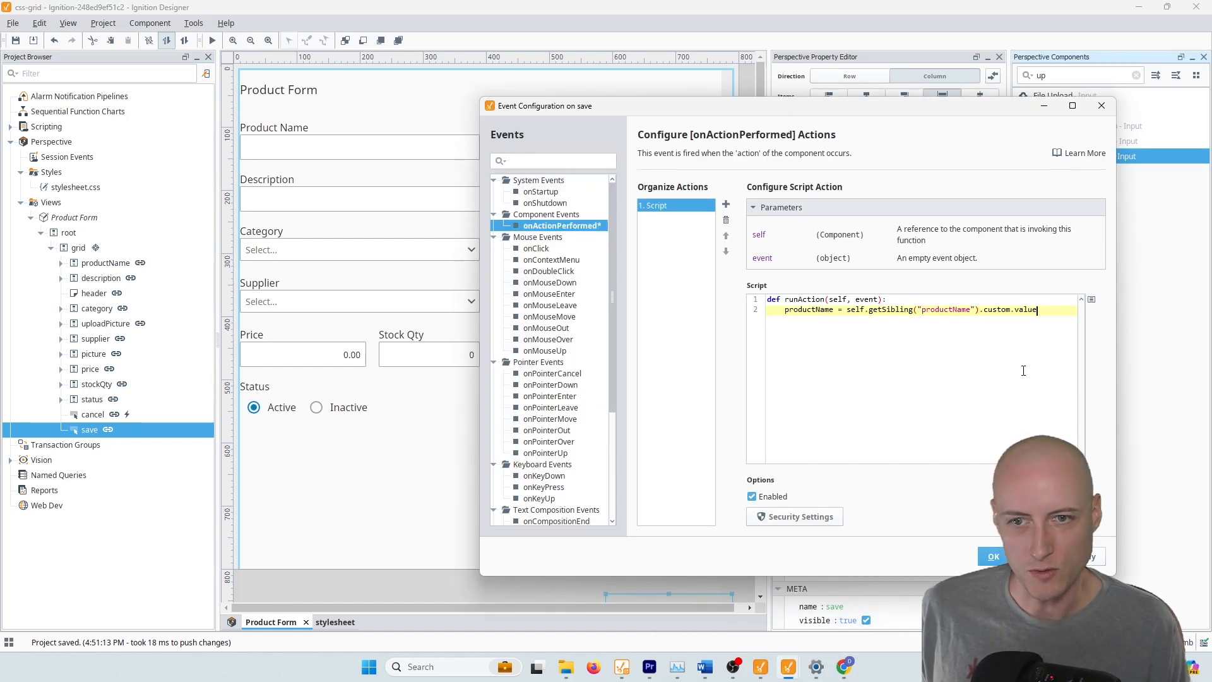
Duplicate the productName assignment onto a new line of the script.
left_click(1045, 314)
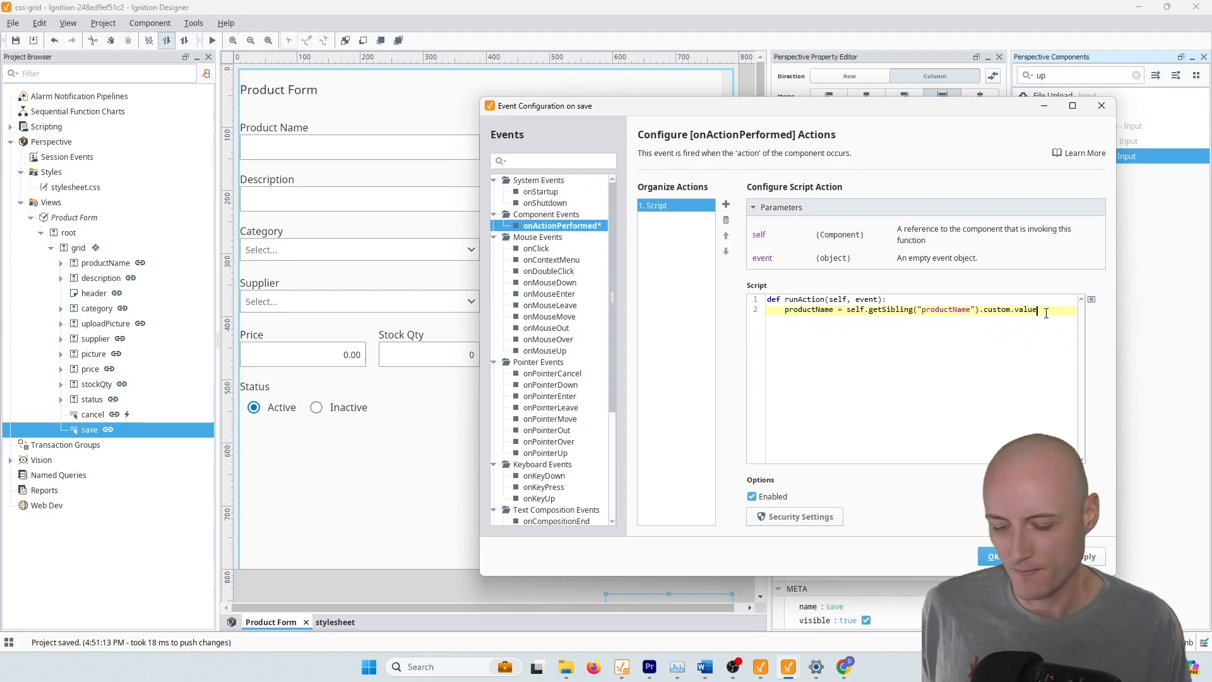
key("shift+Home")
key("ctrl+c")
key("End")
key("Return")
key("ctrl+v")
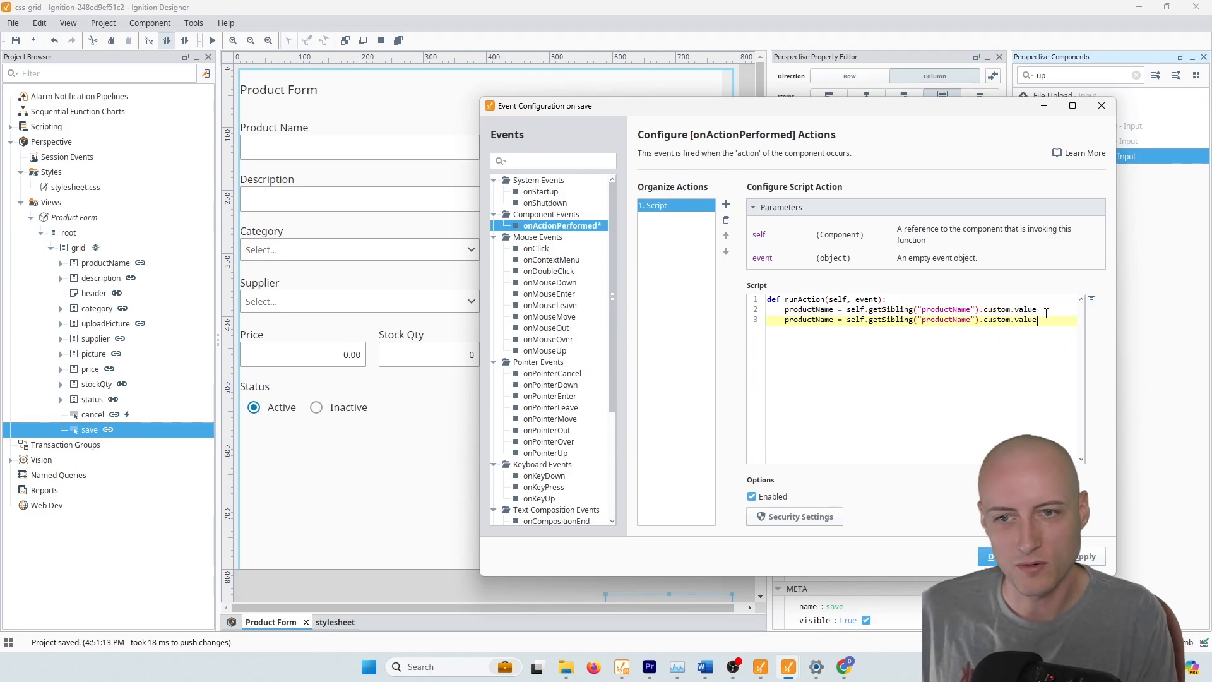
Change both the variable and the getSibling argument on the duplicated script line to description.
double_click(818, 320)
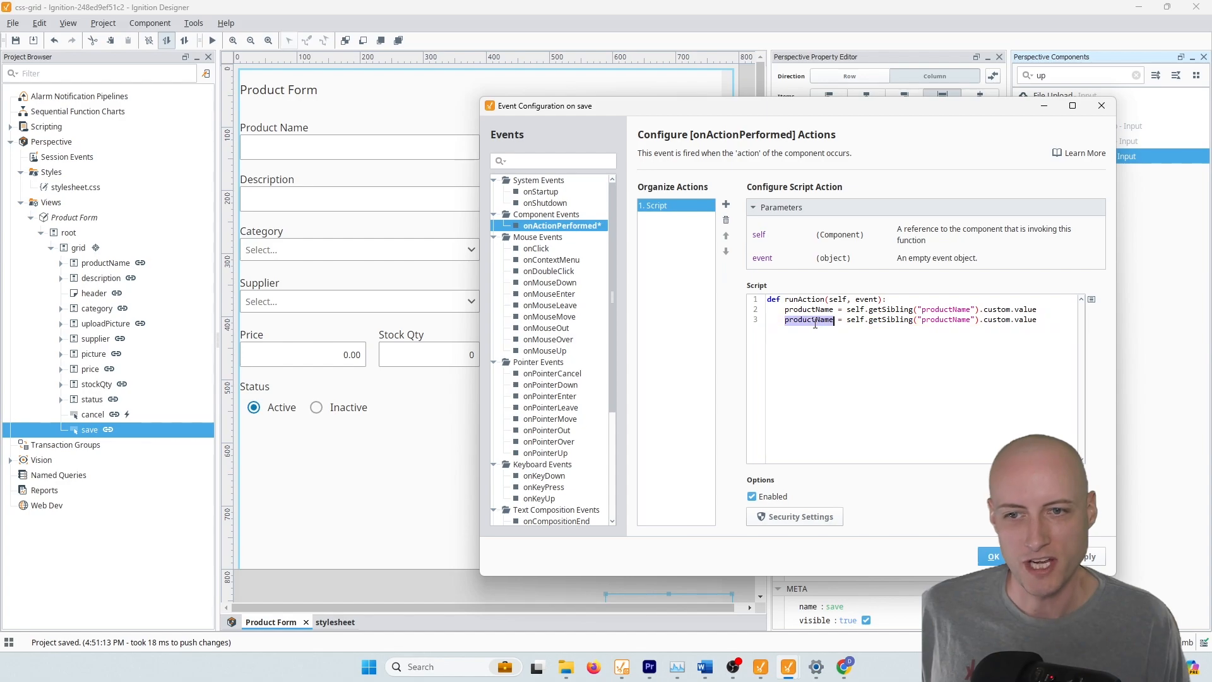
type("description")
key("ctrl+shift+Left")
key("ctrl+c")
key("End")
key("ctrl+Left")
key("ctrl+shift+Right")
key("ctrl+v")
Duplicate the description assignment onto a new line of the script.
key("End")
key("shift+Home")
key("ctrl+c")
key("End")
key("Return")
key("ctrl+v")
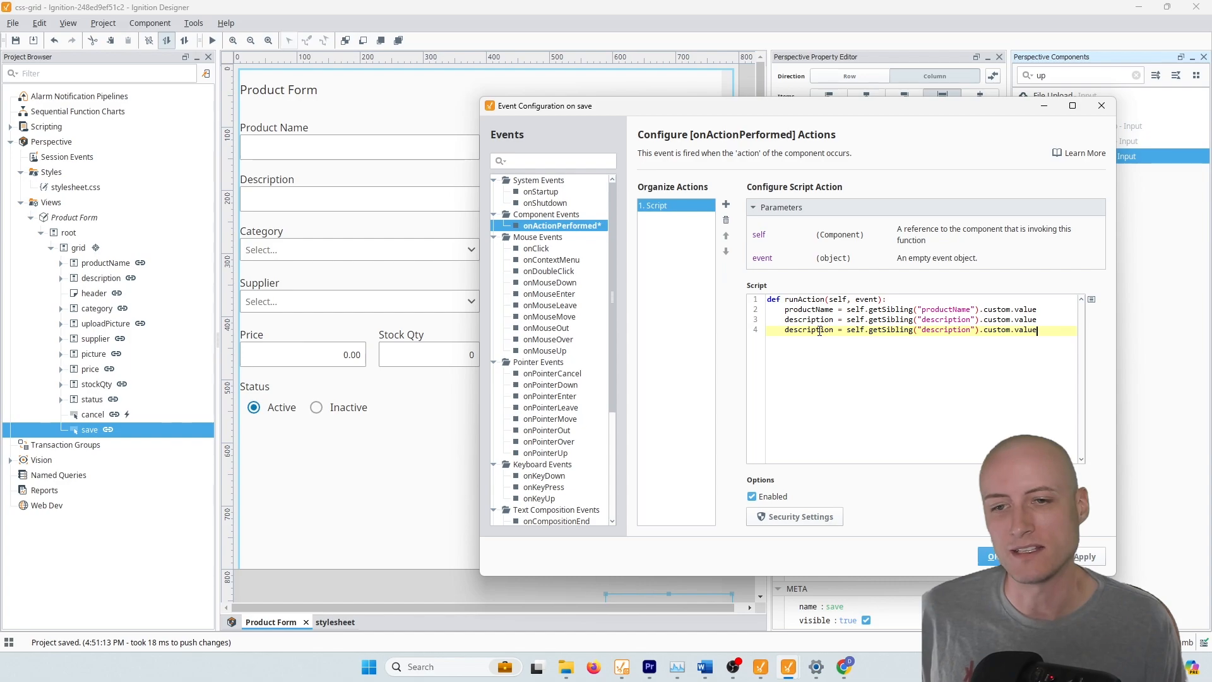
Close the save button's event configuration, discarding the script action.
double_click(819, 331)
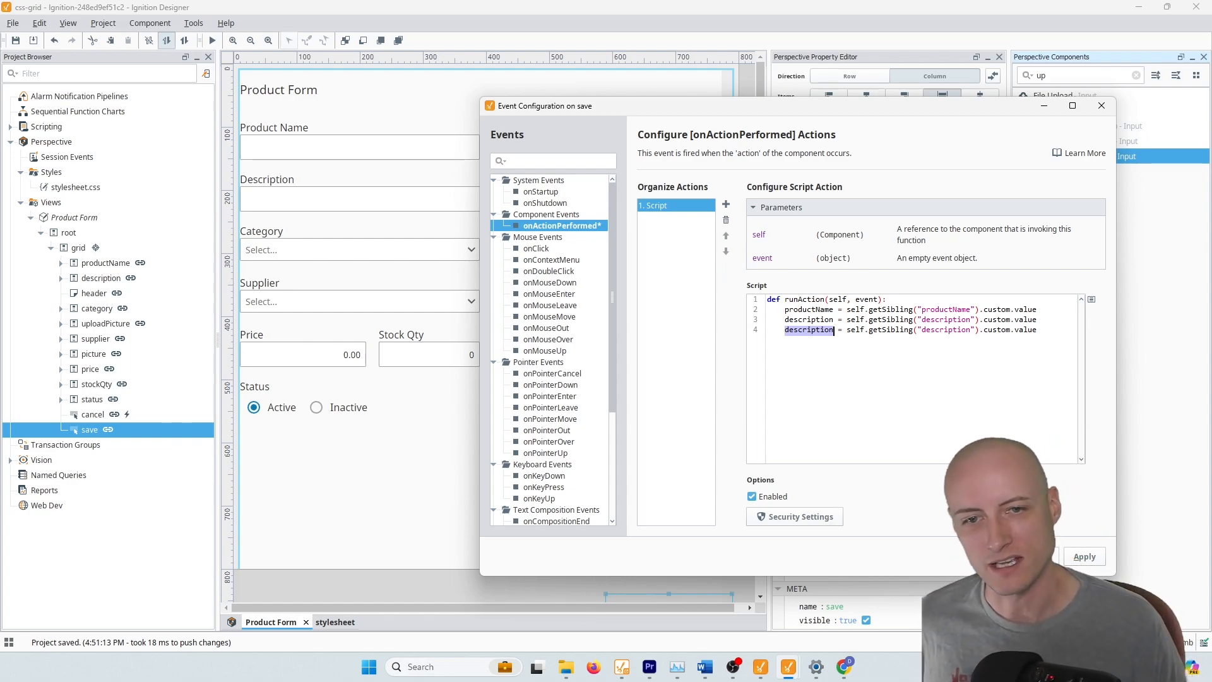
left_click(1035, 556)
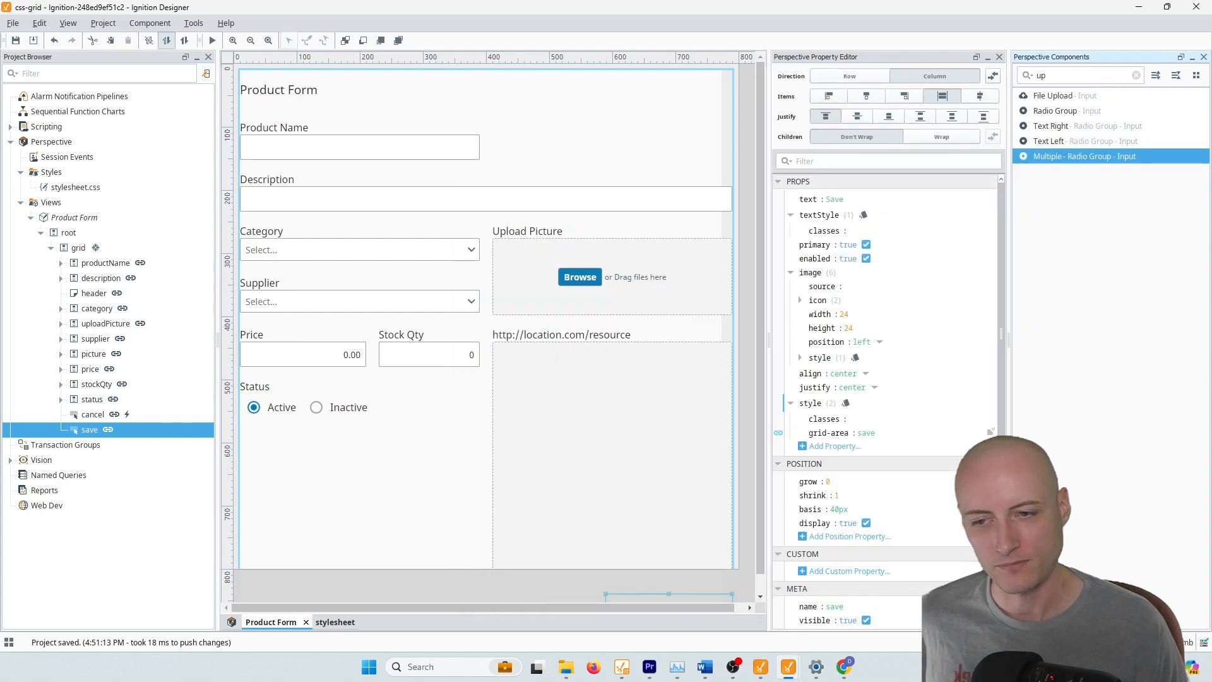
left_click(747, 437)
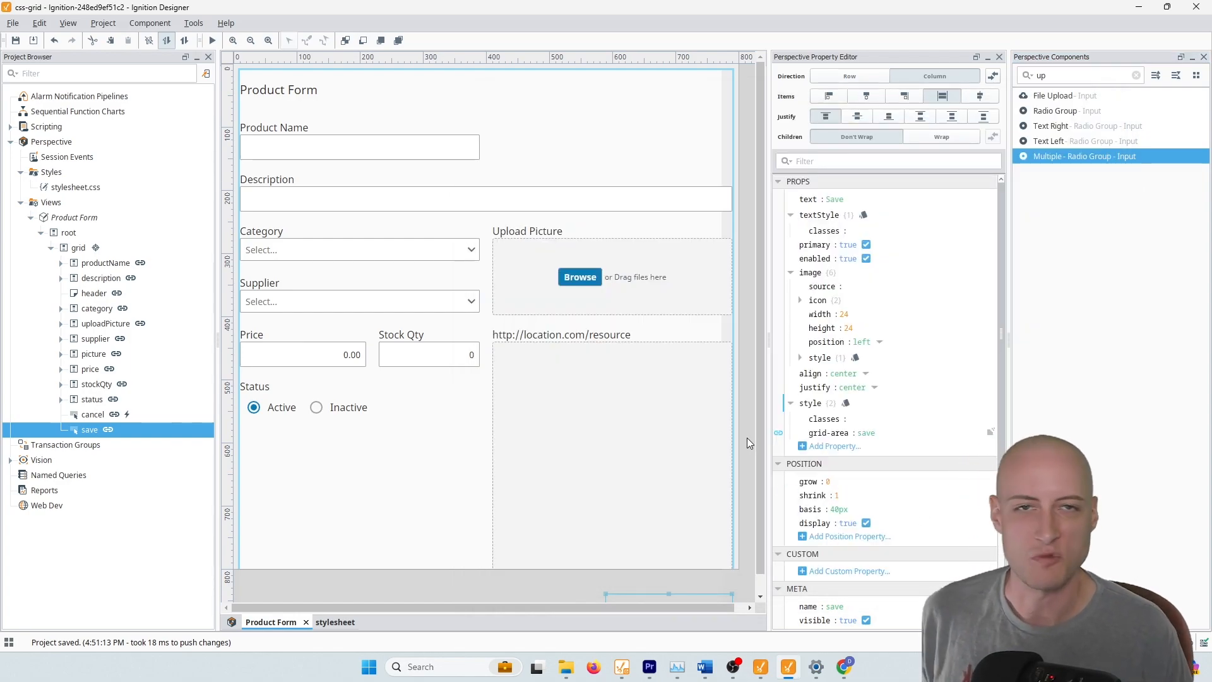